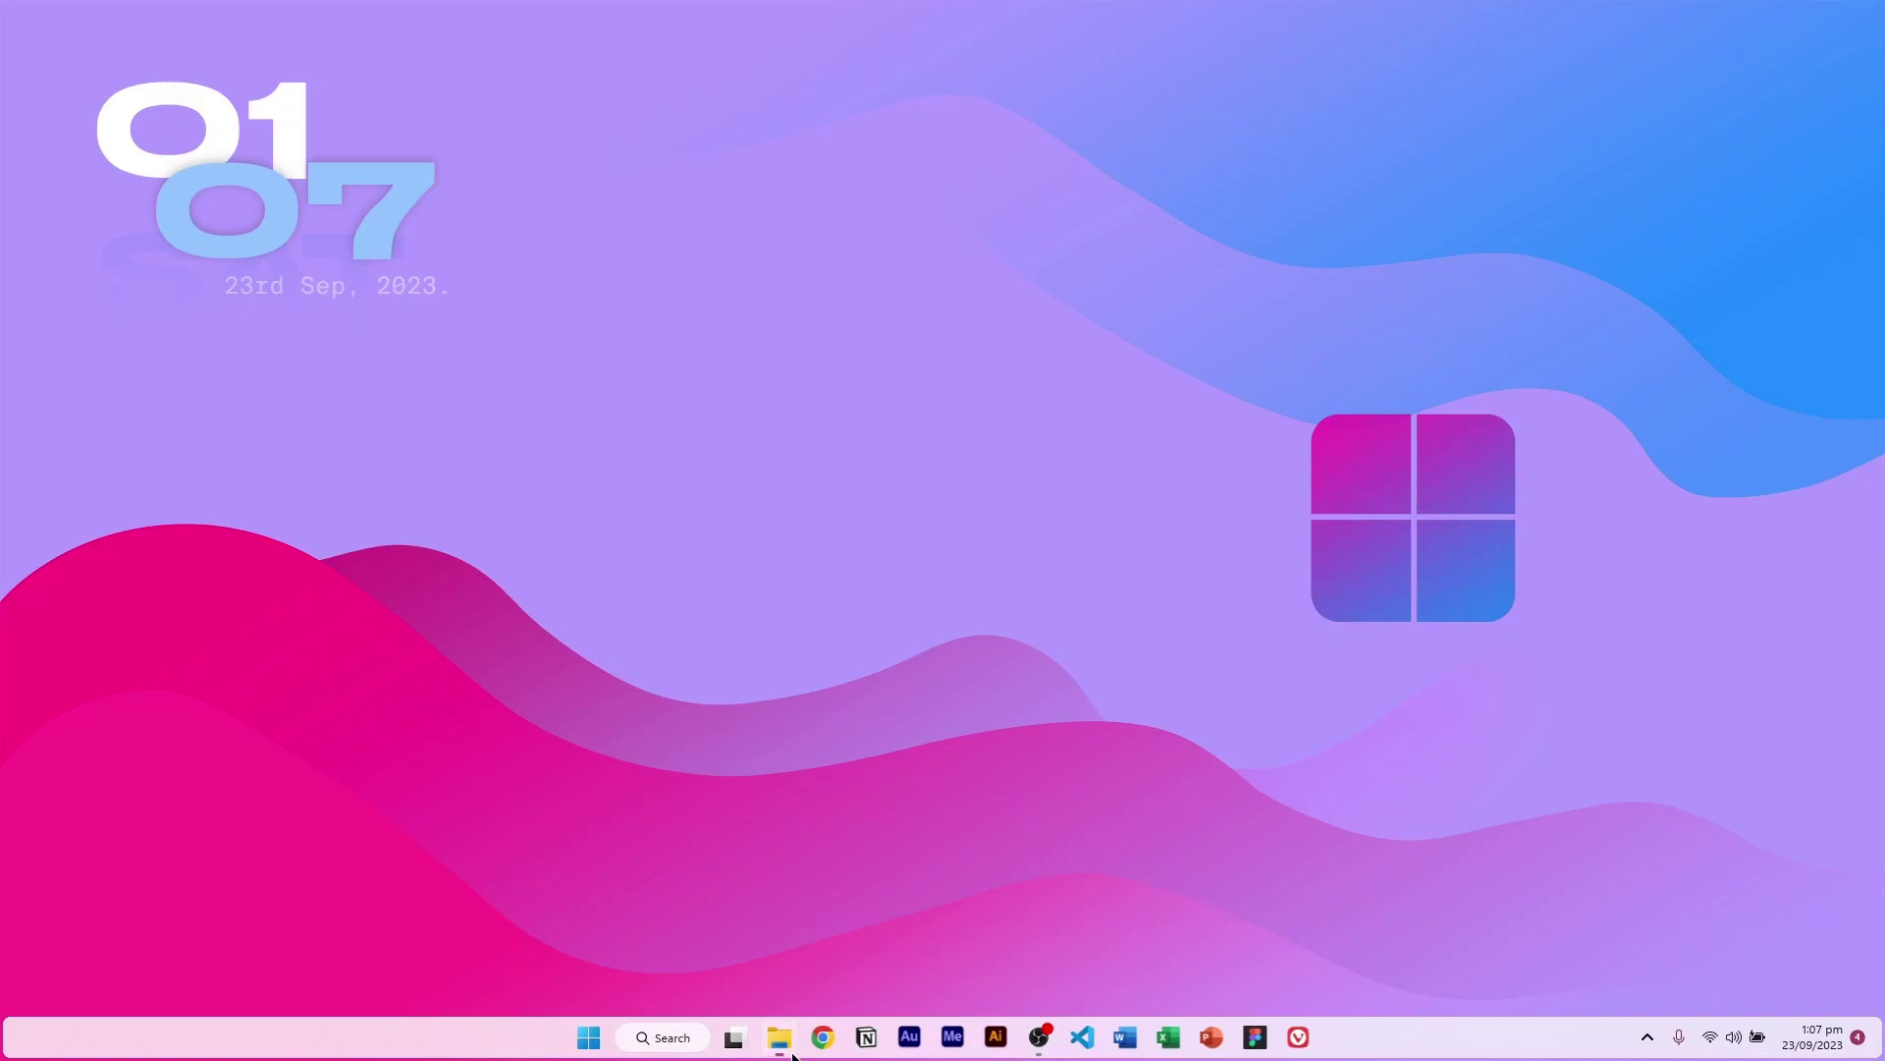
Step: Look over the drives in This PC and the Home folders in File Explorer, and close the window
{"action": "left_click", "coordinate": [786, 1049]}
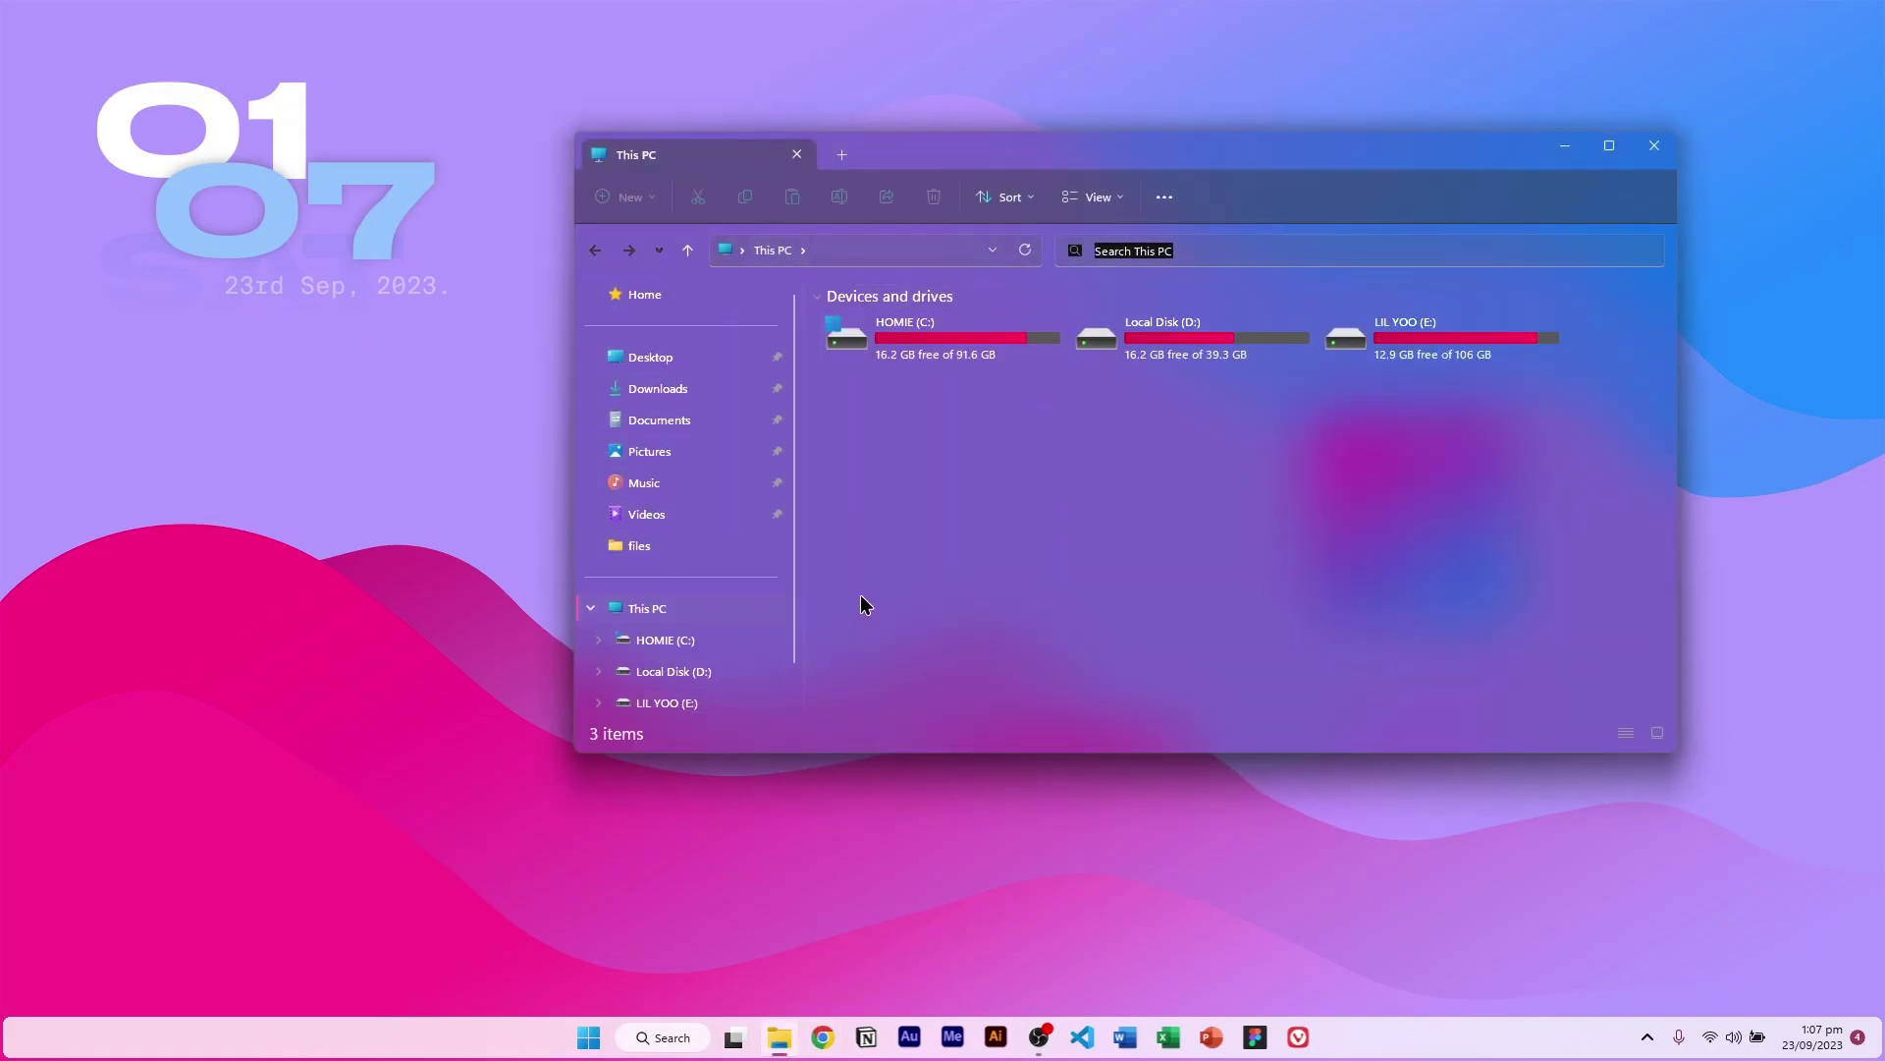
{"action": "left_click_drag", "start_coordinate": [922, 503], "coordinate": [1497, 315]}
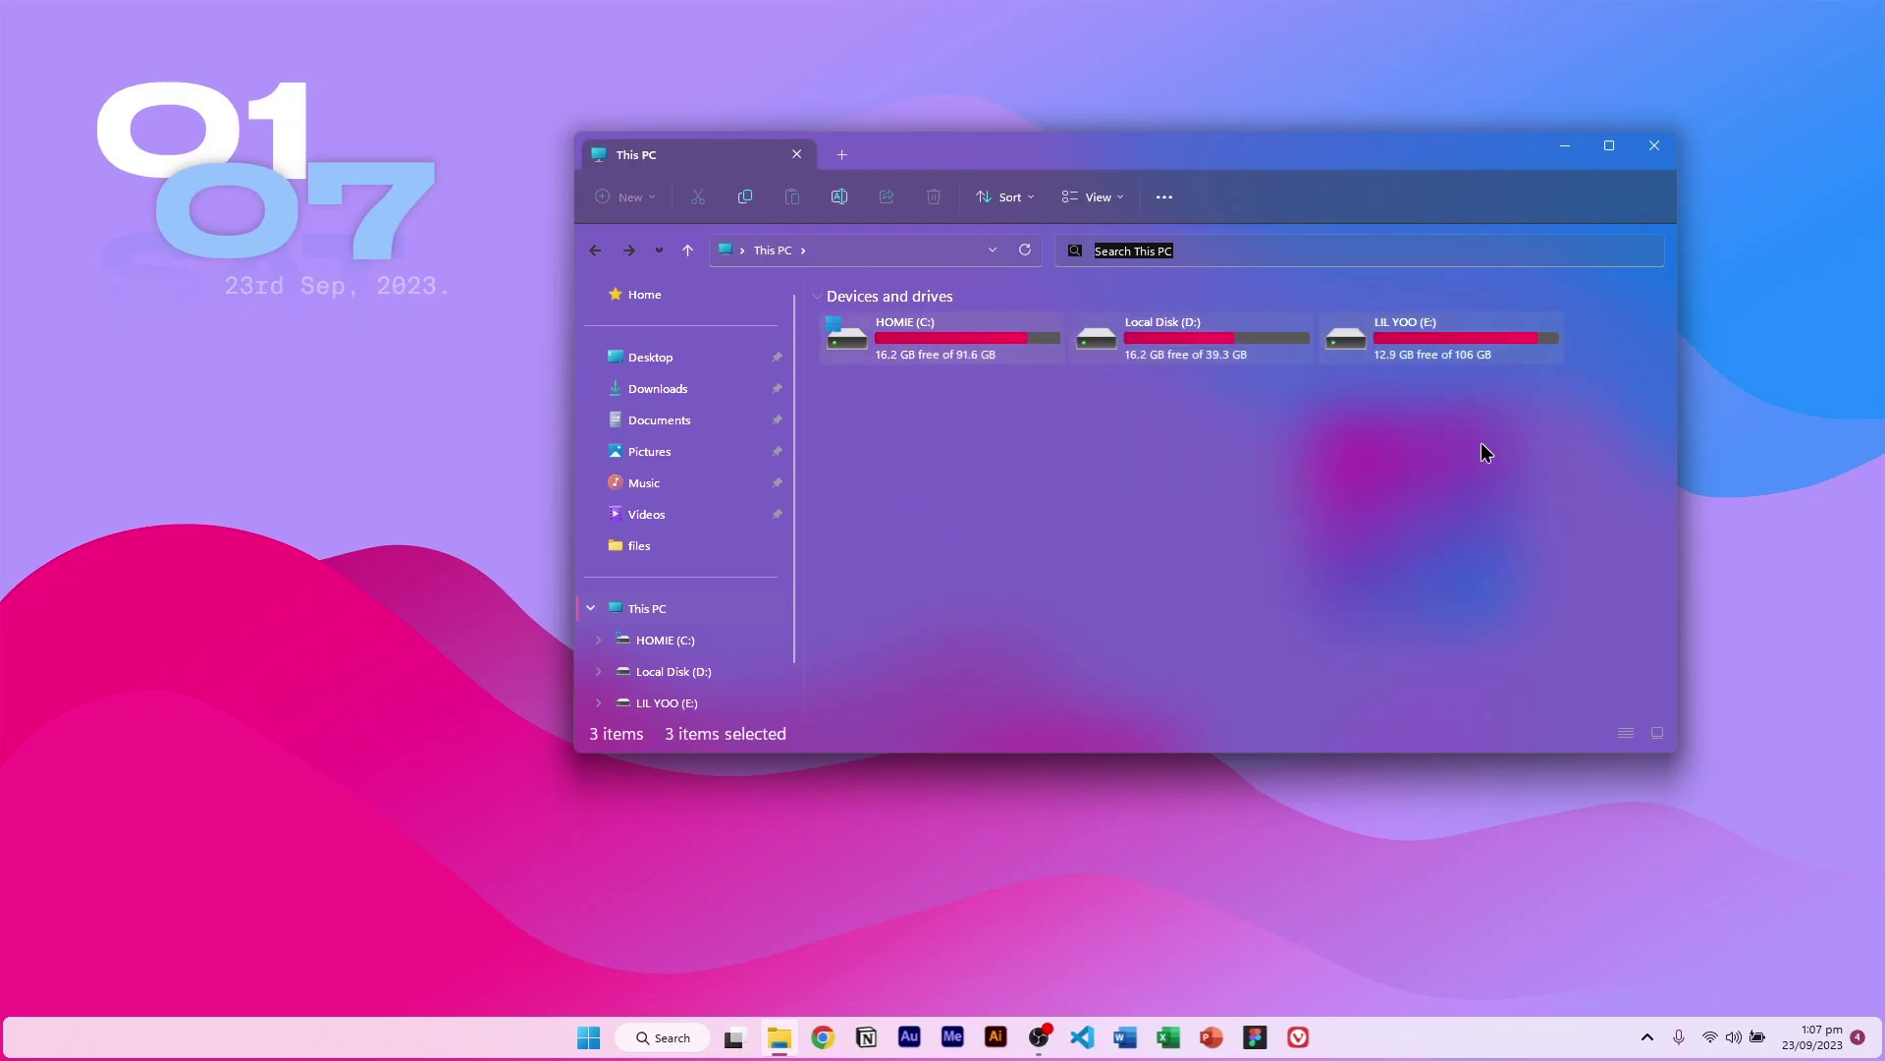
{"action": "left_click", "coordinate": [756, 297]}
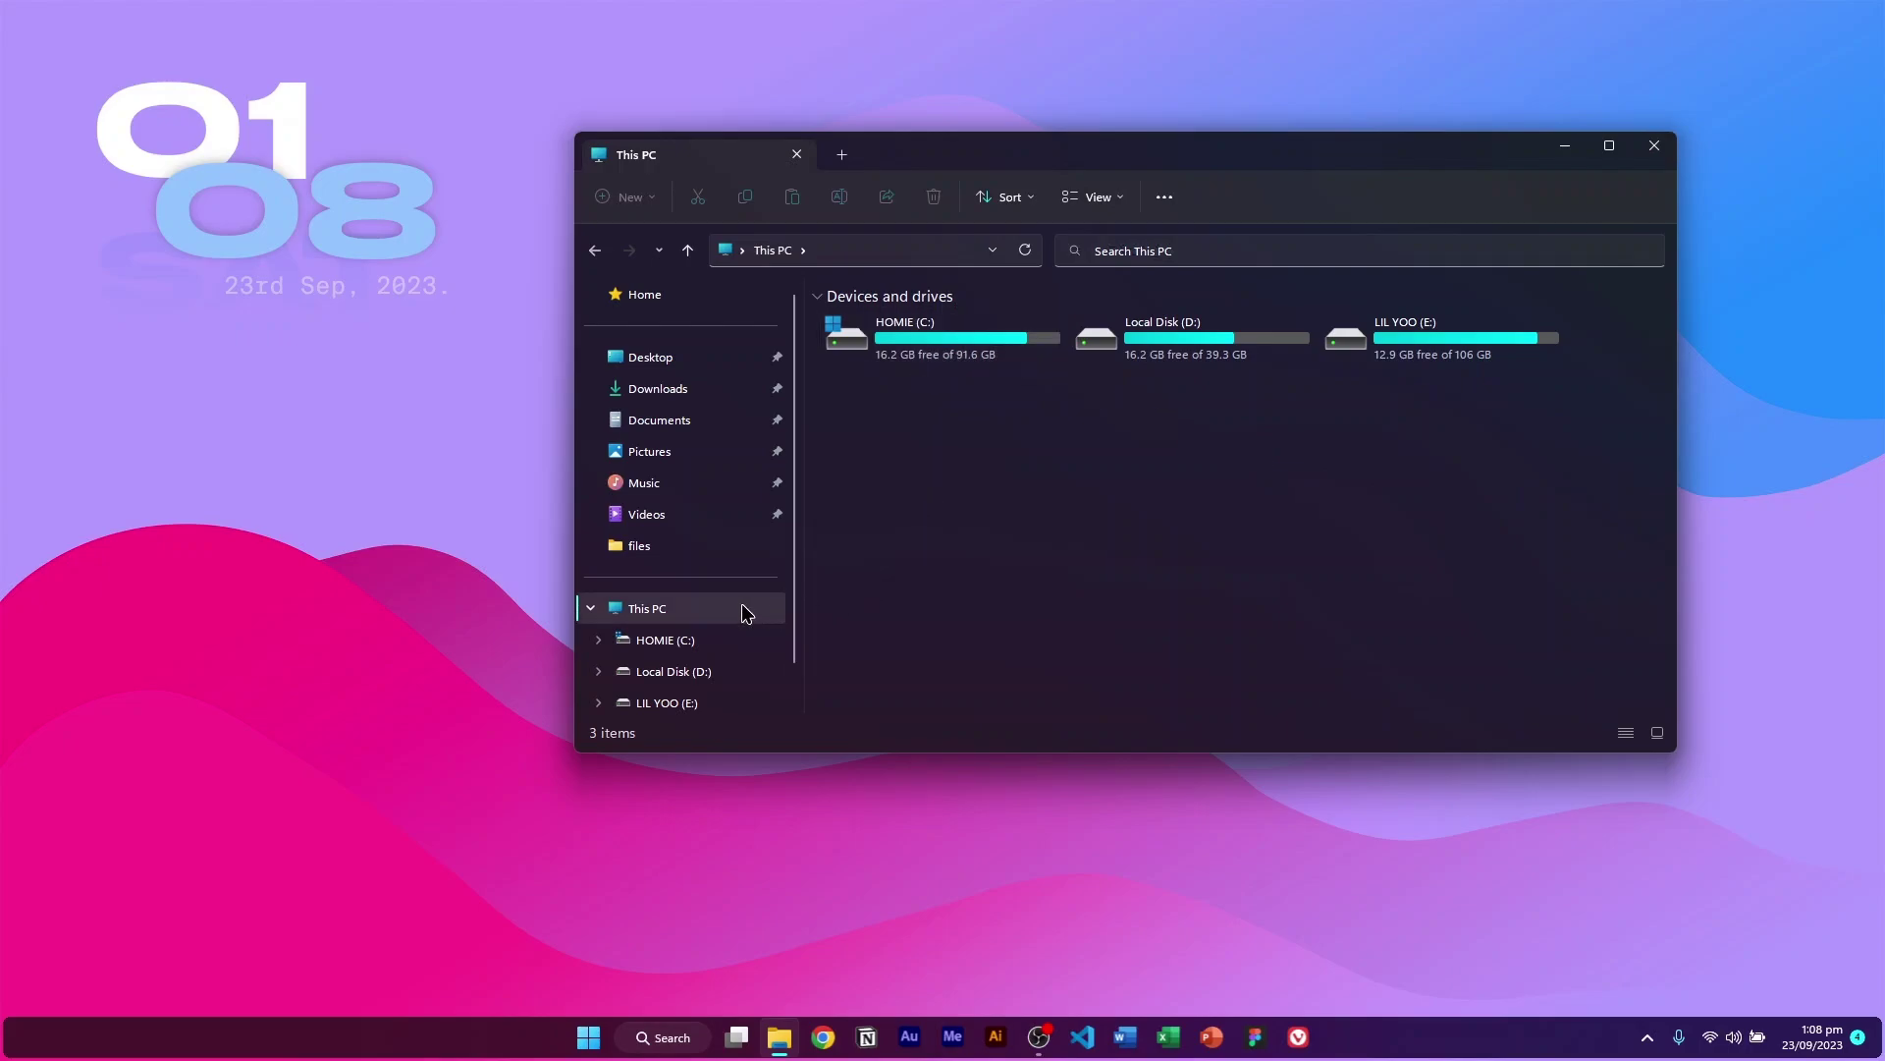
{"action": "left_click", "coordinate": [681, 297]}
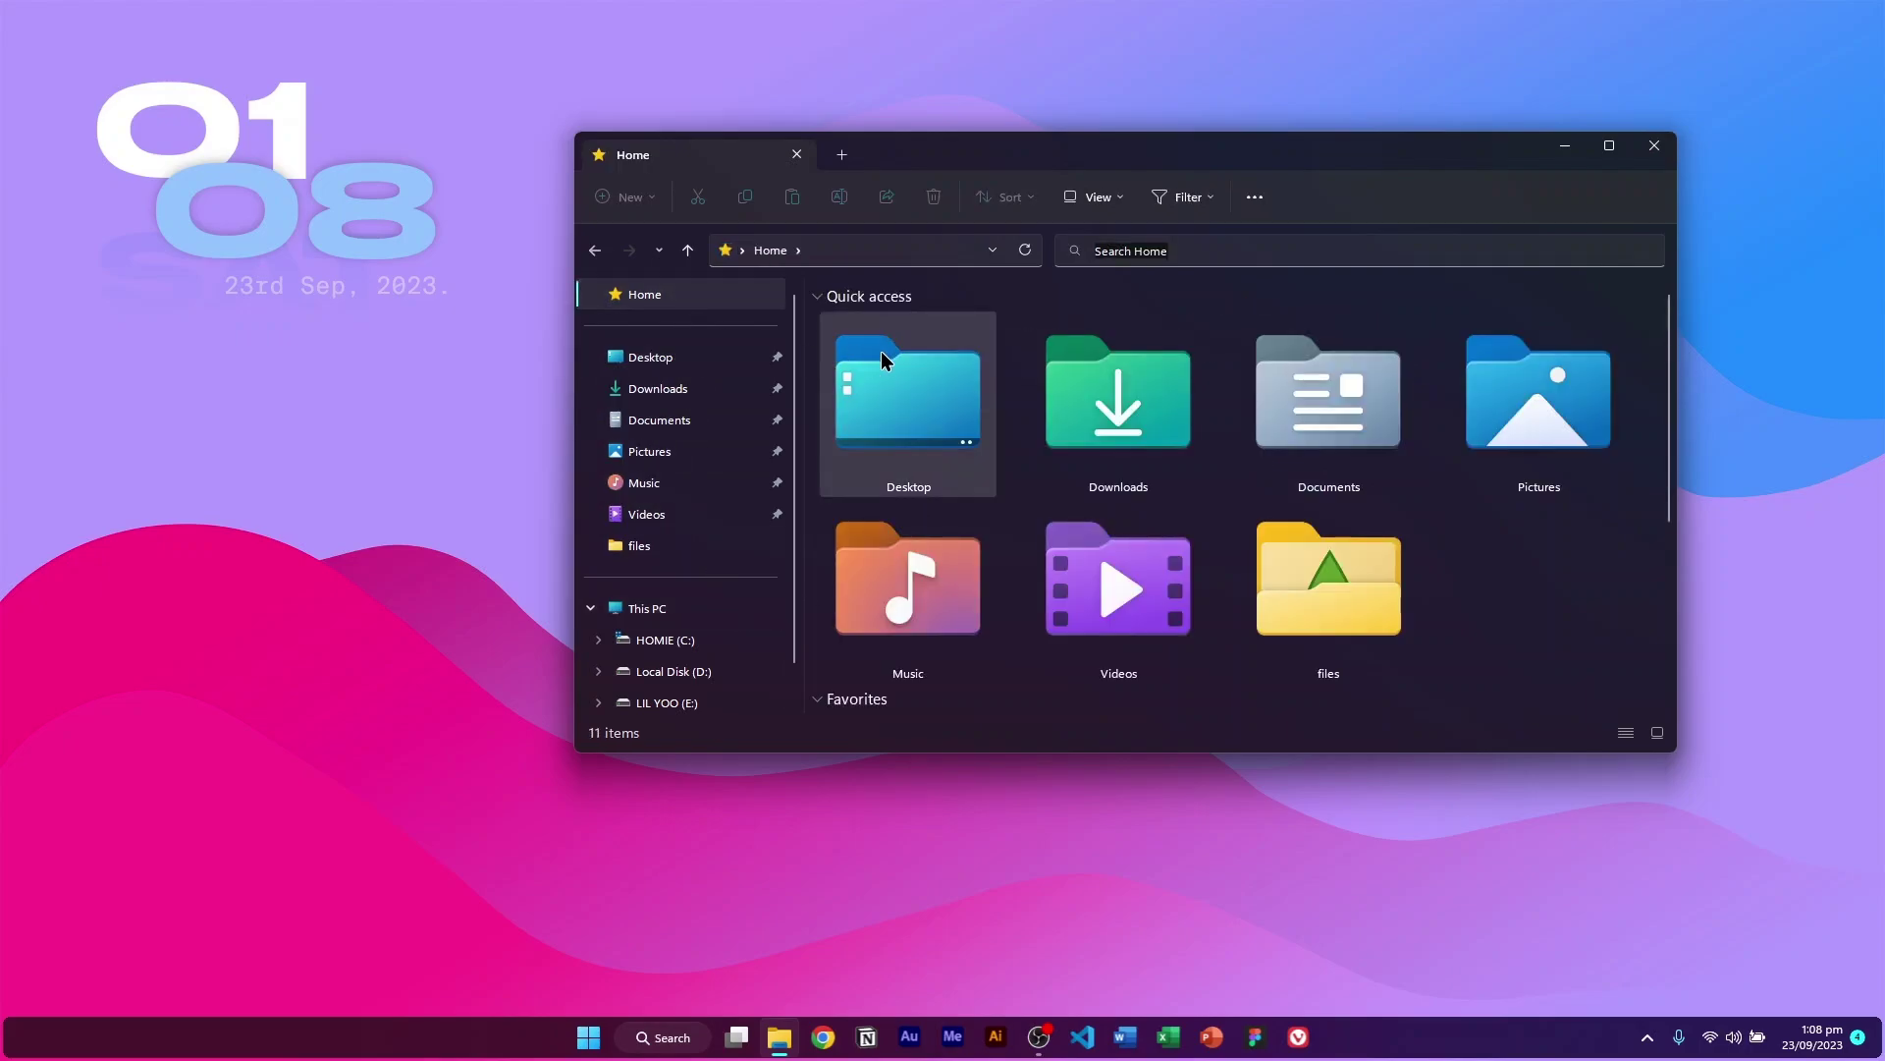
{"action": "scroll", "coordinate": [709, 641], "scroll_direction": "down", "scroll_amount": 1}
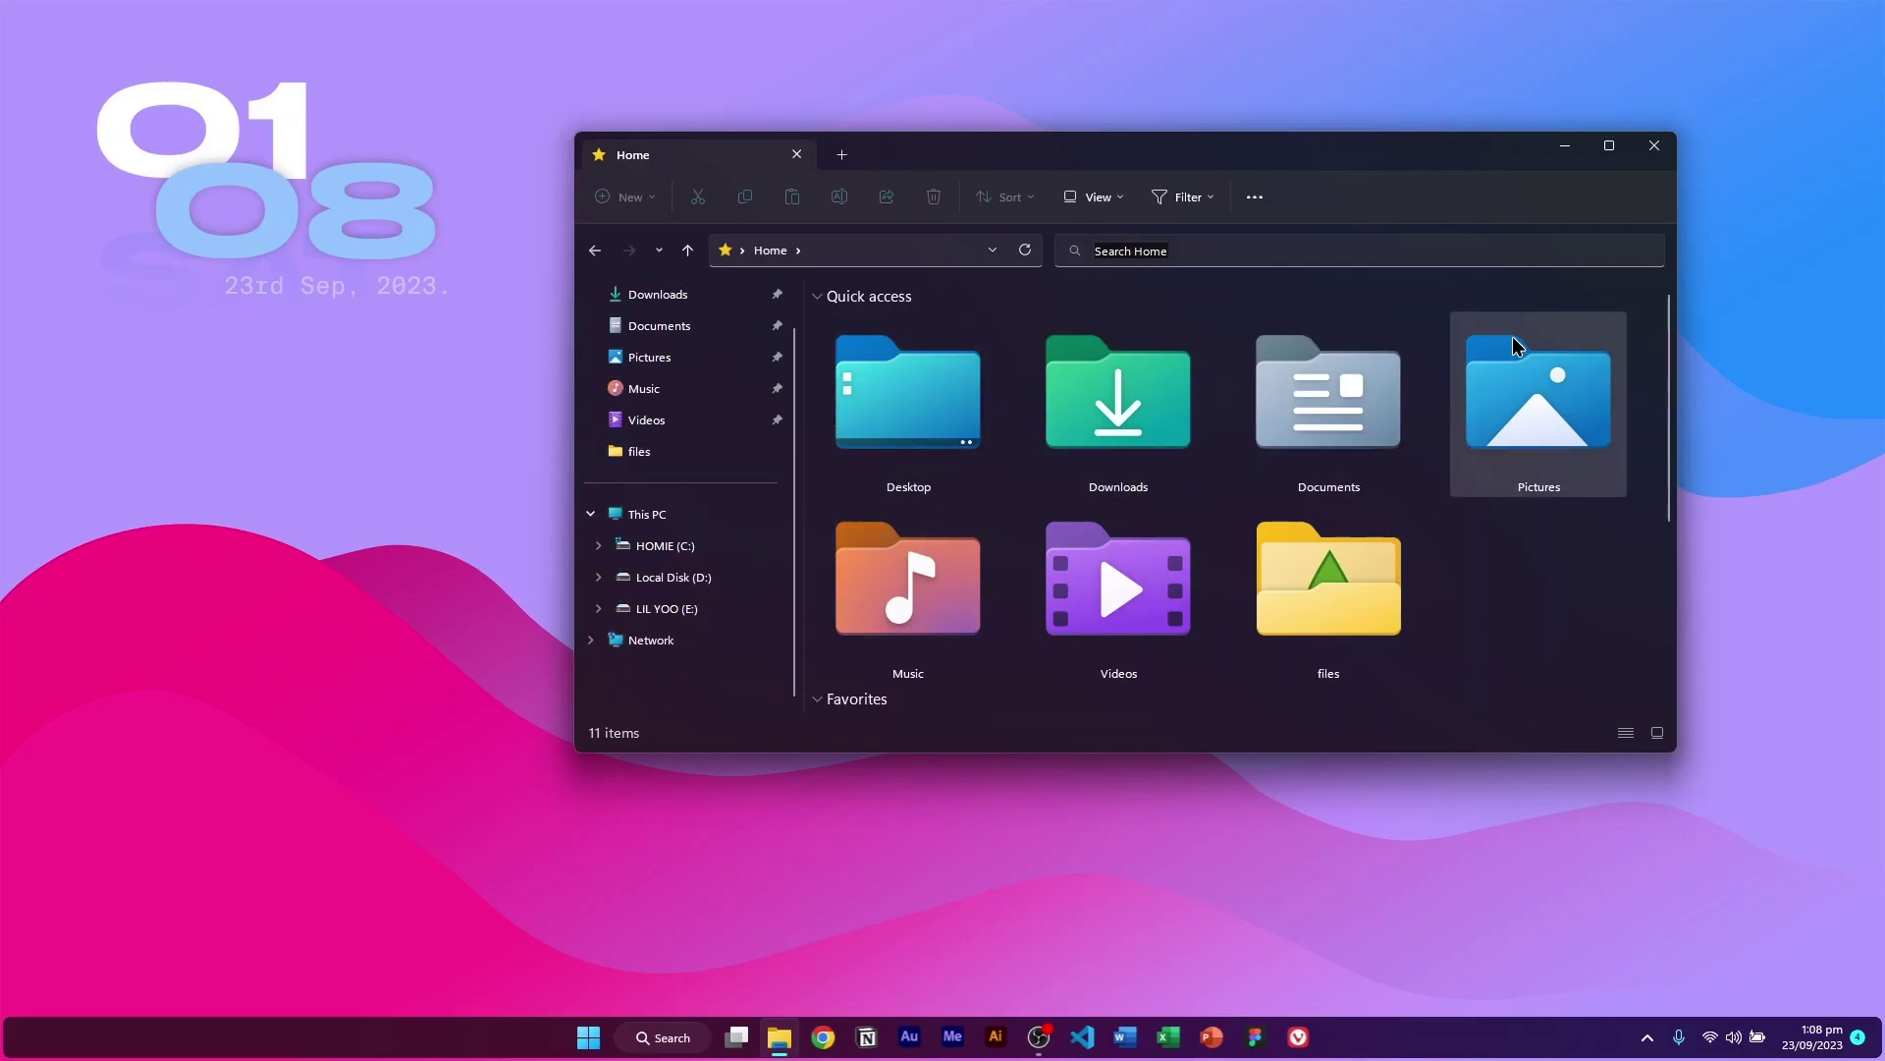
{"action": "left_click", "coordinate": [1656, 143]}
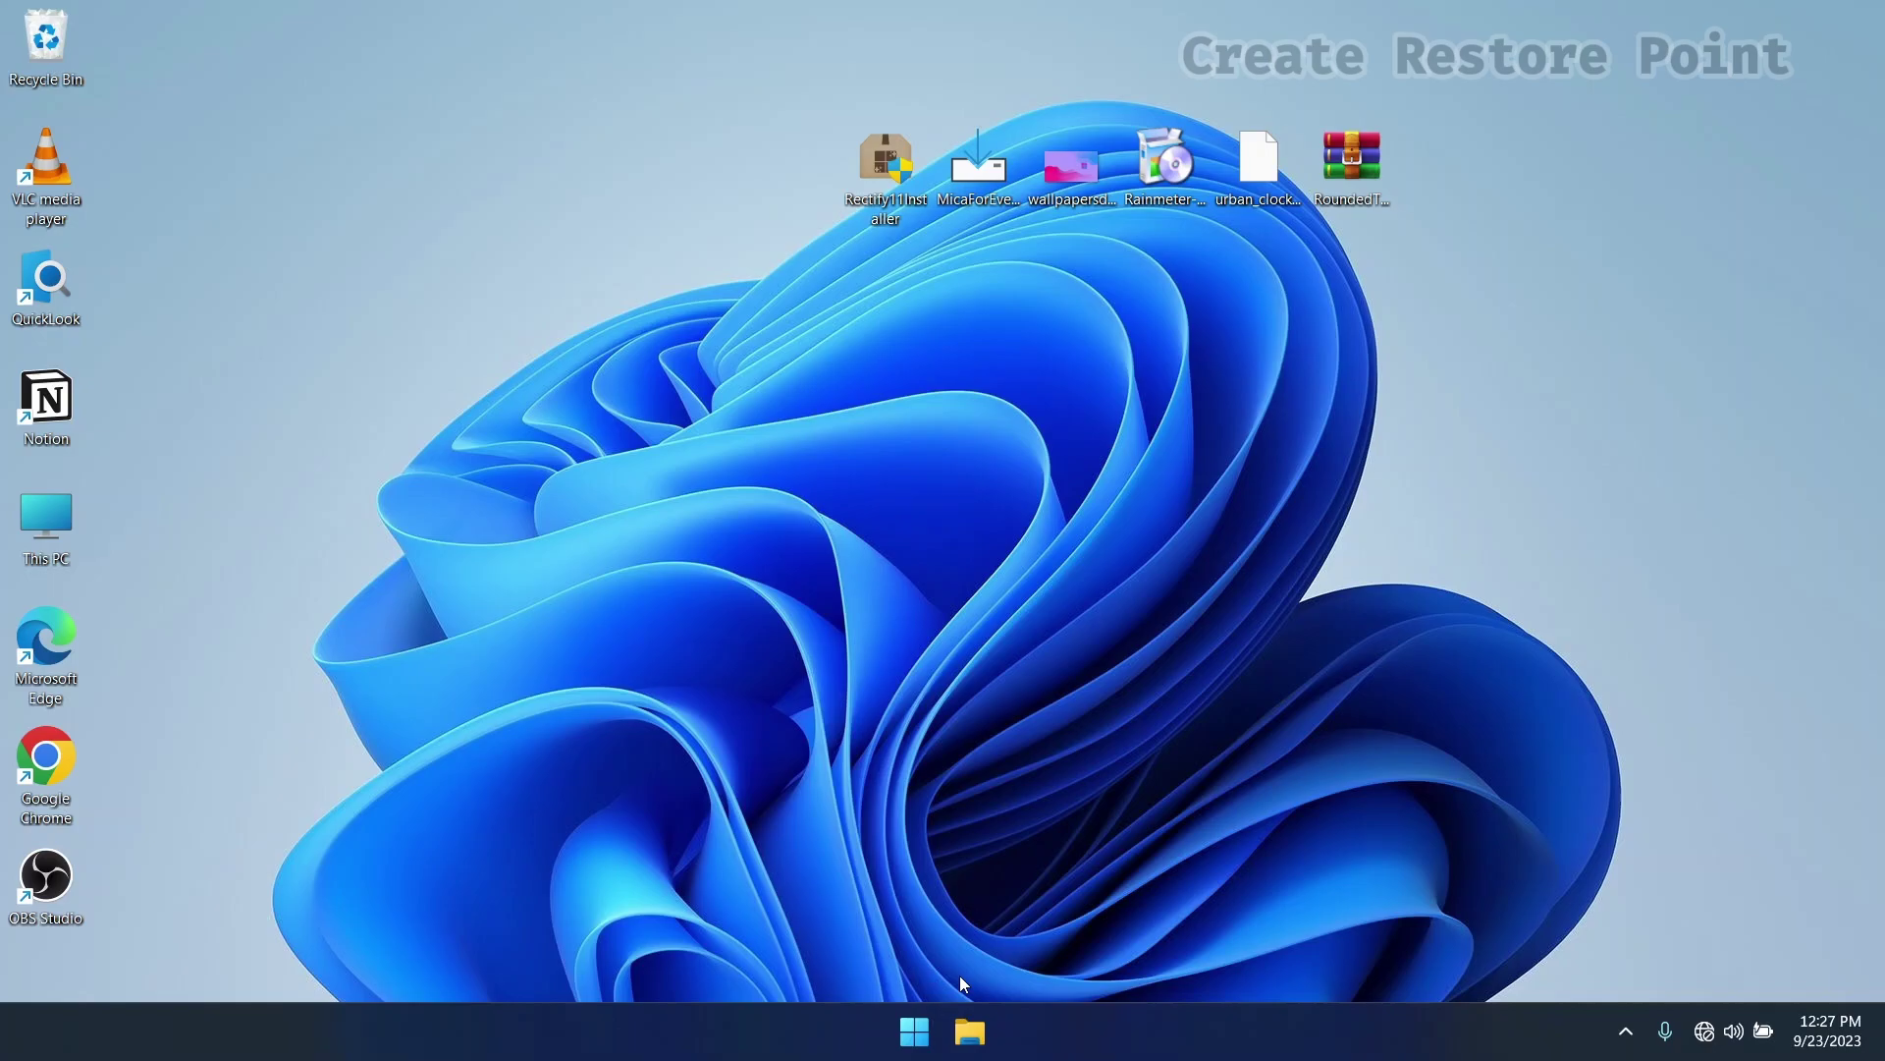
Step: Search Windows for the Create a restore point setting and open it
{"action": "left_click", "coordinate": [916, 1037]}
{"action": "type", "text": "c"}
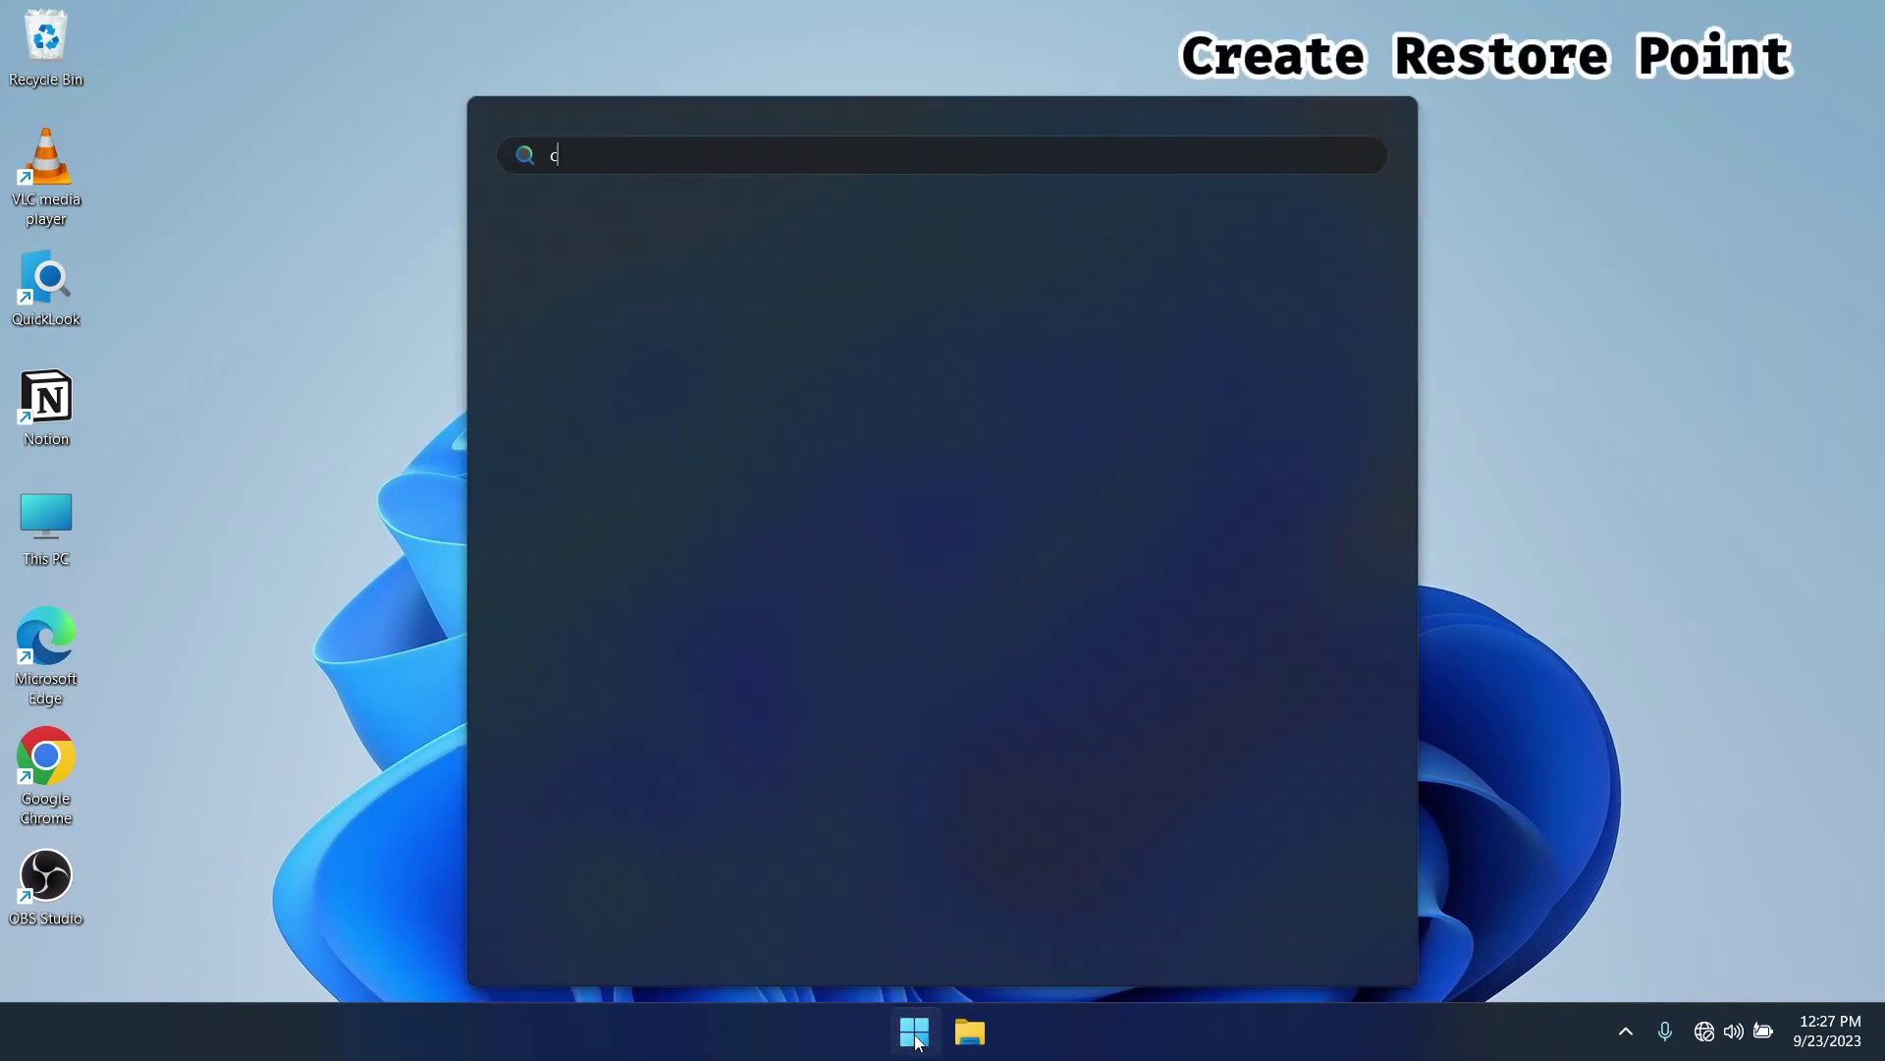
{"action": "type", "text": "reat"}
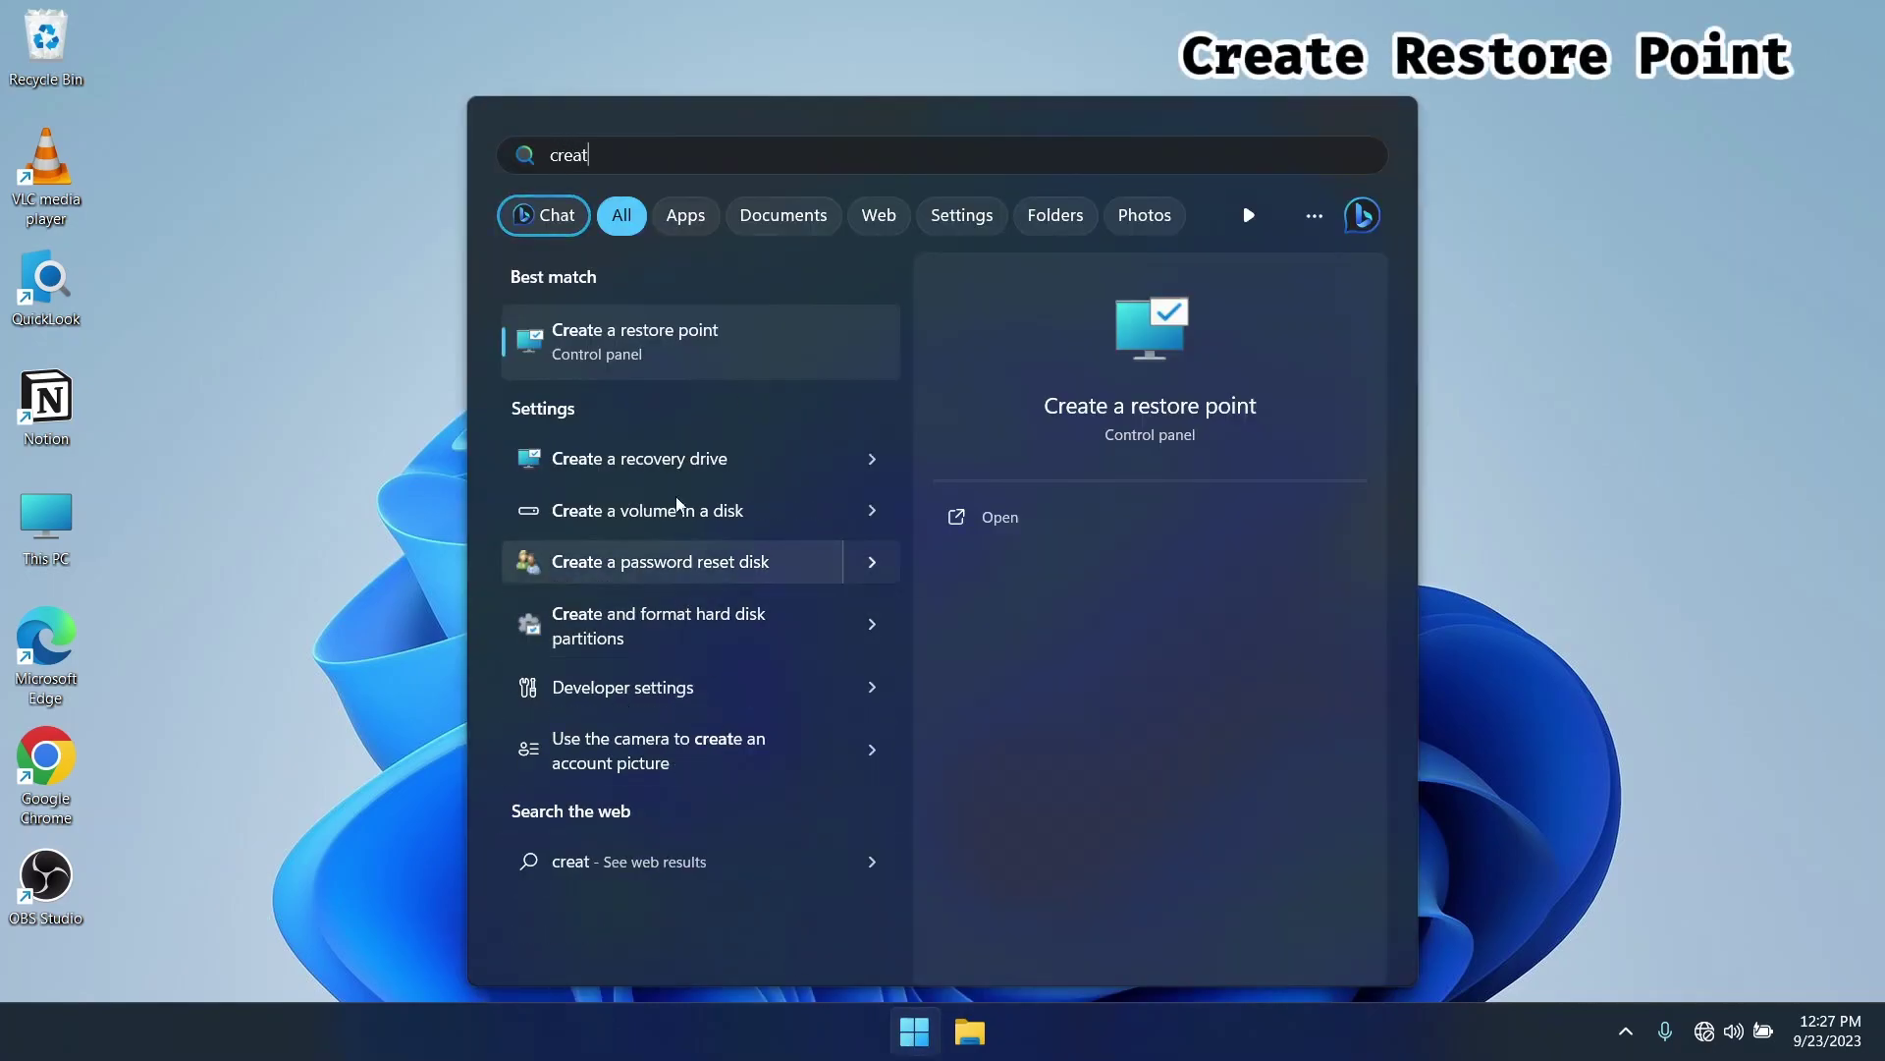
{"action": "left_click", "coordinate": [695, 346]}
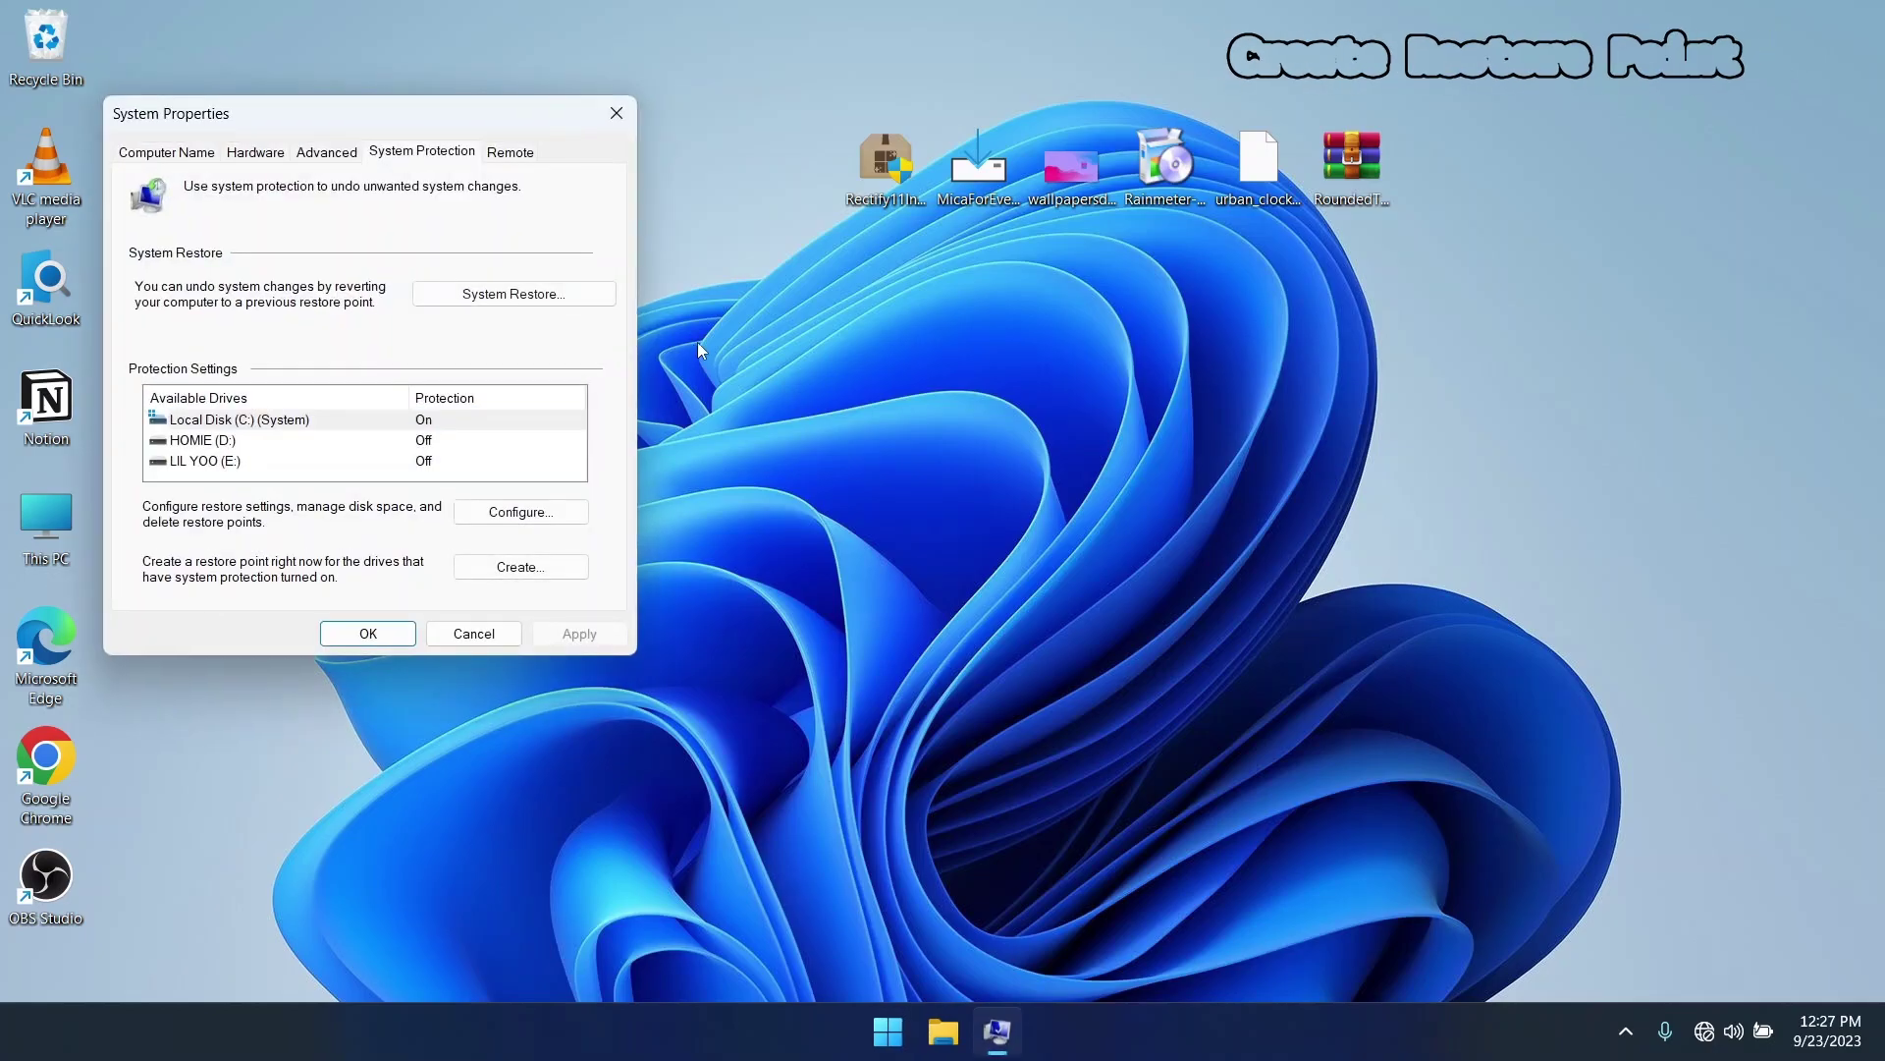
Step: Adjust the maximum disk space usage of system protection for Local Disk (C:) and apply the settings
{"action": "left_click", "coordinate": [539, 519]}
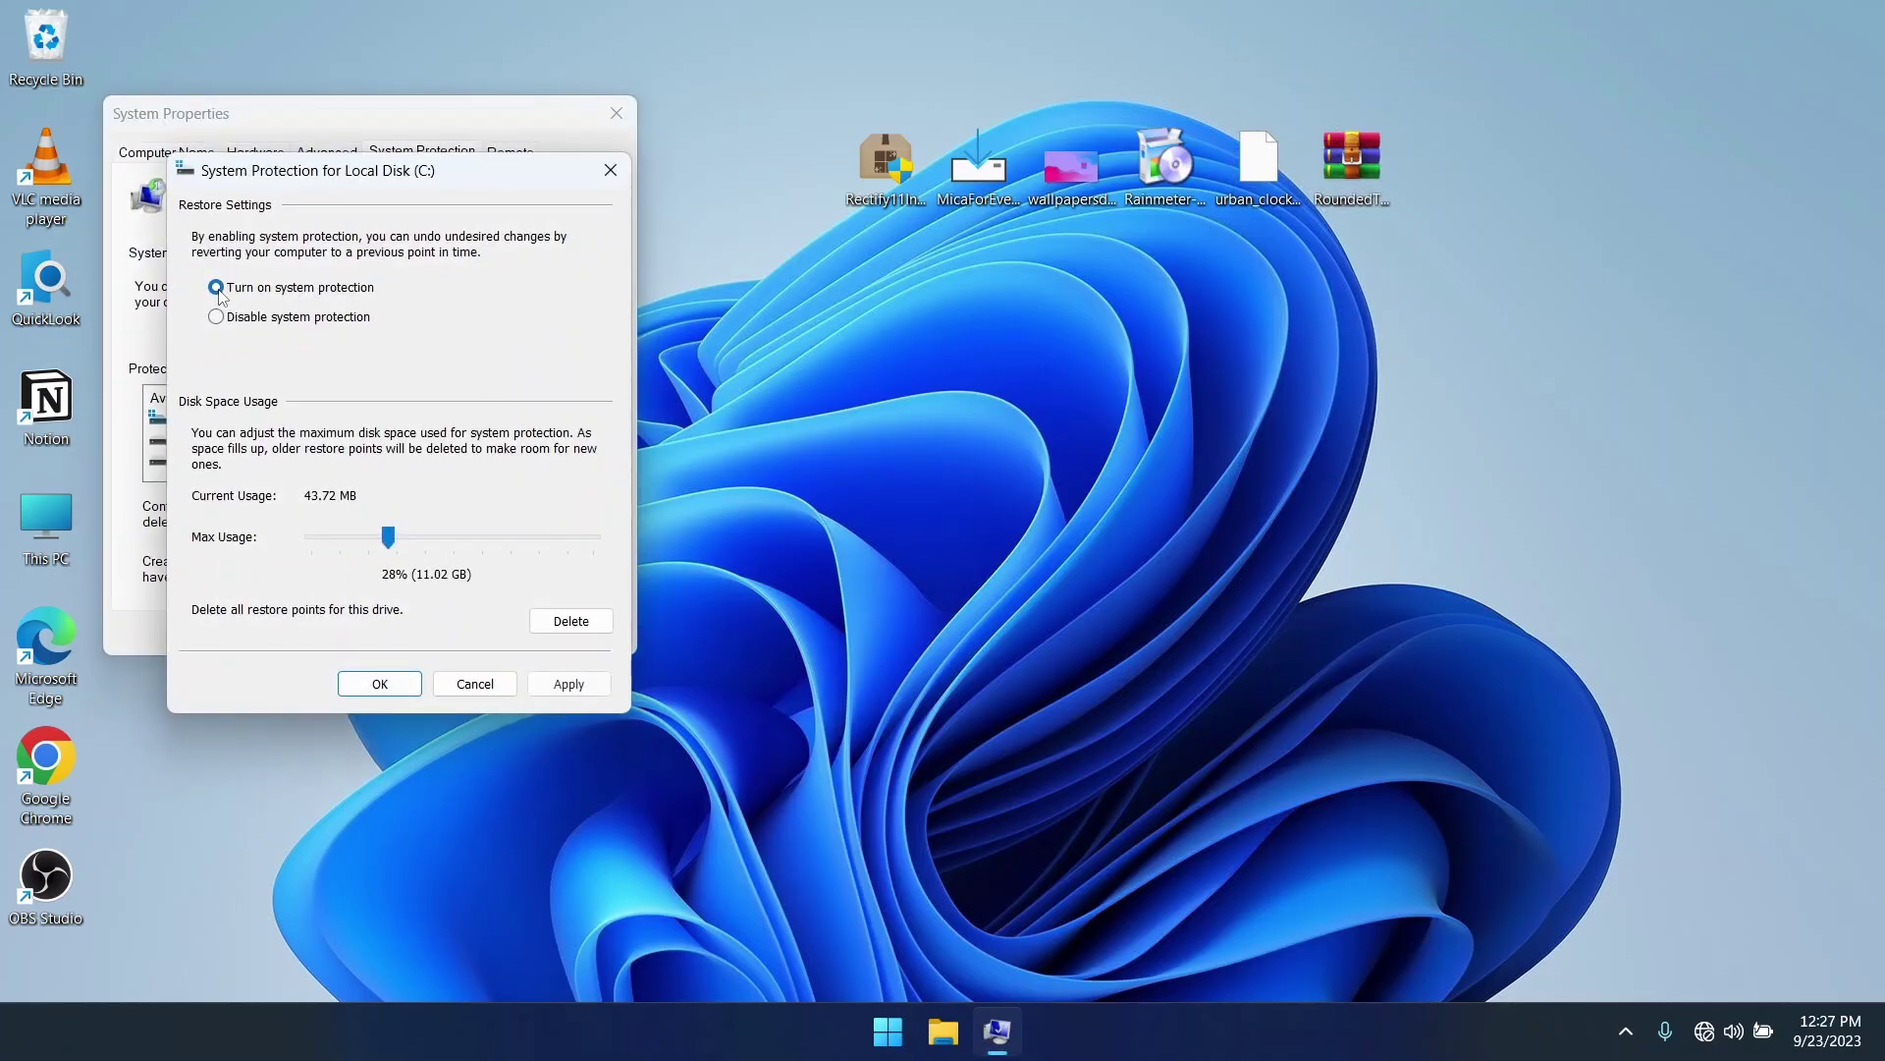
{"action": "left_click_drag", "start_coordinate": [390, 547], "coordinate": [401, 549]}
{"action": "left_click", "coordinate": [591, 690]}
{"action": "left_click", "coordinate": [379, 683]}
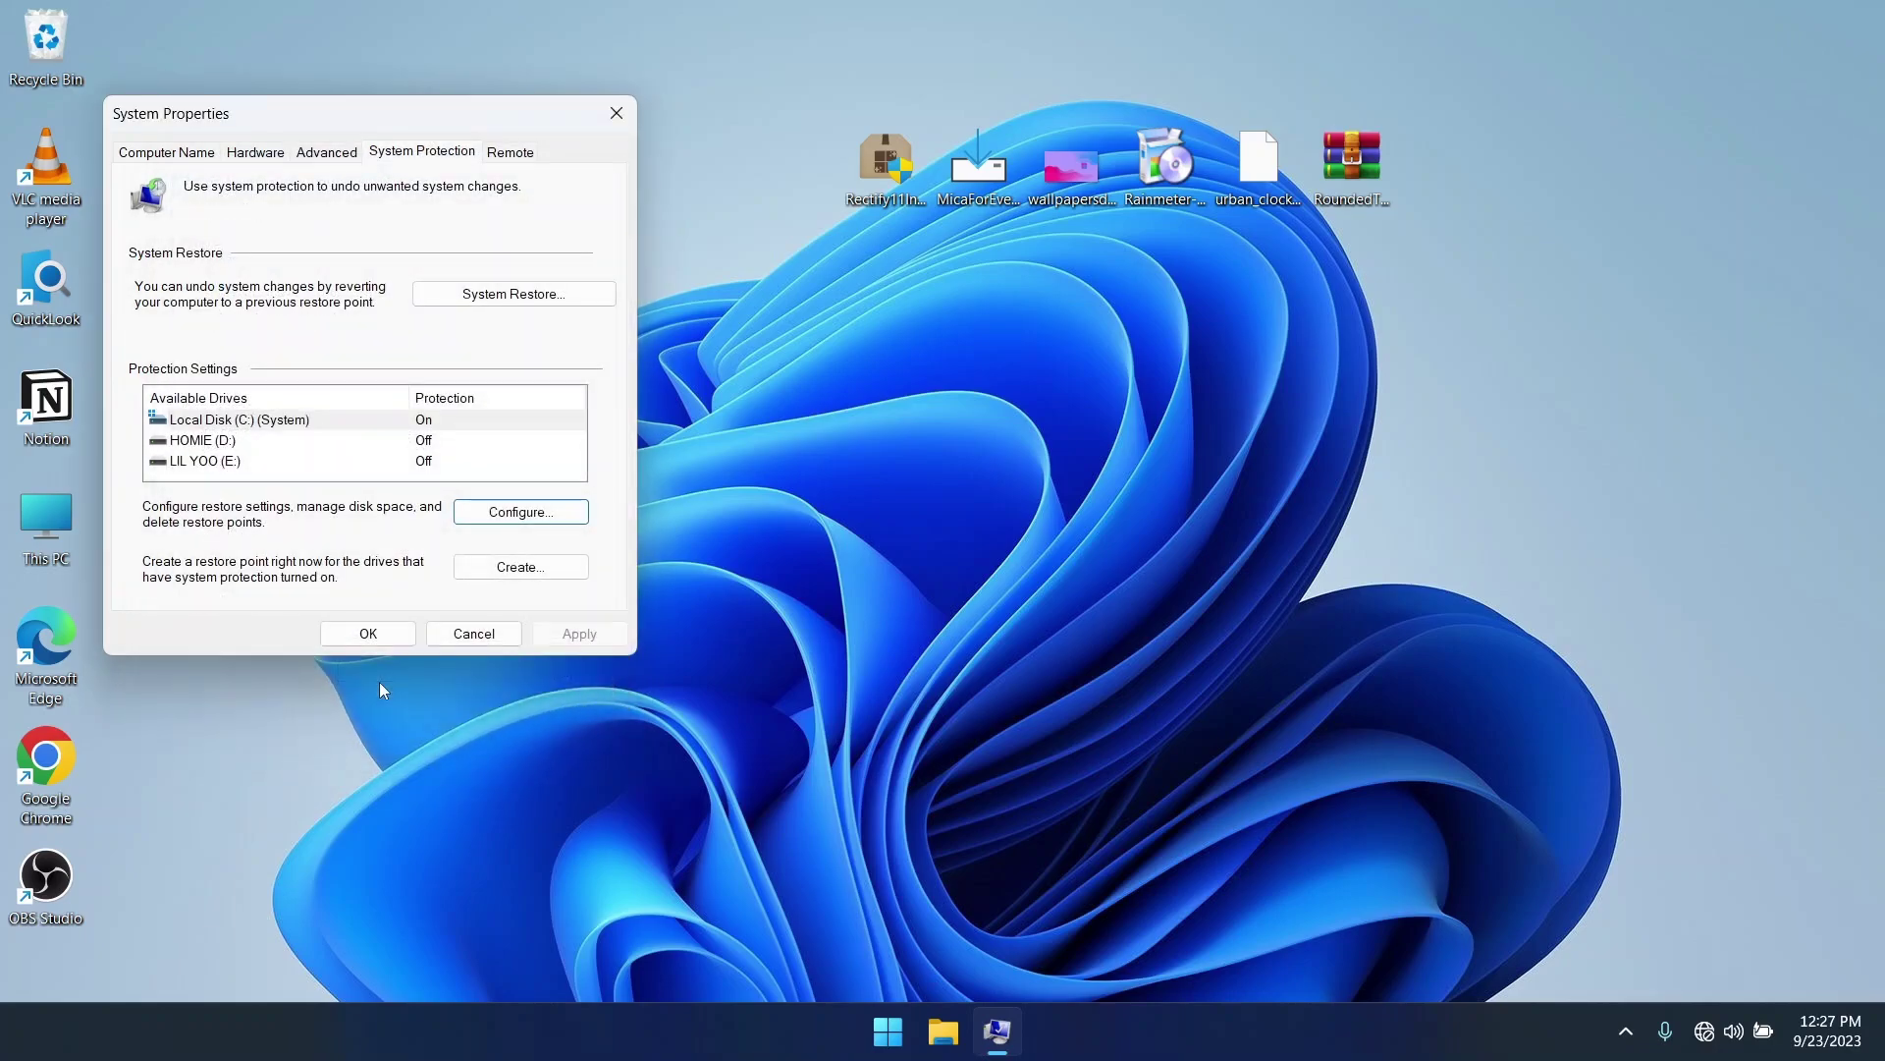
Step: Create a restore point with the description "go to windows" and close System Properties
{"action": "left_click", "coordinate": [520, 566]}
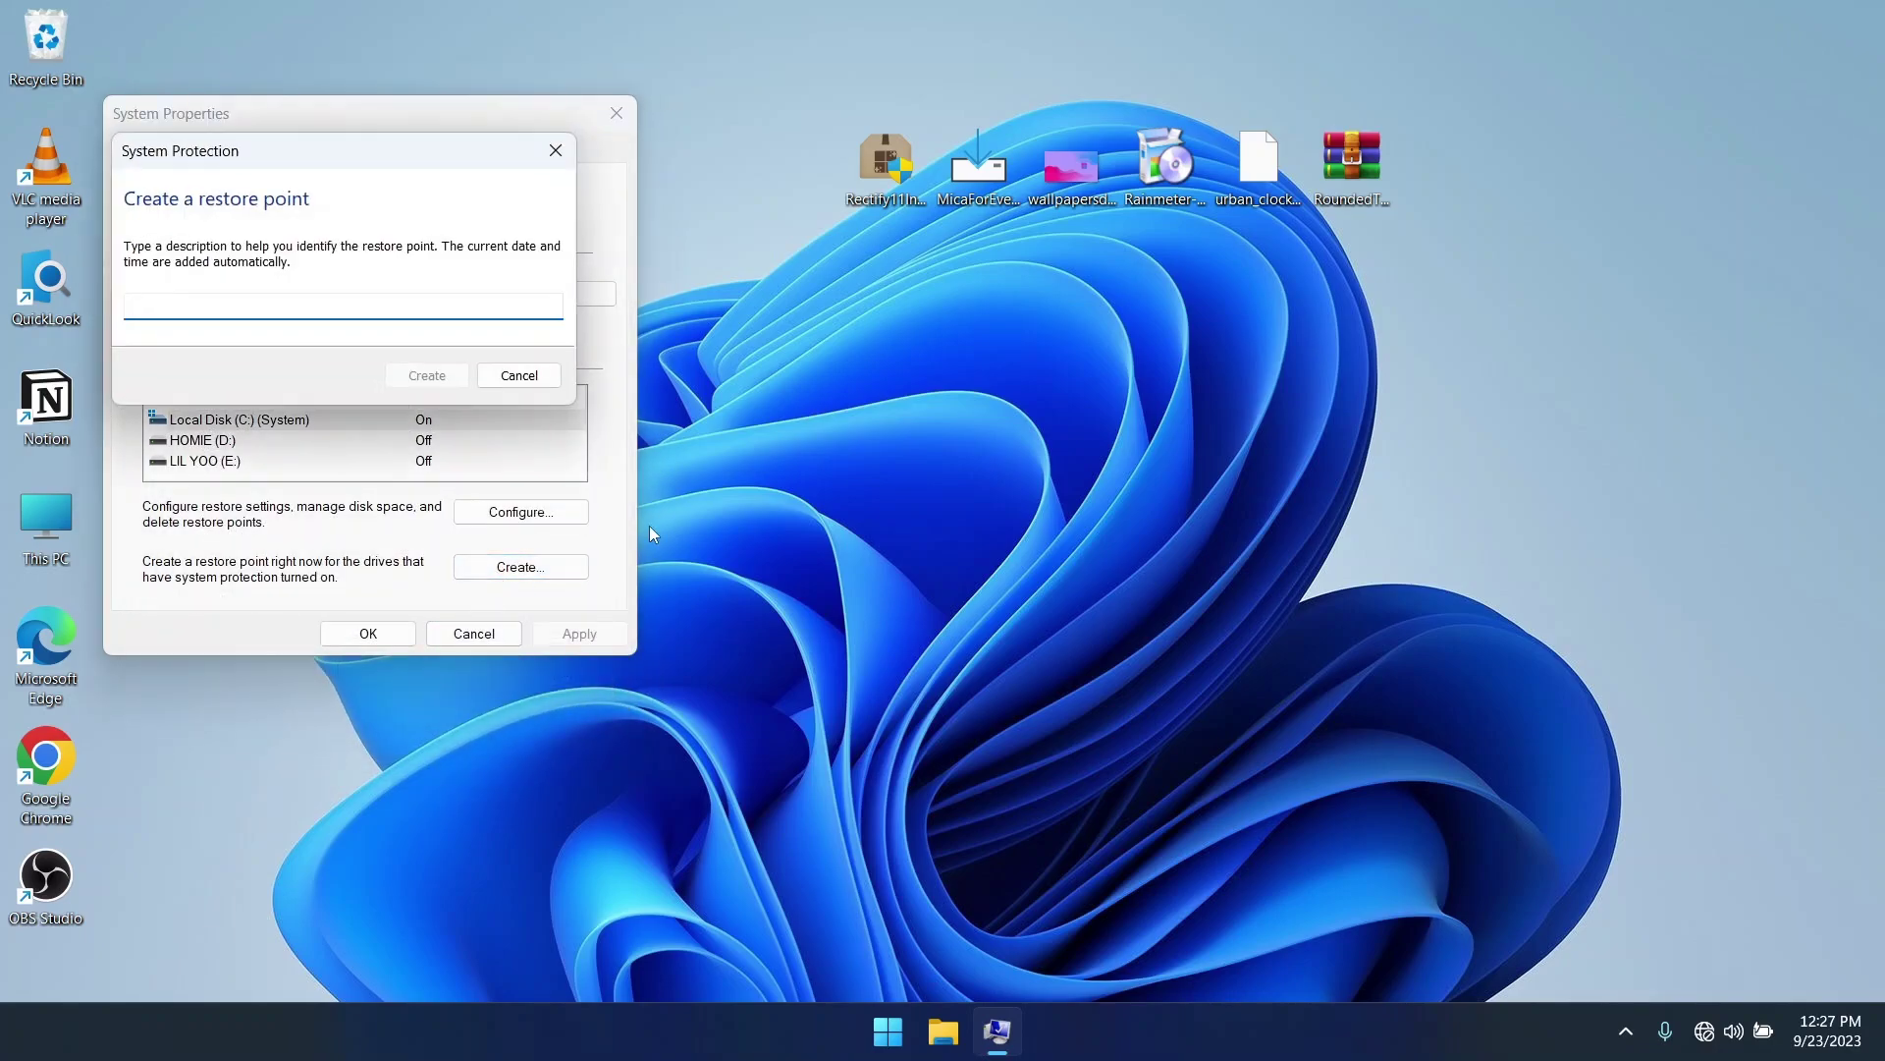
{"action": "type", "text": "go to windows"}
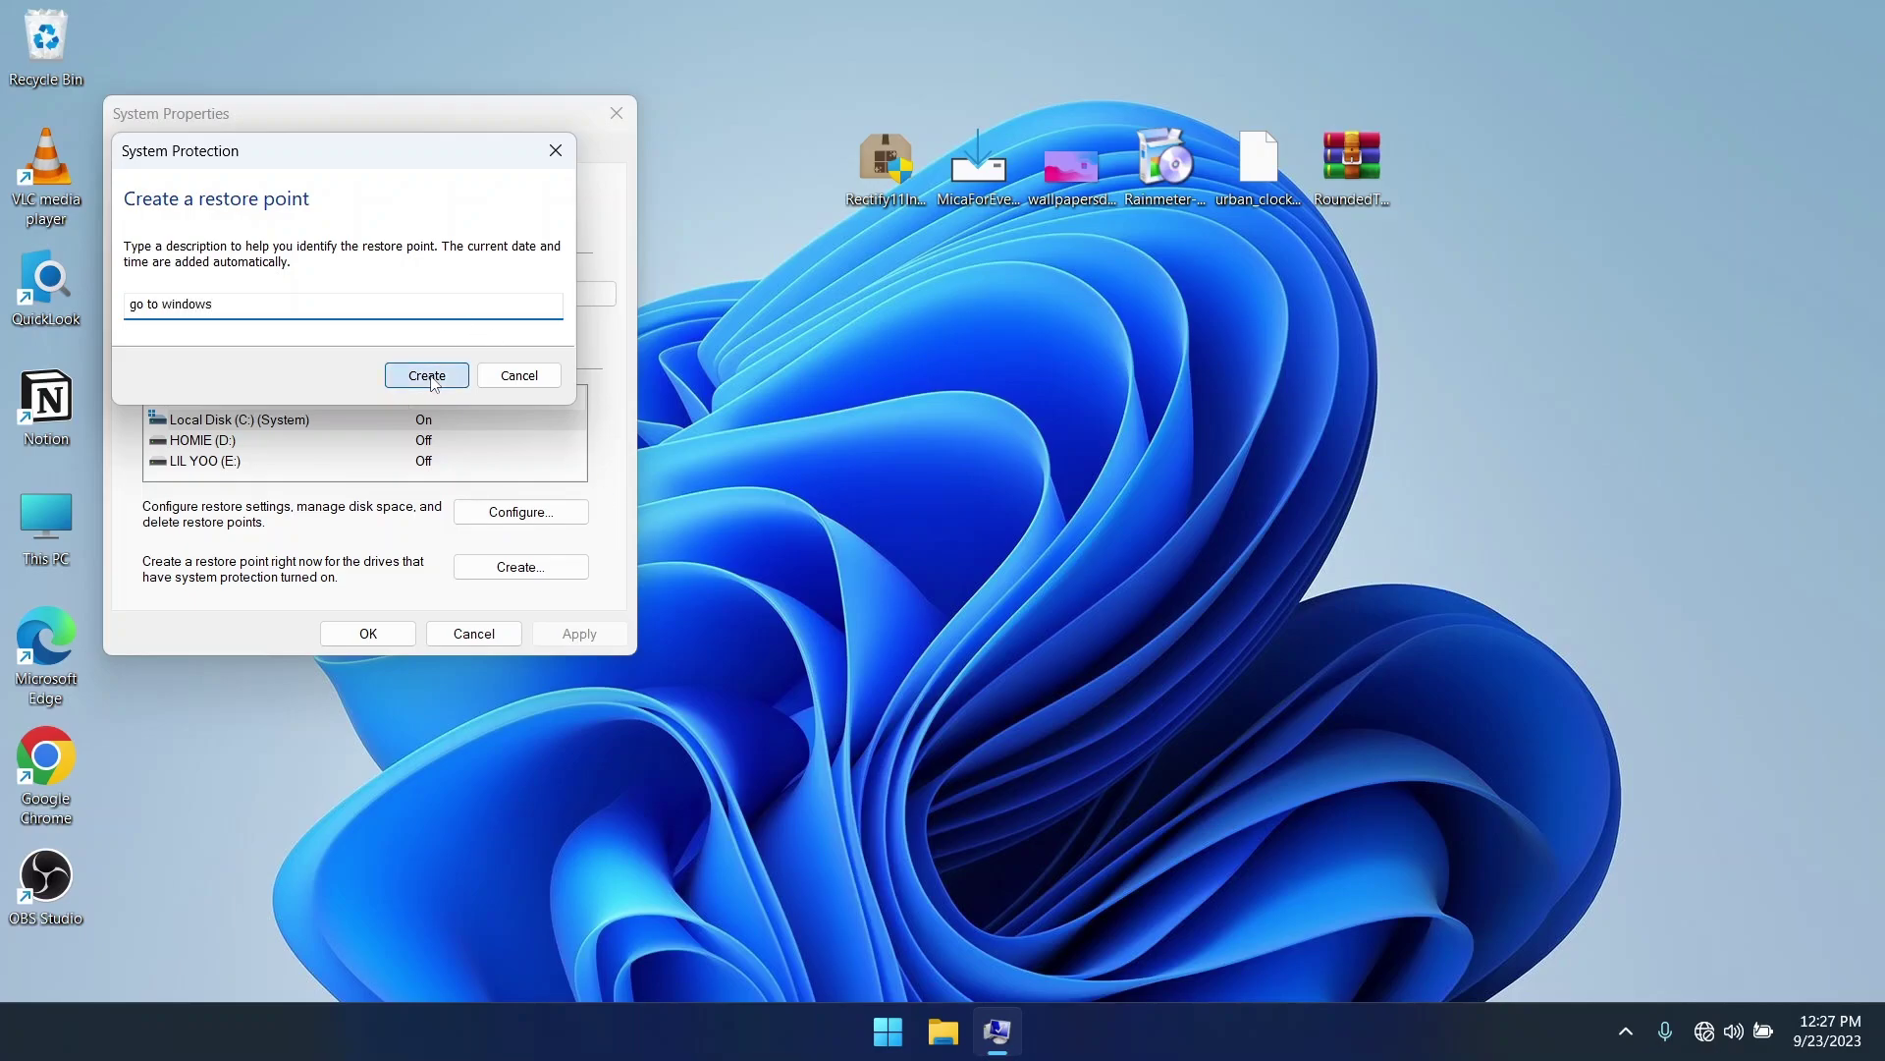
{"action": "left_click", "coordinate": [432, 378]}
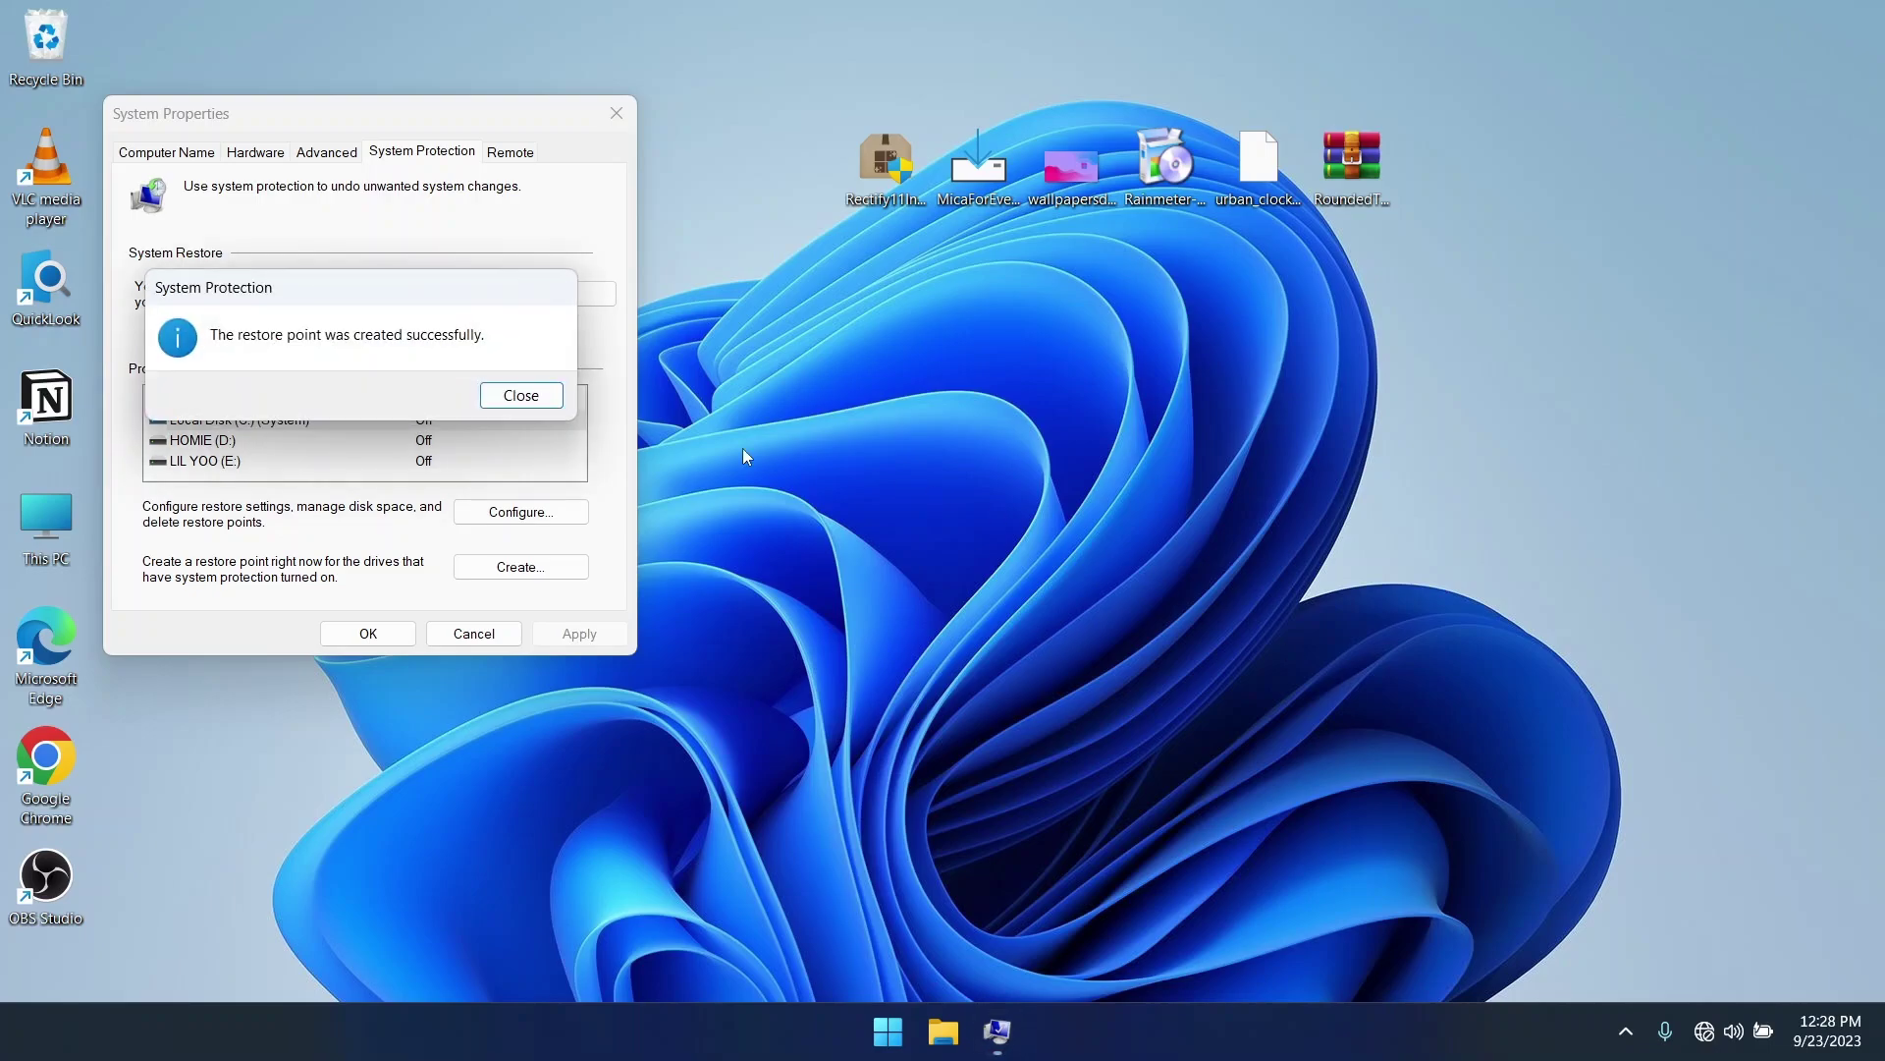
{"action": "left_click", "coordinate": [543, 401]}
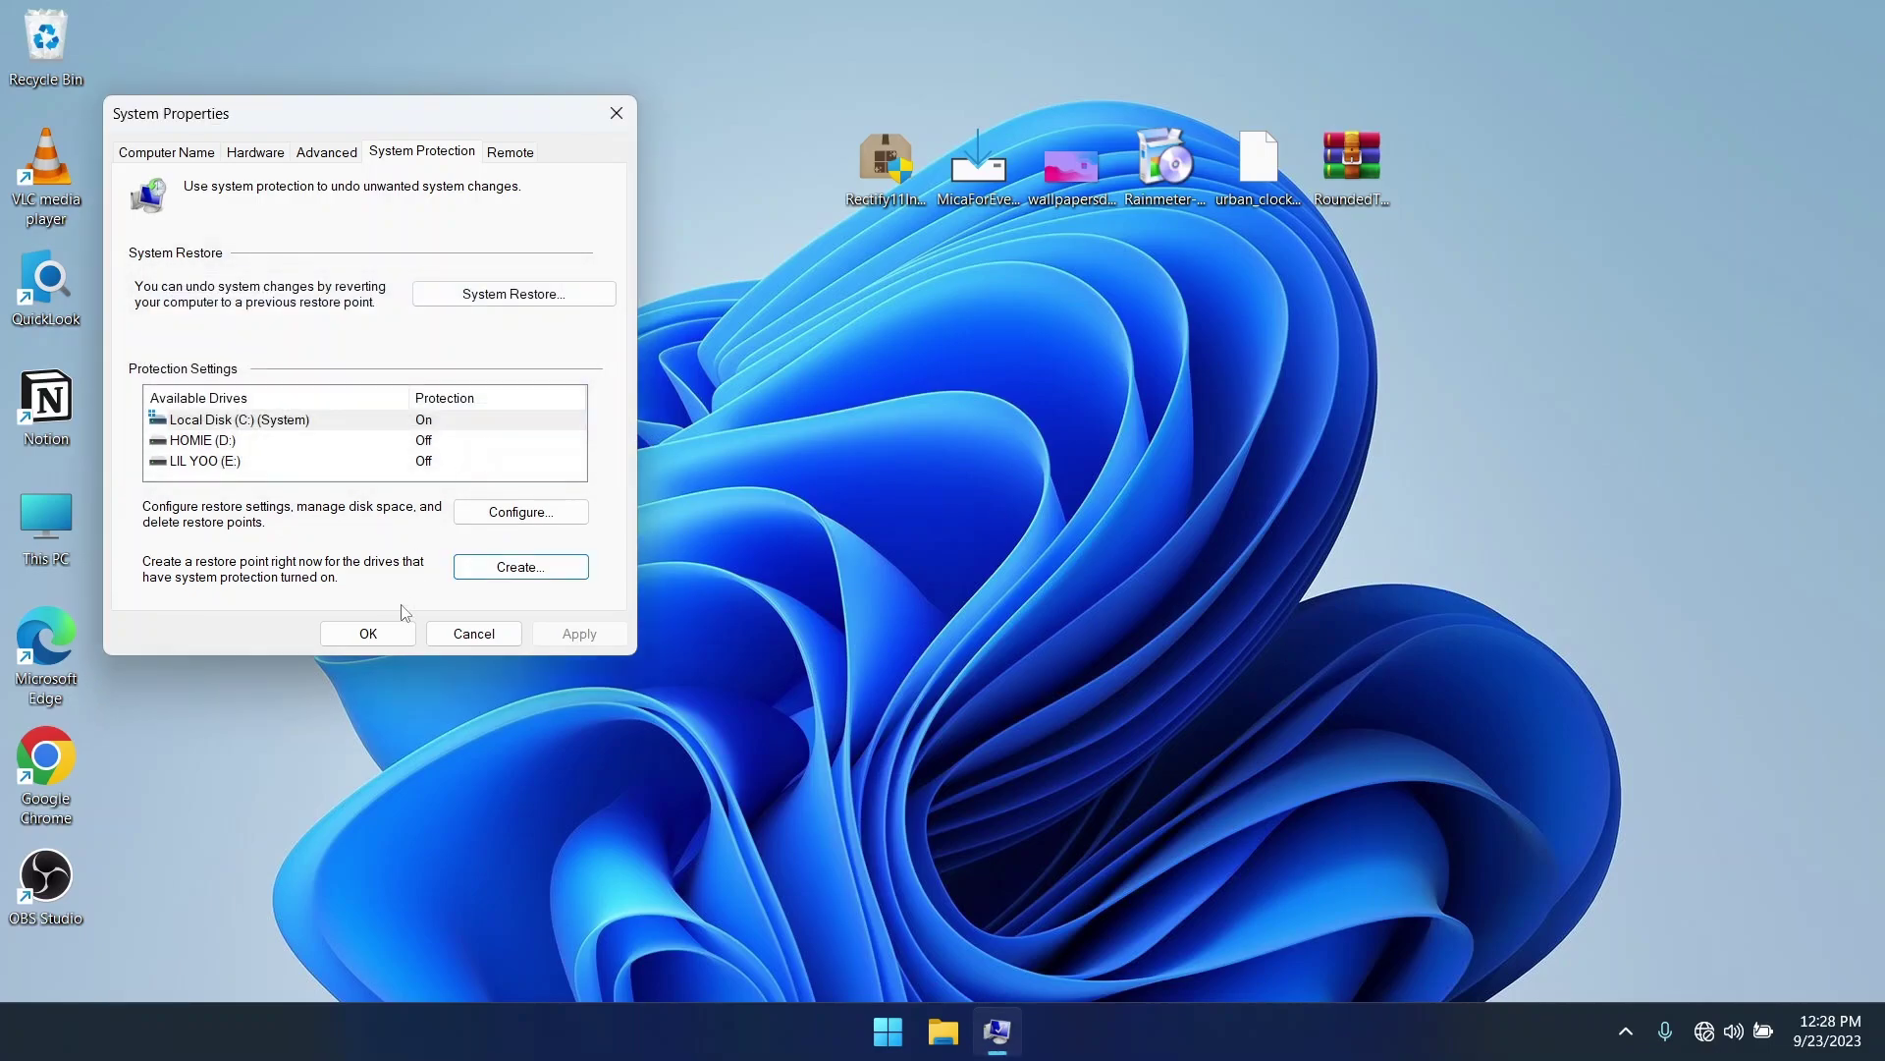
{"action": "left_click", "coordinate": [368, 633]}
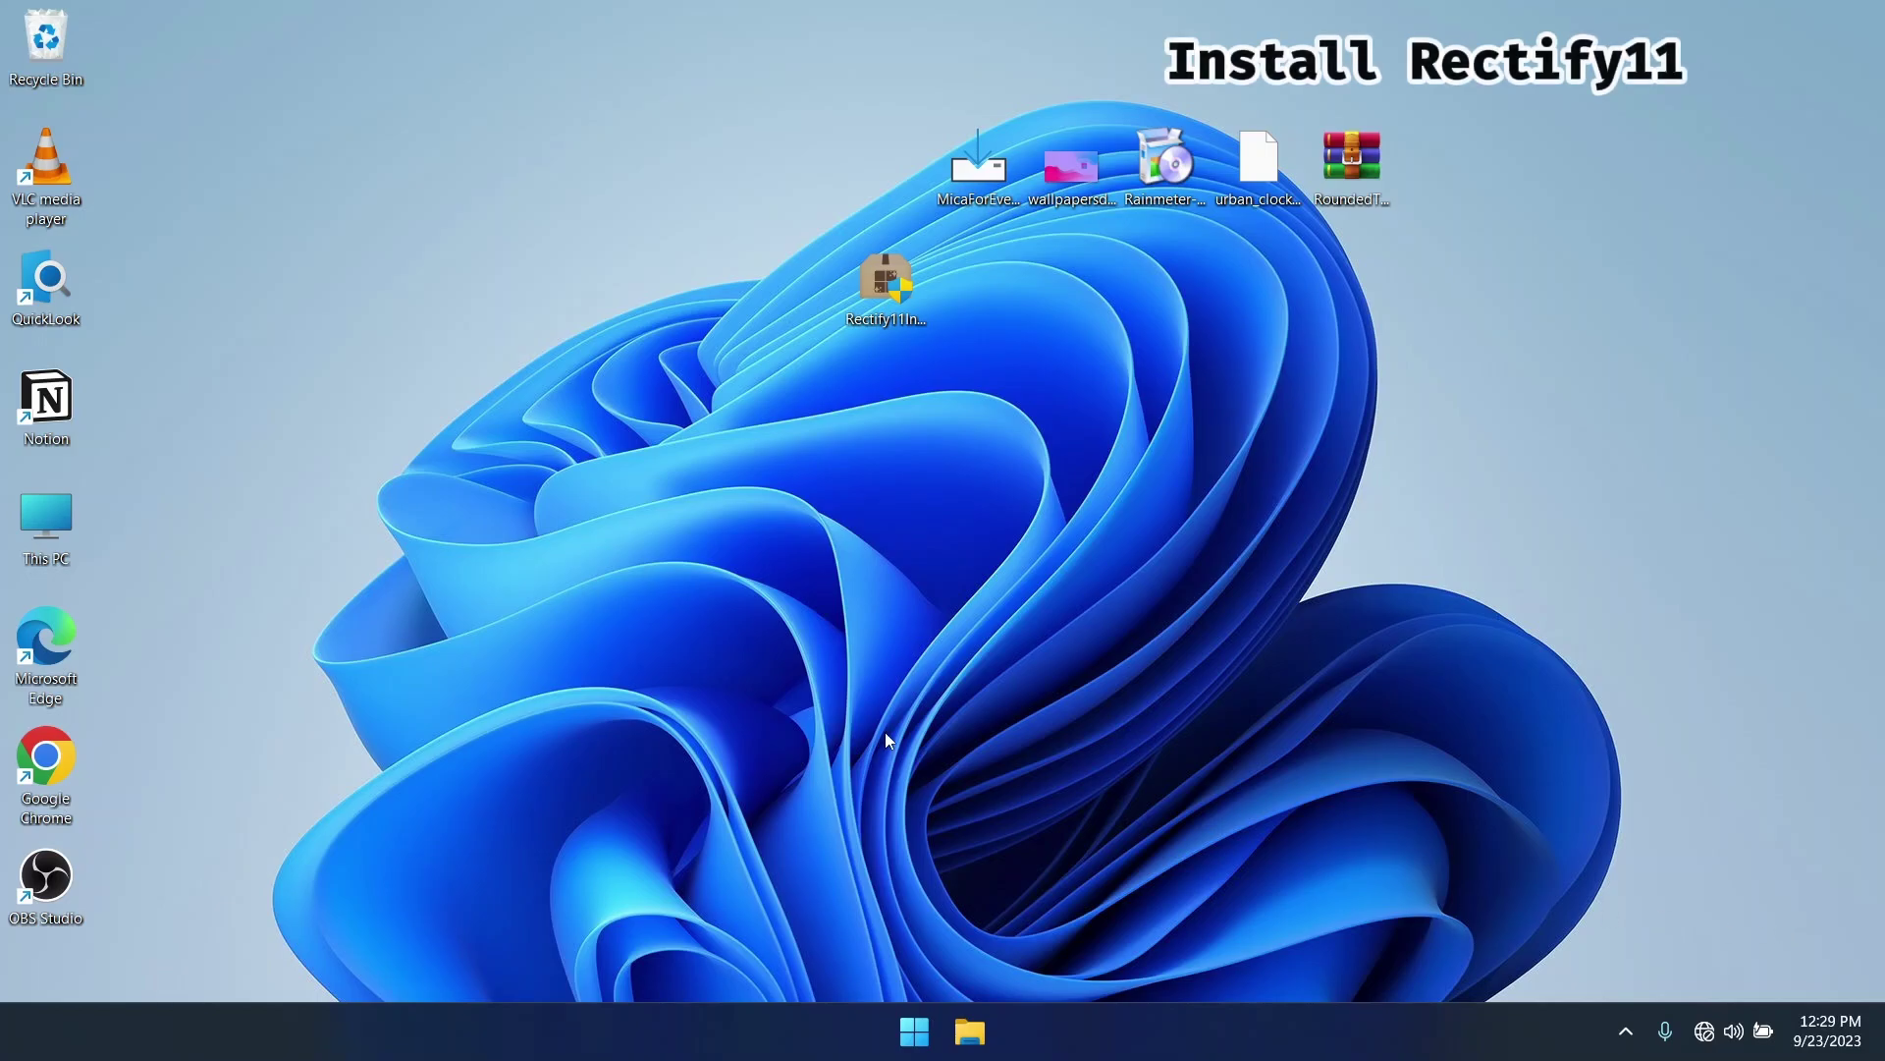
Step: Launch the Rectify11 installer from the desktop, start a new installation and accept the license agreement
{"action": "left_click", "coordinate": [886, 285]}
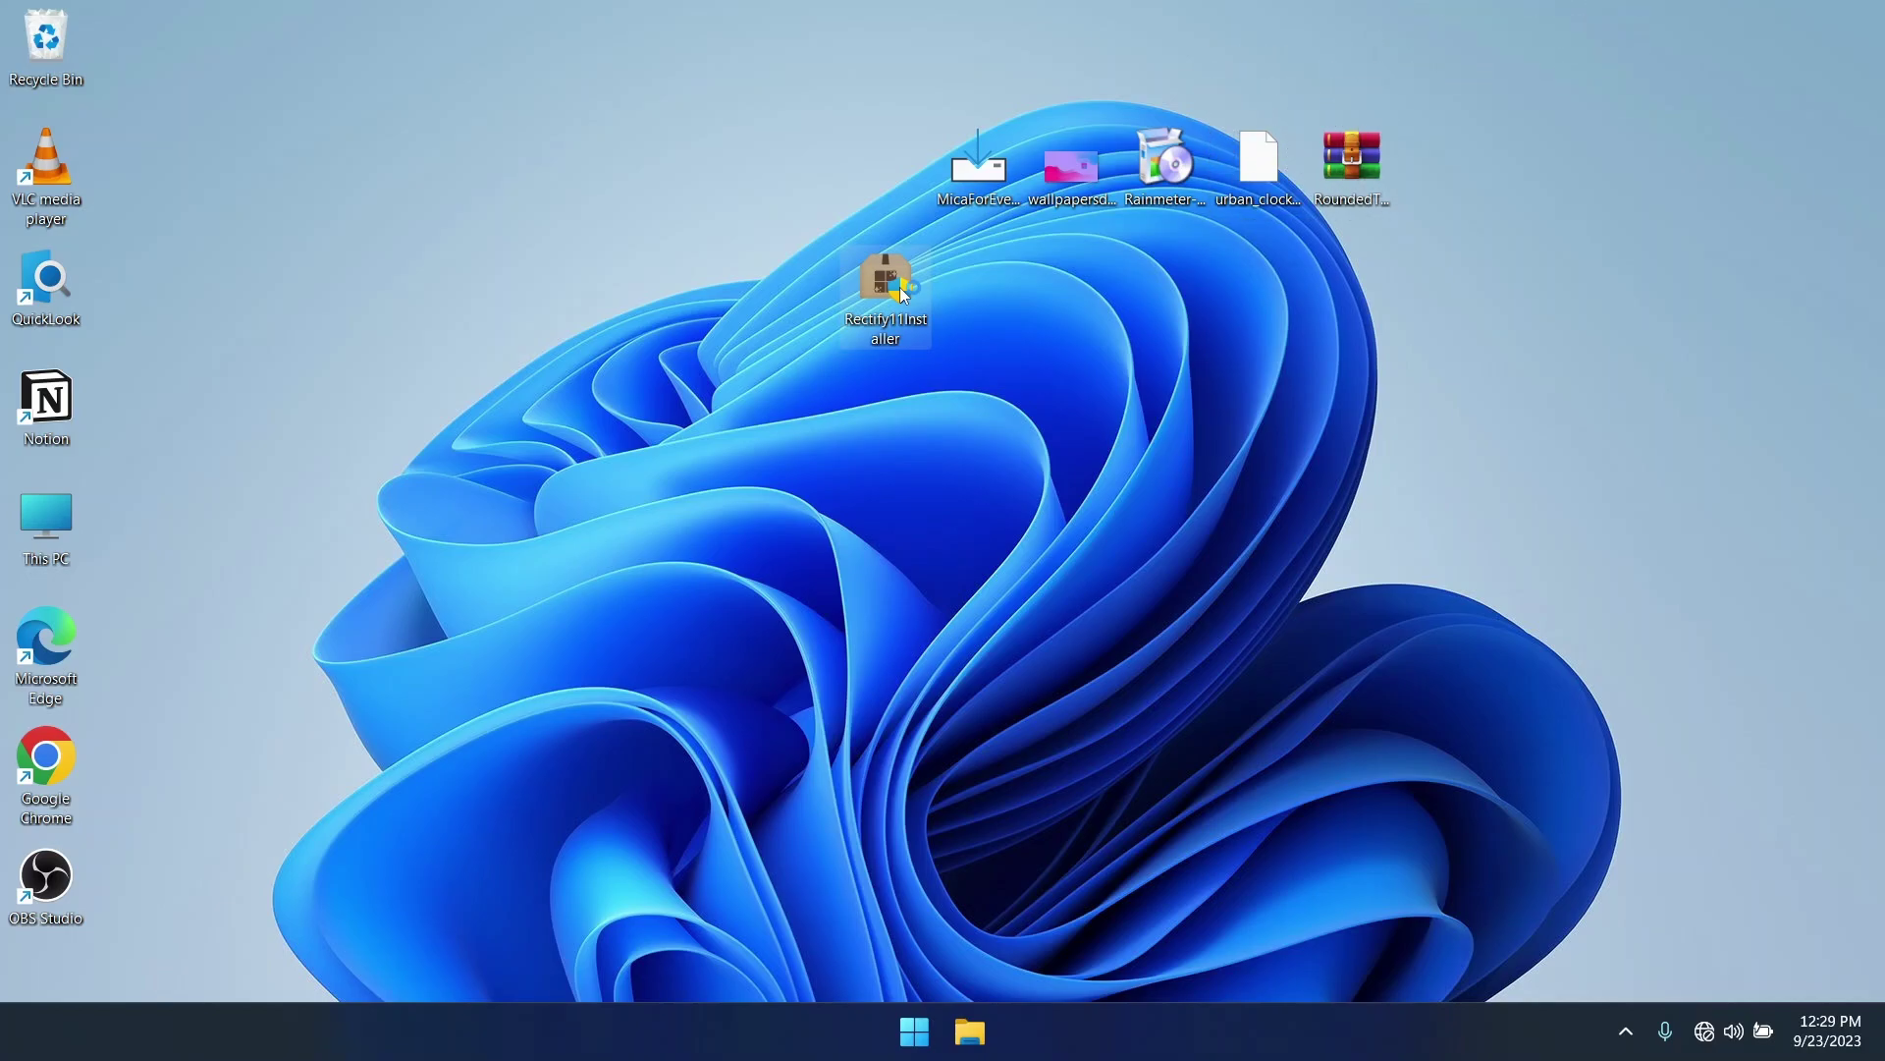
{"action": "double_click", "coordinate": [904, 295]}
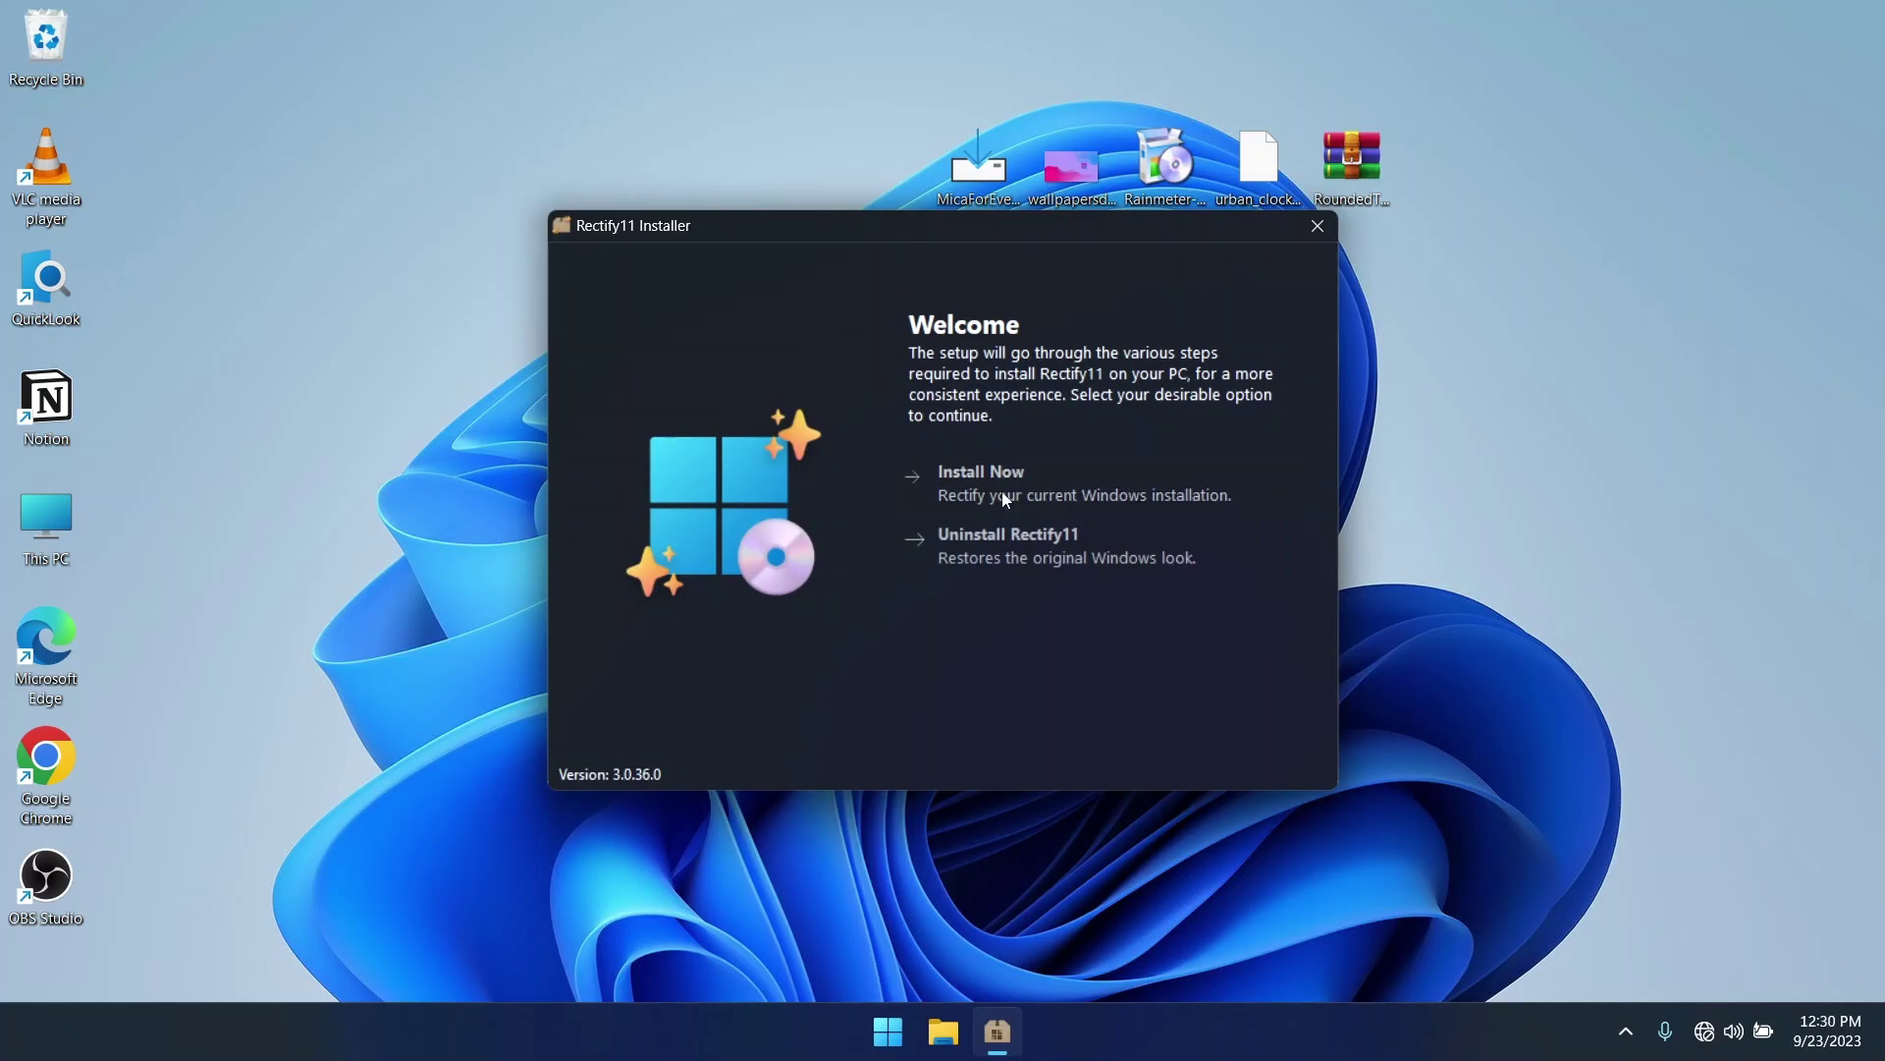
{"action": "left_click", "coordinate": [1001, 486]}
{"action": "left_click", "coordinate": [1165, 754]}
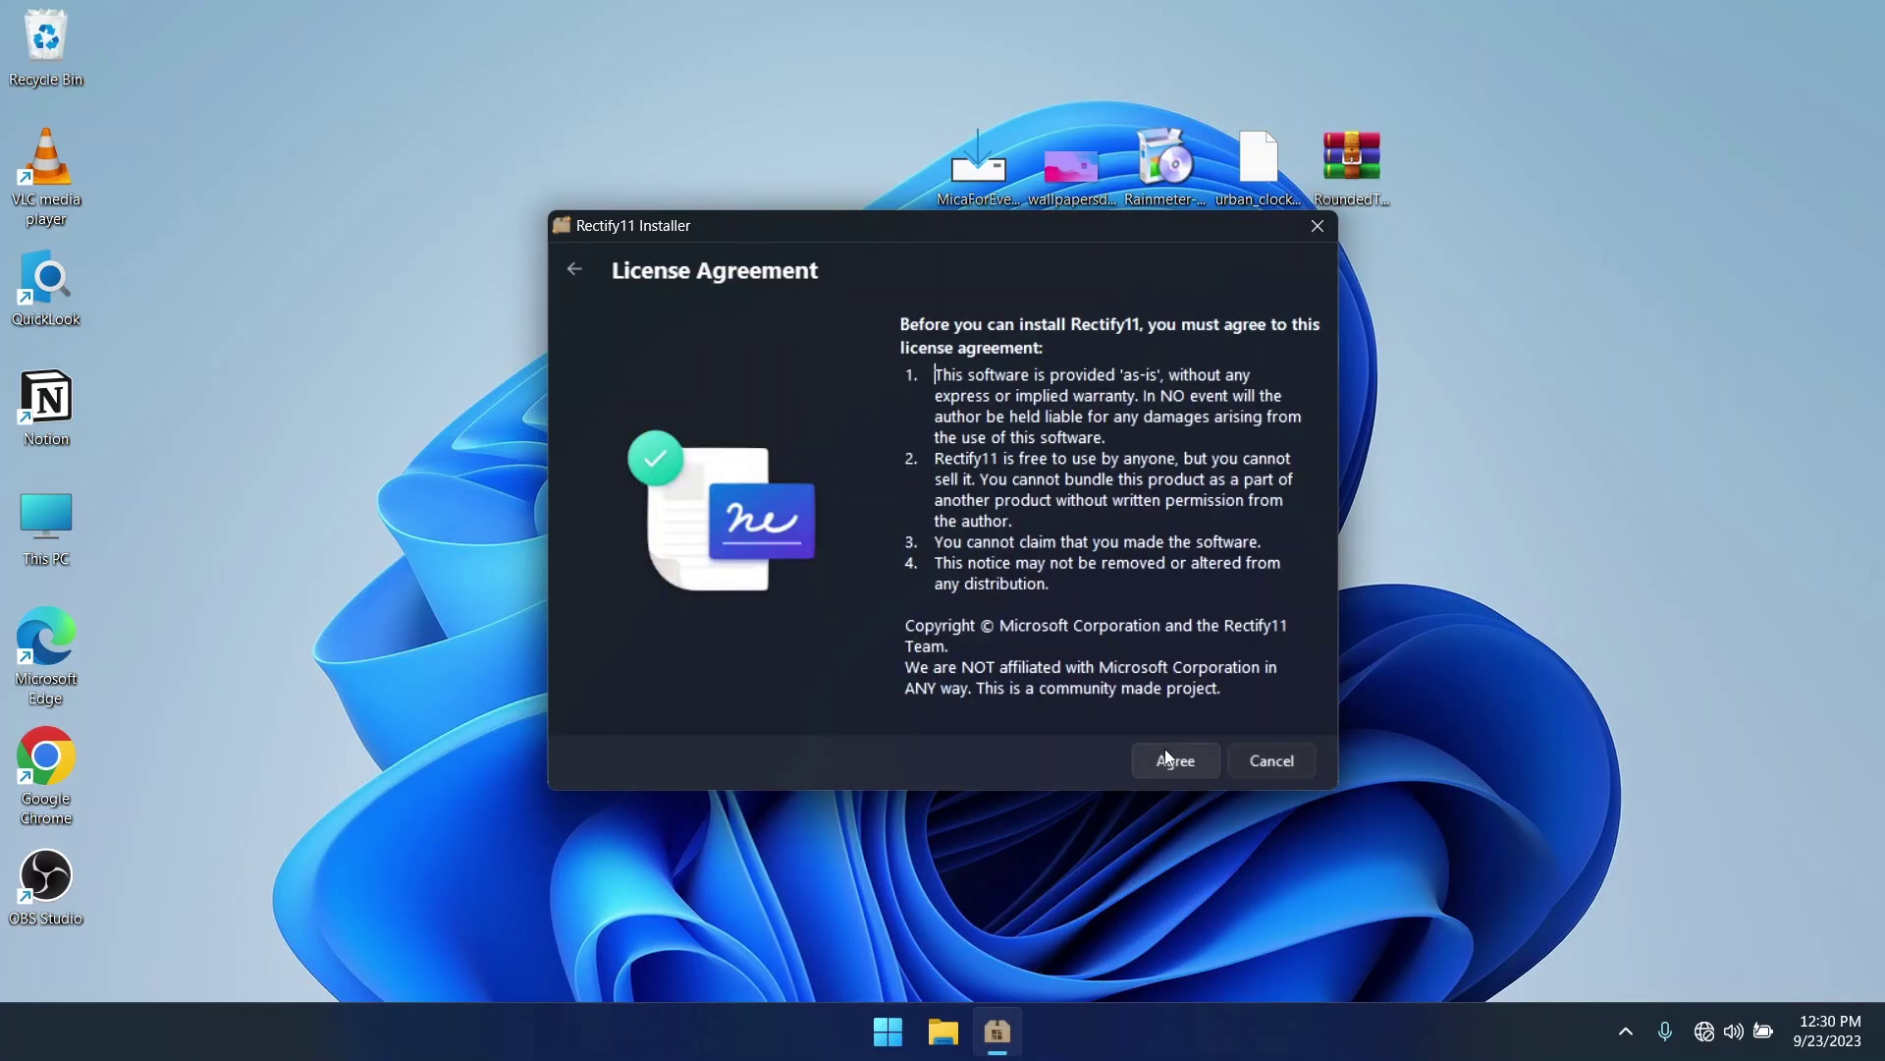
{"action": "left_click", "coordinate": [1199, 769]}
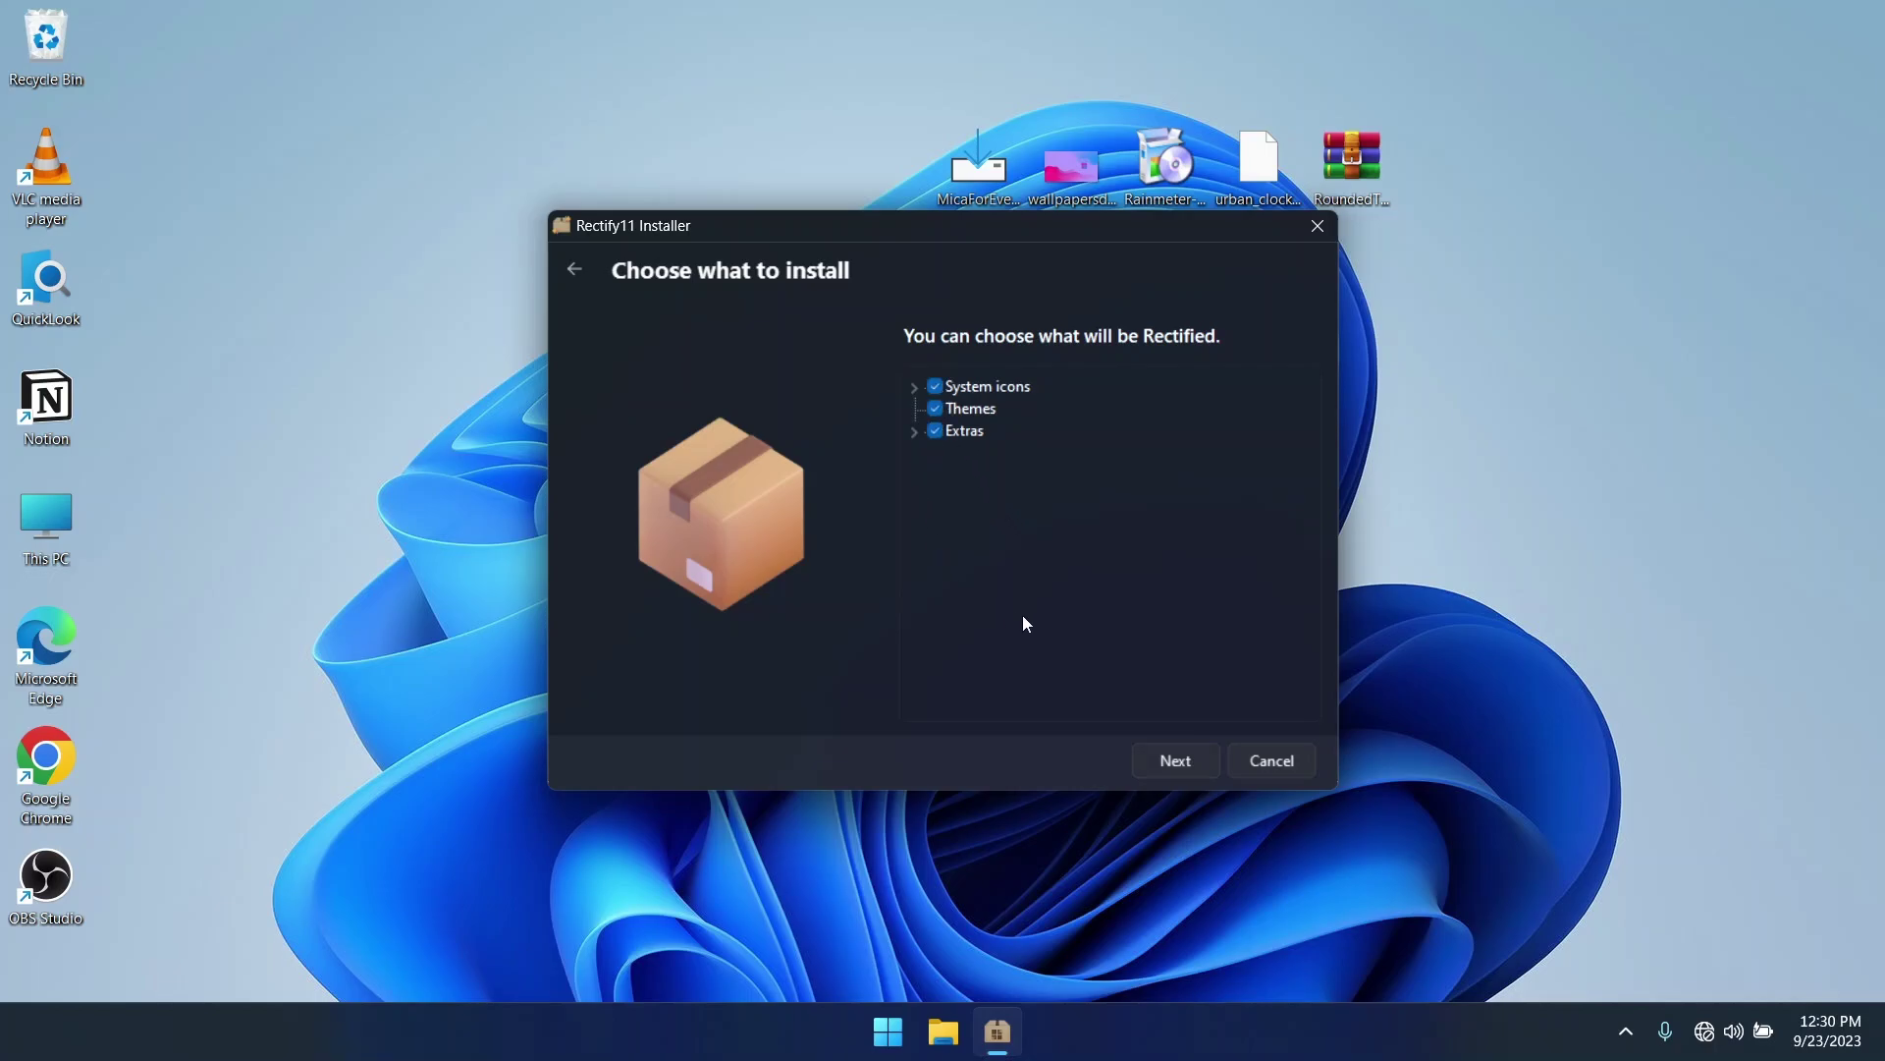
Step: Install Rectify11 with all components, the Dark with Mica theme and the Enhanced Fluent Menus (More Options) style
{"action": "left_click", "coordinate": [1187, 777]}
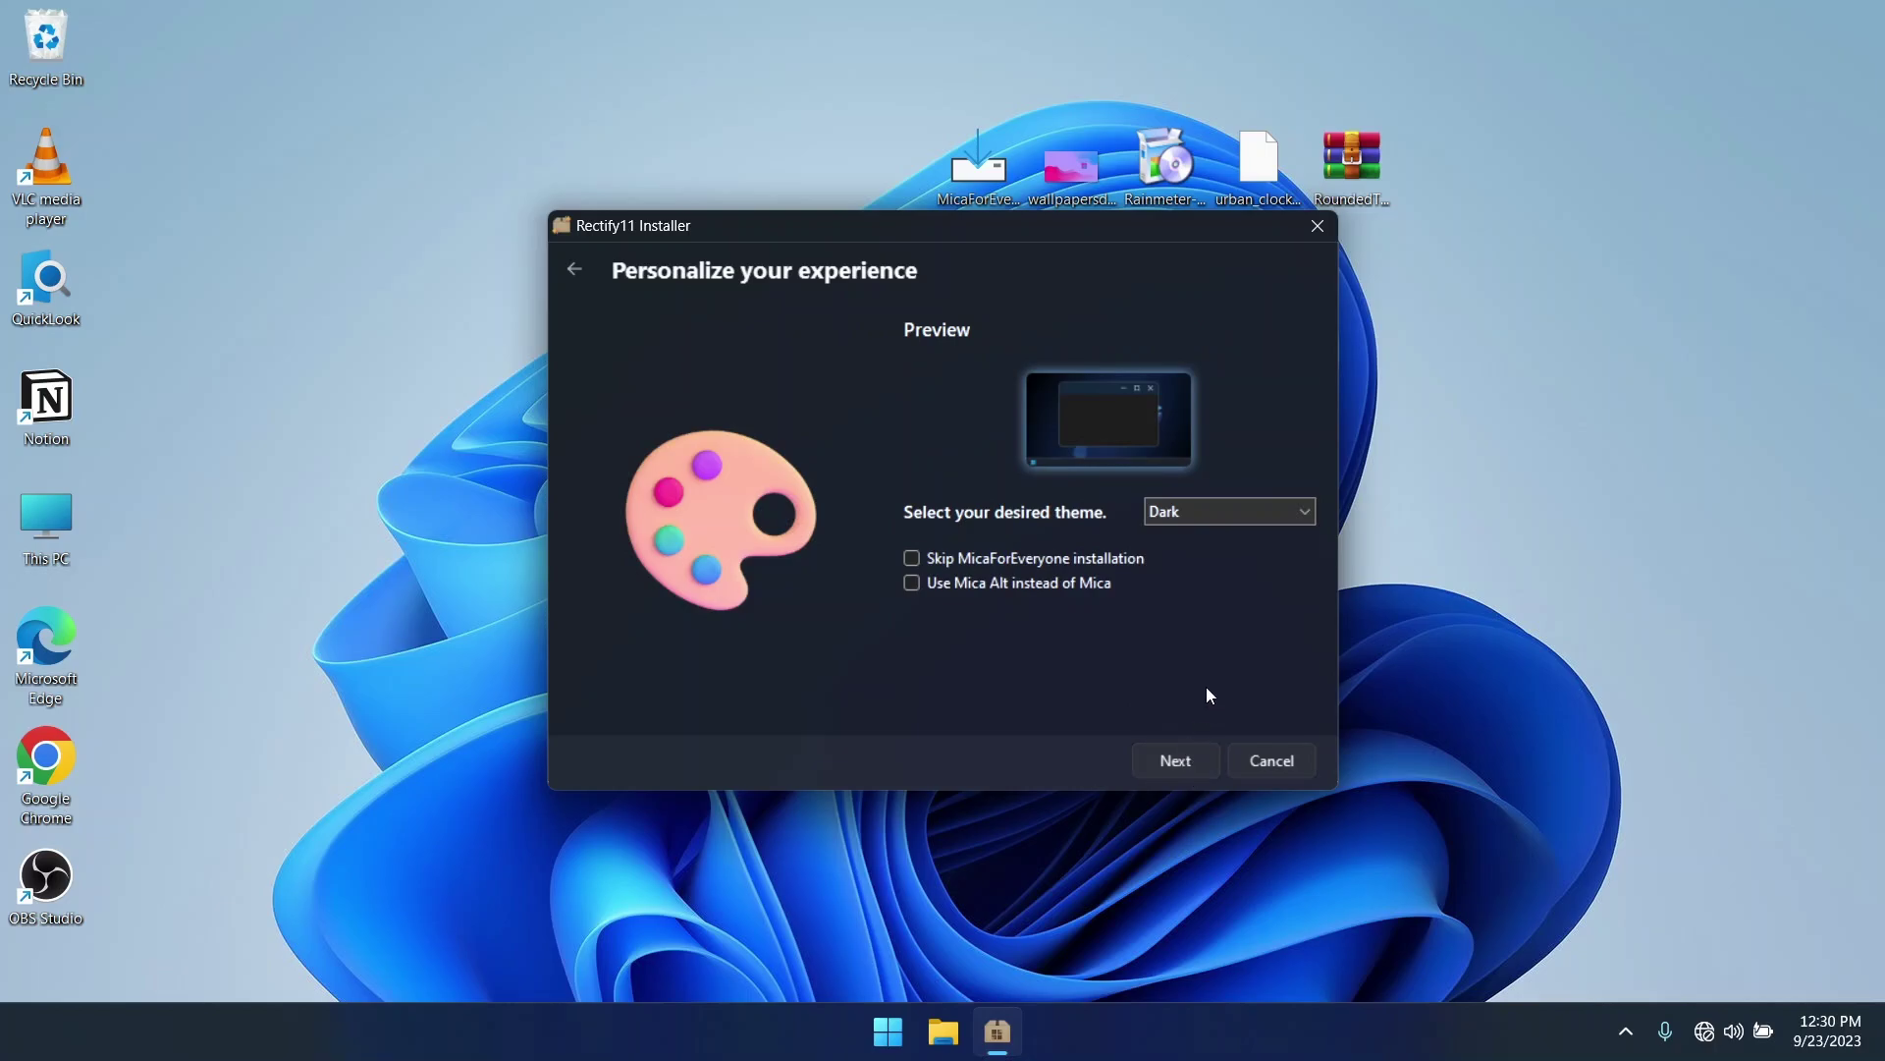
{"action": "left_click", "coordinate": [1257, 518]}
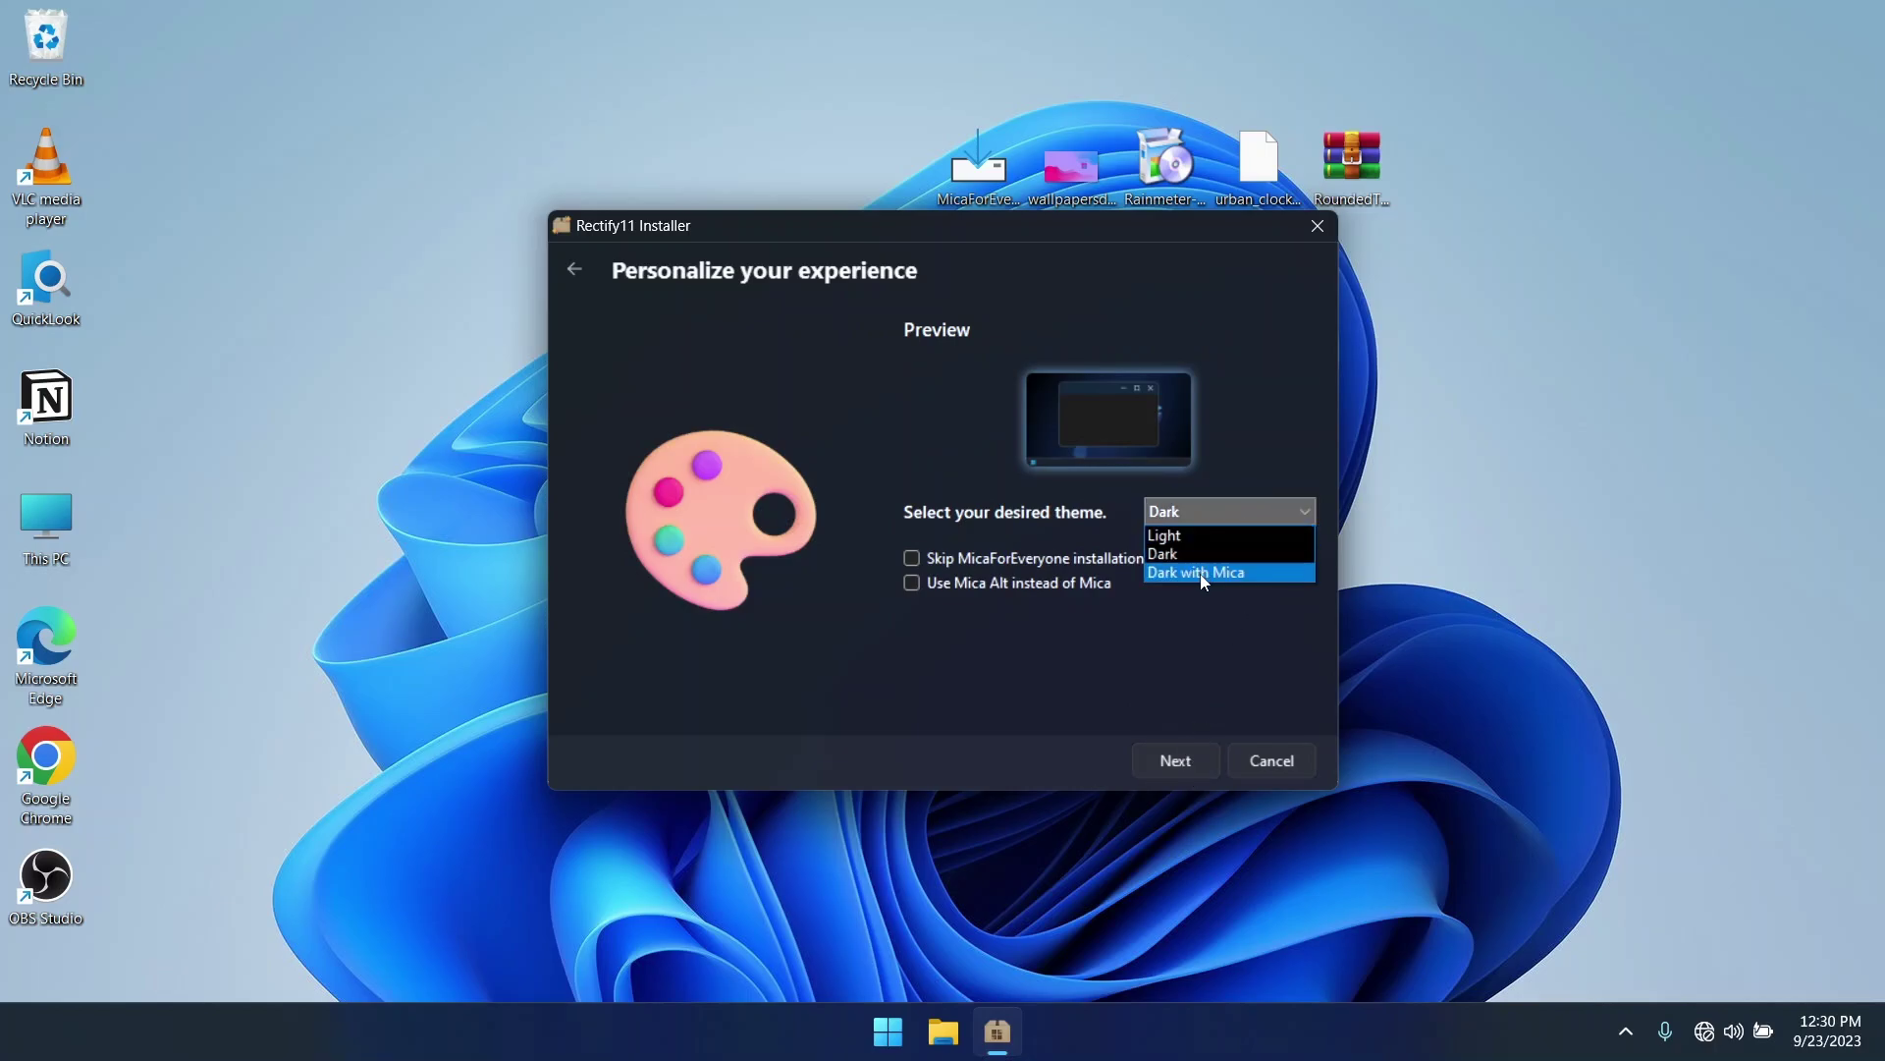
{"action": "left_click", "coordinate": [1211, 581]}
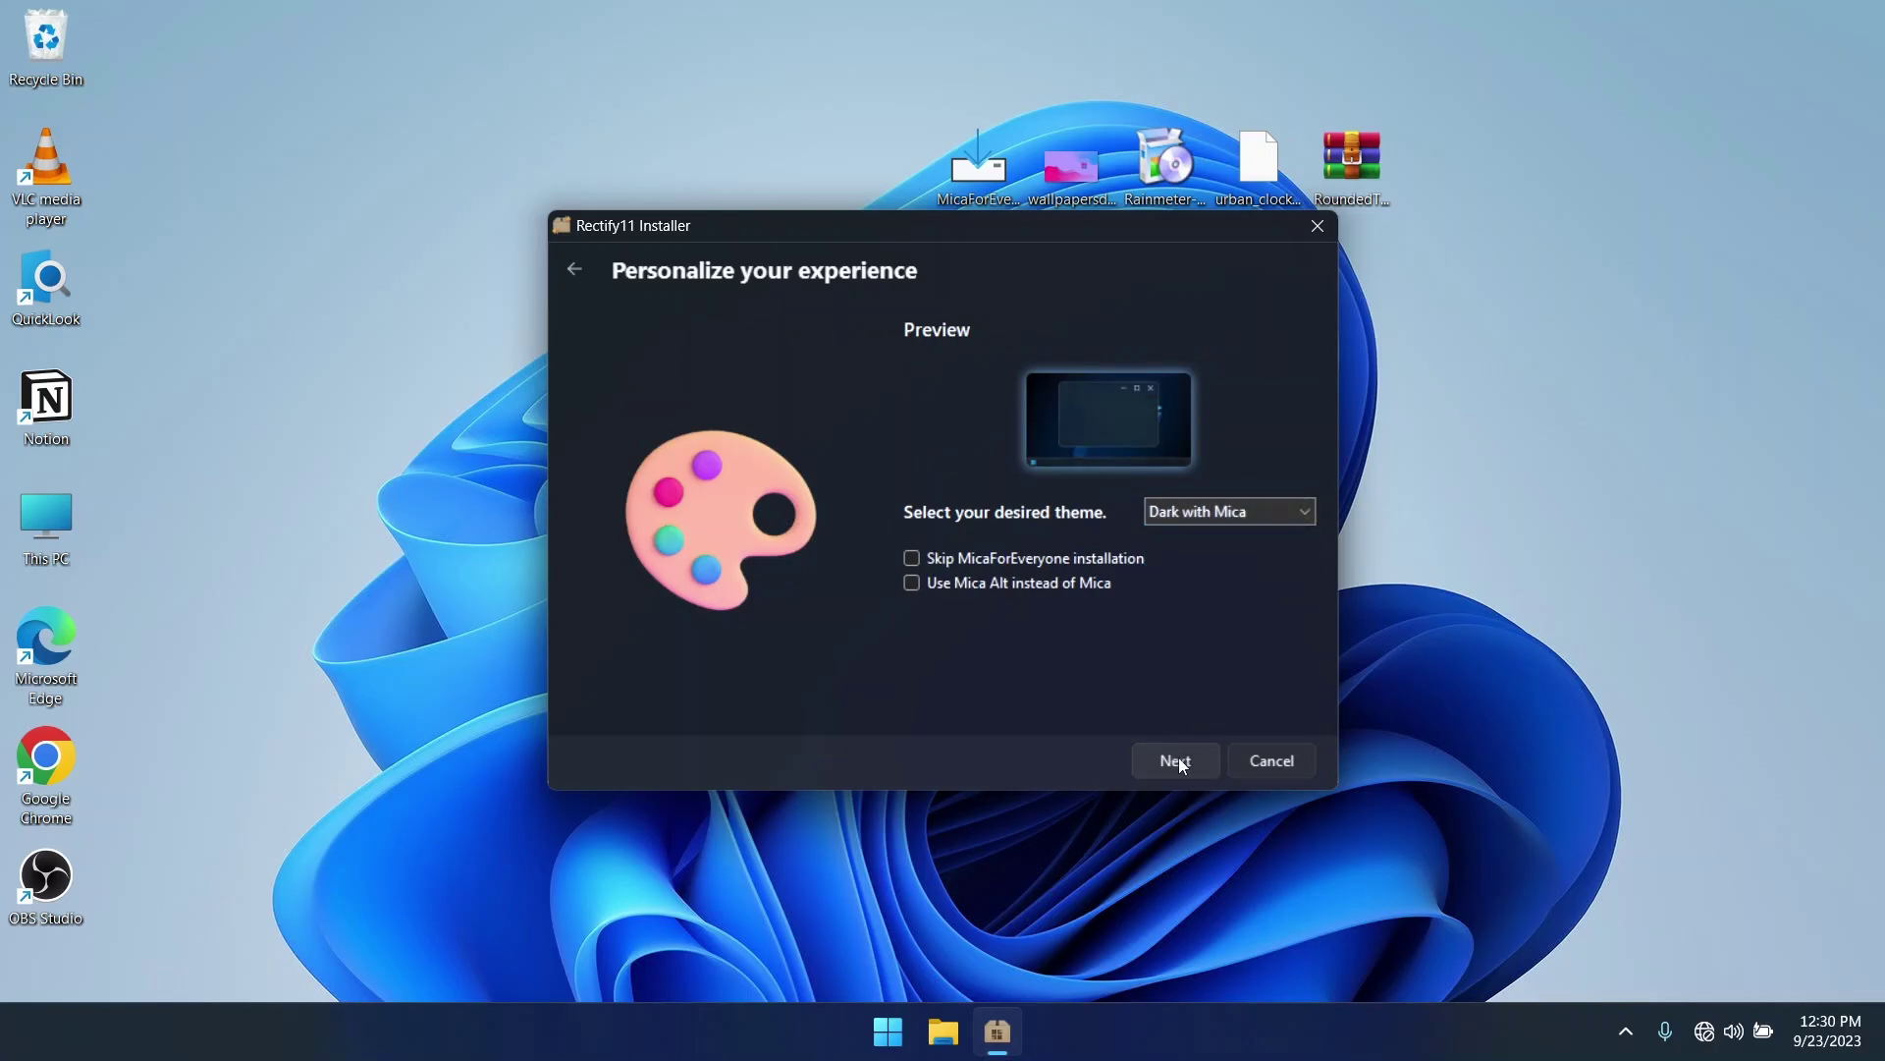
{"action": "left_click", "coordinate": [1206, 766]}
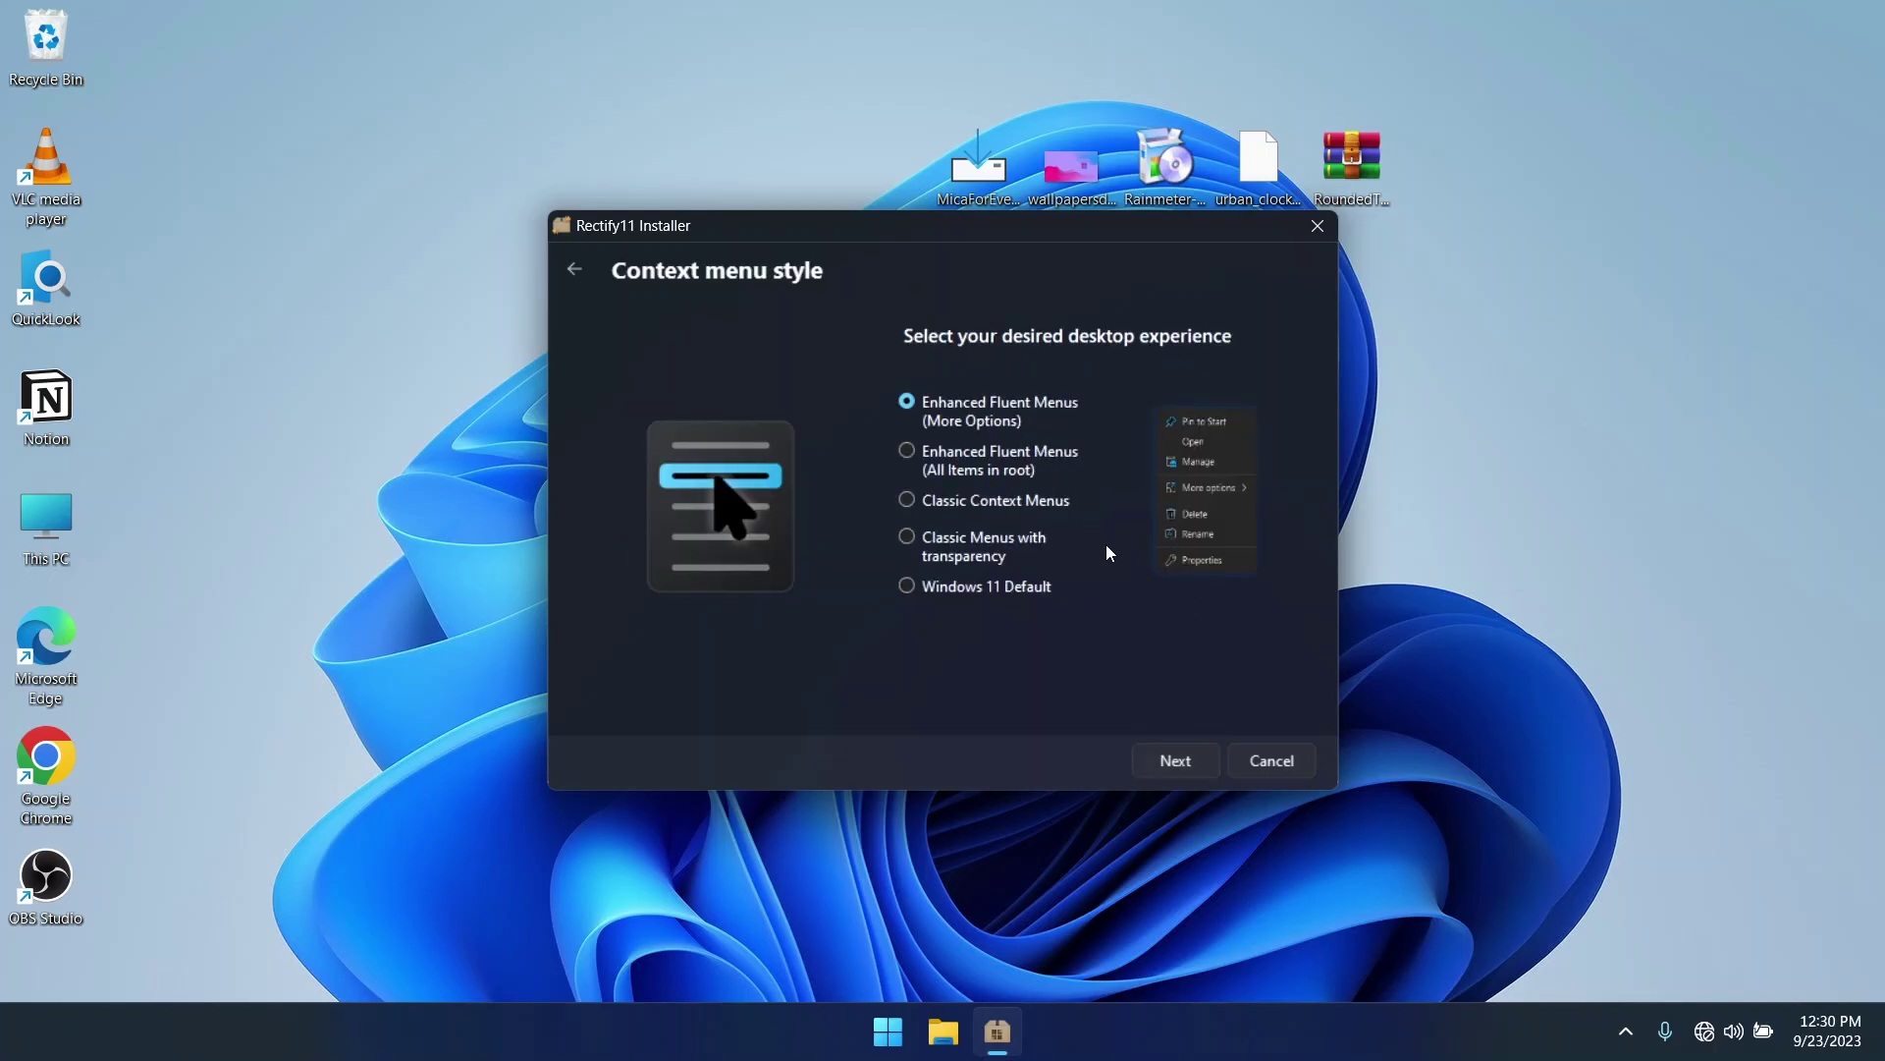
{"action": "left_click", "coordinate": [1188, 769]}
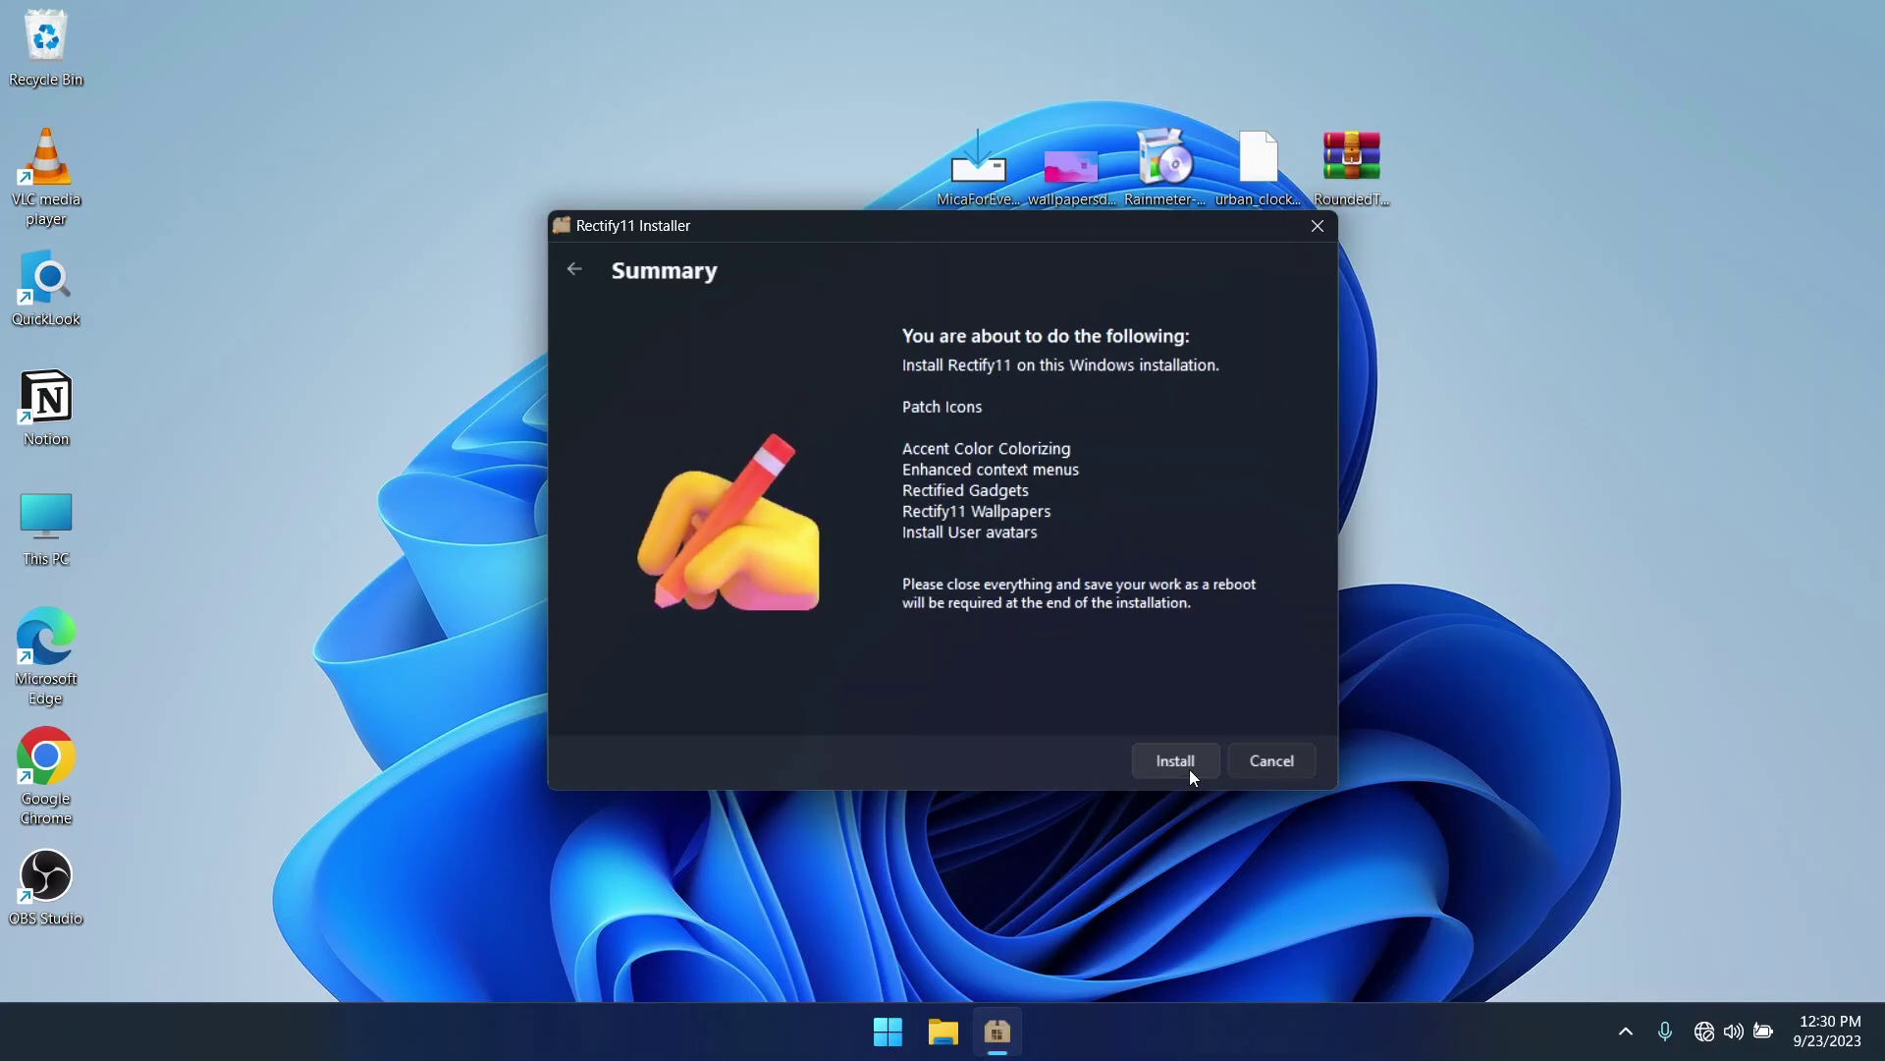
{"action": "left_click", "coordinate": [1188, 769]}
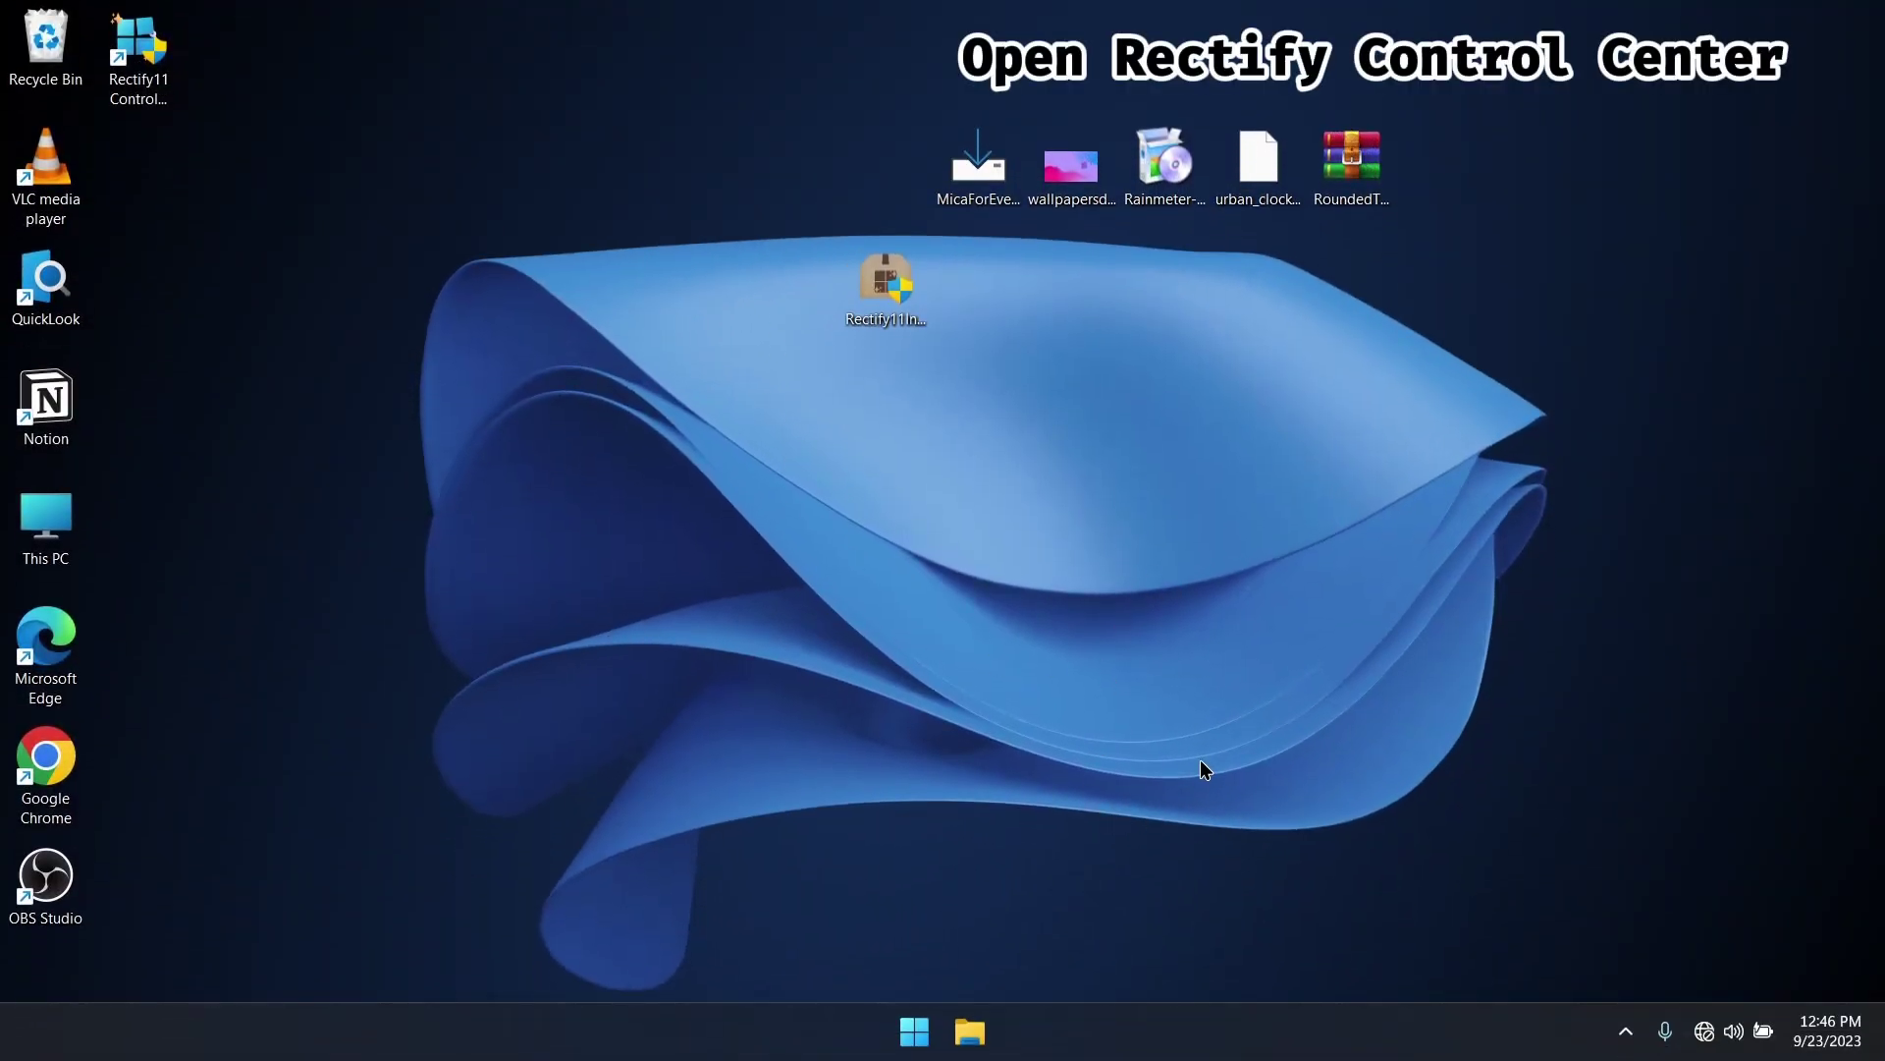
Step: Apply the Rectify11 Dark theme with Mica in Rectify11 Control Center with MicaForEveryone enabled, and close it
{"action": "double_click", "coordinate": [138, 76]}
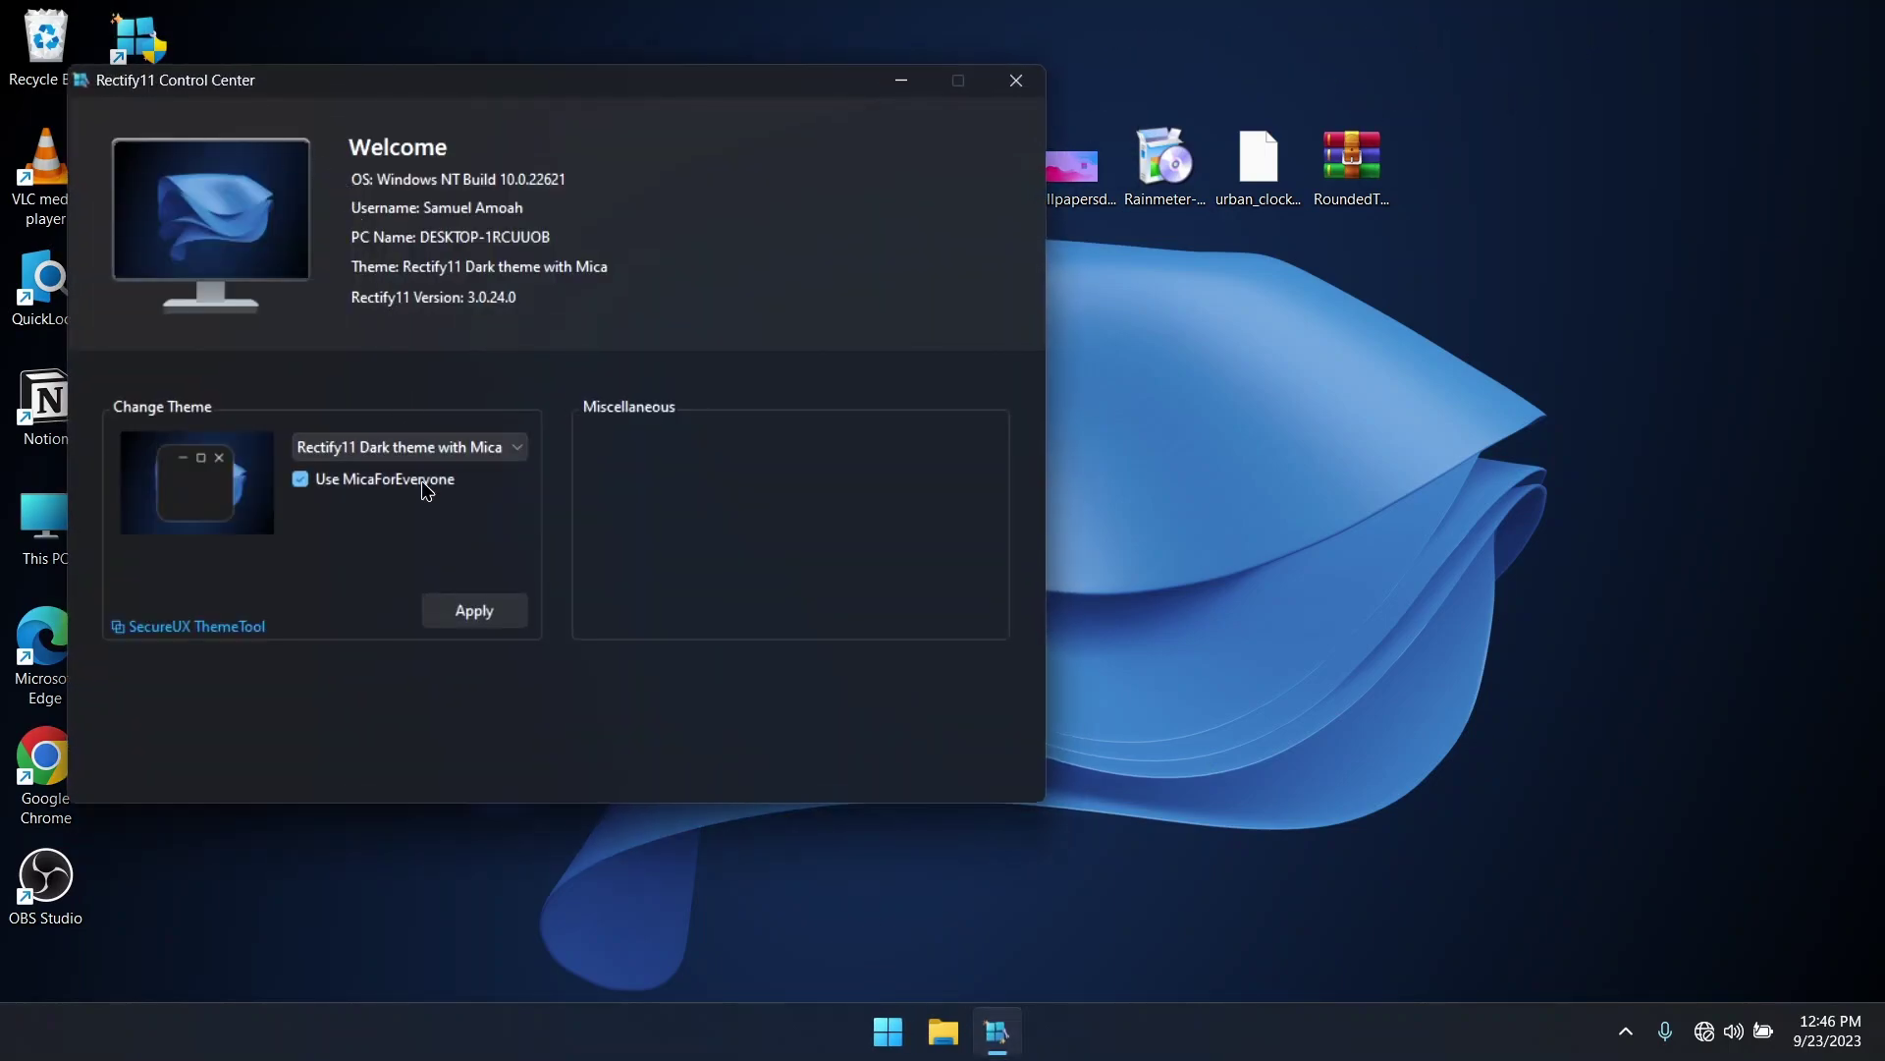
{"action": "left_click", "coordinate": [465, 449]}
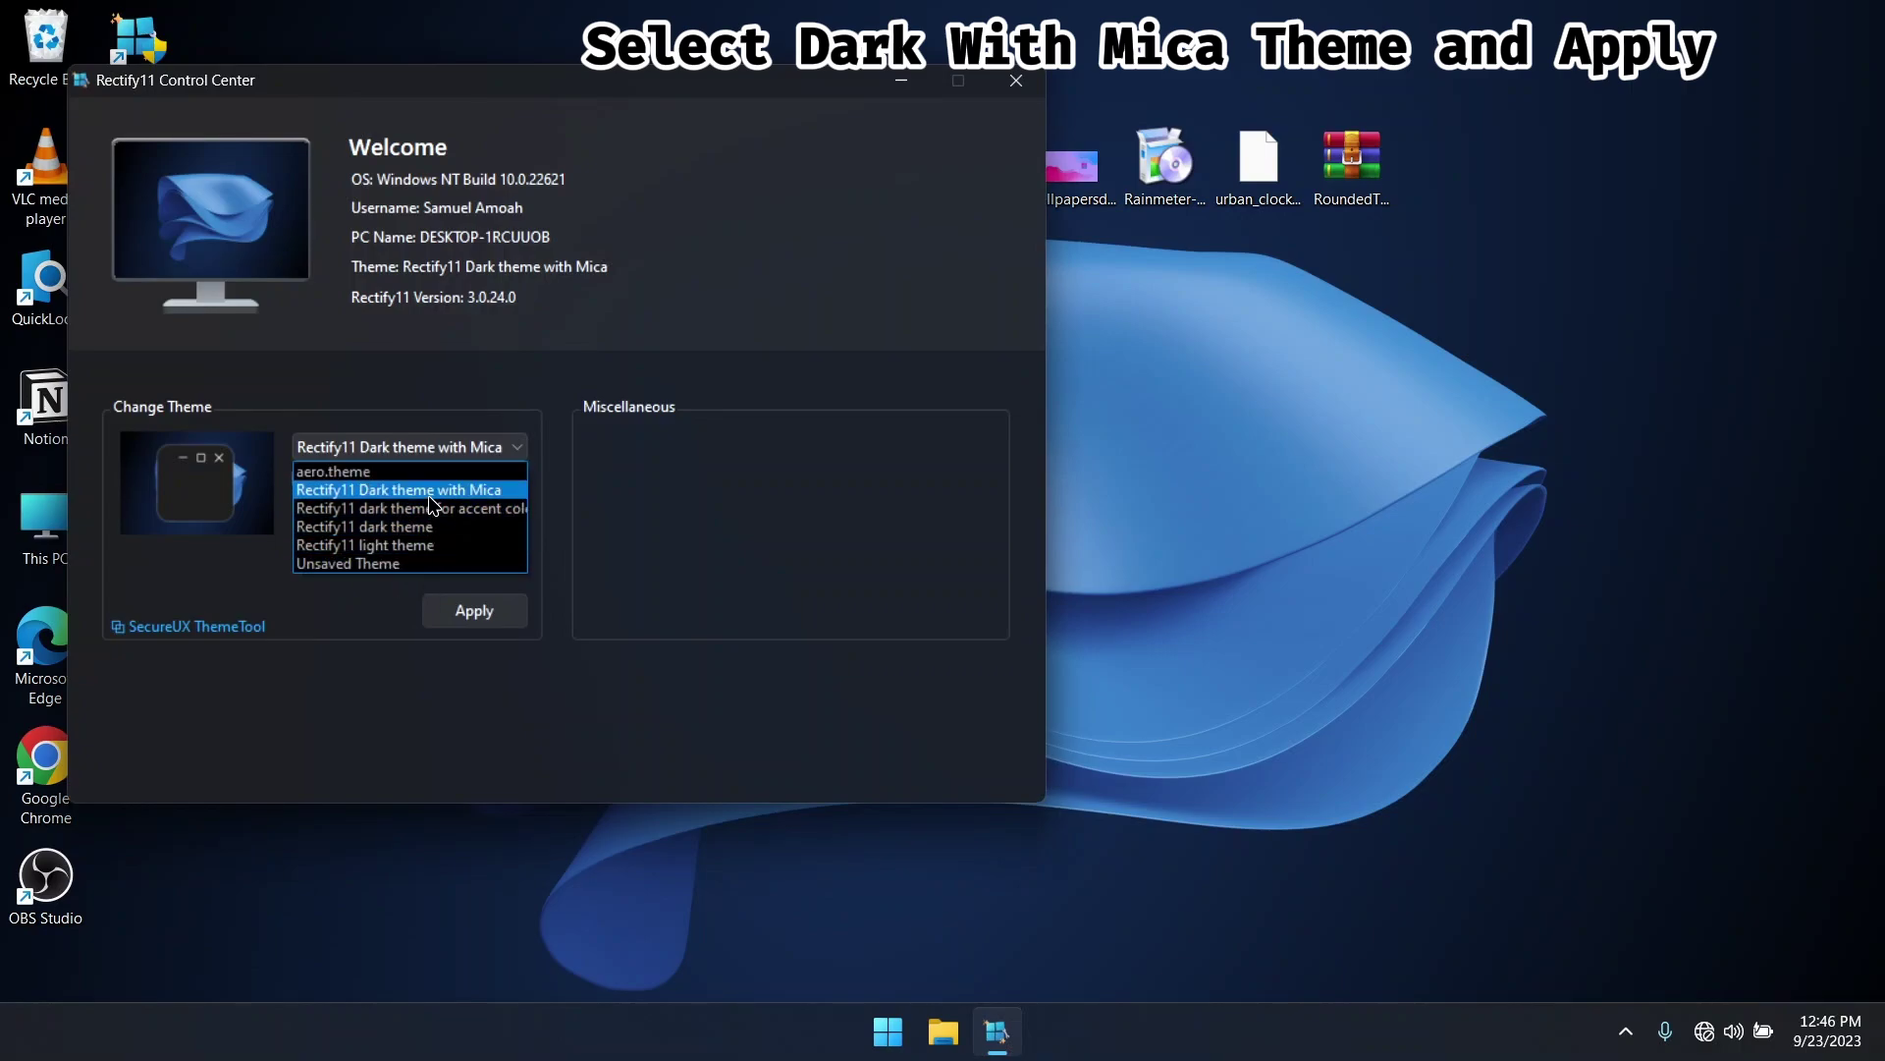
{"action": "left_click", "coordinate": [428, 496]}
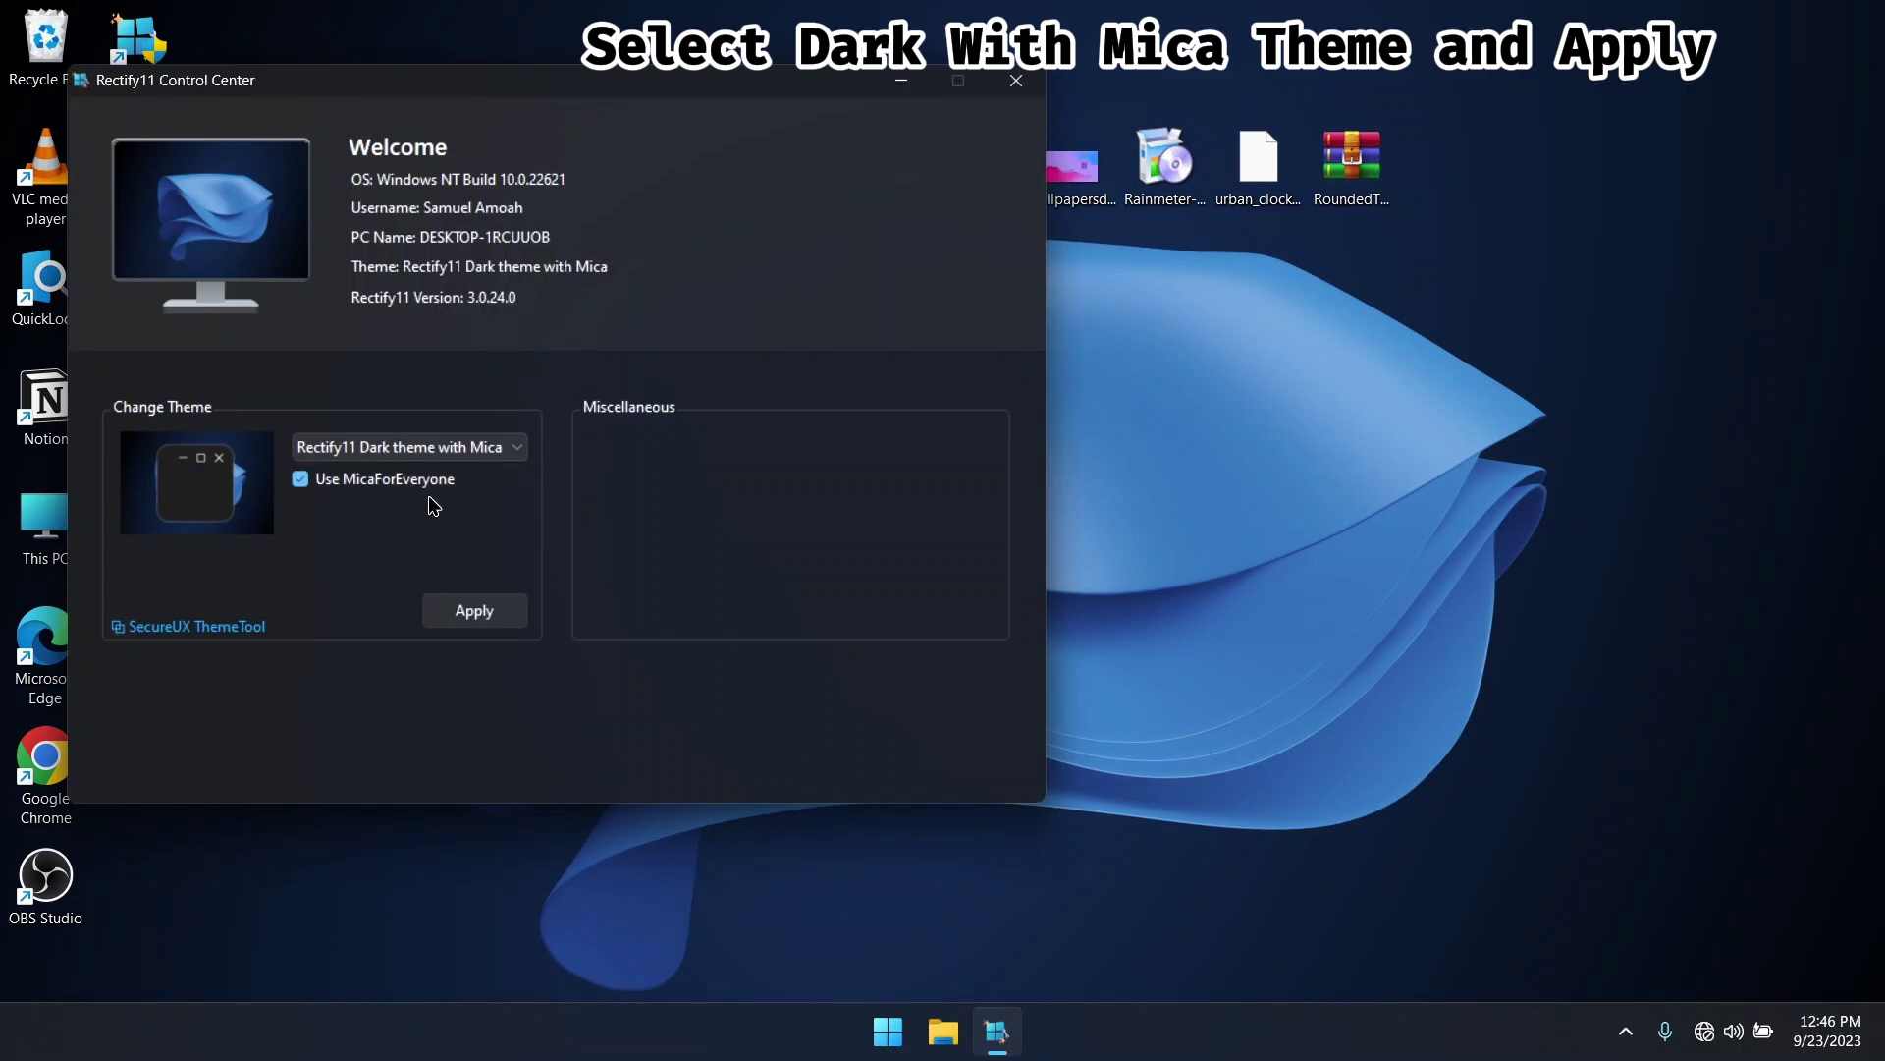
{"action": "left_click", "coordinate": [491, 622]}
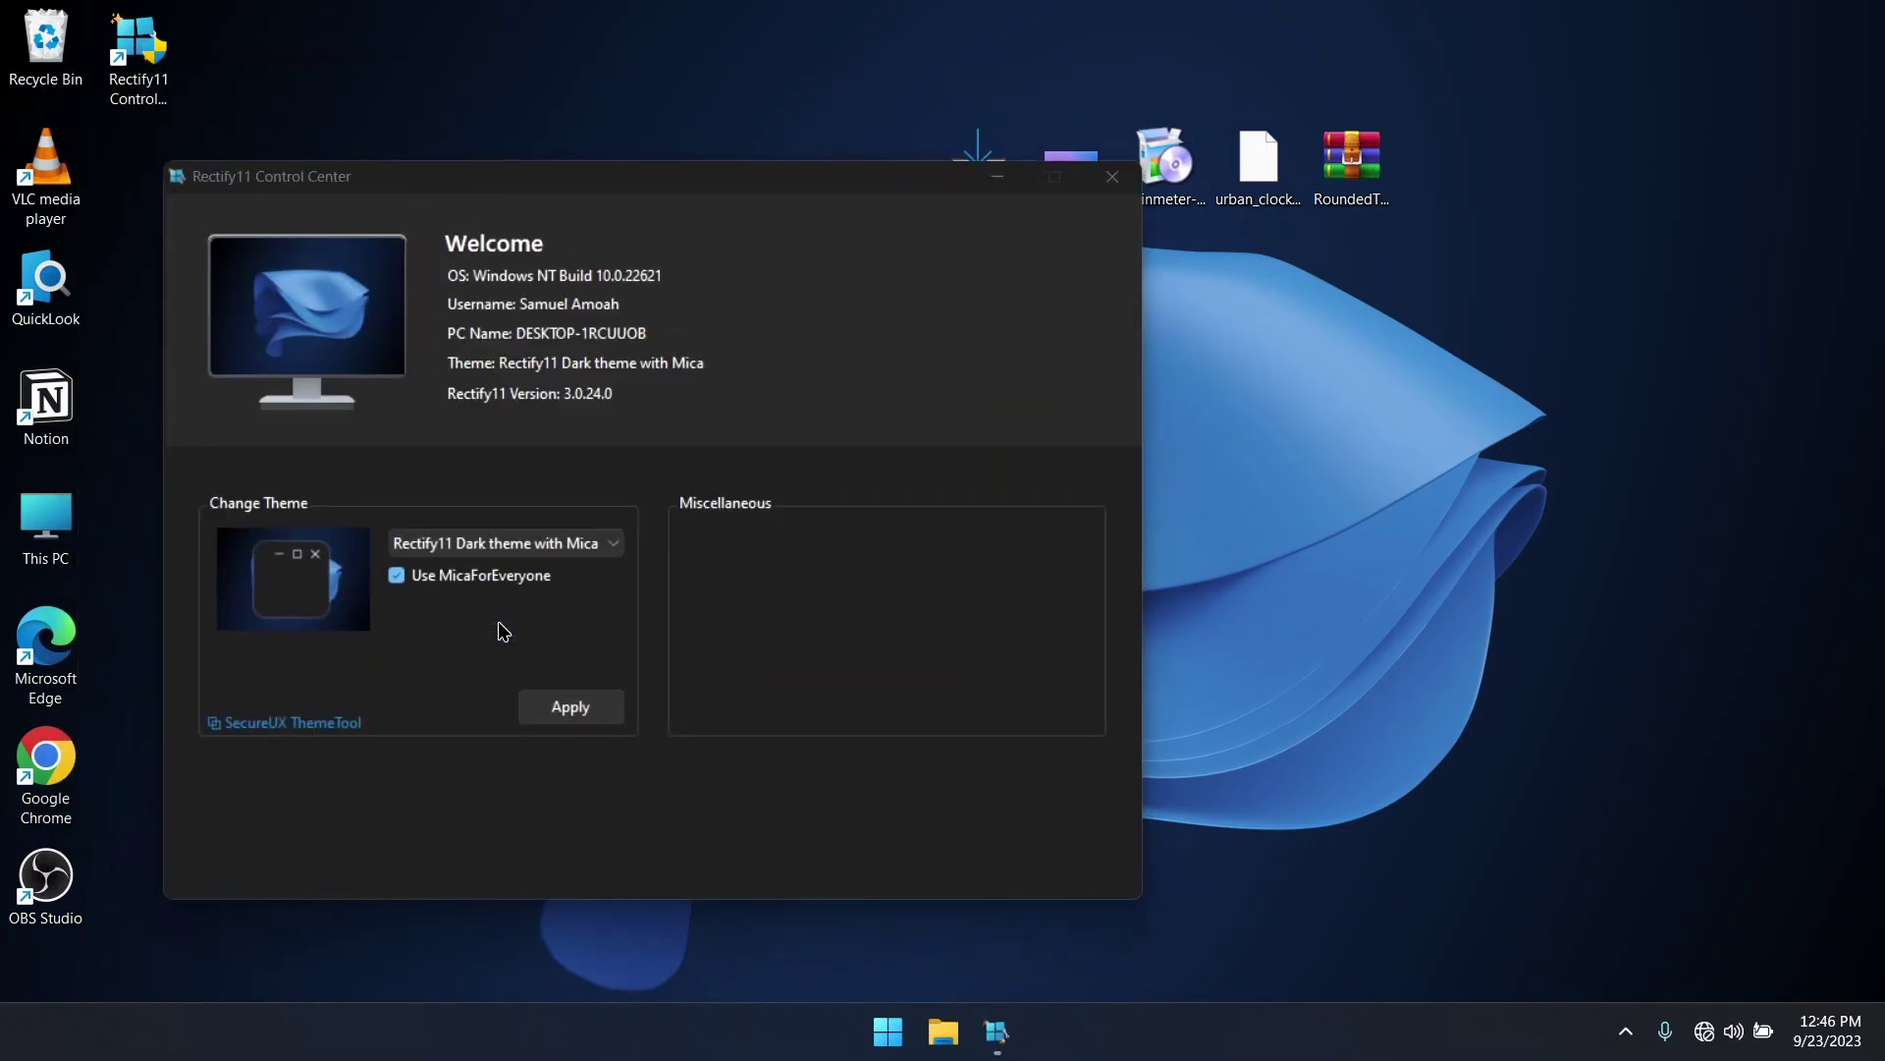
{"action": "left_click", "coordinate": [1112, 178]}
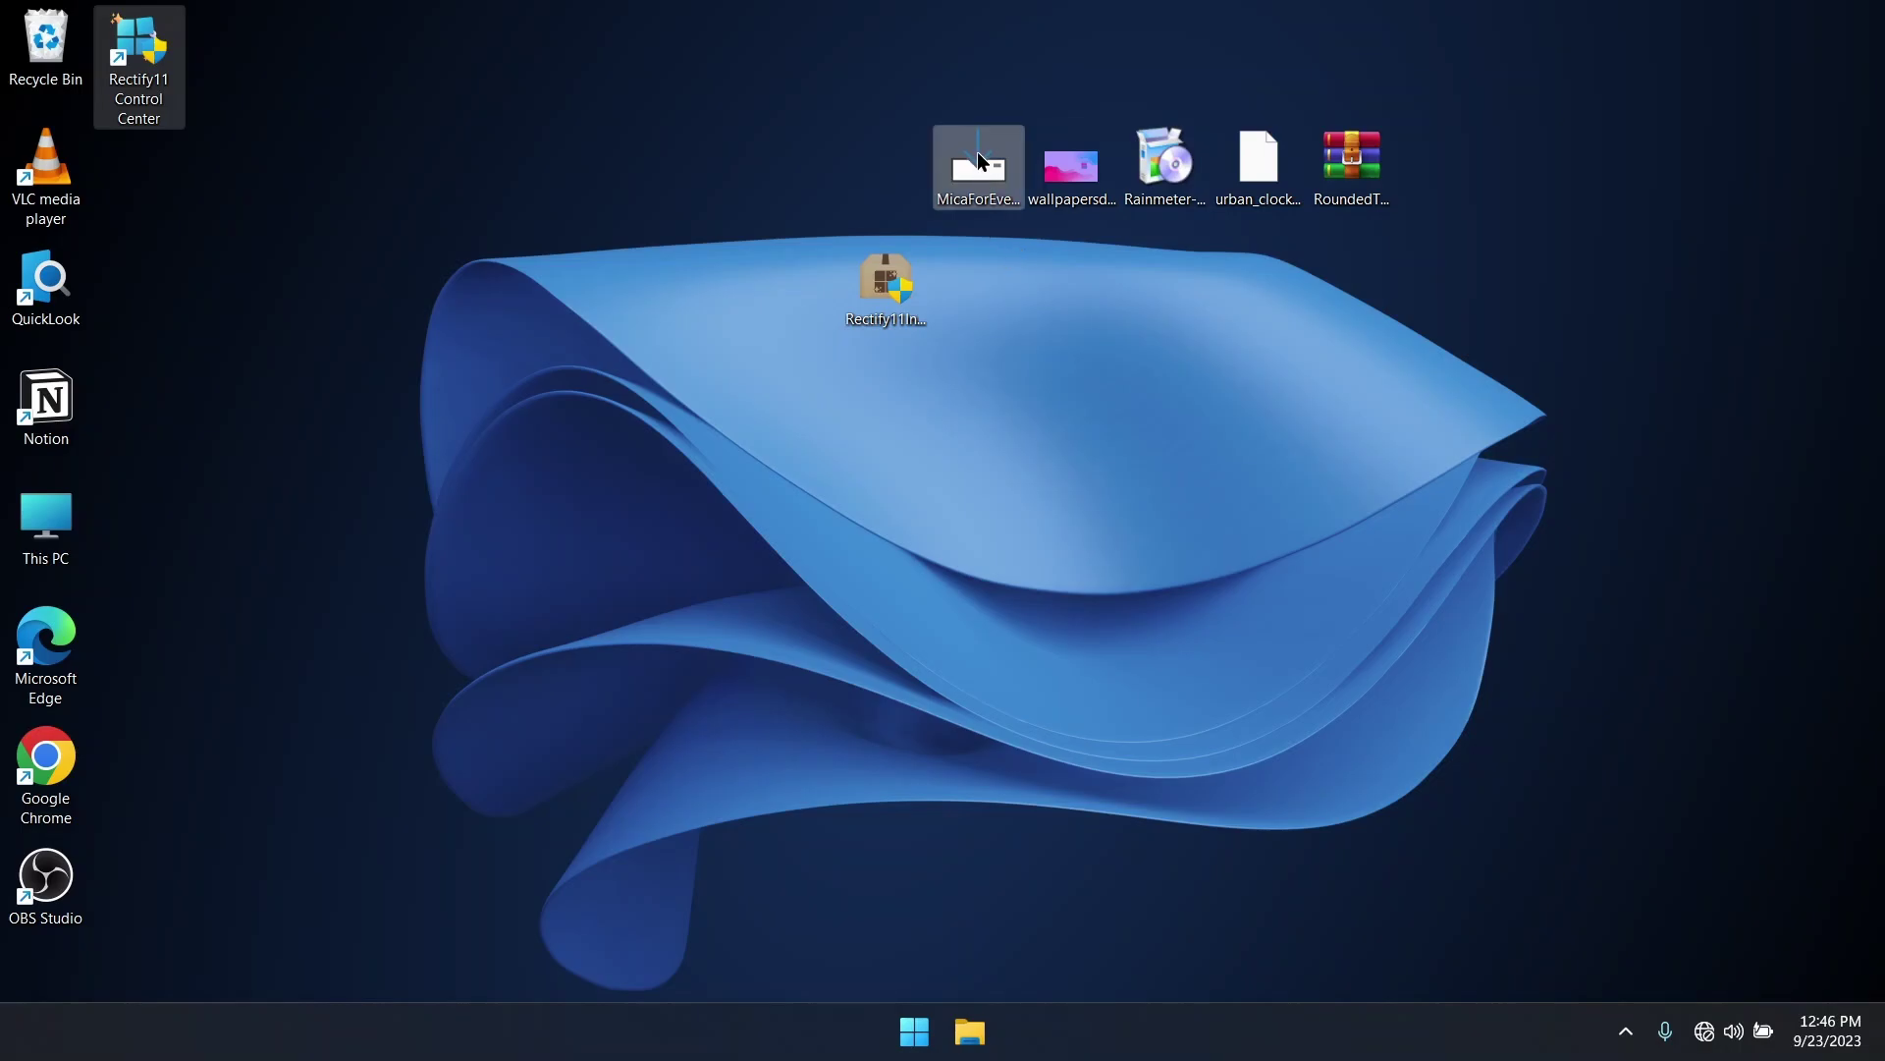
Step: Examine the themed look of File Explorer's Home page in an enlarged window, and close it
{"action": "left_click", "coordinate": [970, 1031]}
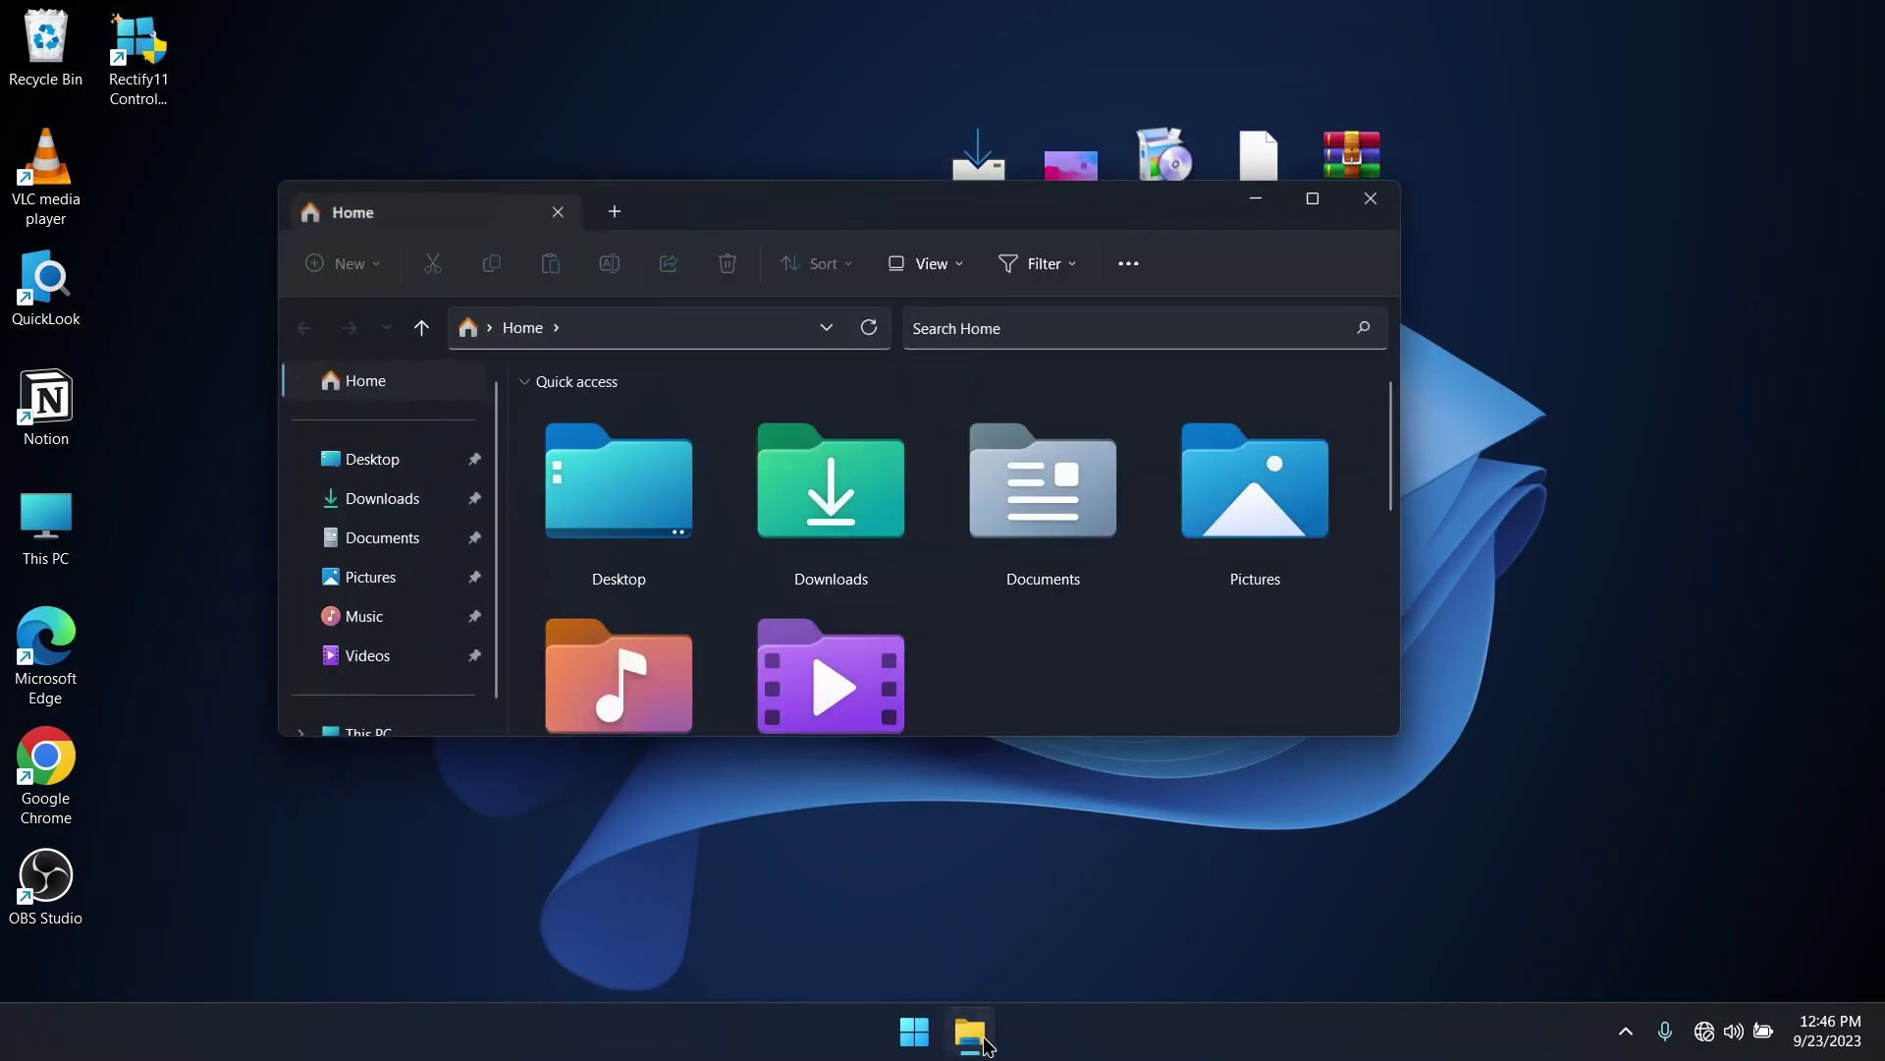
{"action": "scroll", "coordinate": [387, 677], "scroll_direction": "down", "scroll_amount": 1}
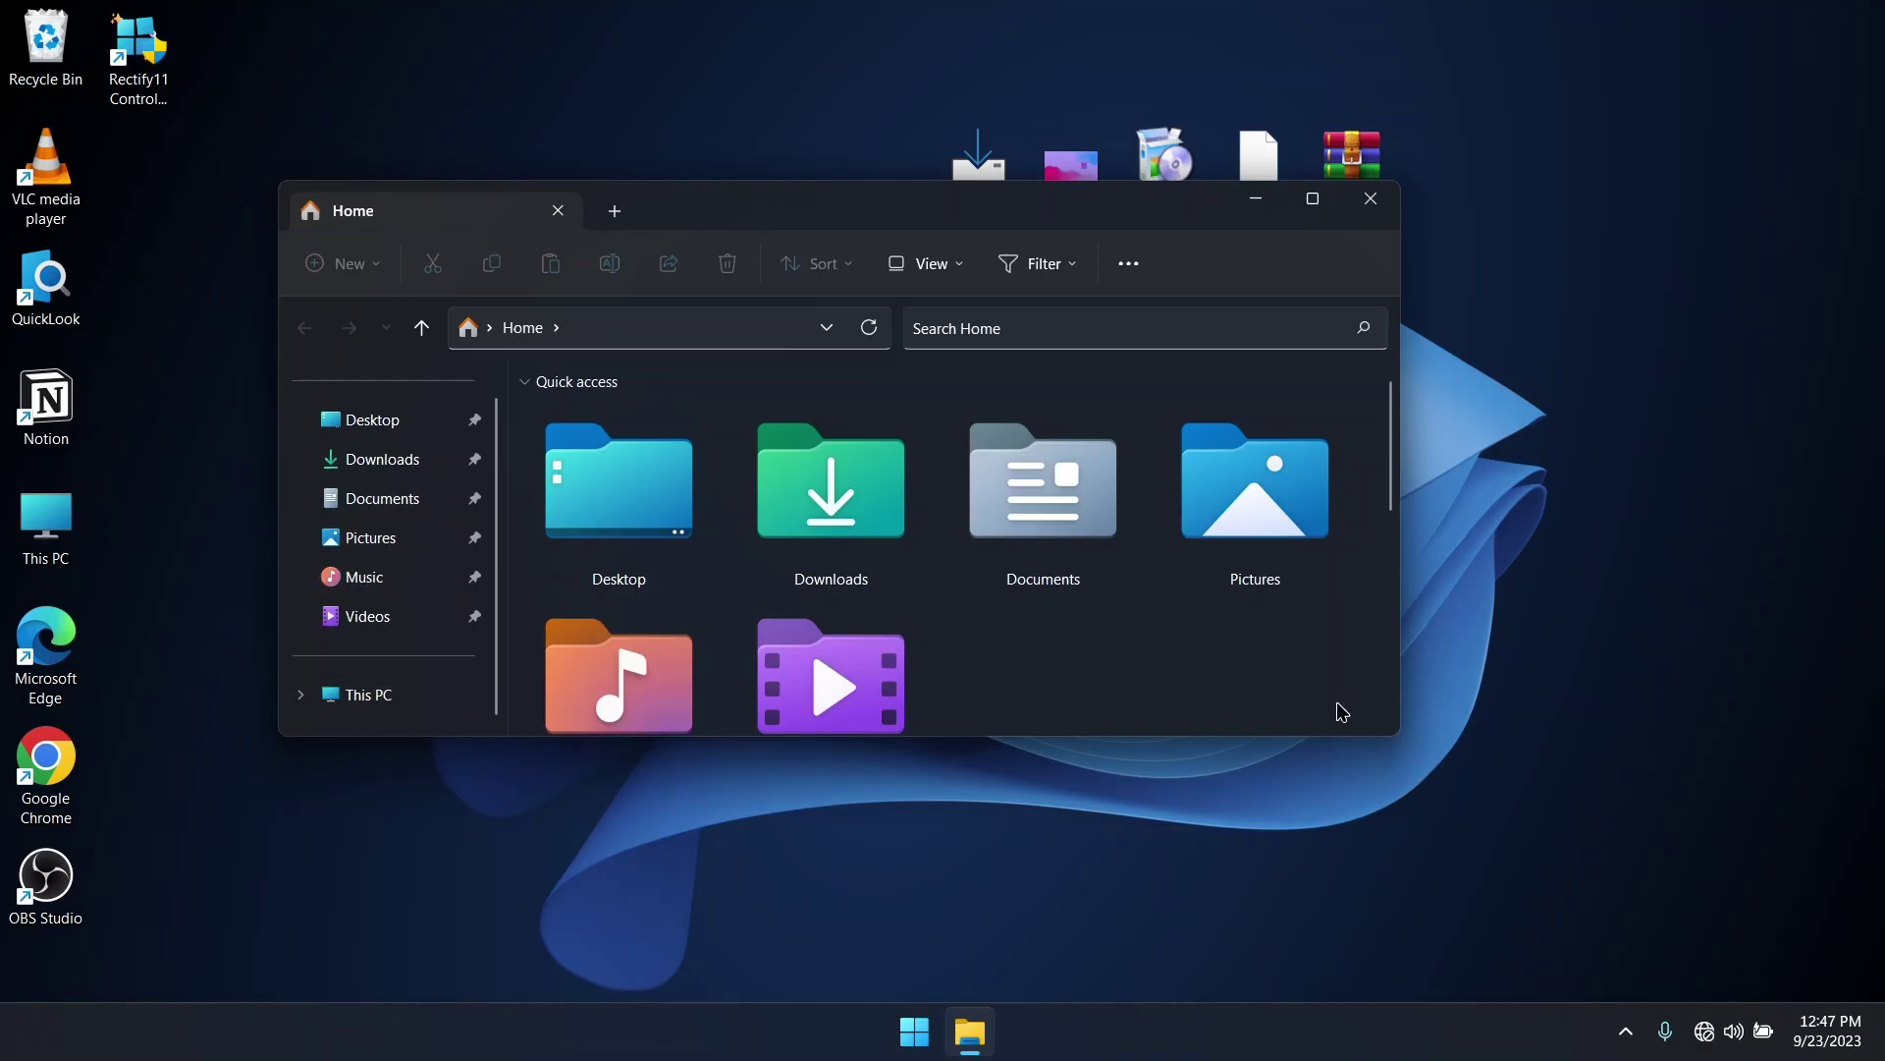
{"action": "left_click_drag", "start_coordinate": [1394, 739], "coordinate": [1524, 828]}
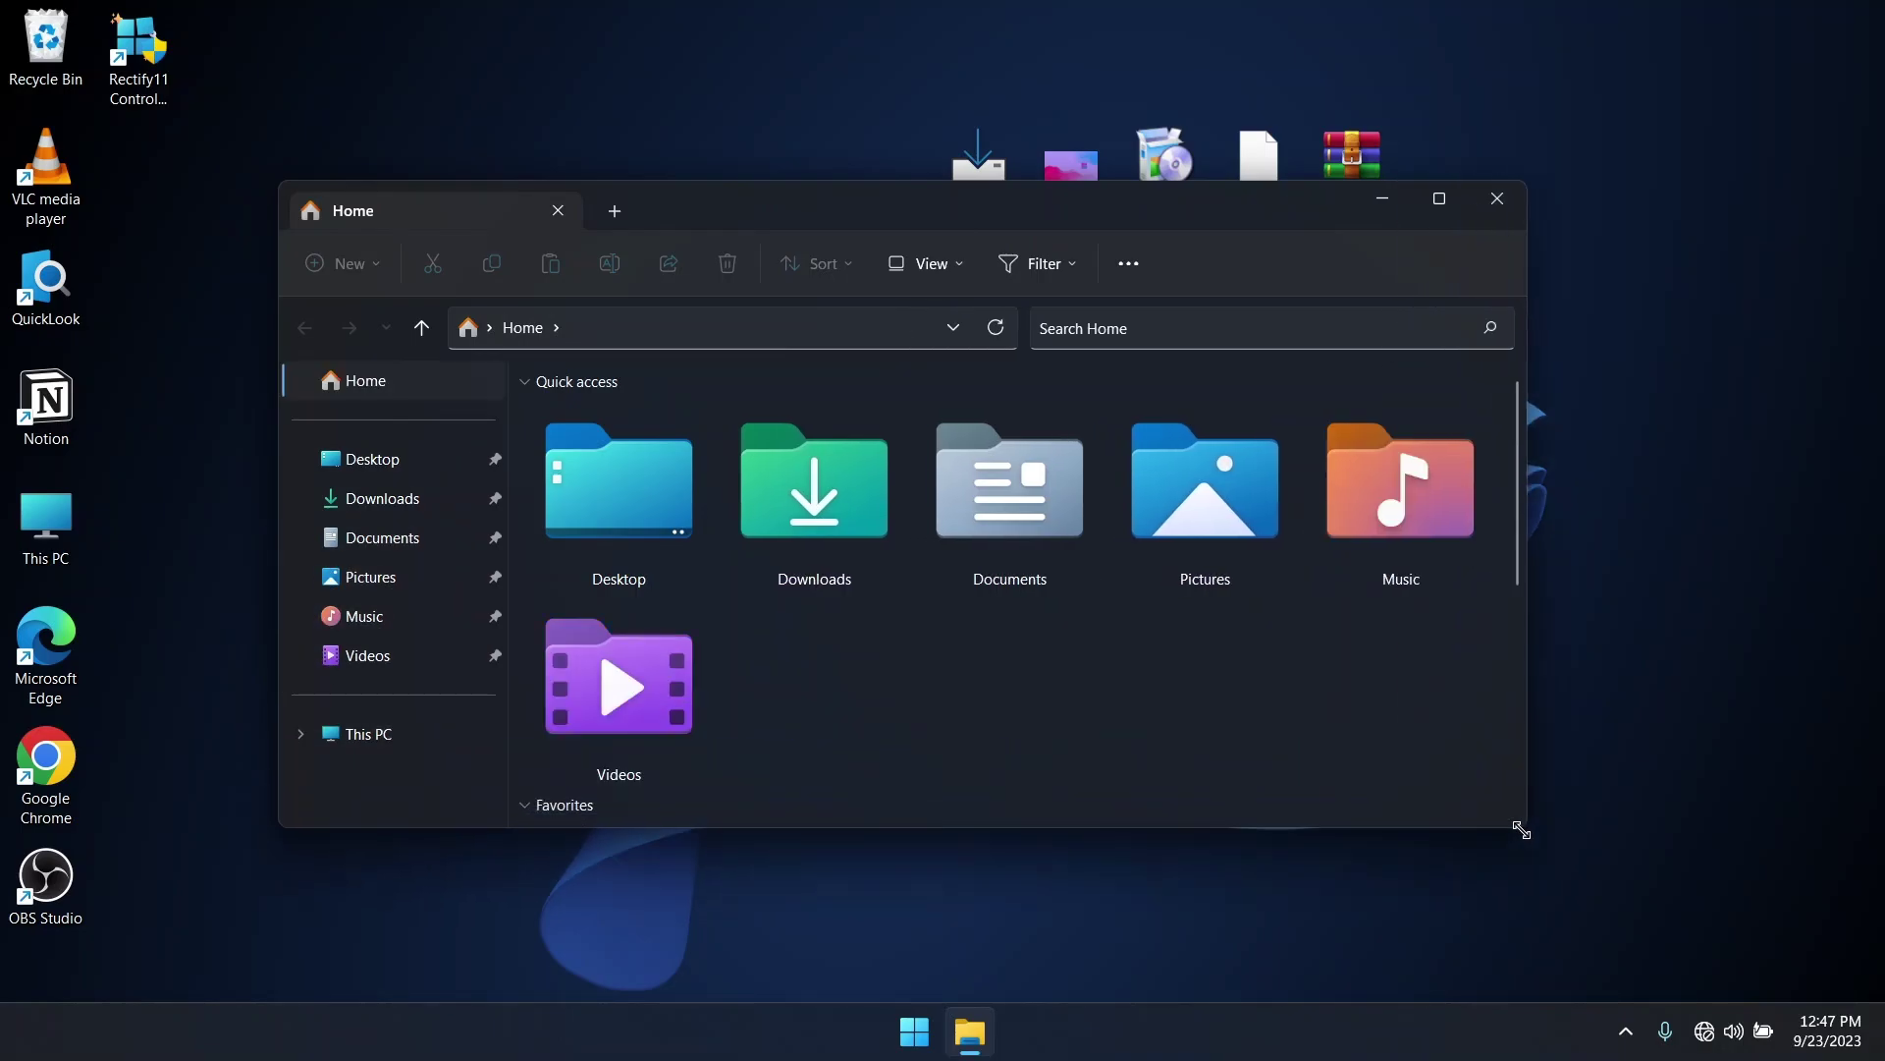
{"action": "left_click", "coordinate": [1497, 200]}
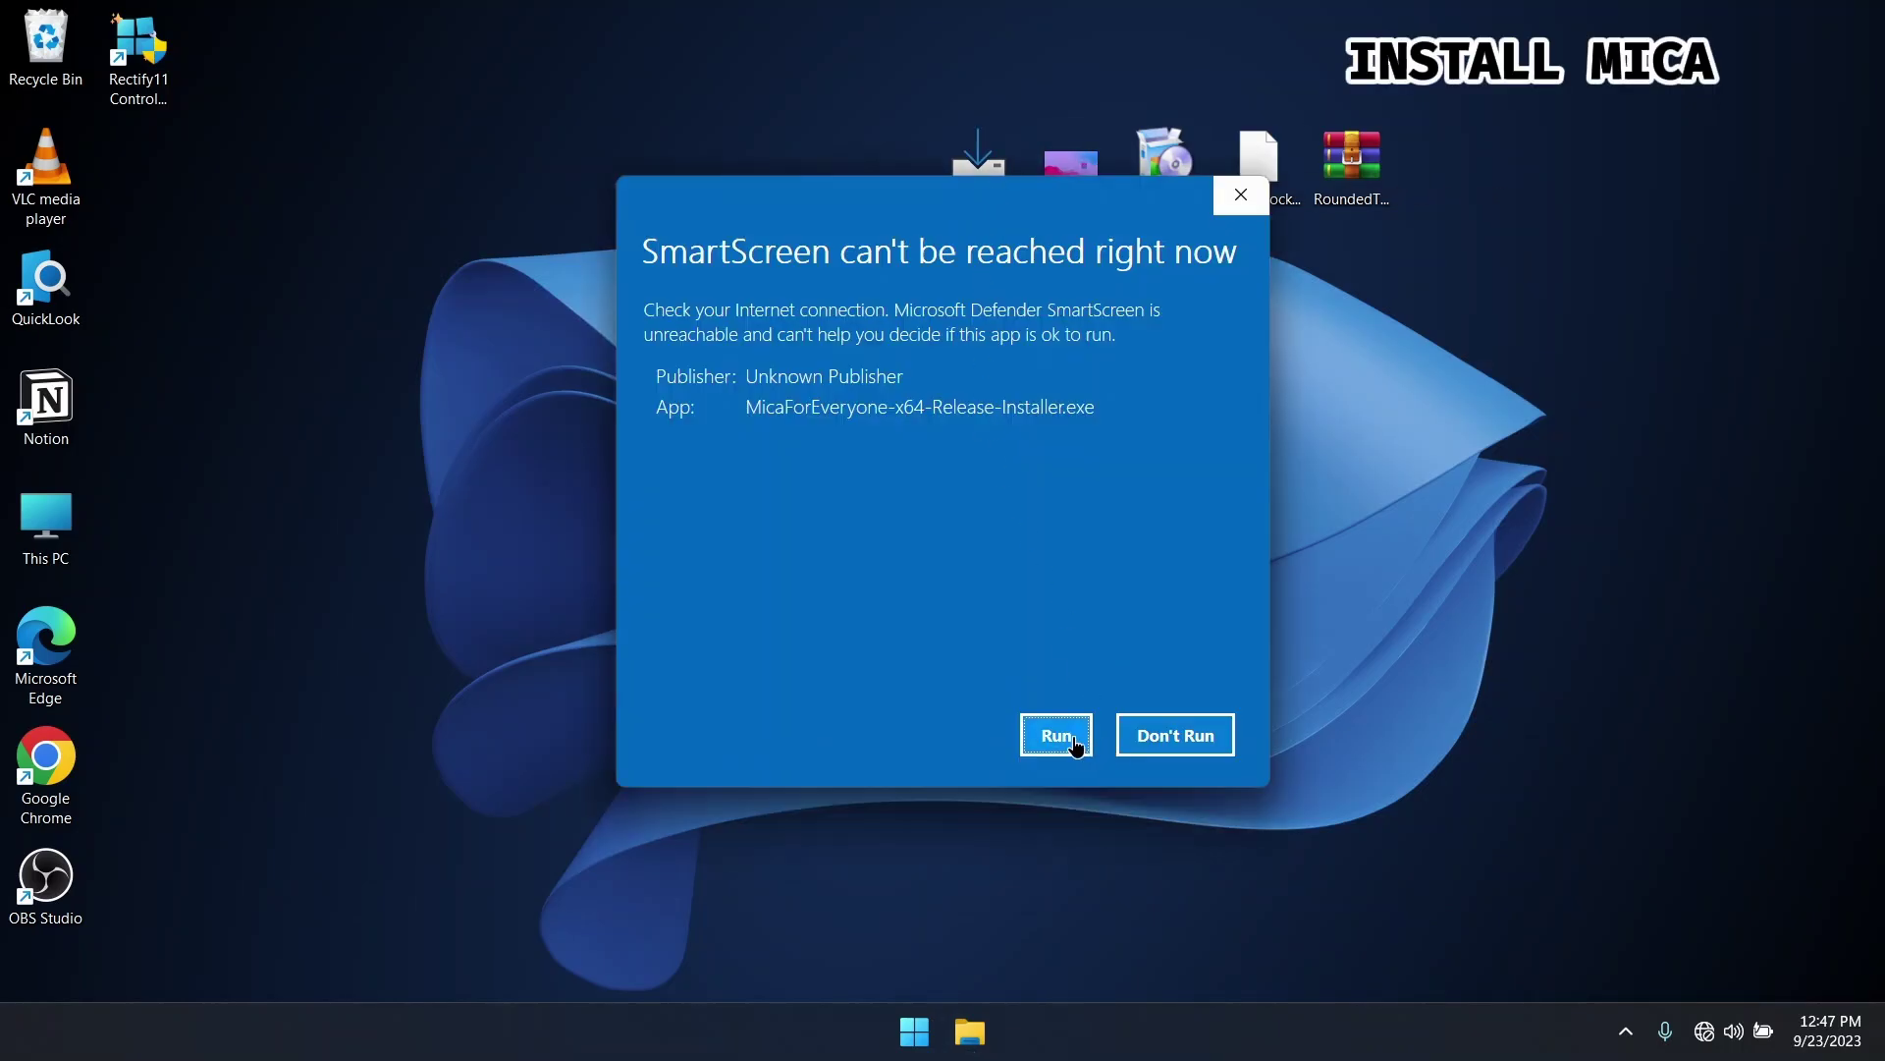
Step: Install Mica For Everyone for all users into the existing C:\Program Files (x86)\Mica For Everyone folder, without a desktop shortcut
{"action": "left_click", "coordinate": [1074, 736]}
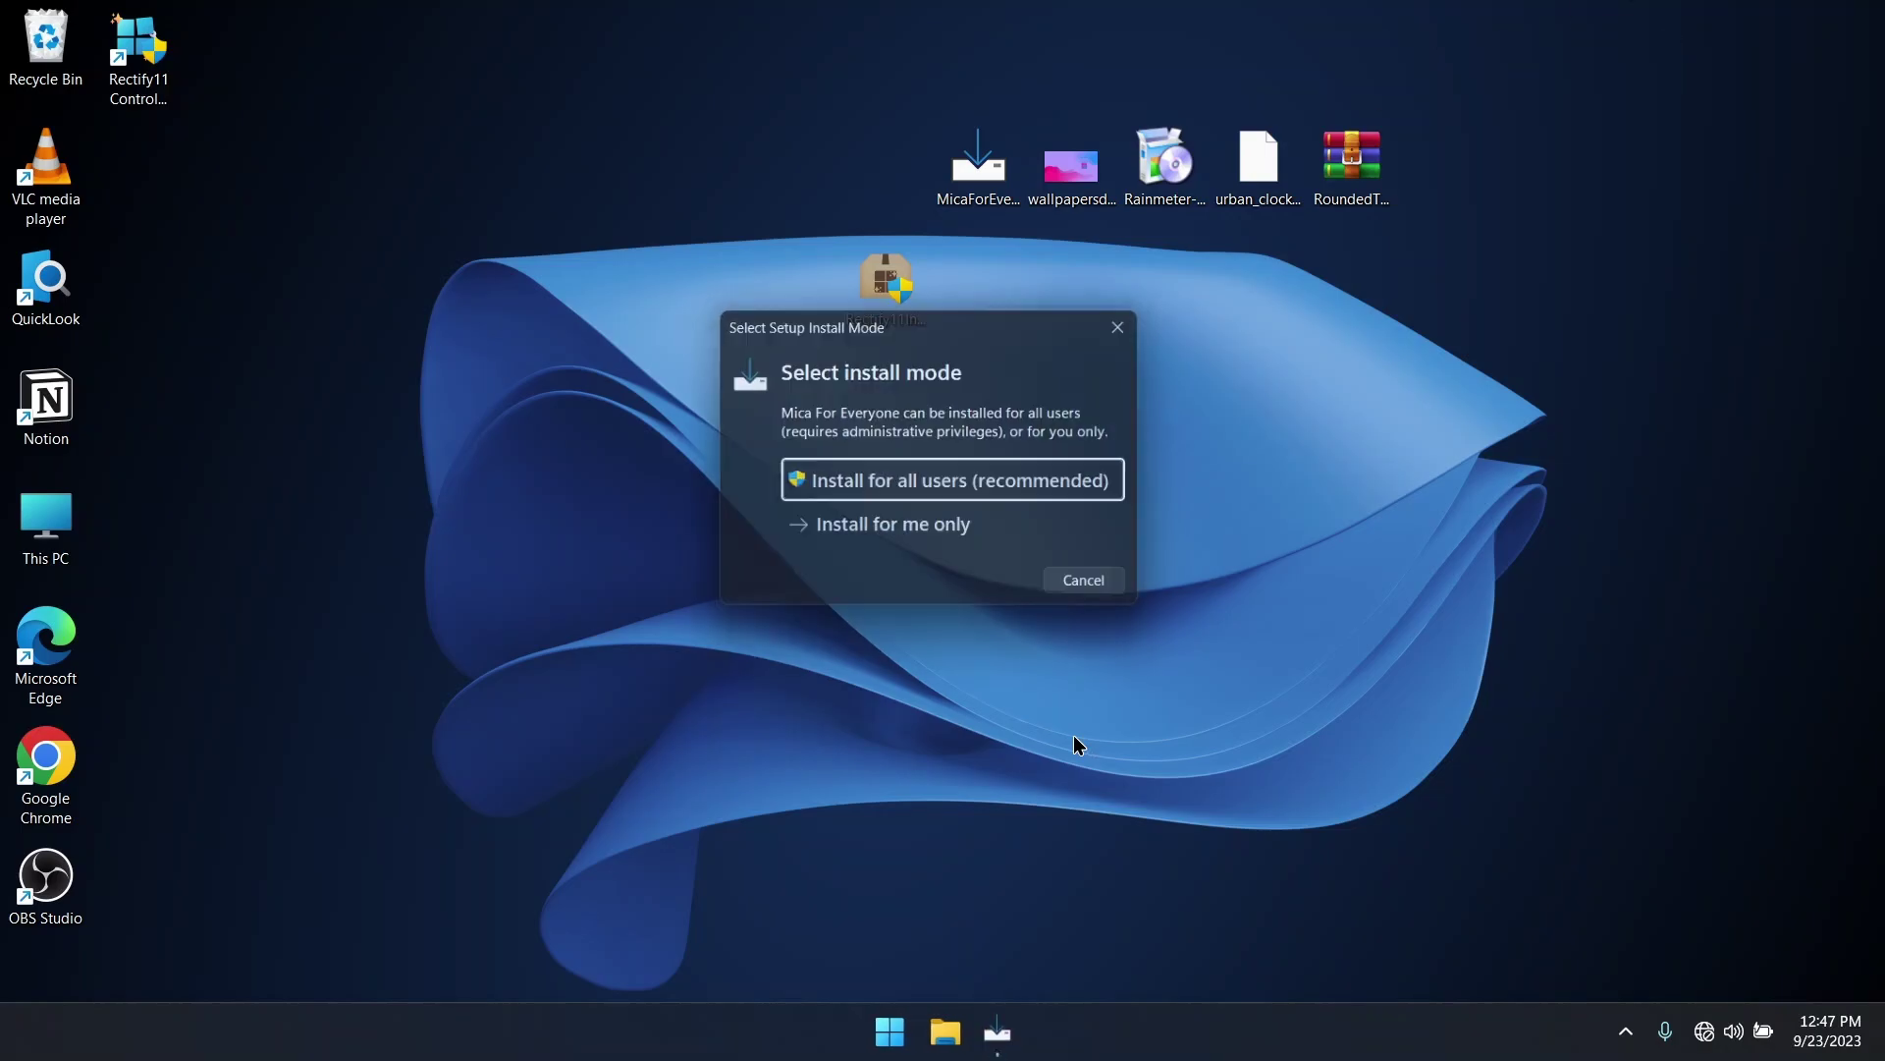
{"action": "left_click", "coordinate": [952, 482]}
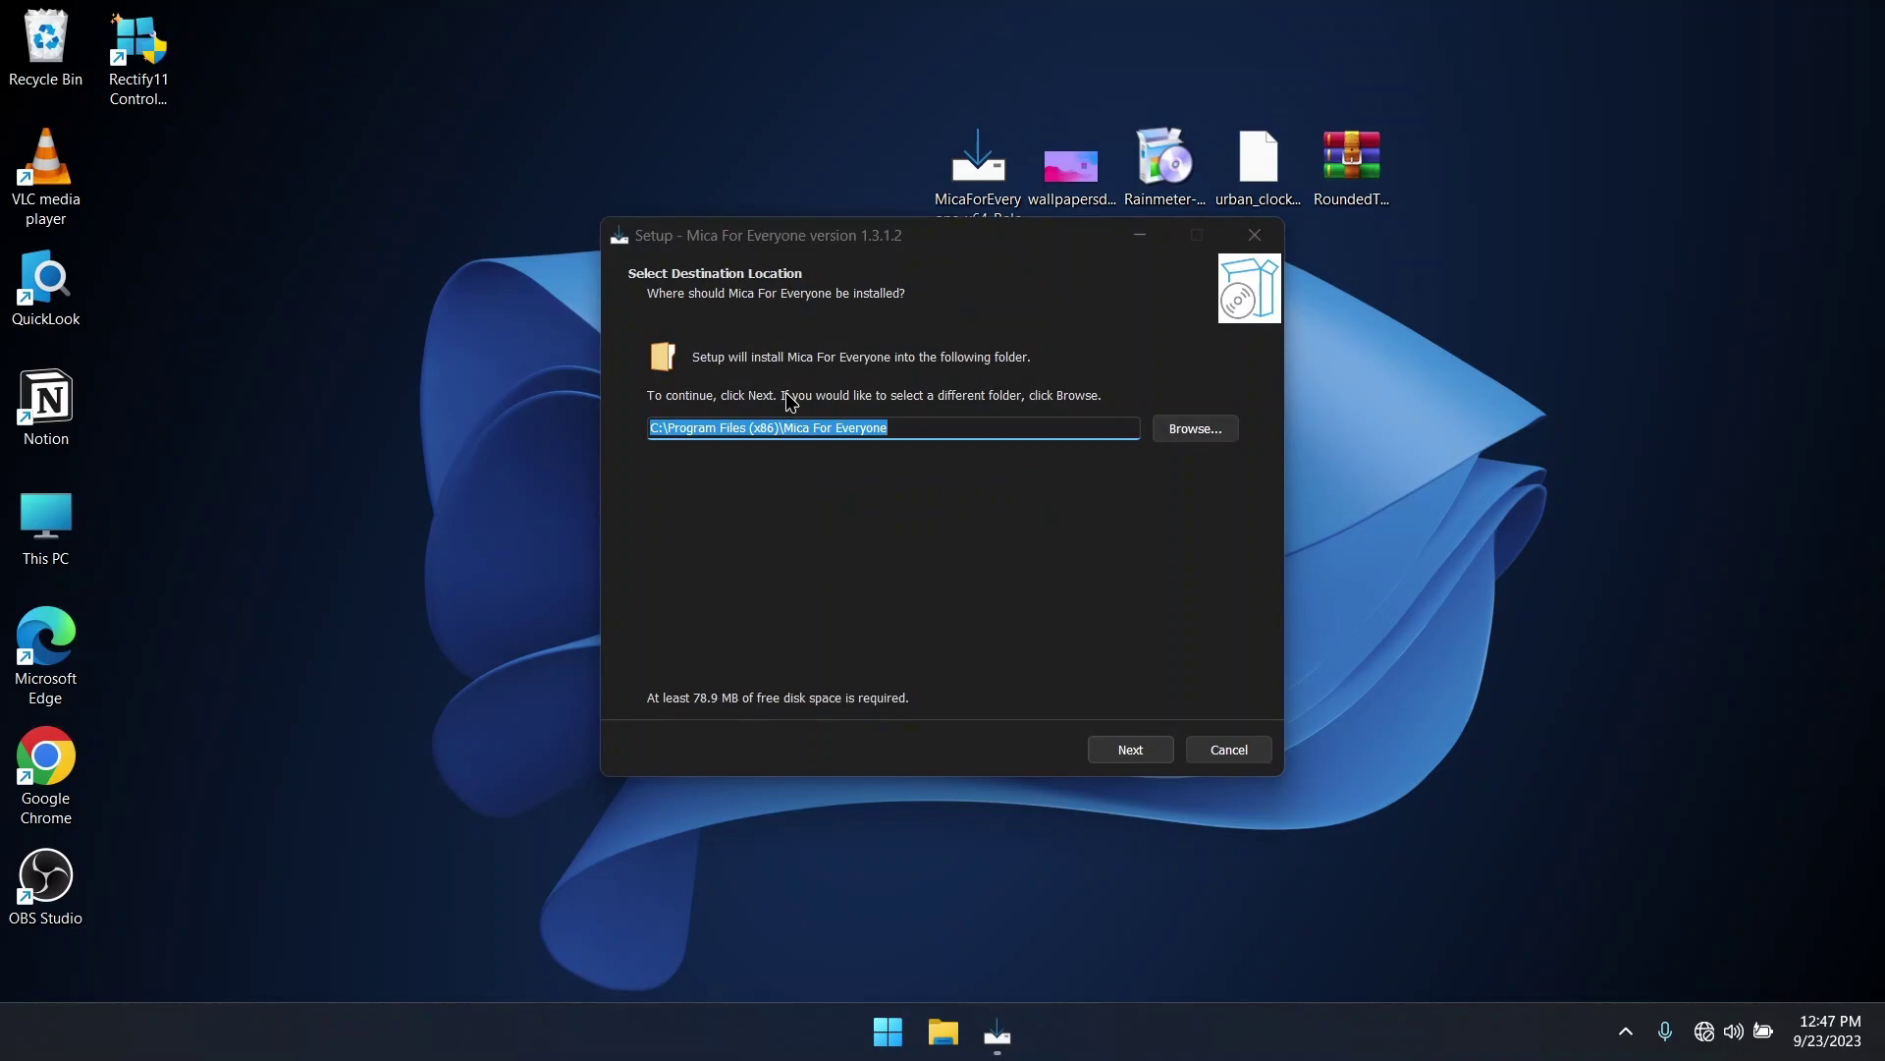
{"action": "left_click", "coordinate": [1143, 756]}
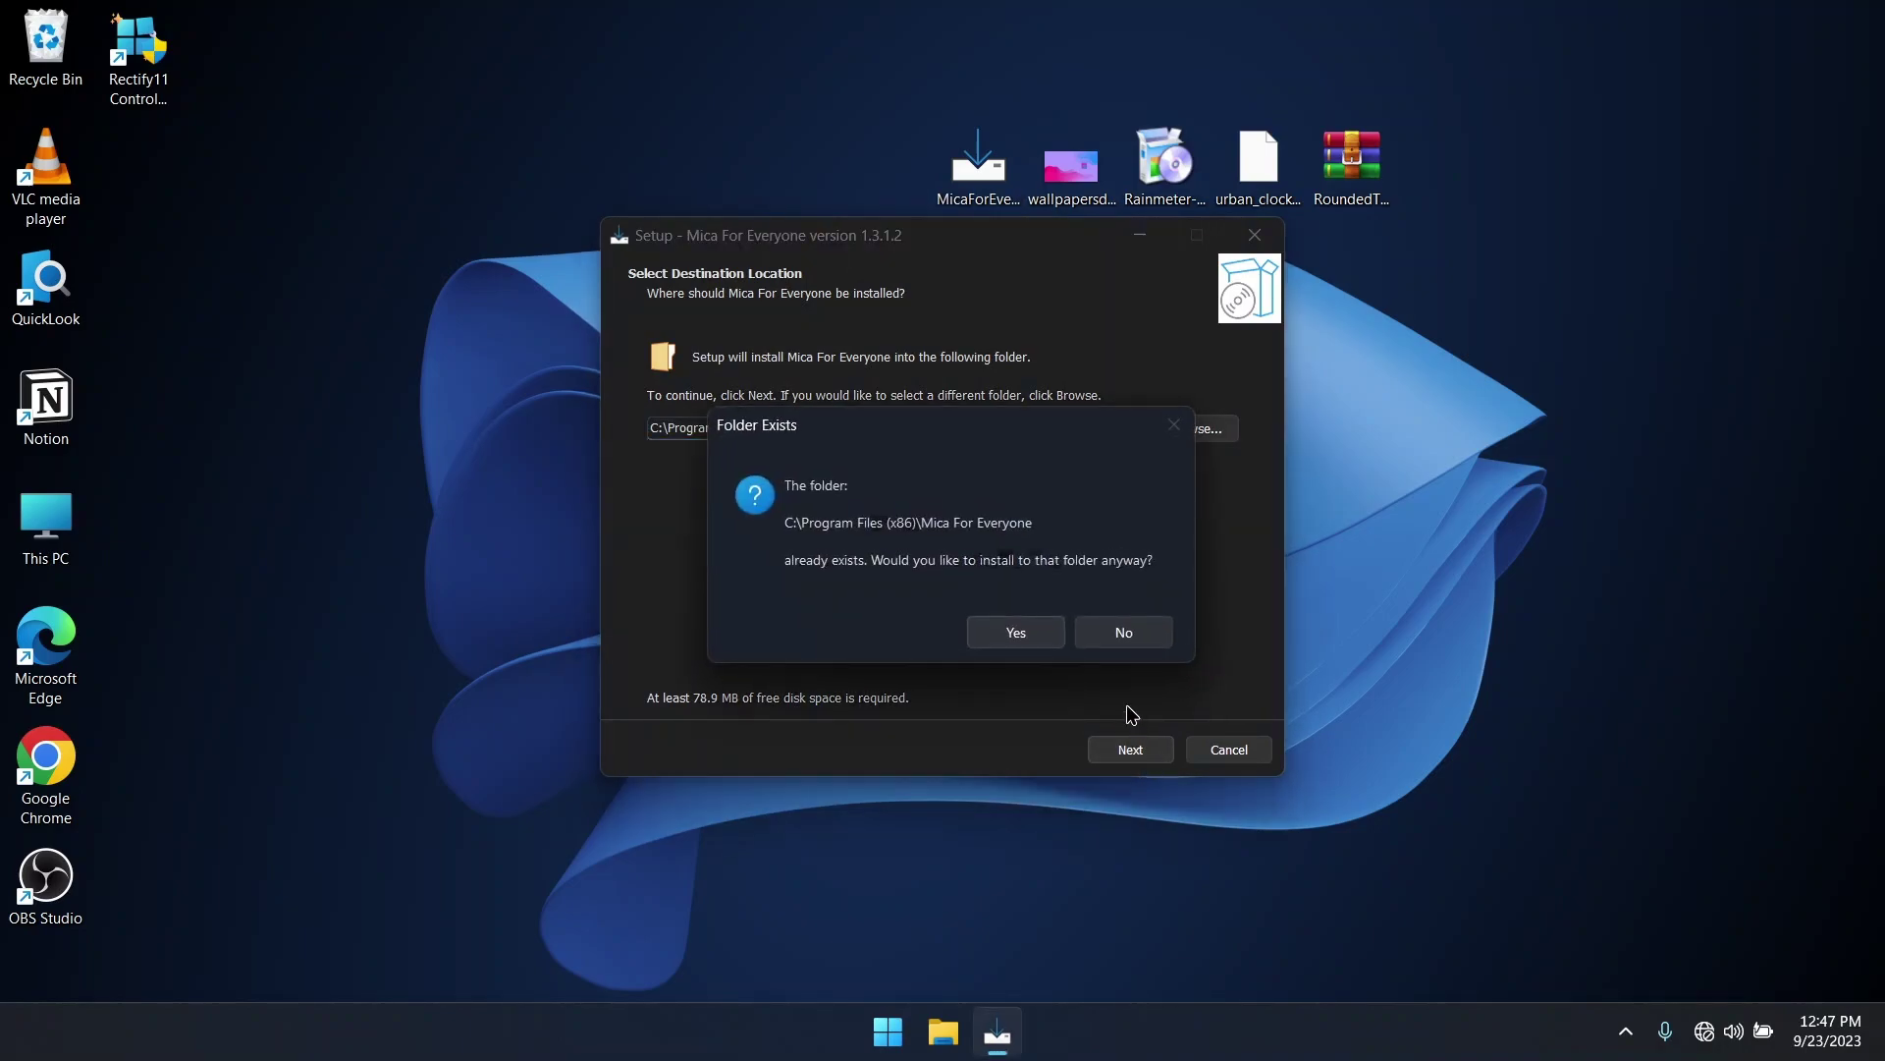
{"action": "left_click", "coordinate": [1018, 634]}
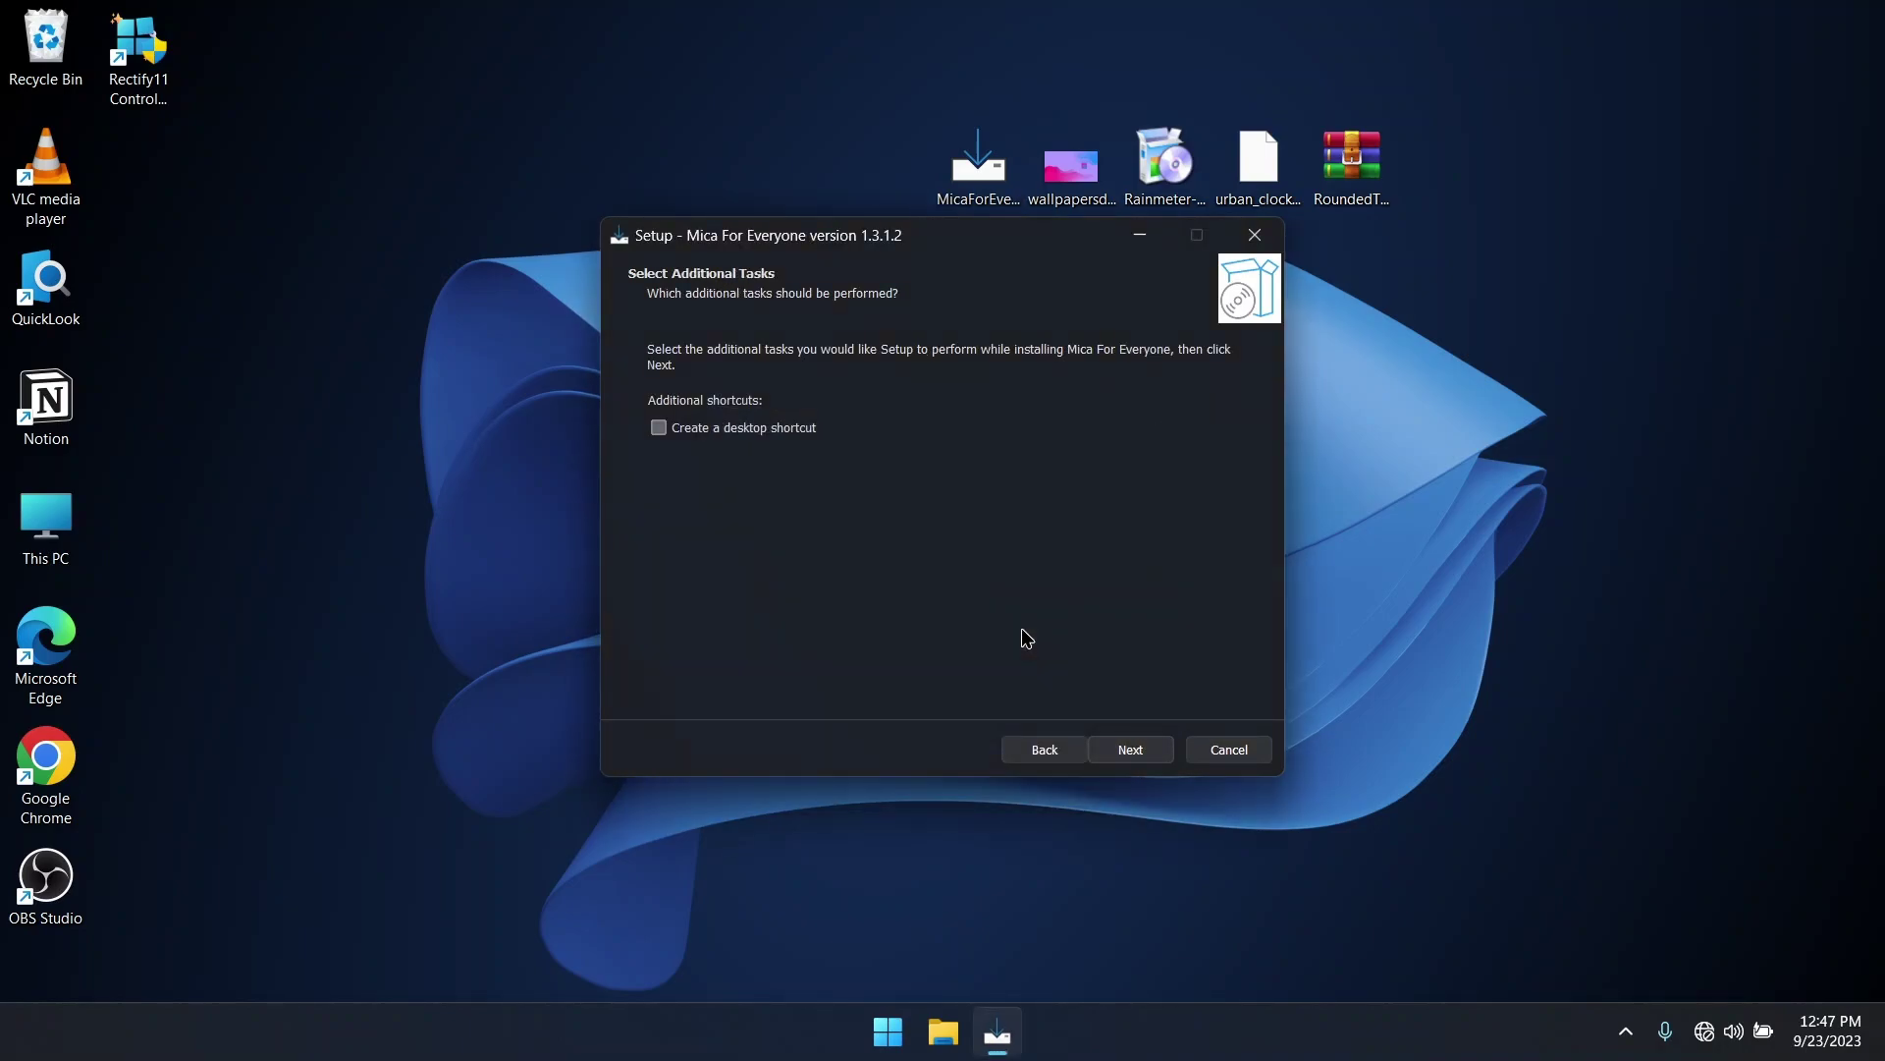
{"action": "left_click", "coordinate": [1154, 758]}
{"action": "left_click", "coordinate": [1155, 758]}
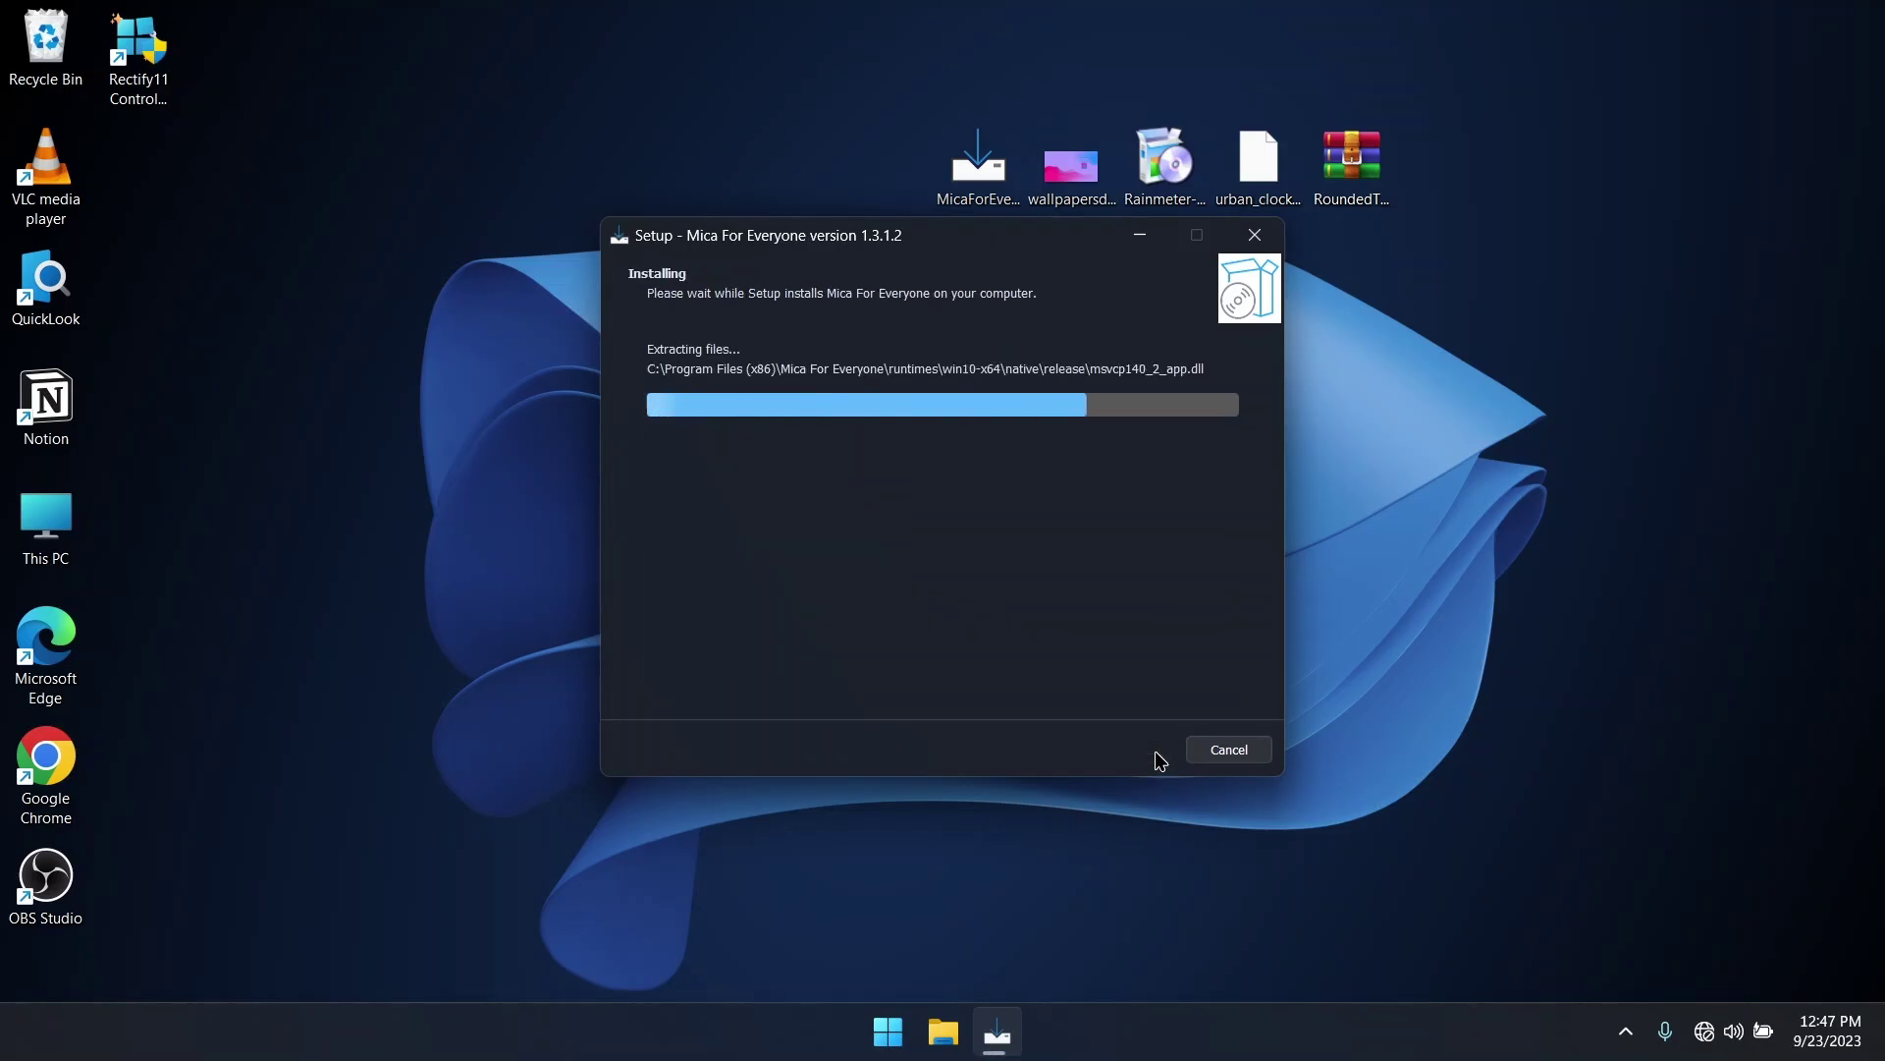
{"action": "left_click", "coordinate": [1131, 749]}
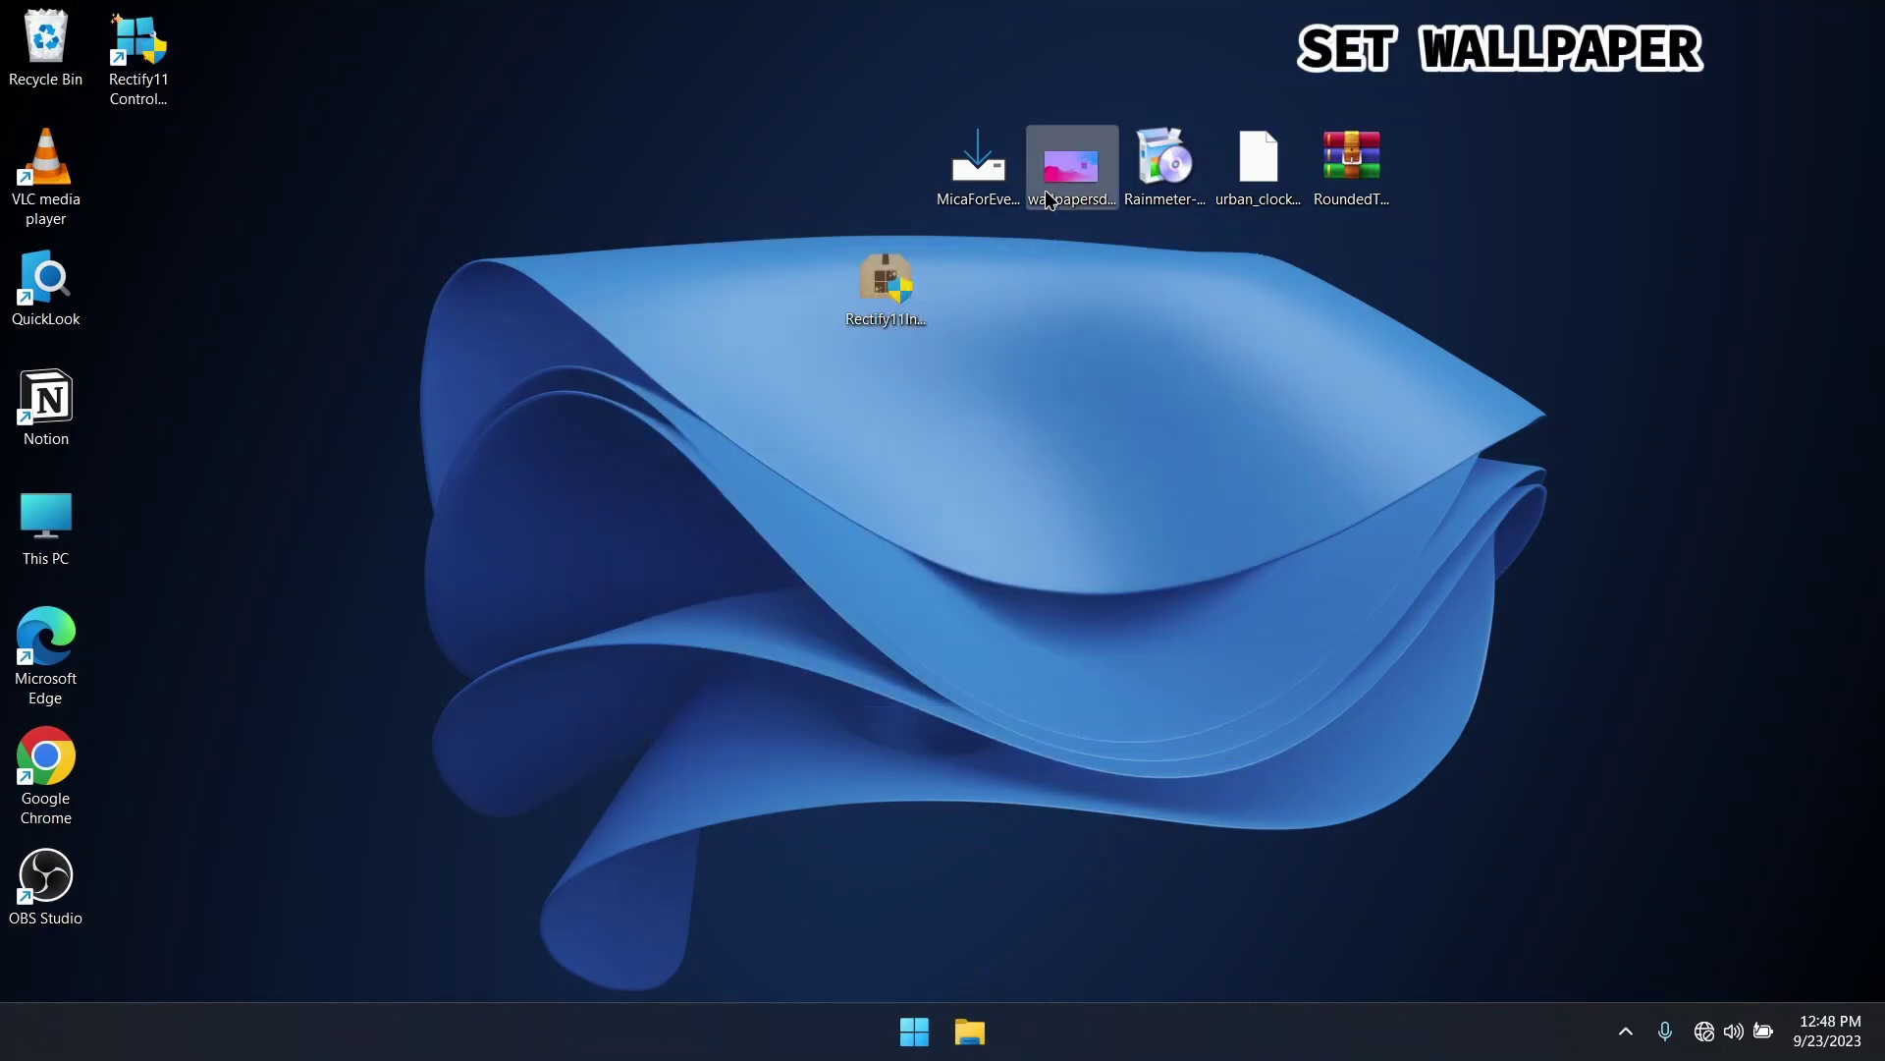
Step: Move the windows-12-1-concept-art wallpaper image below the other files on the desktop and set it as the desktop background
{"action": "left_click", "coordinate": [1093, 167]}
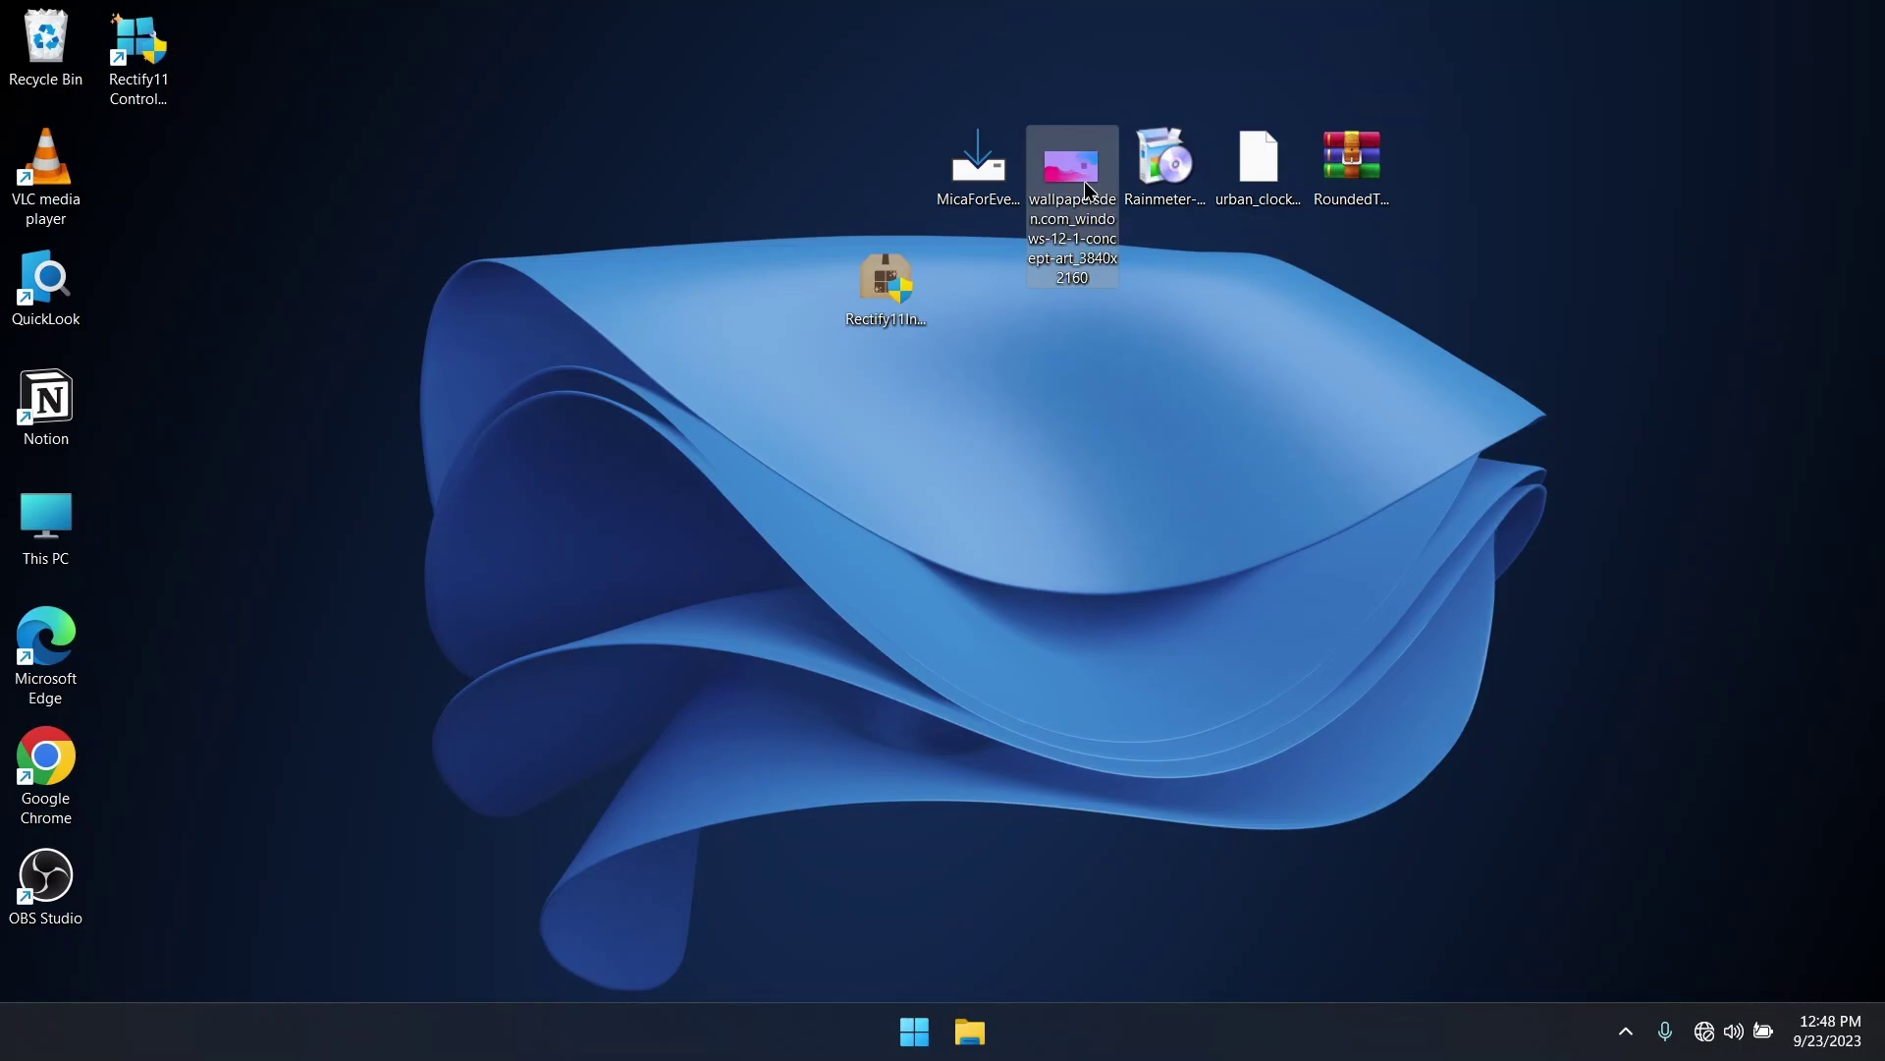
{"action": "left_click_drag", "start_coordinate": [1083, 165], "coordinate": [1084, 405]}
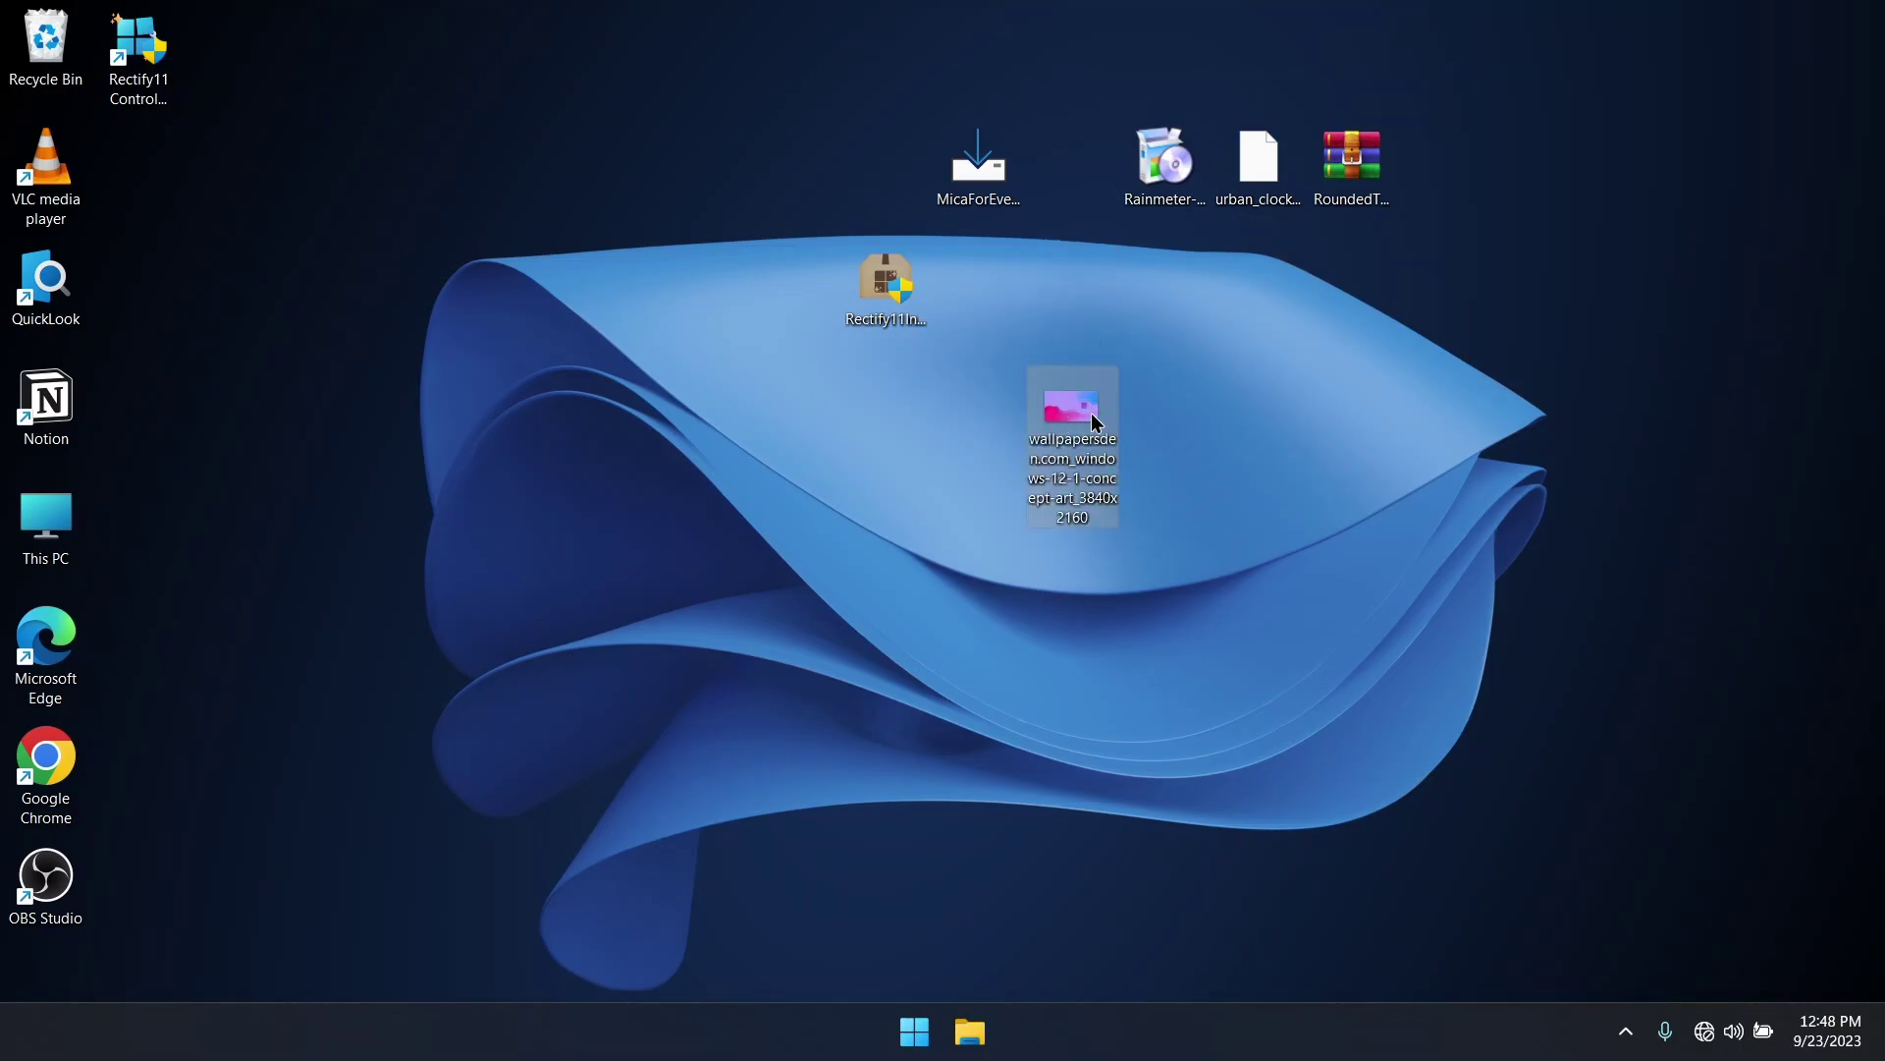
{"action": "right_click", "coordinate": [1078, 403]}
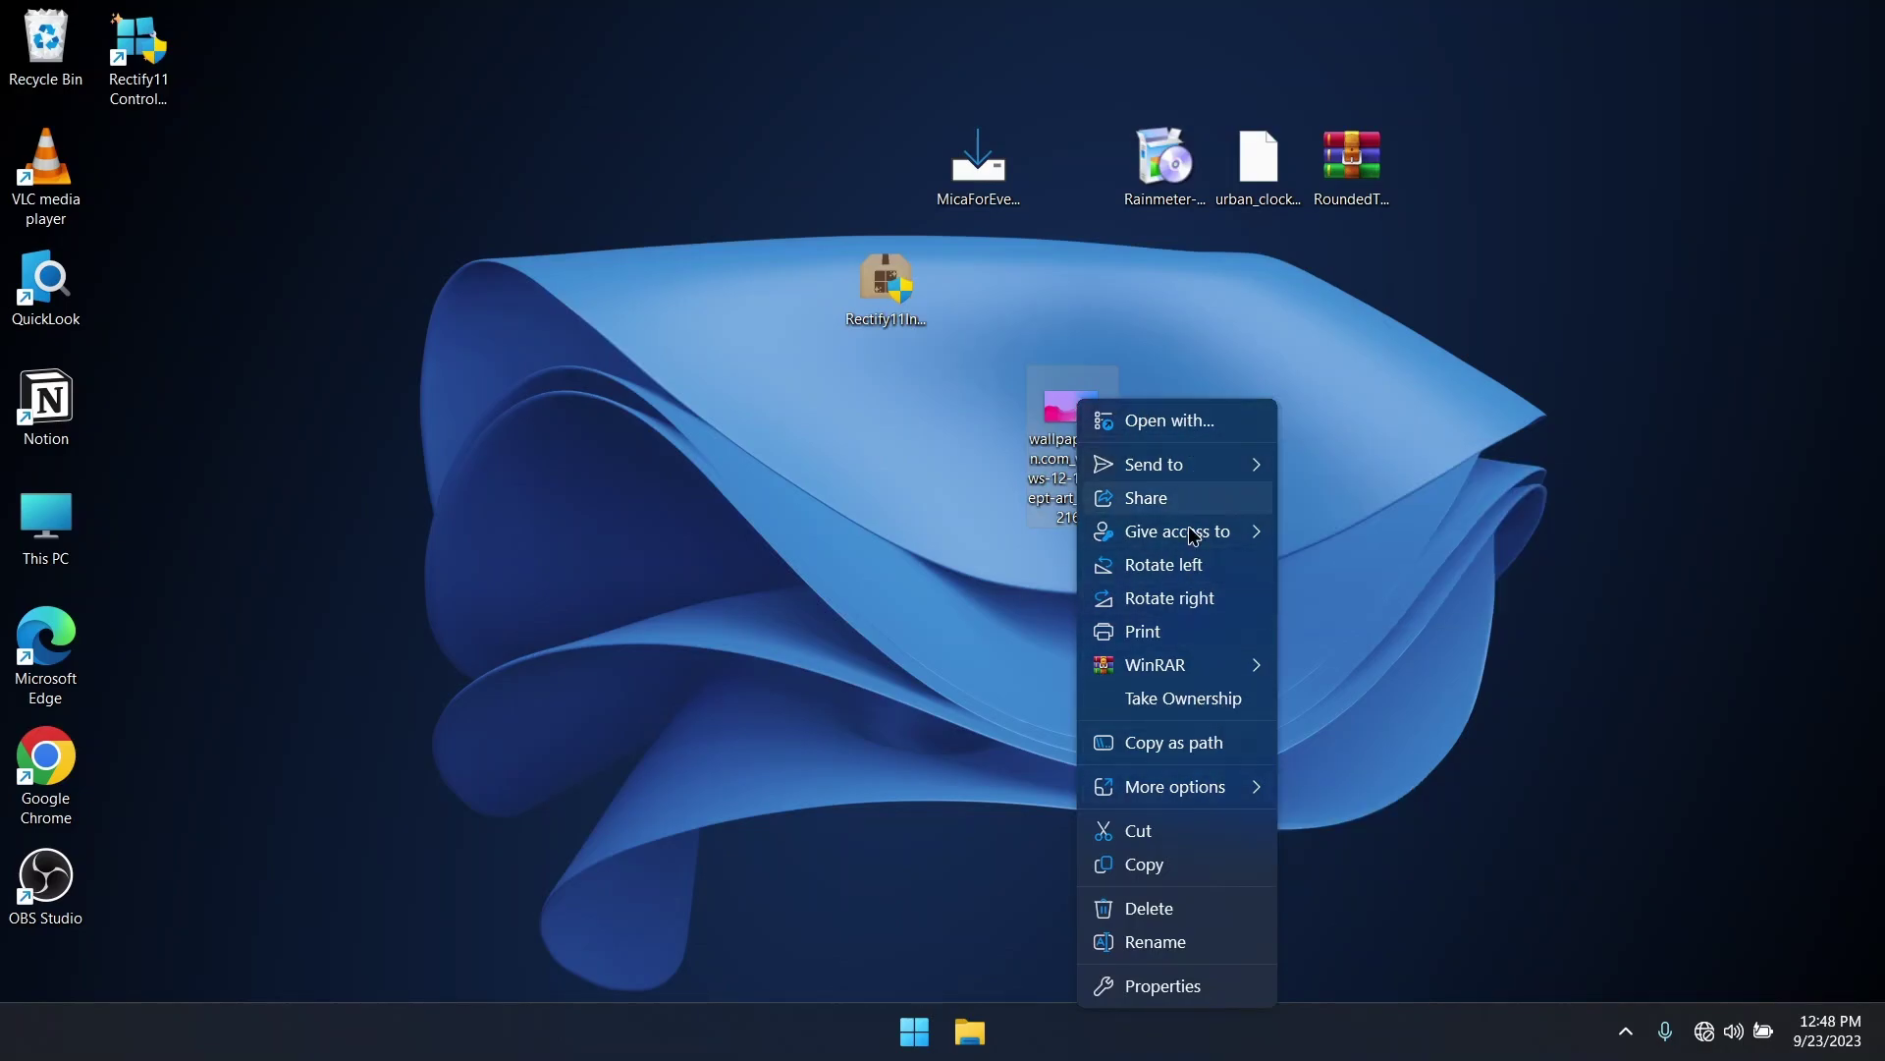
{"action": "mouse_move", "coordinate": [1227, 790]}
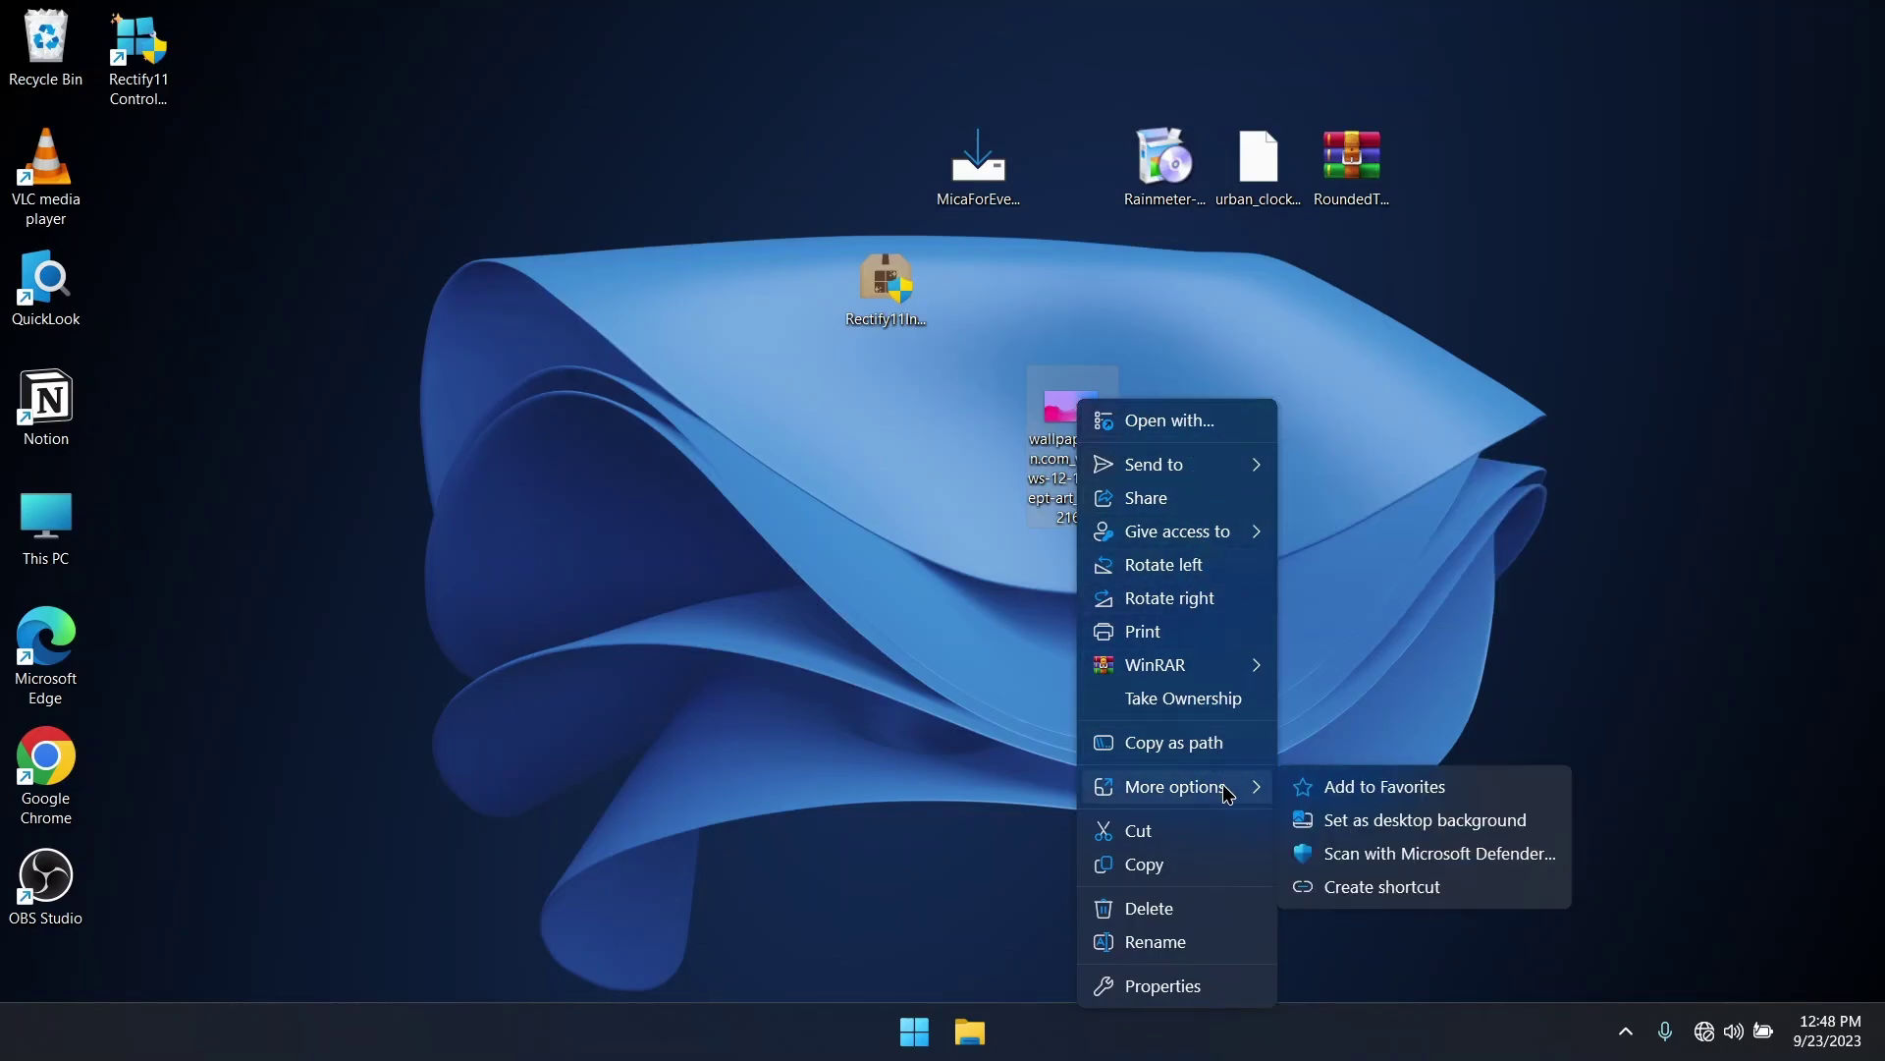
{"action": "left_click", "coordinate": [1447, 818]}
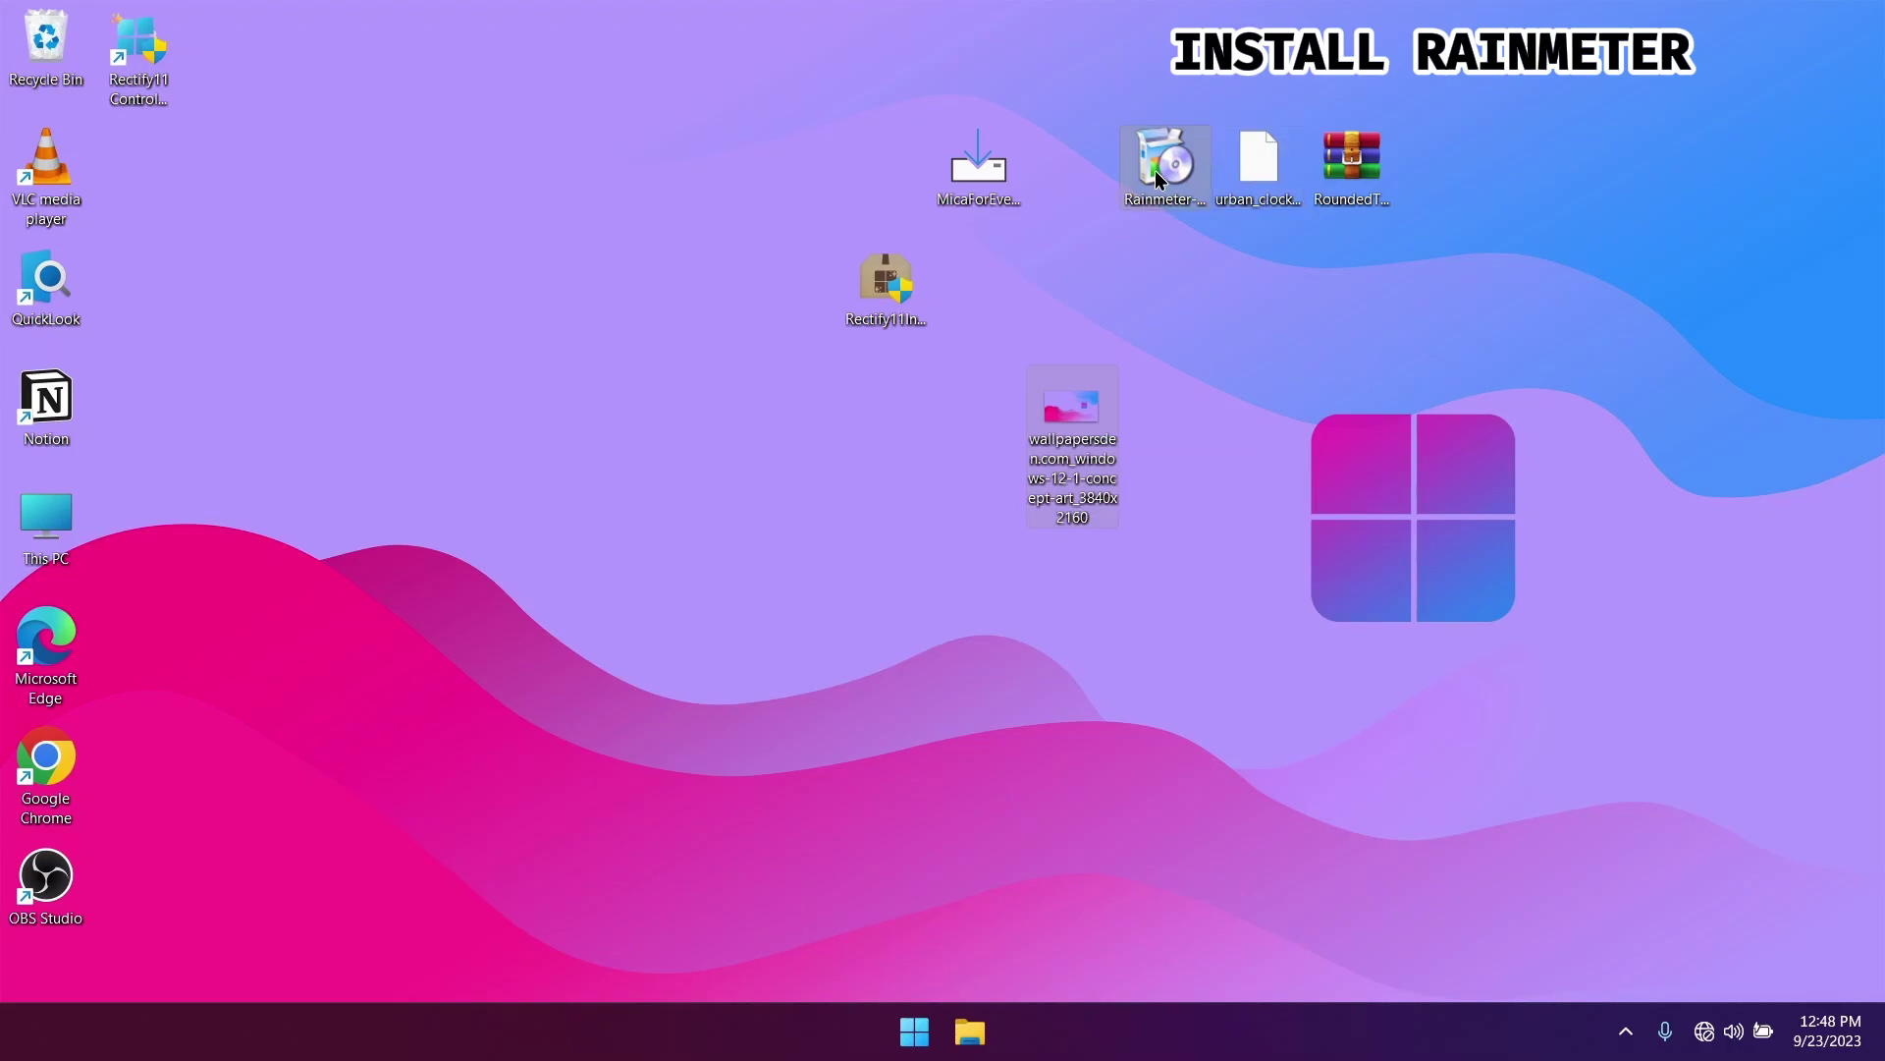
Step: Move the Rainmeter installer beside the wallpaper file and run a standard installation in English, launching Rainmeter at the end
{"action": "left_click_drag", "start_coordinate": [1163, 163], "coordinate": [1167, 409]}
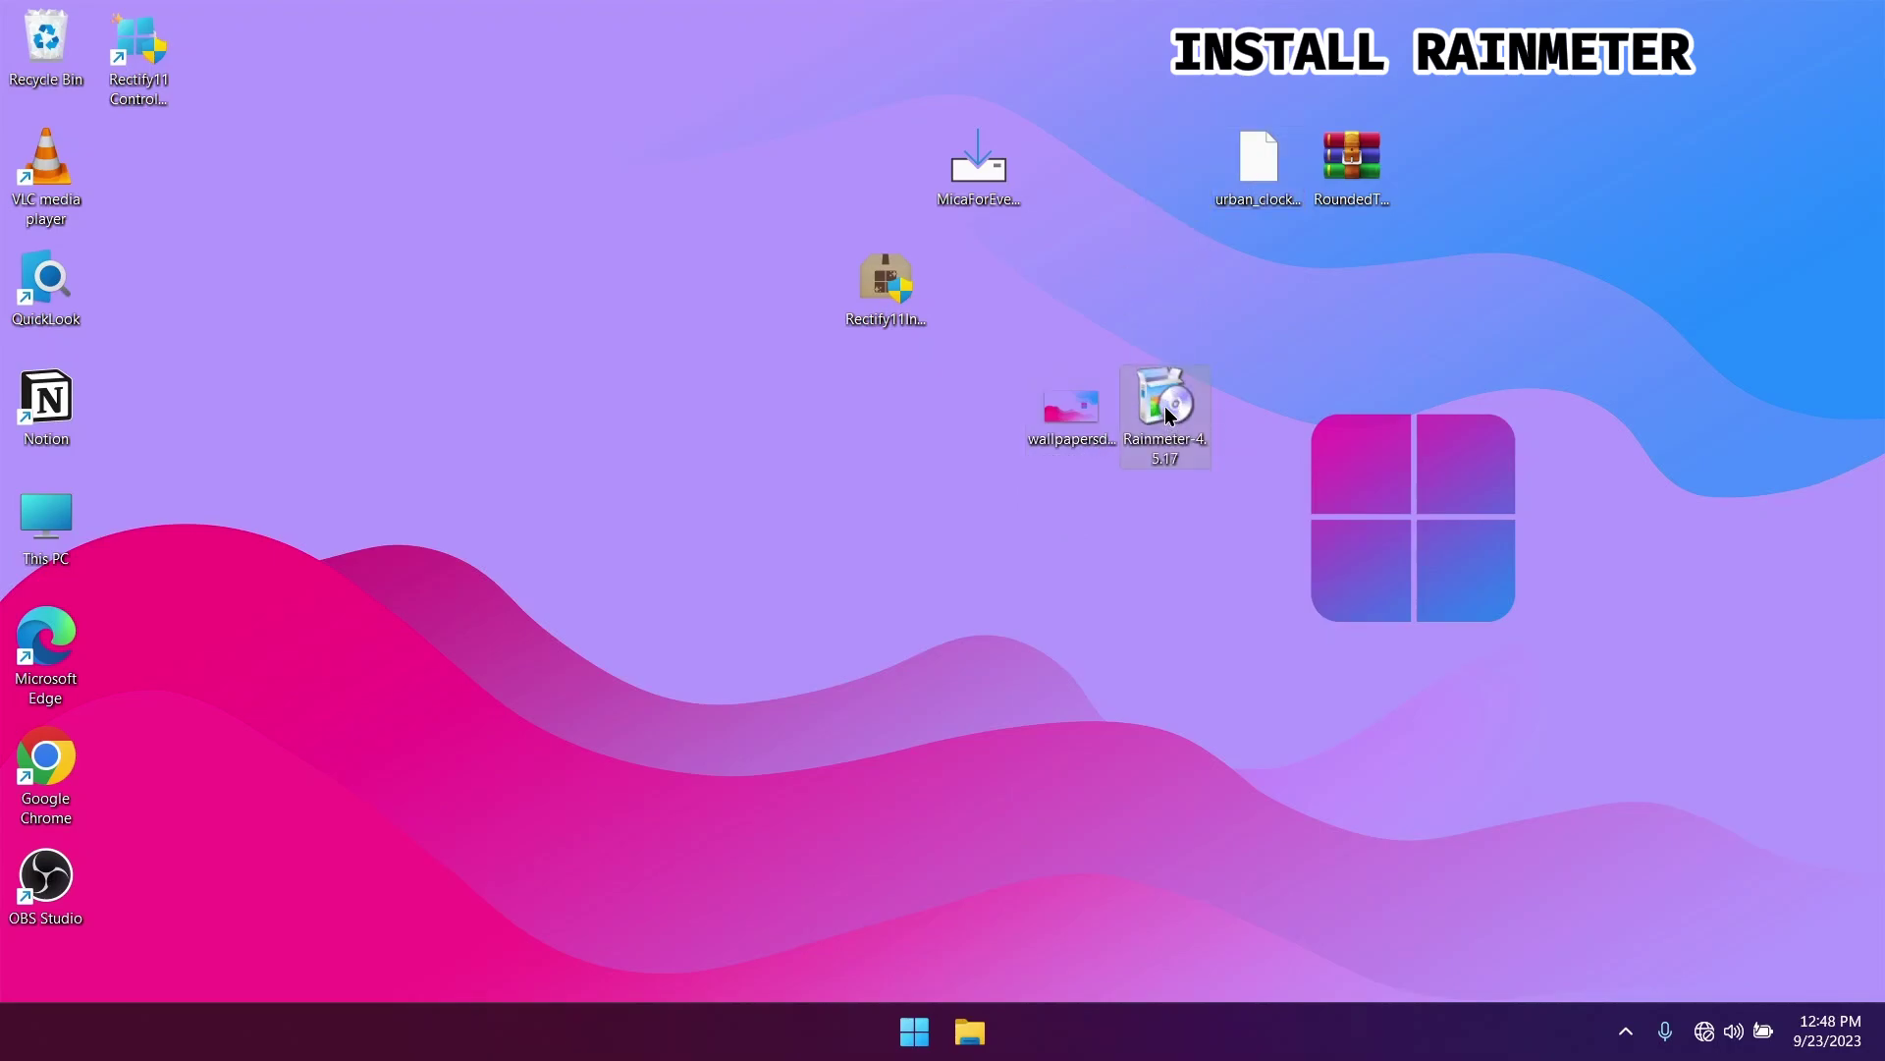
{"action": "double_click", "coordinate": [1165, 411]}
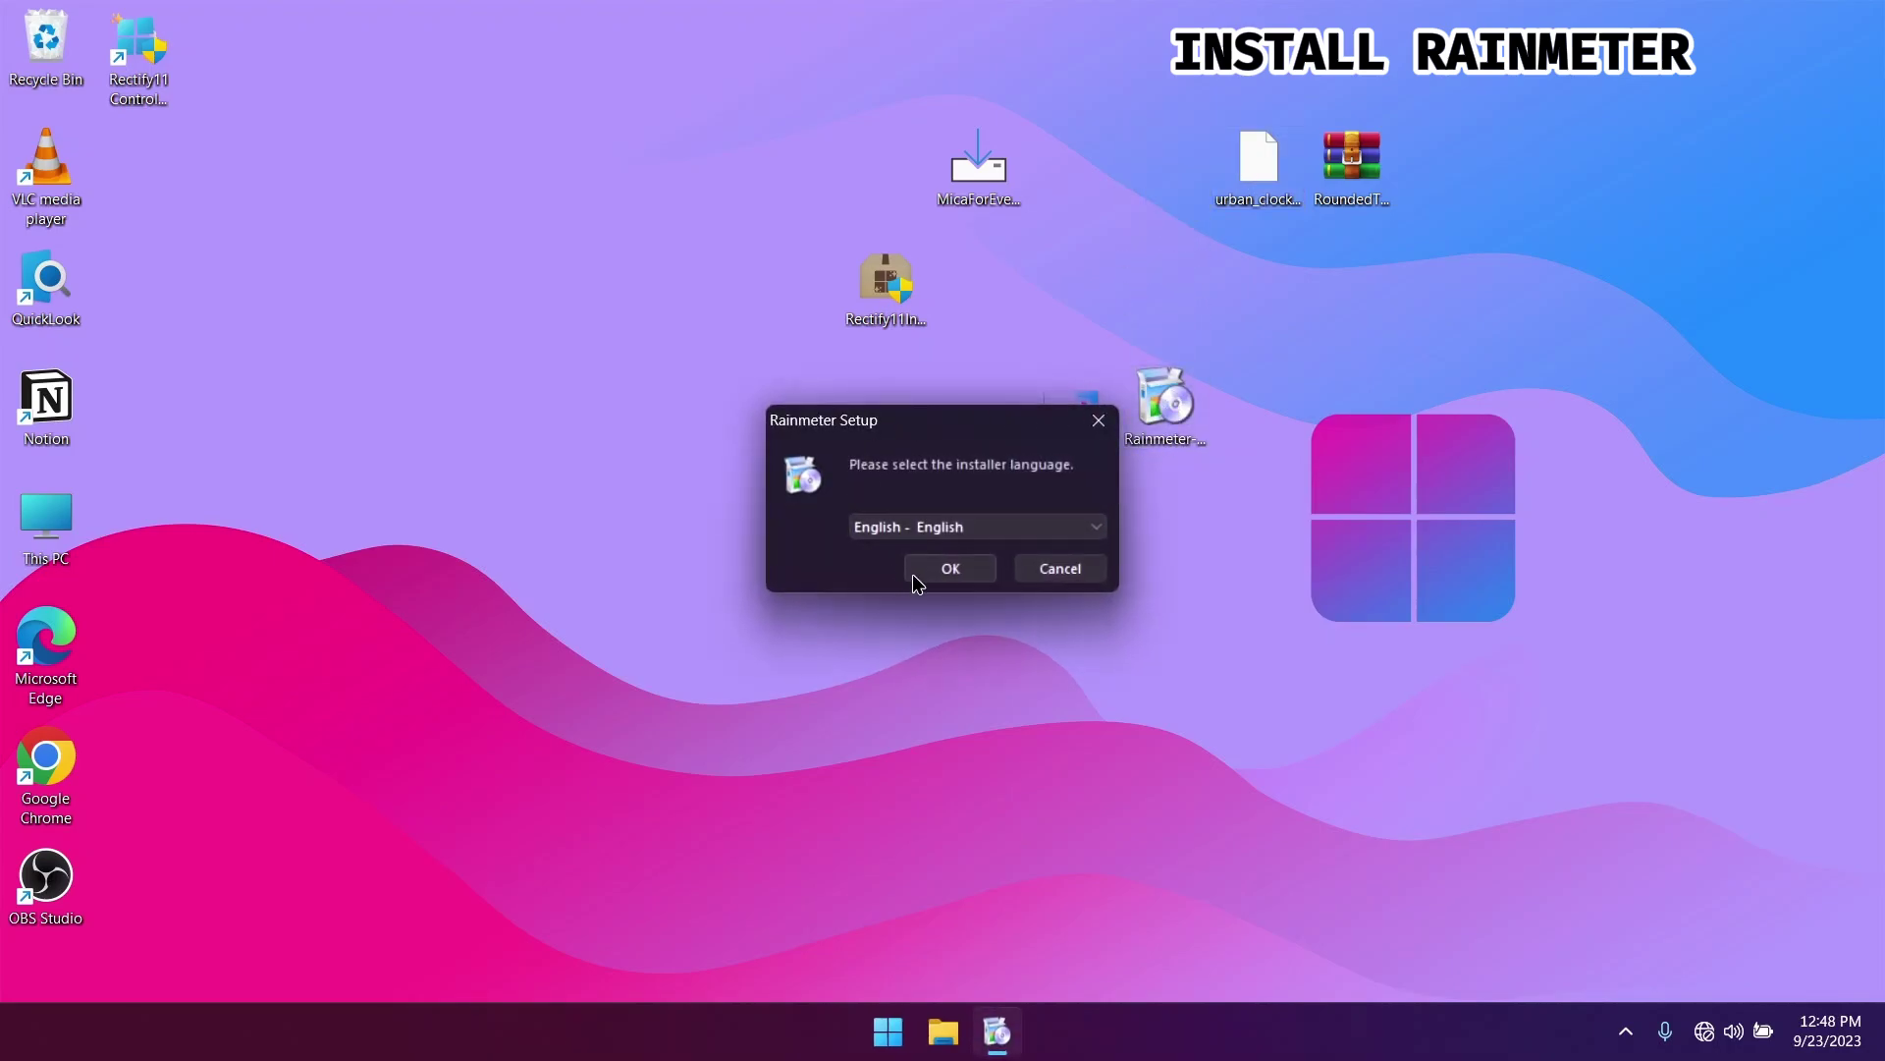
{"action": "left_click", "coordinate": [927, 570]}
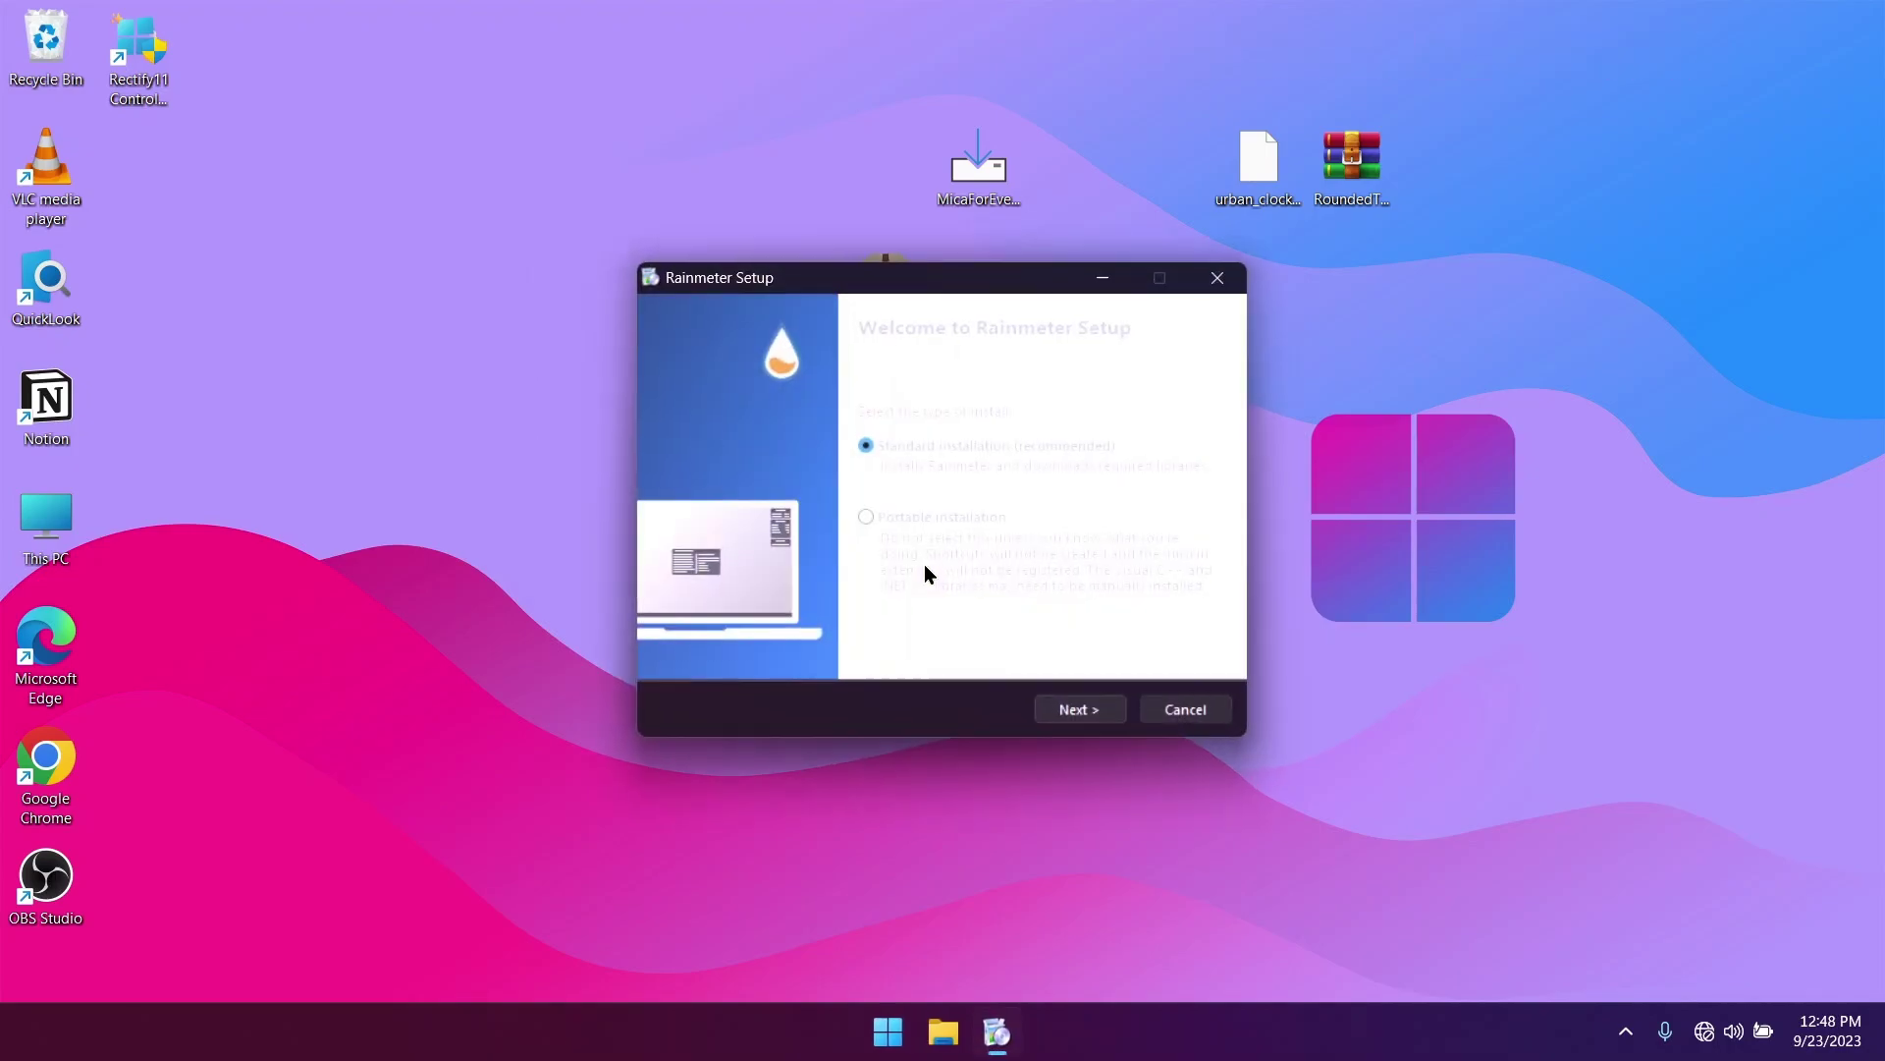
{"action": "left_click", "coordinate": [1099, 707]}
{"action": "left_click", "coordinate": [1098, 712]}
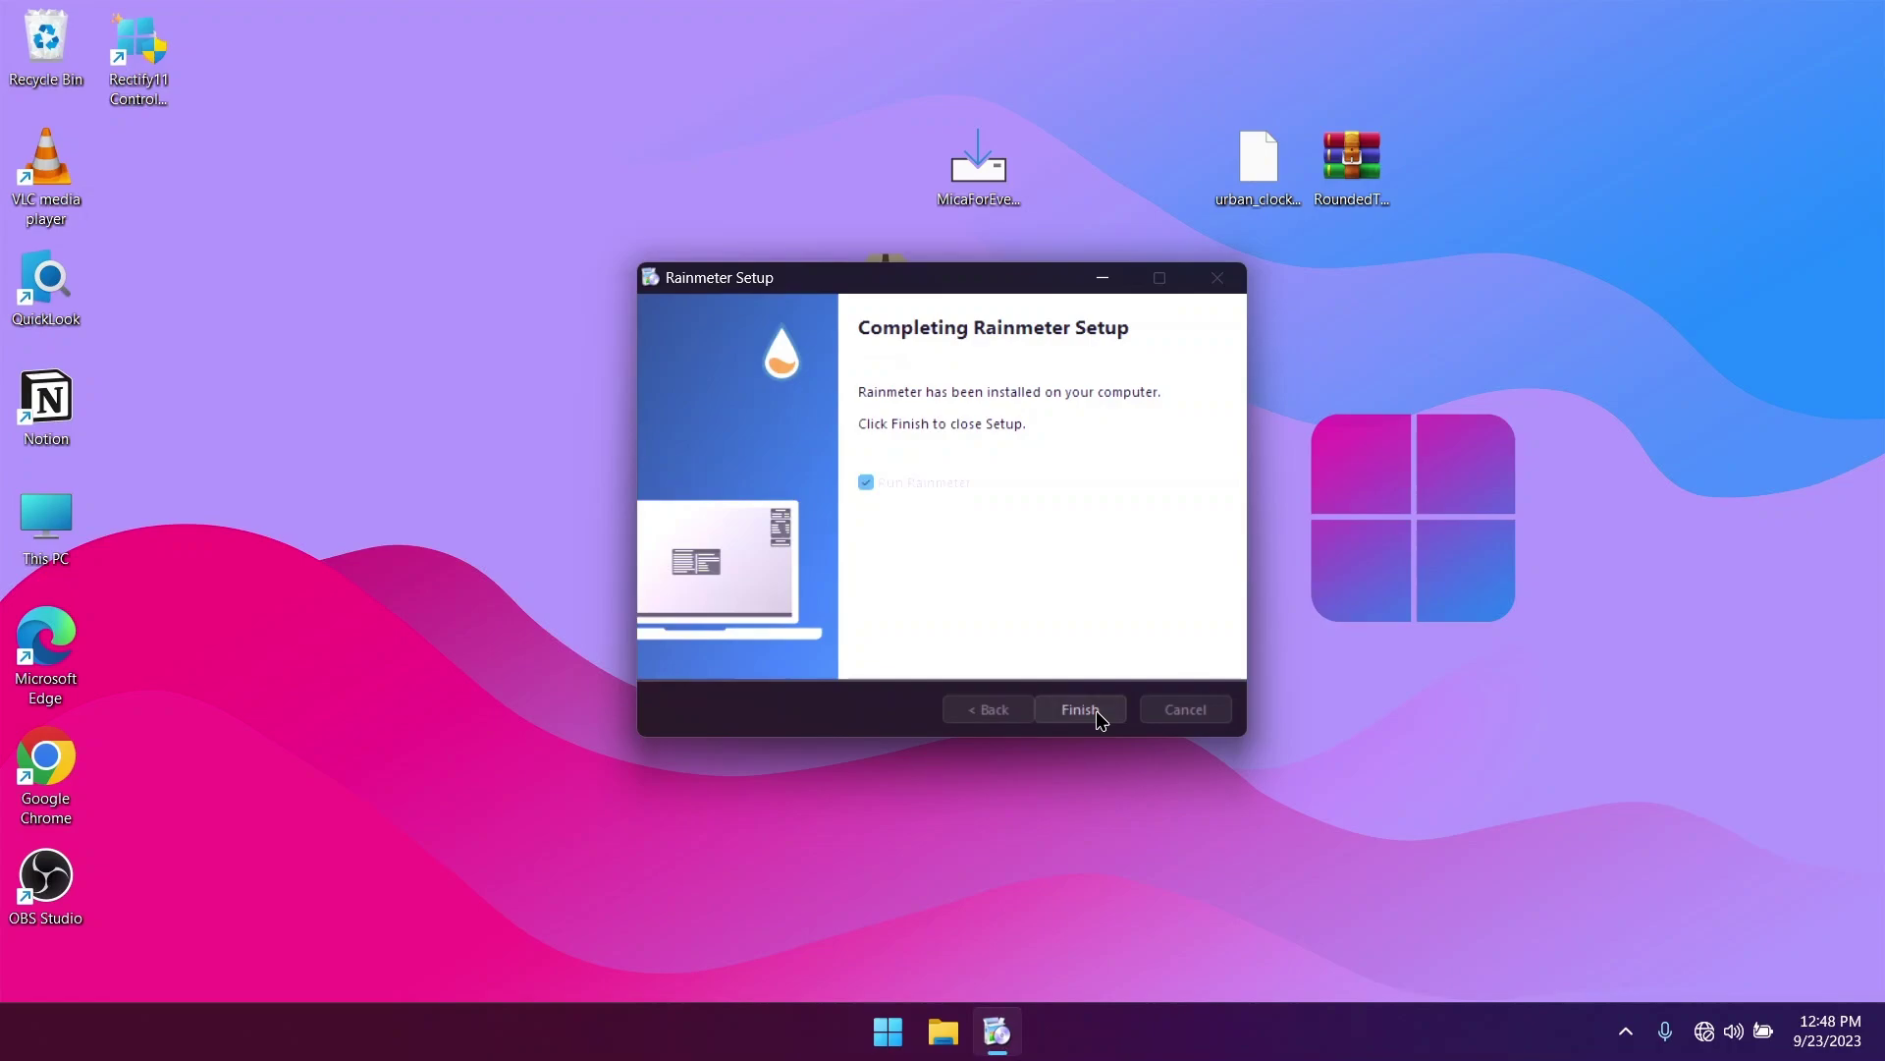
{"action": "left_click", "coordinate": [1096, 710]}
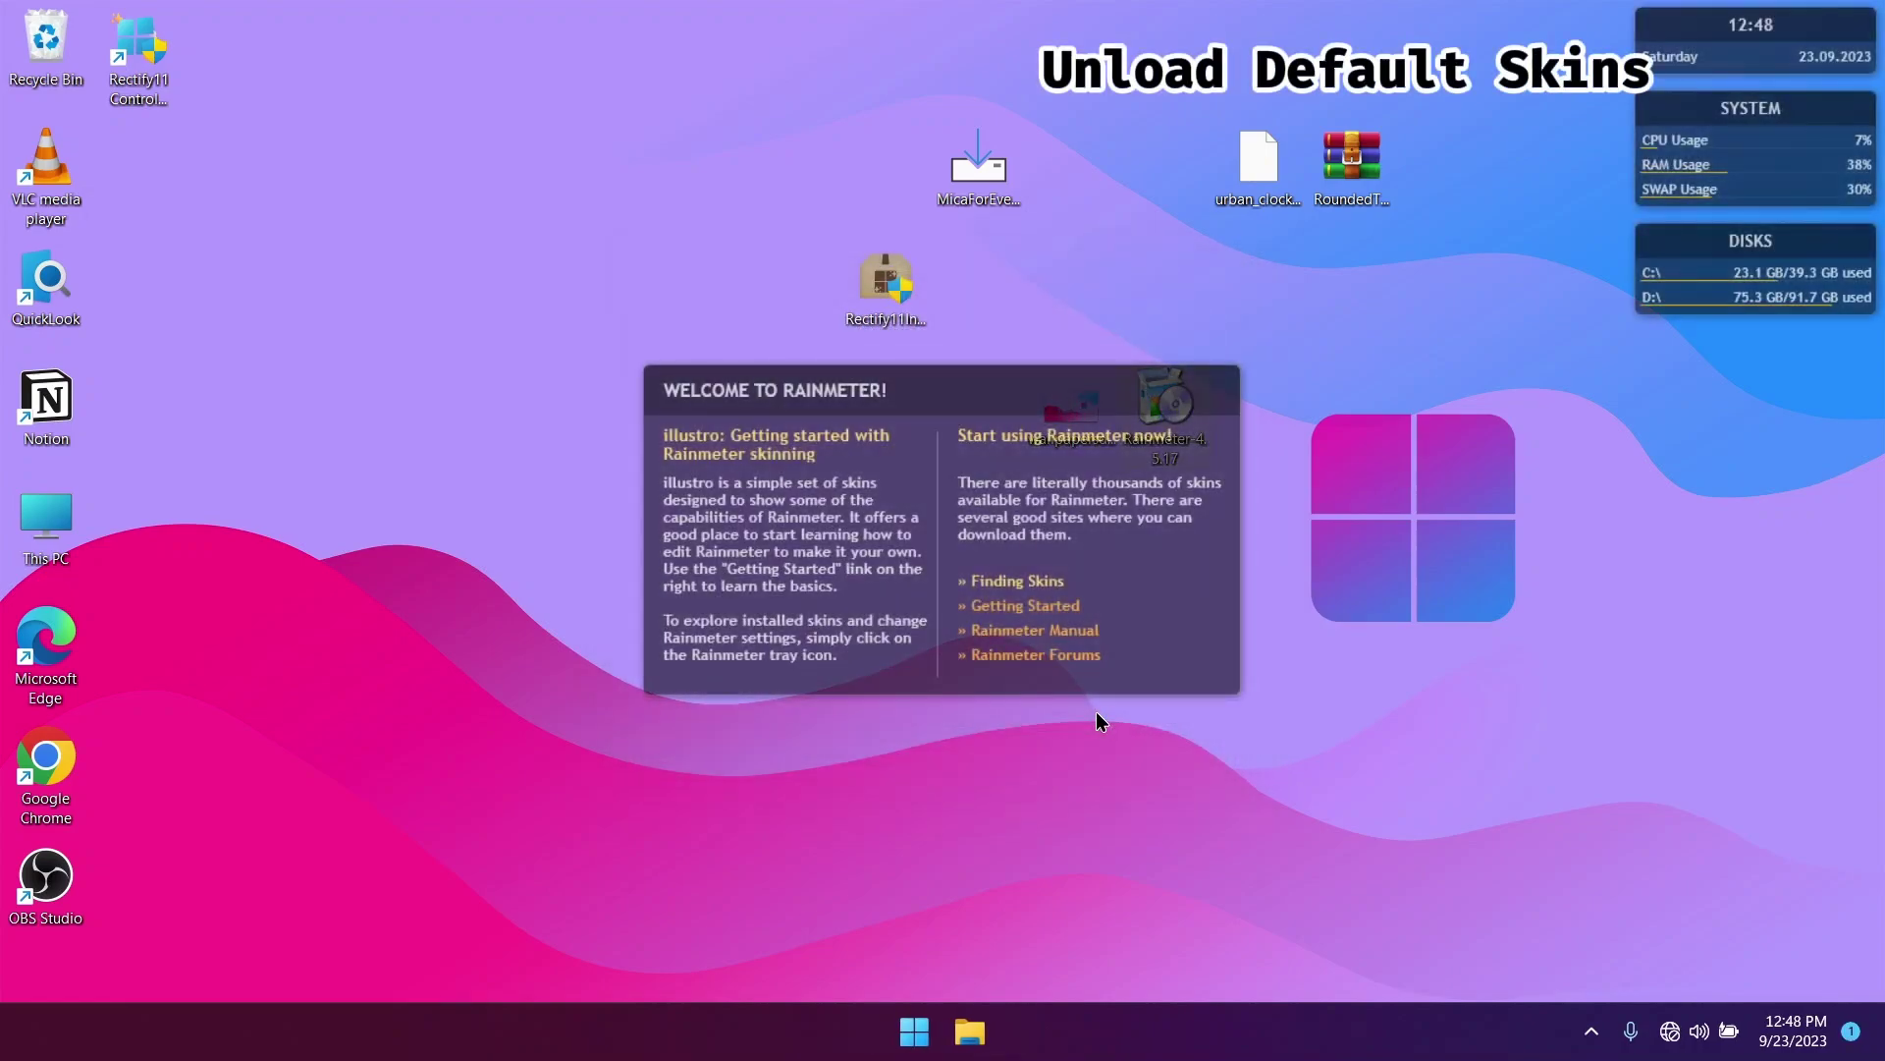
Step: Unload Rainmeter's default illustro skins from the desktop: Welcome, Clock, System and Disks
{"action": "right_click", "coordinate": [1128, 603]}
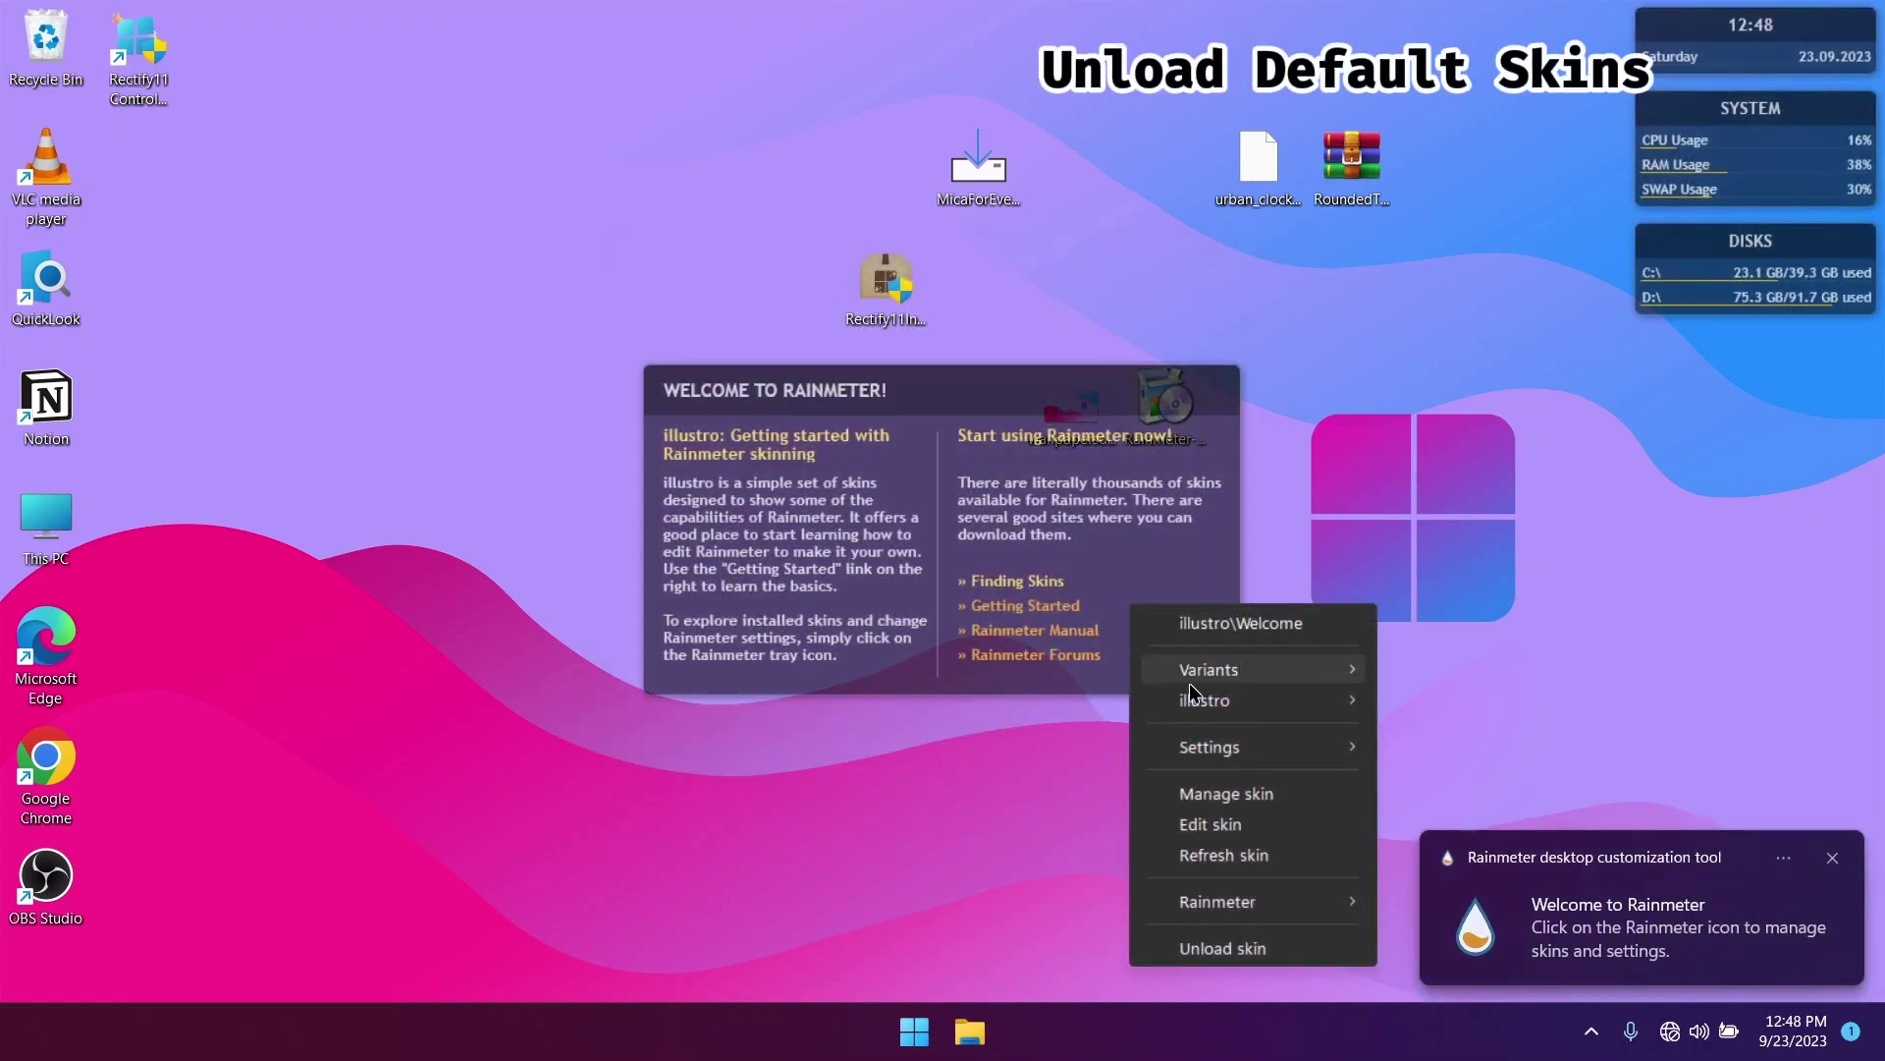
{"action": "left_click", "coordinate": [1178, 947]}
{"action": "right_click", "coordinate": [1735, 65]}
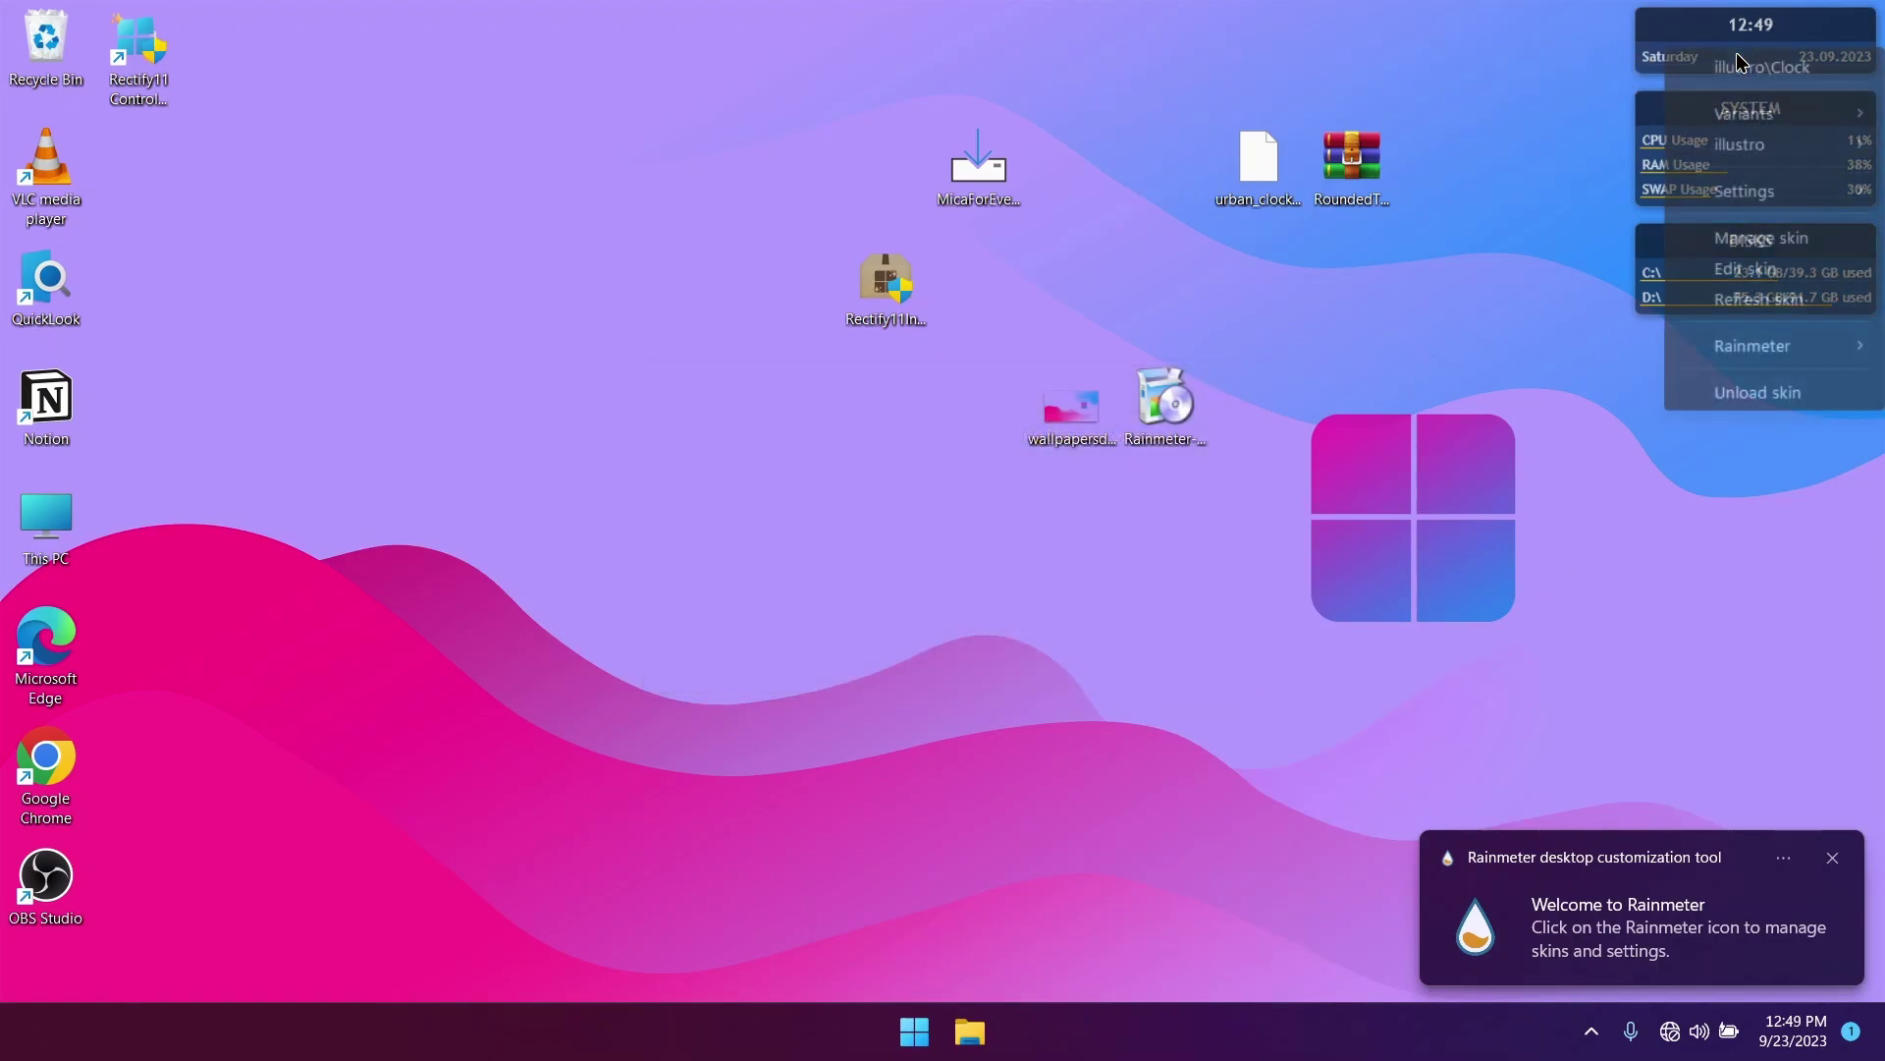
{"action": "left_click", "coordinate": [1723, 397]}
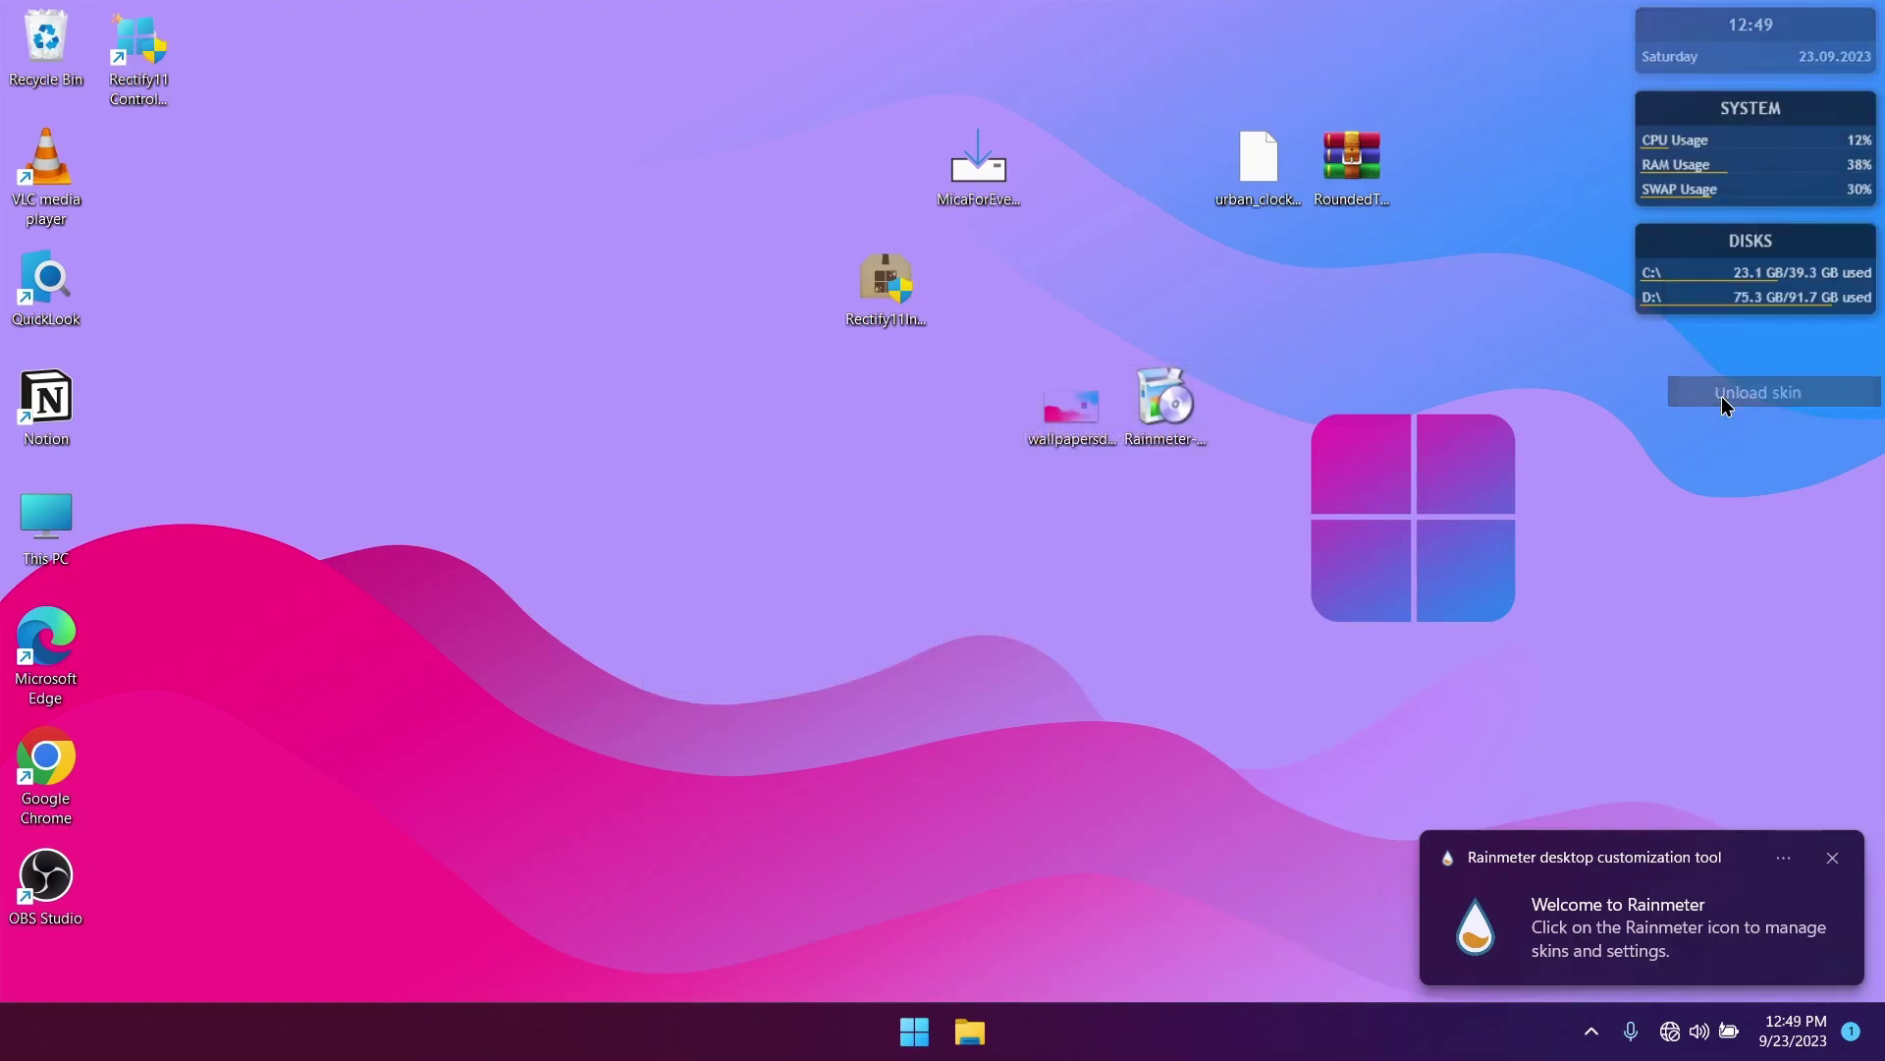
{"action": "right_click", "coordinate": [1746, 144]}
{"action": "left_click", "coordinate": [1740, 491]}
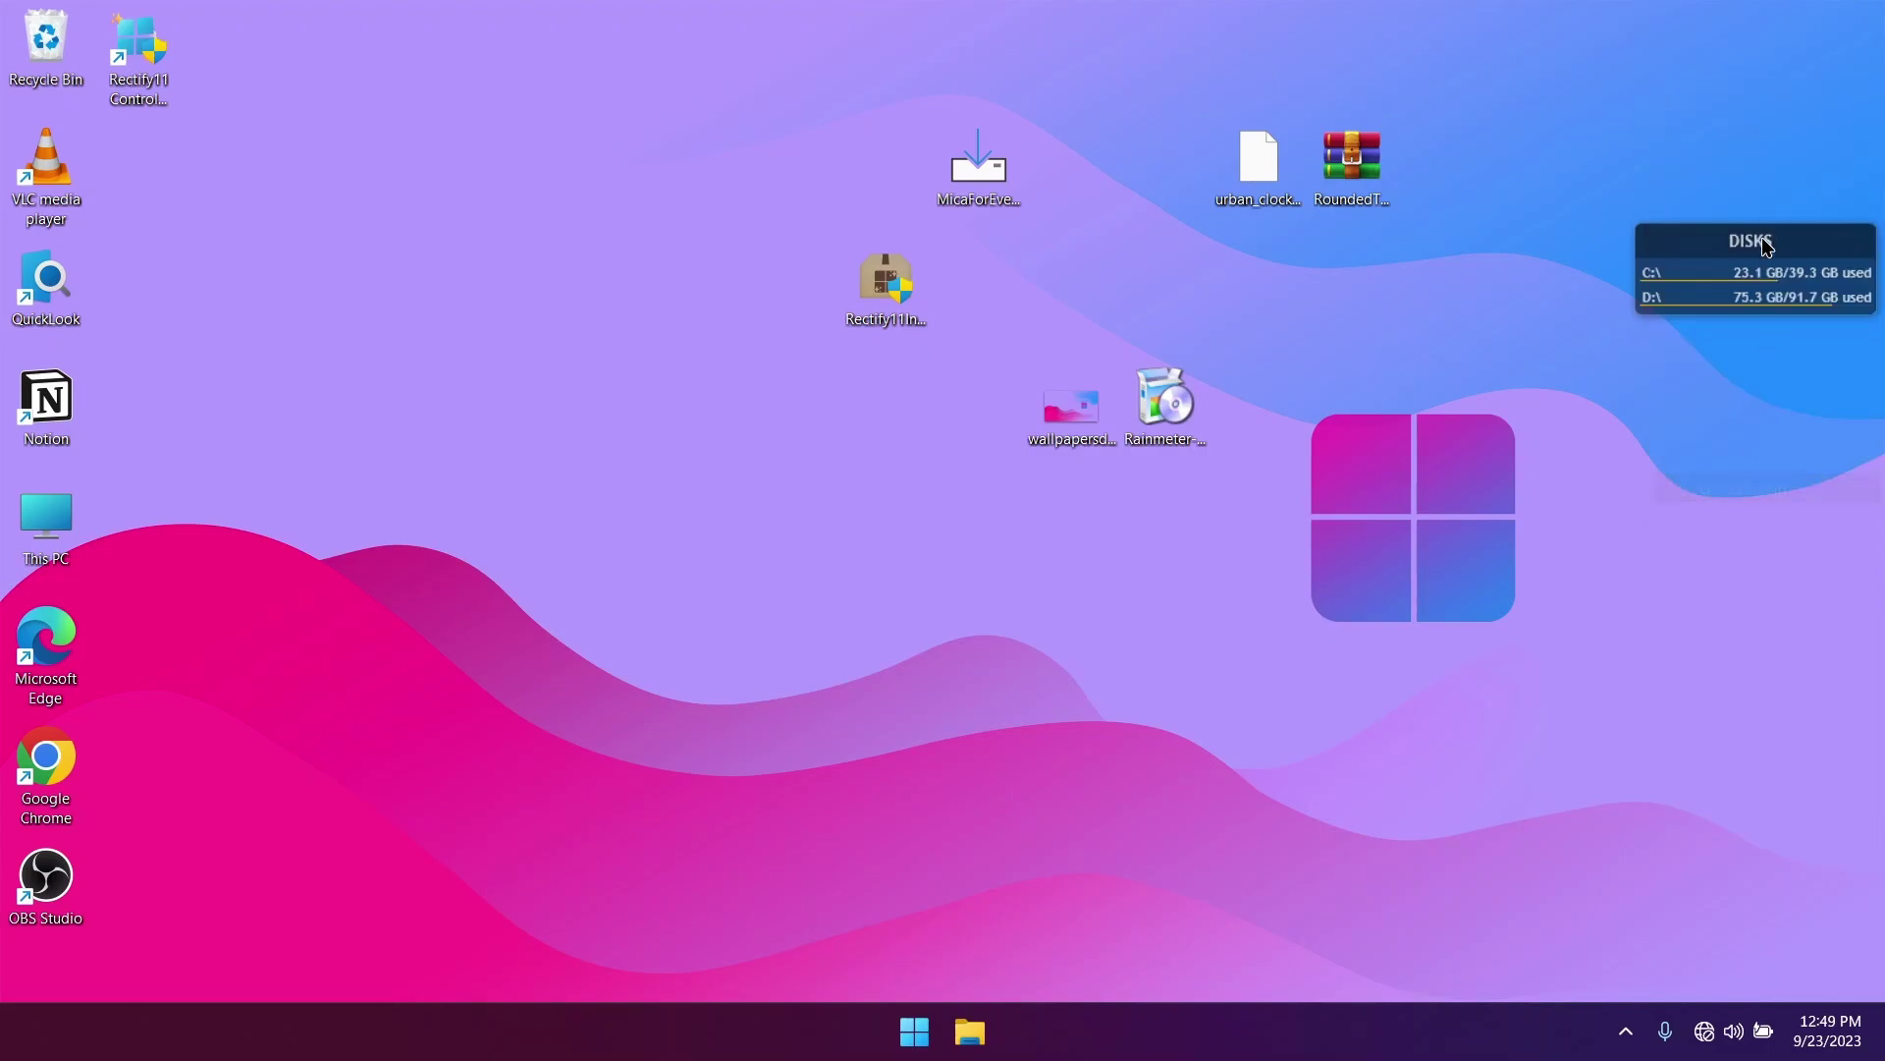
{"action": "right_click", "coordinate": [1783, 245]}
{"action": "left_click", "coordinate": [1756, 574]}
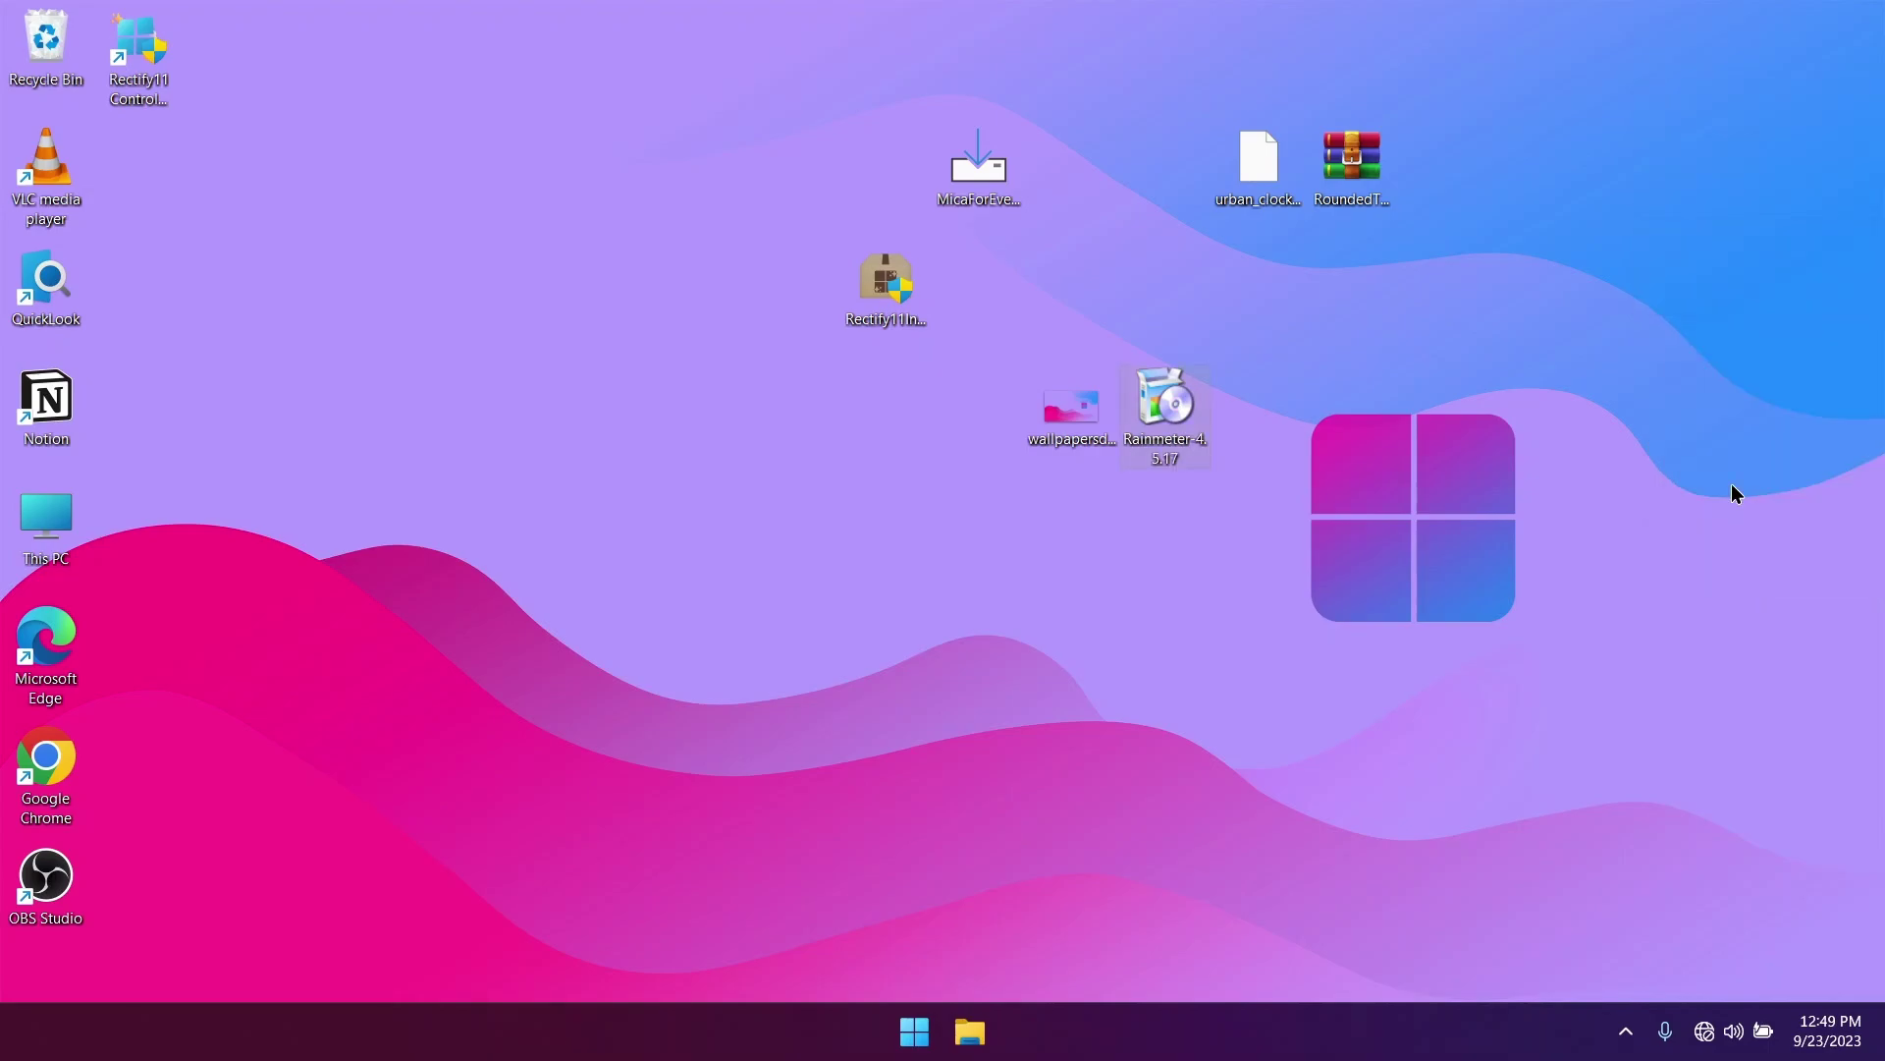
Step: Install and load the Urban Clock 1 Rainmeter skin, and shift the clock slightly inward from the desktop's upper-left corner
{"action": "left_click", "coordinate": [1258, 165]}
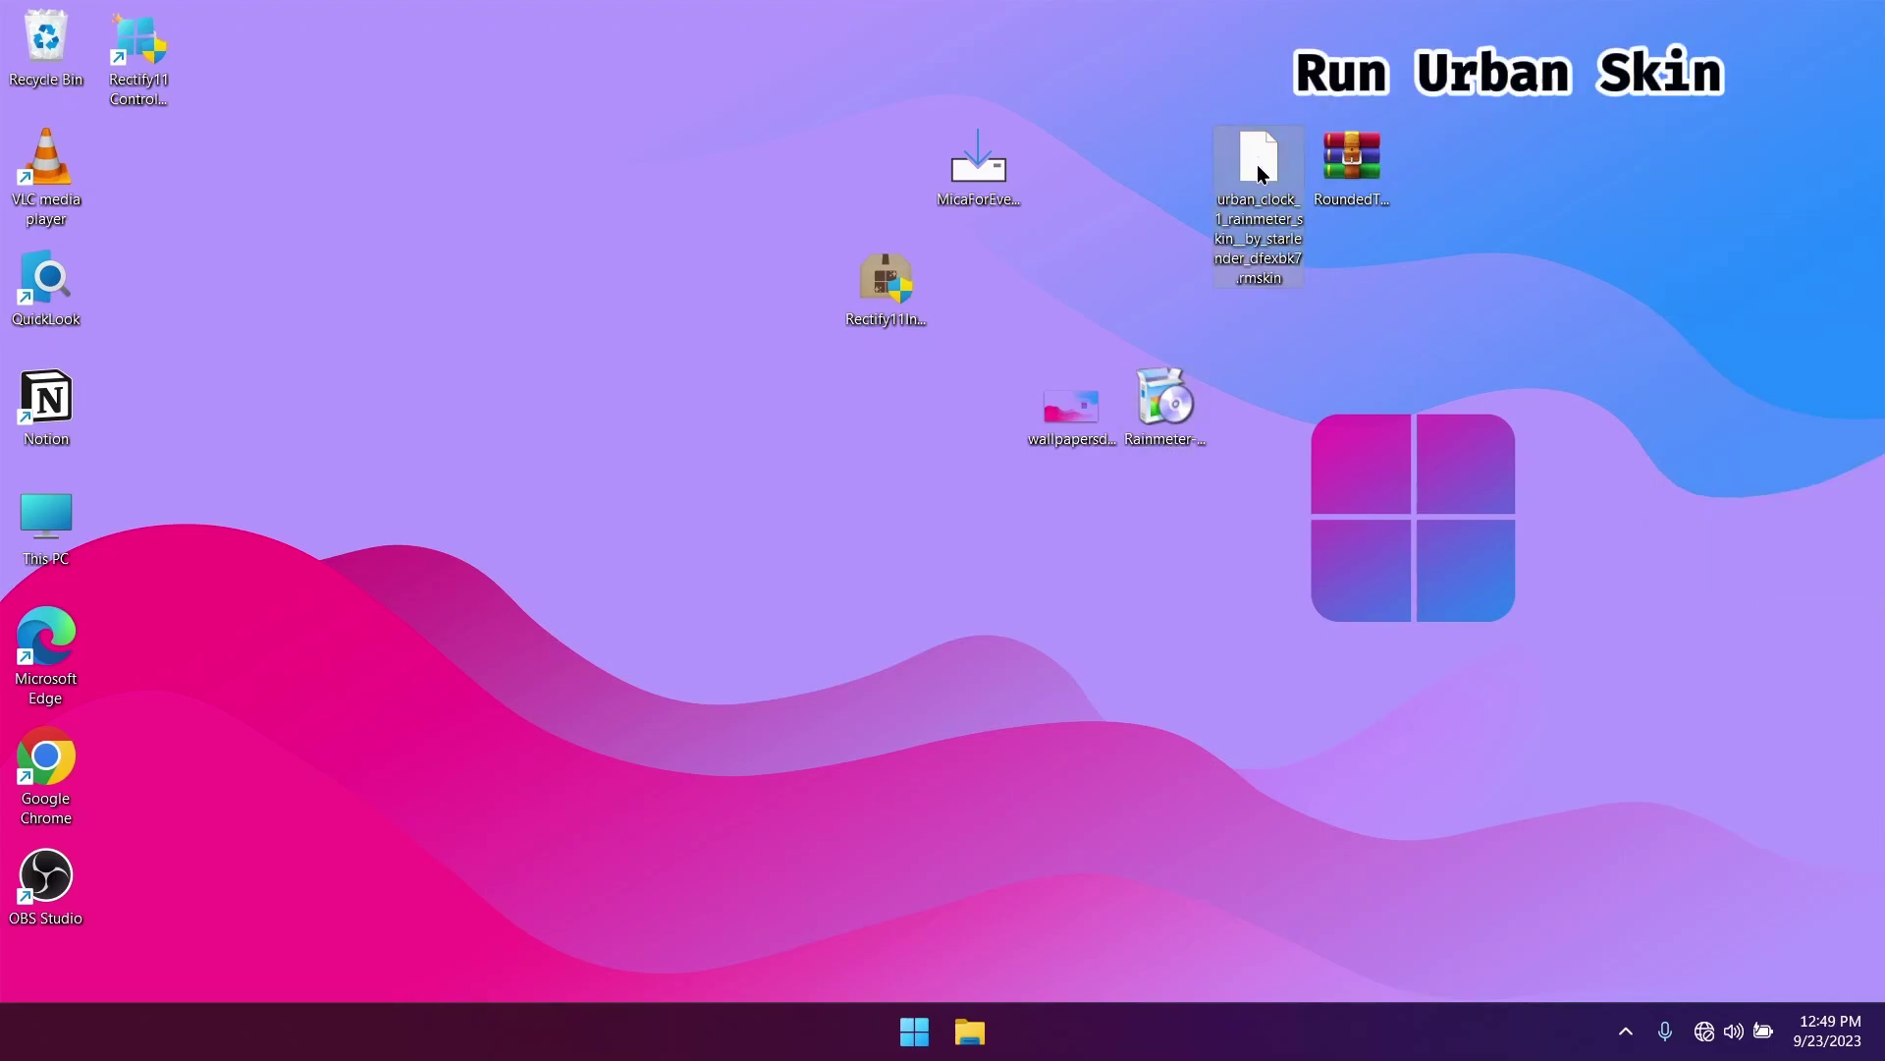
{"action": "double_click", "coordinate": [1259, 167]}
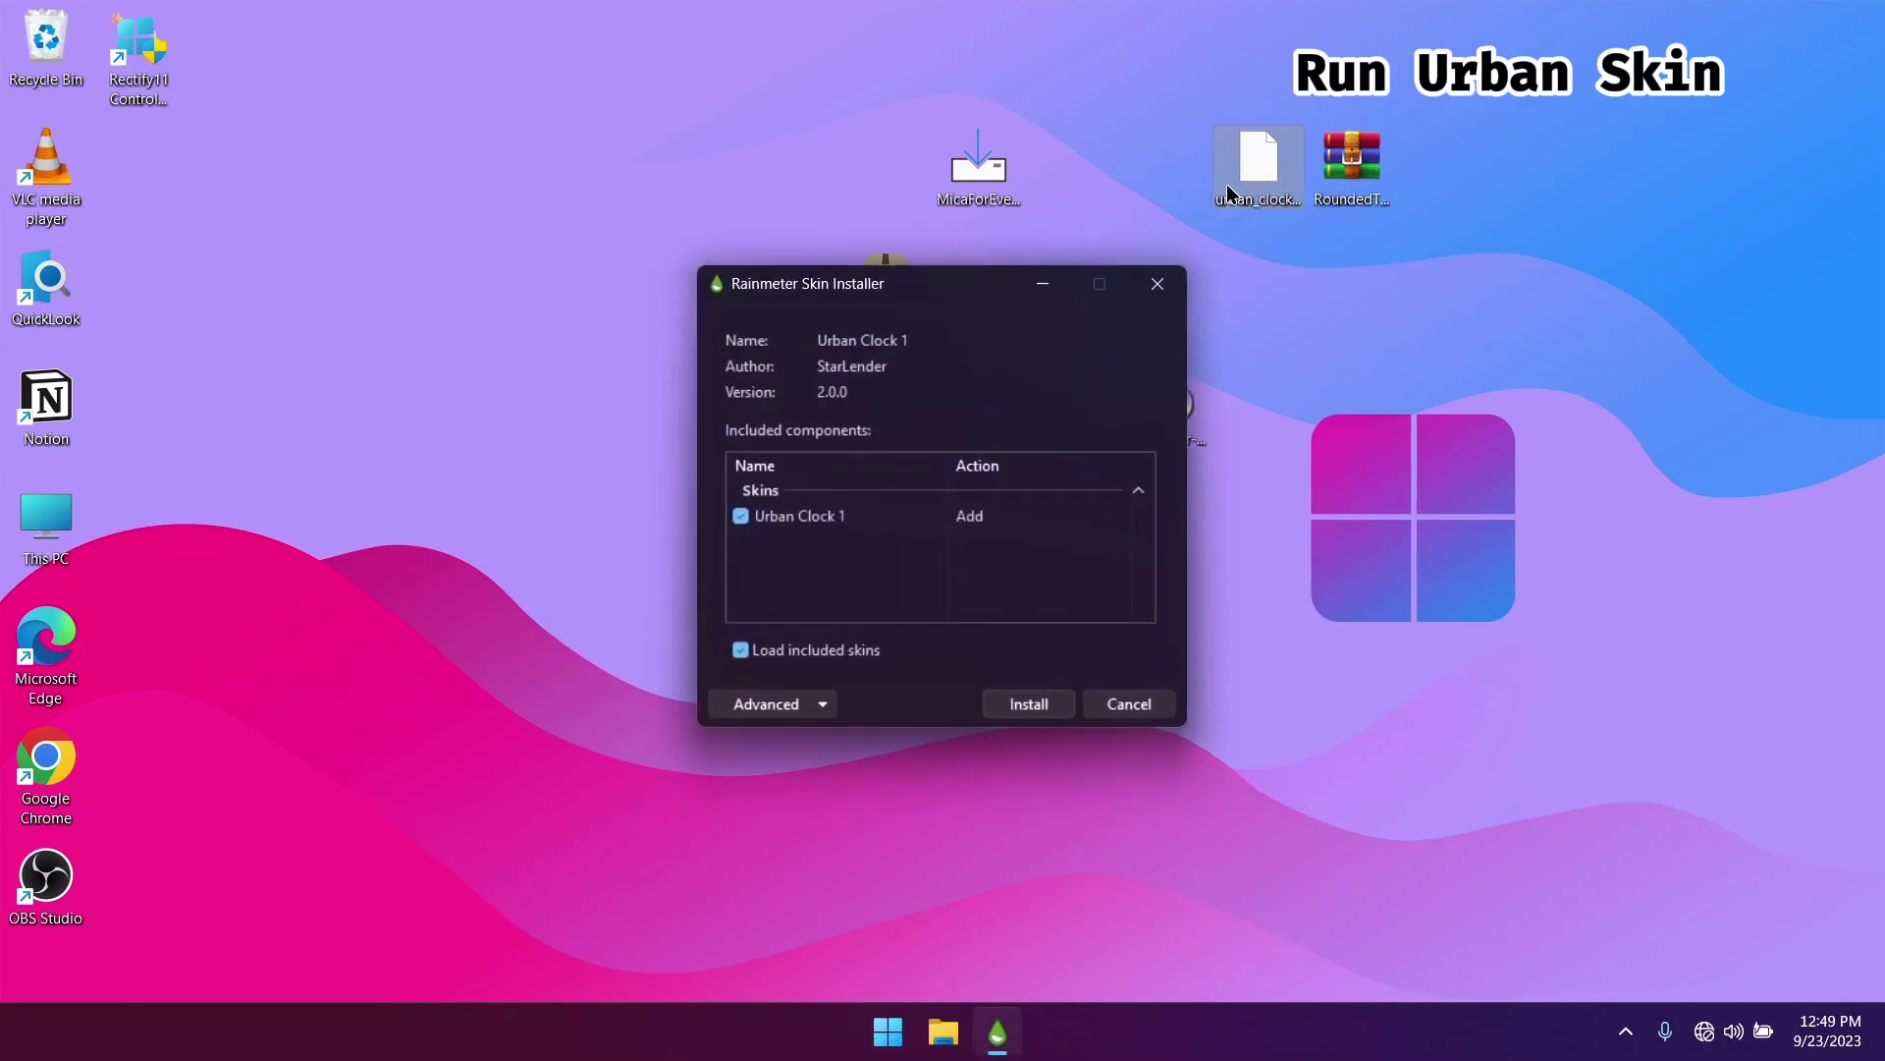
{"action": "left_click", "coordinate": [1020, 695]}
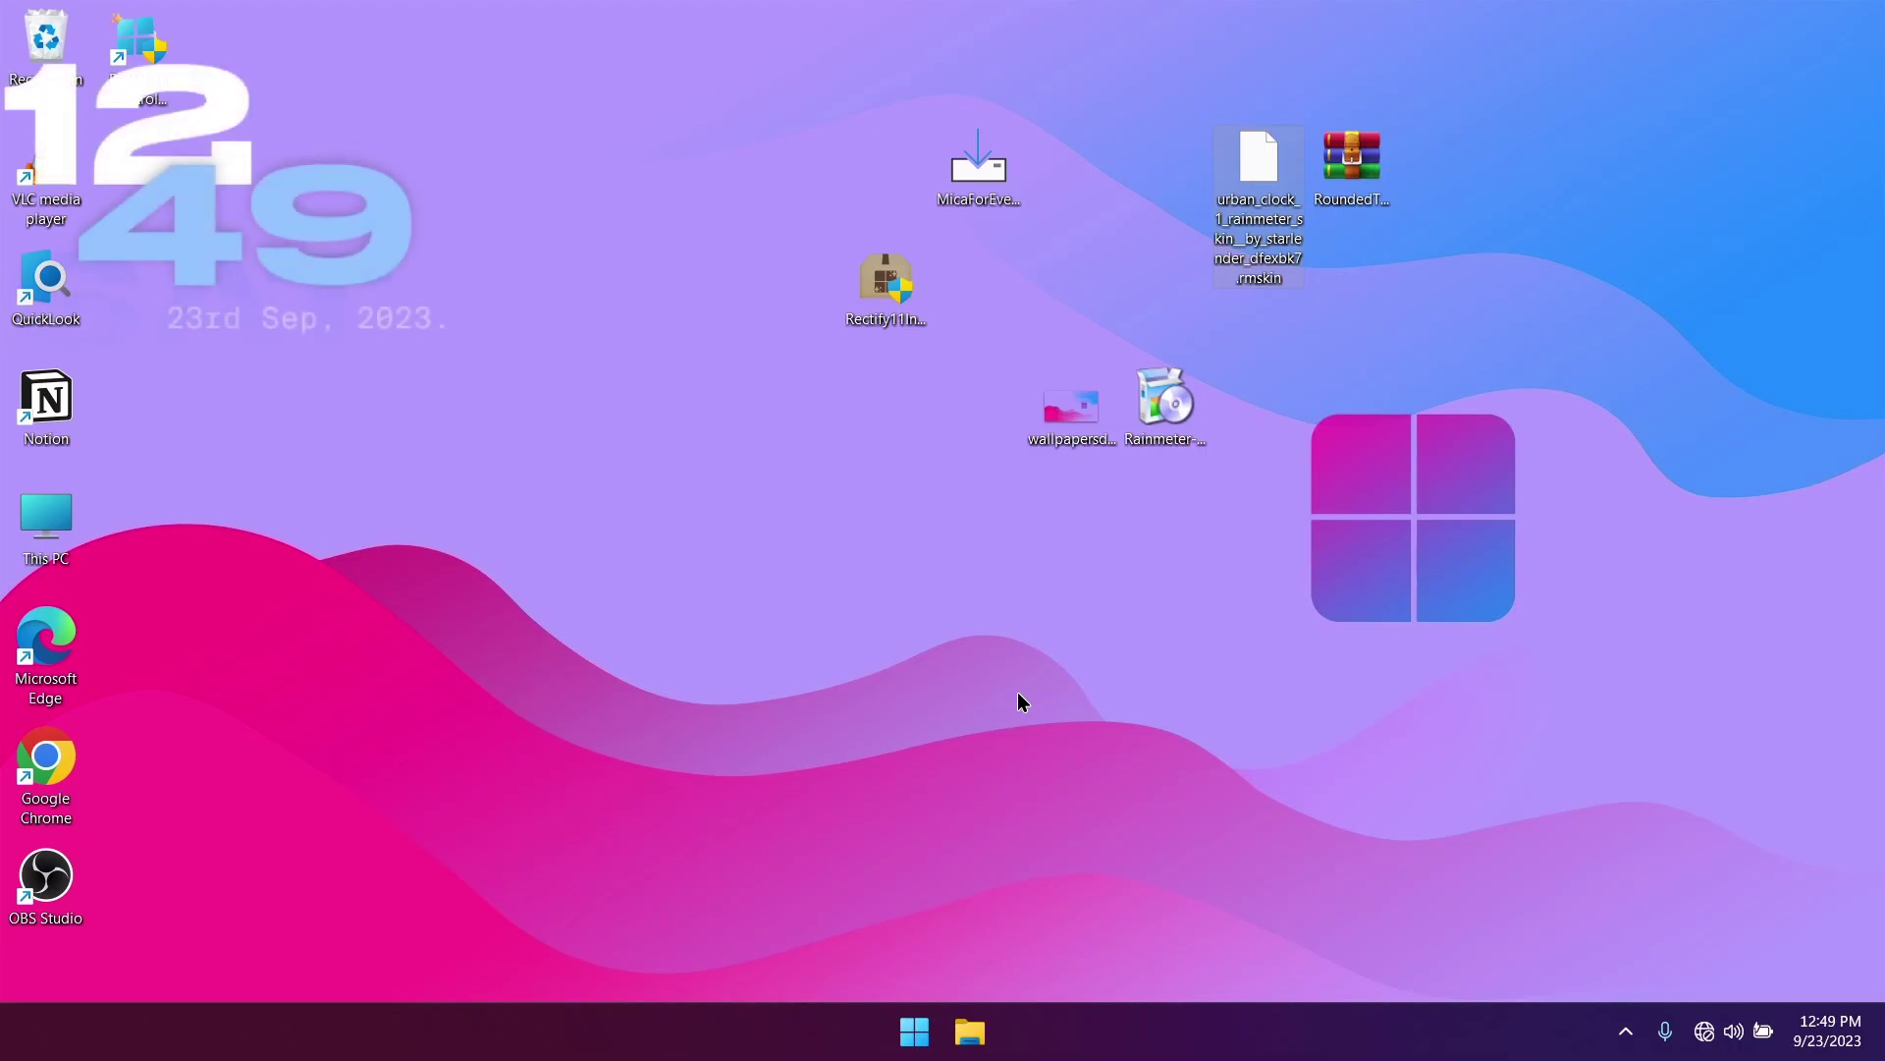
{"action": "left_click_drag", "start_coordinate": [338, 243], "coordinate": [396, 265]}
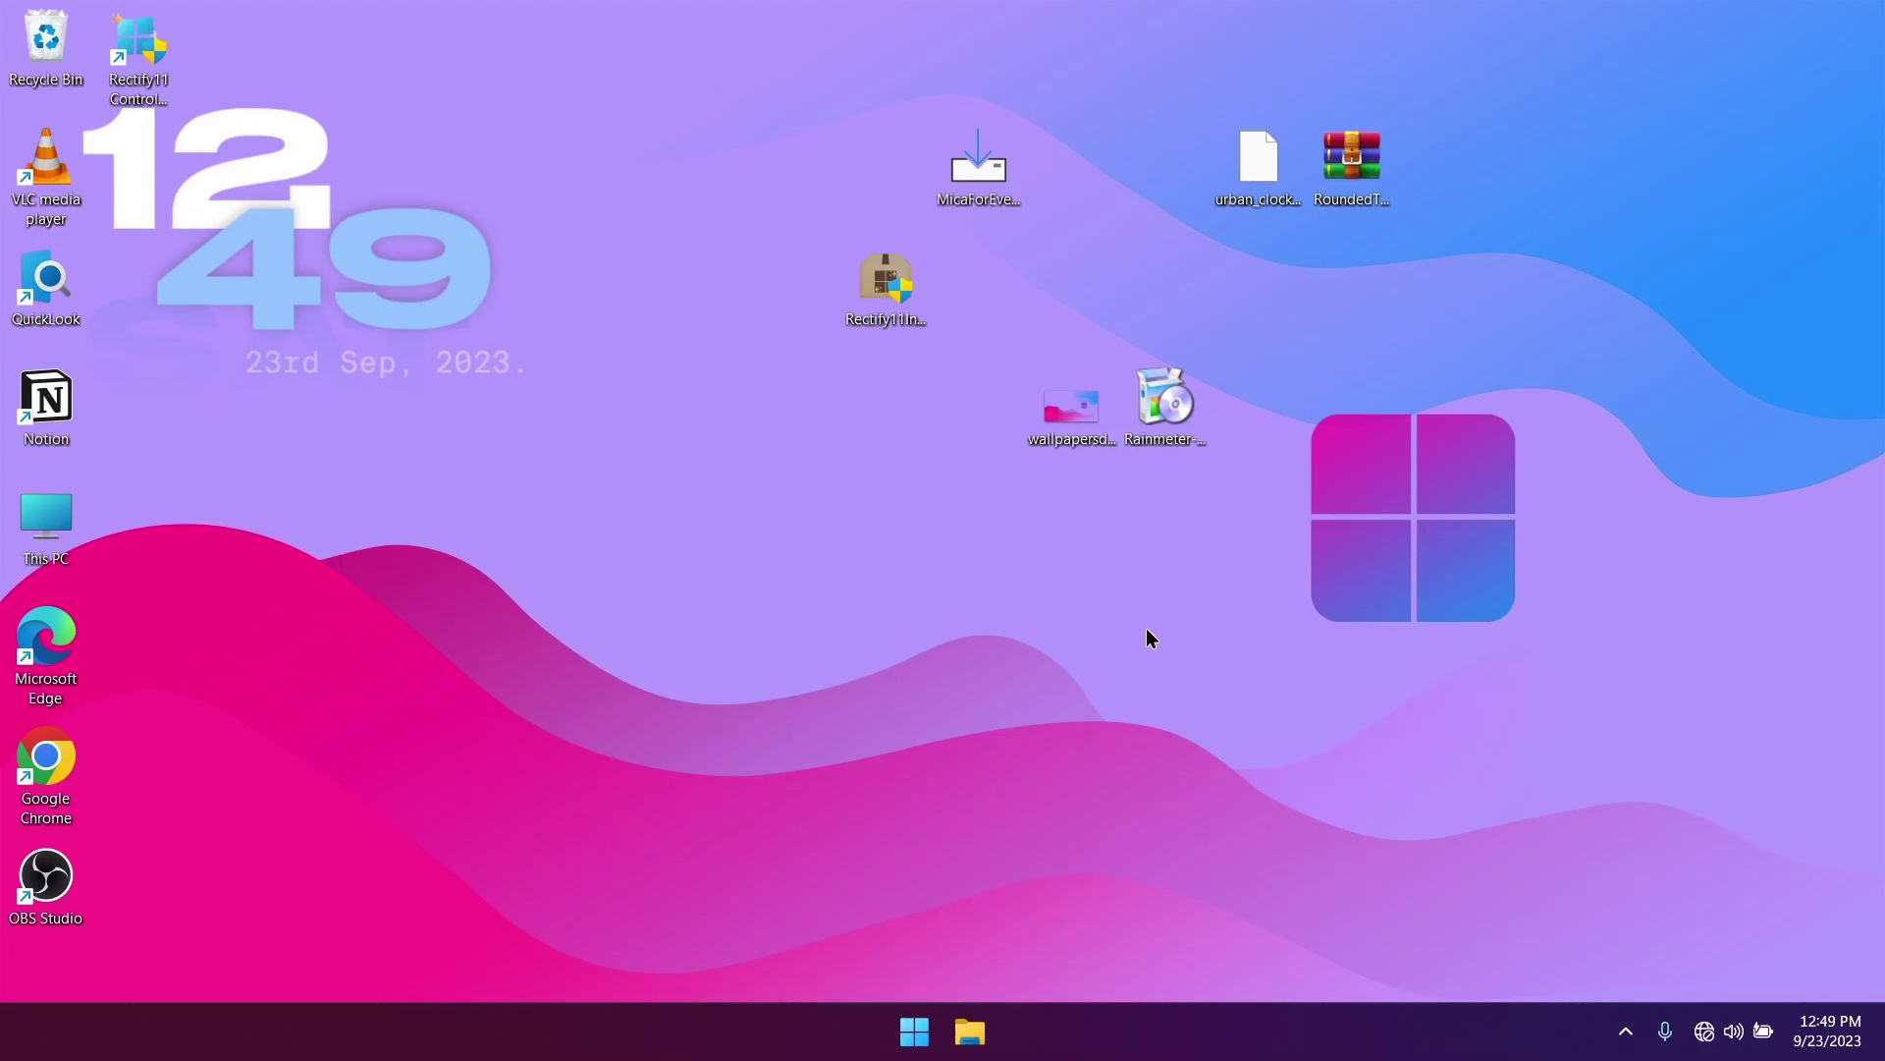
Step: Extract the RoundedTB_R3.1 archive into its own folder with WinRAR and place that folder beneath the archive on the desktop
{"action": "left_click", "coordinate": [1359, 151]}
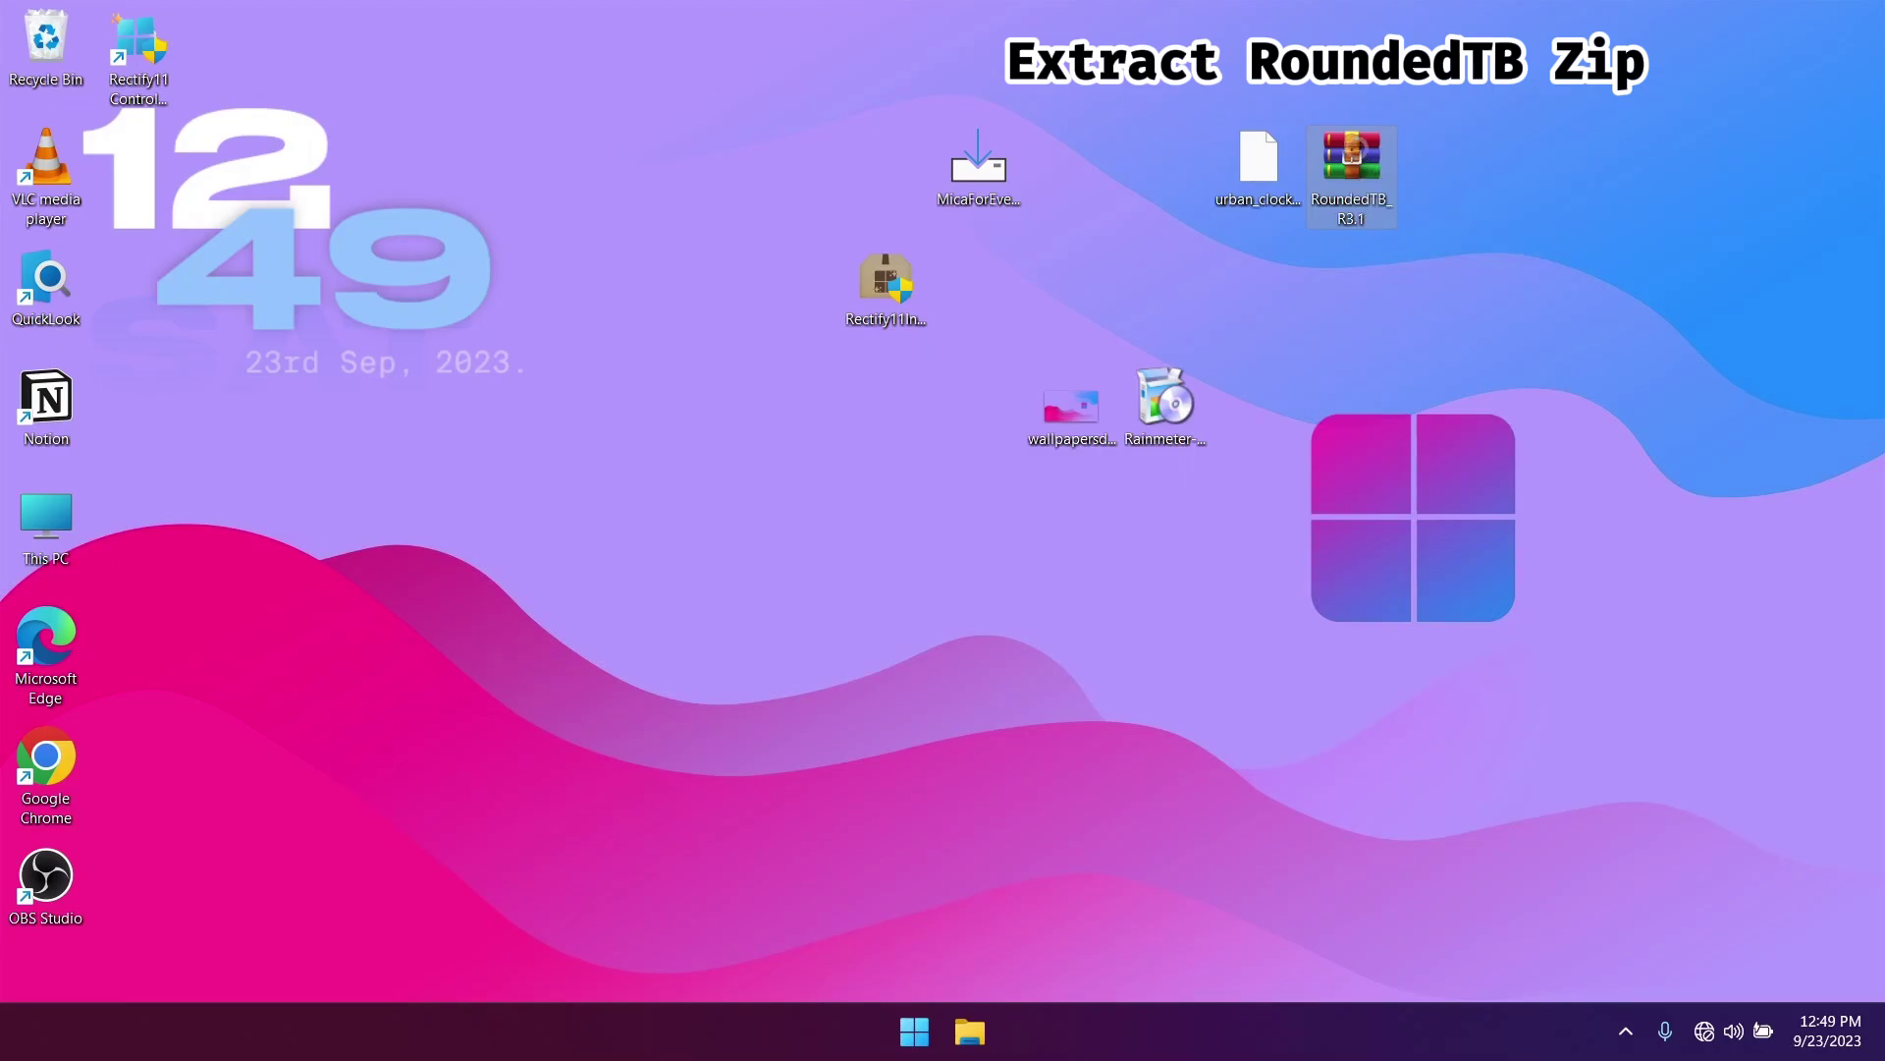
{"action": "right_click", "coordinate": [1357, 152]}
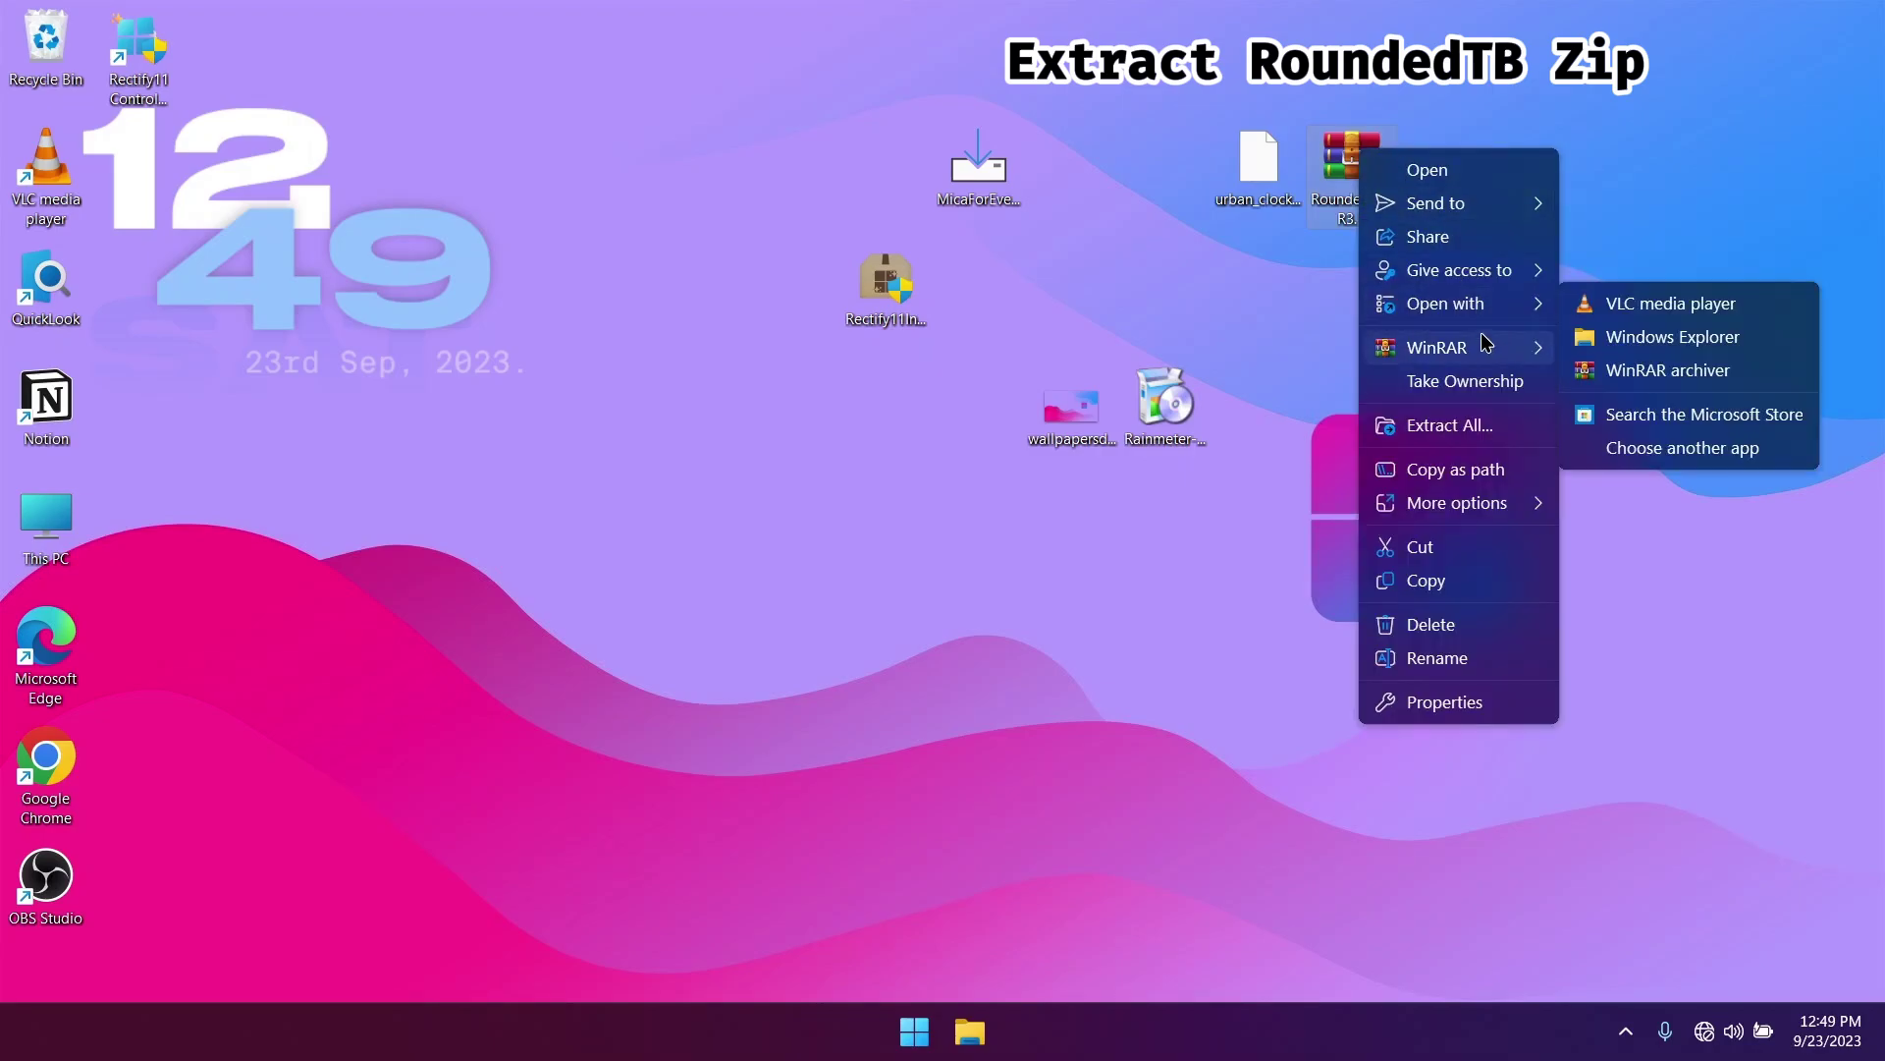
{"action": "mouse_move", "coordinate": [1475, 350]}
{"action": "left_click", "coordinate": [1636, 422]}
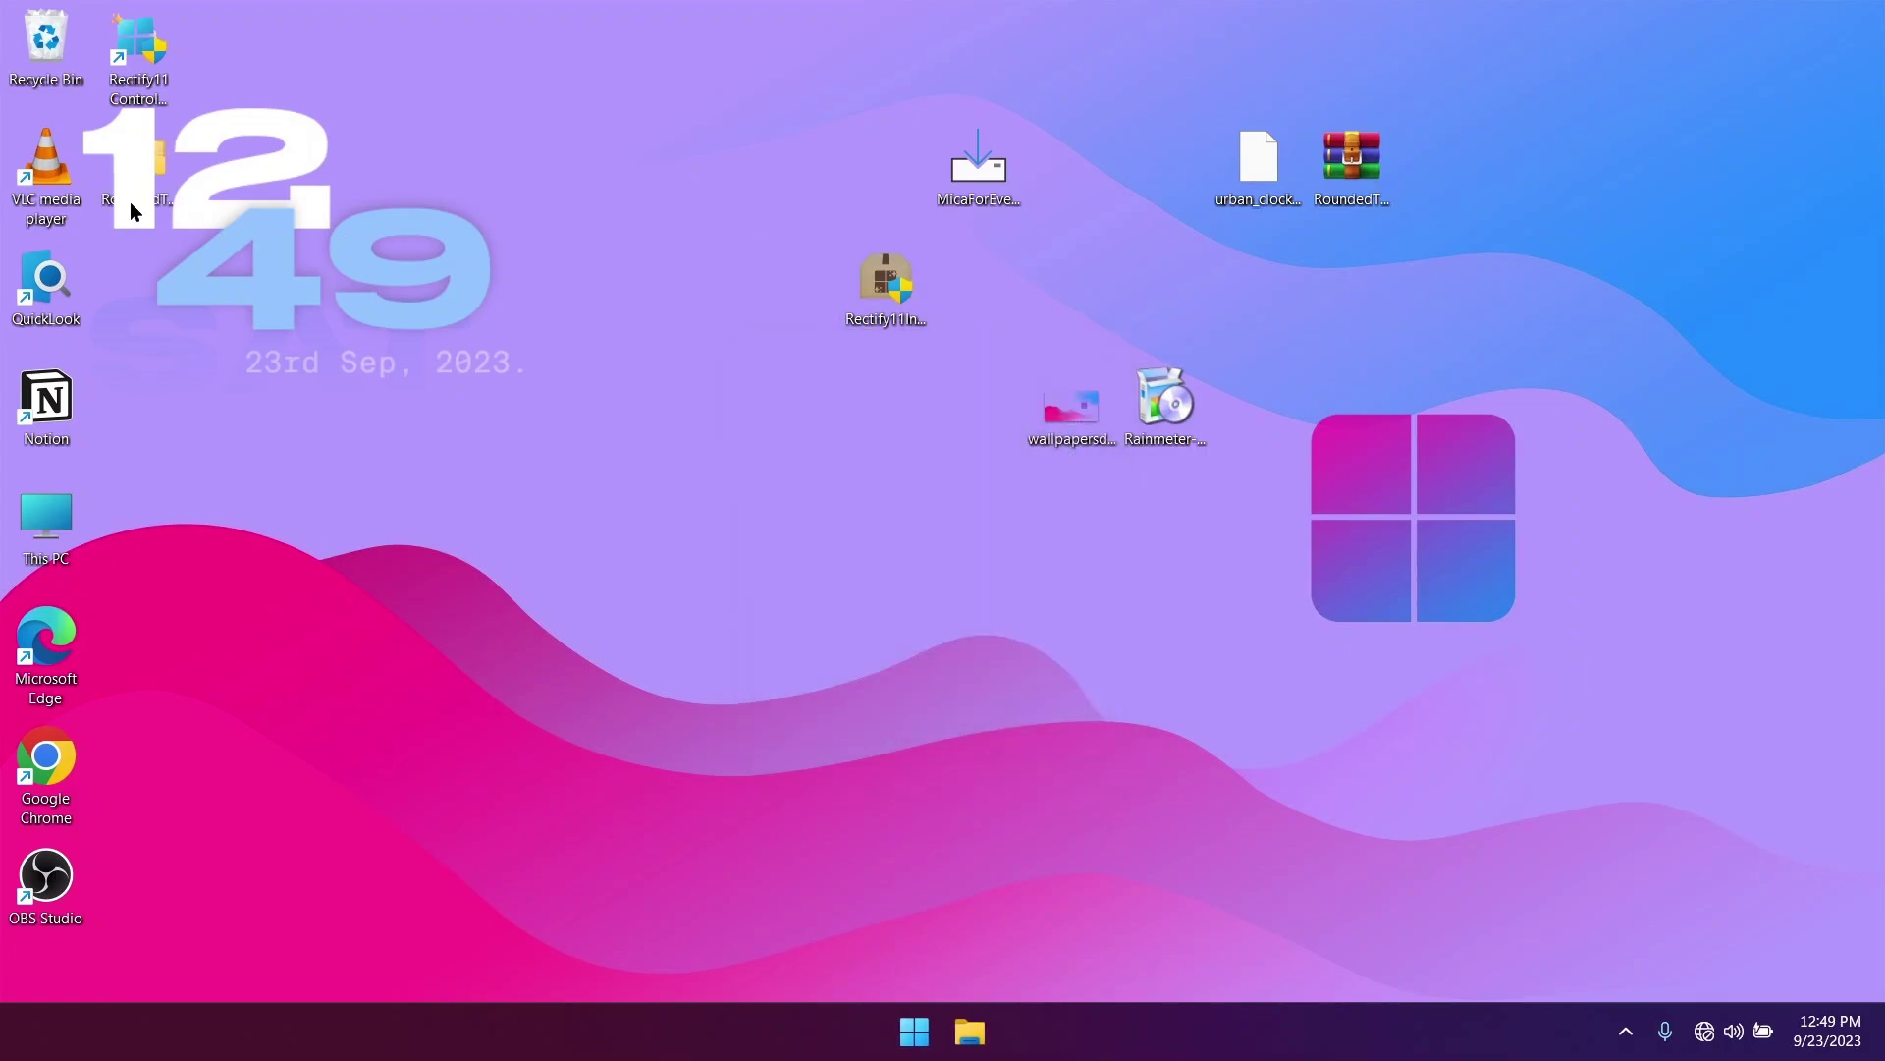
{"action": "left_click_drag", "start_coordinate": [113, 181], "coordinate": [1353, 295]}
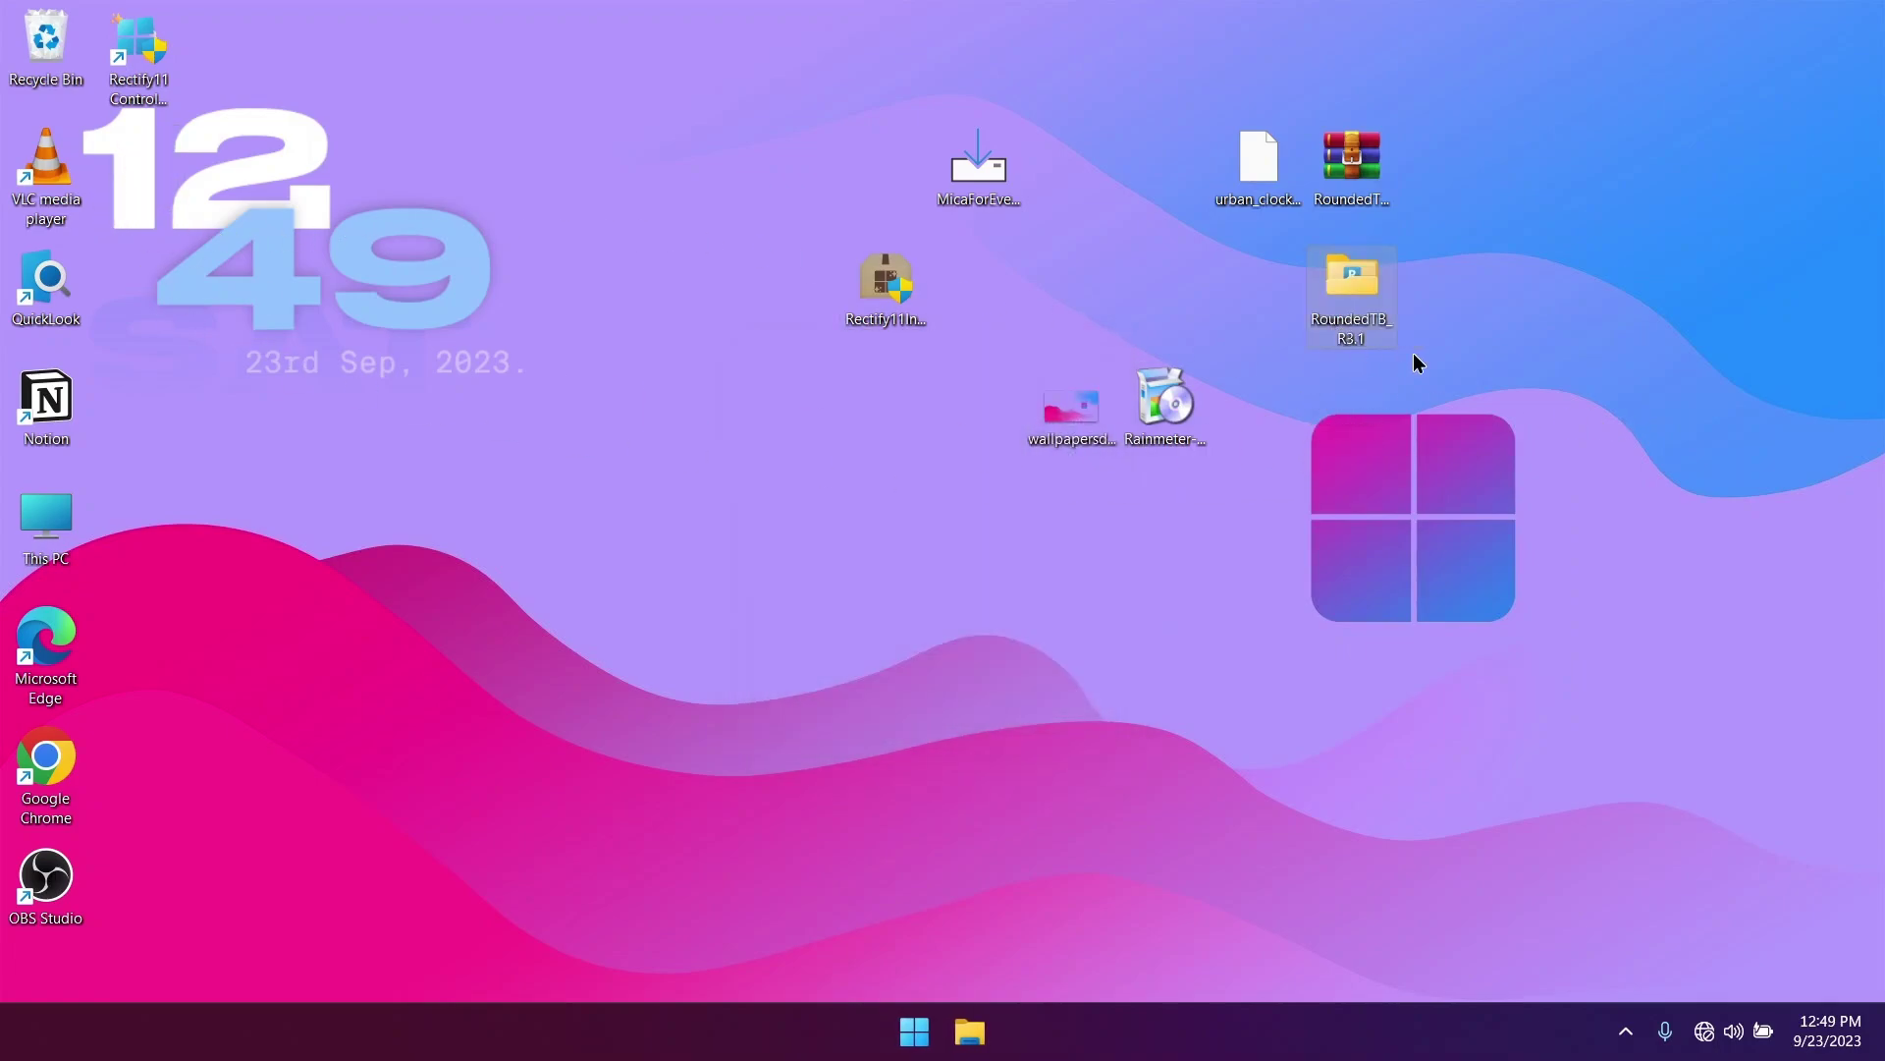
Step: Copy the RoundedTB_R3.1 folder from the desktop to the root of Local Disk (C:)
{"action": "right_click", "coordinate": [1351, 286]}
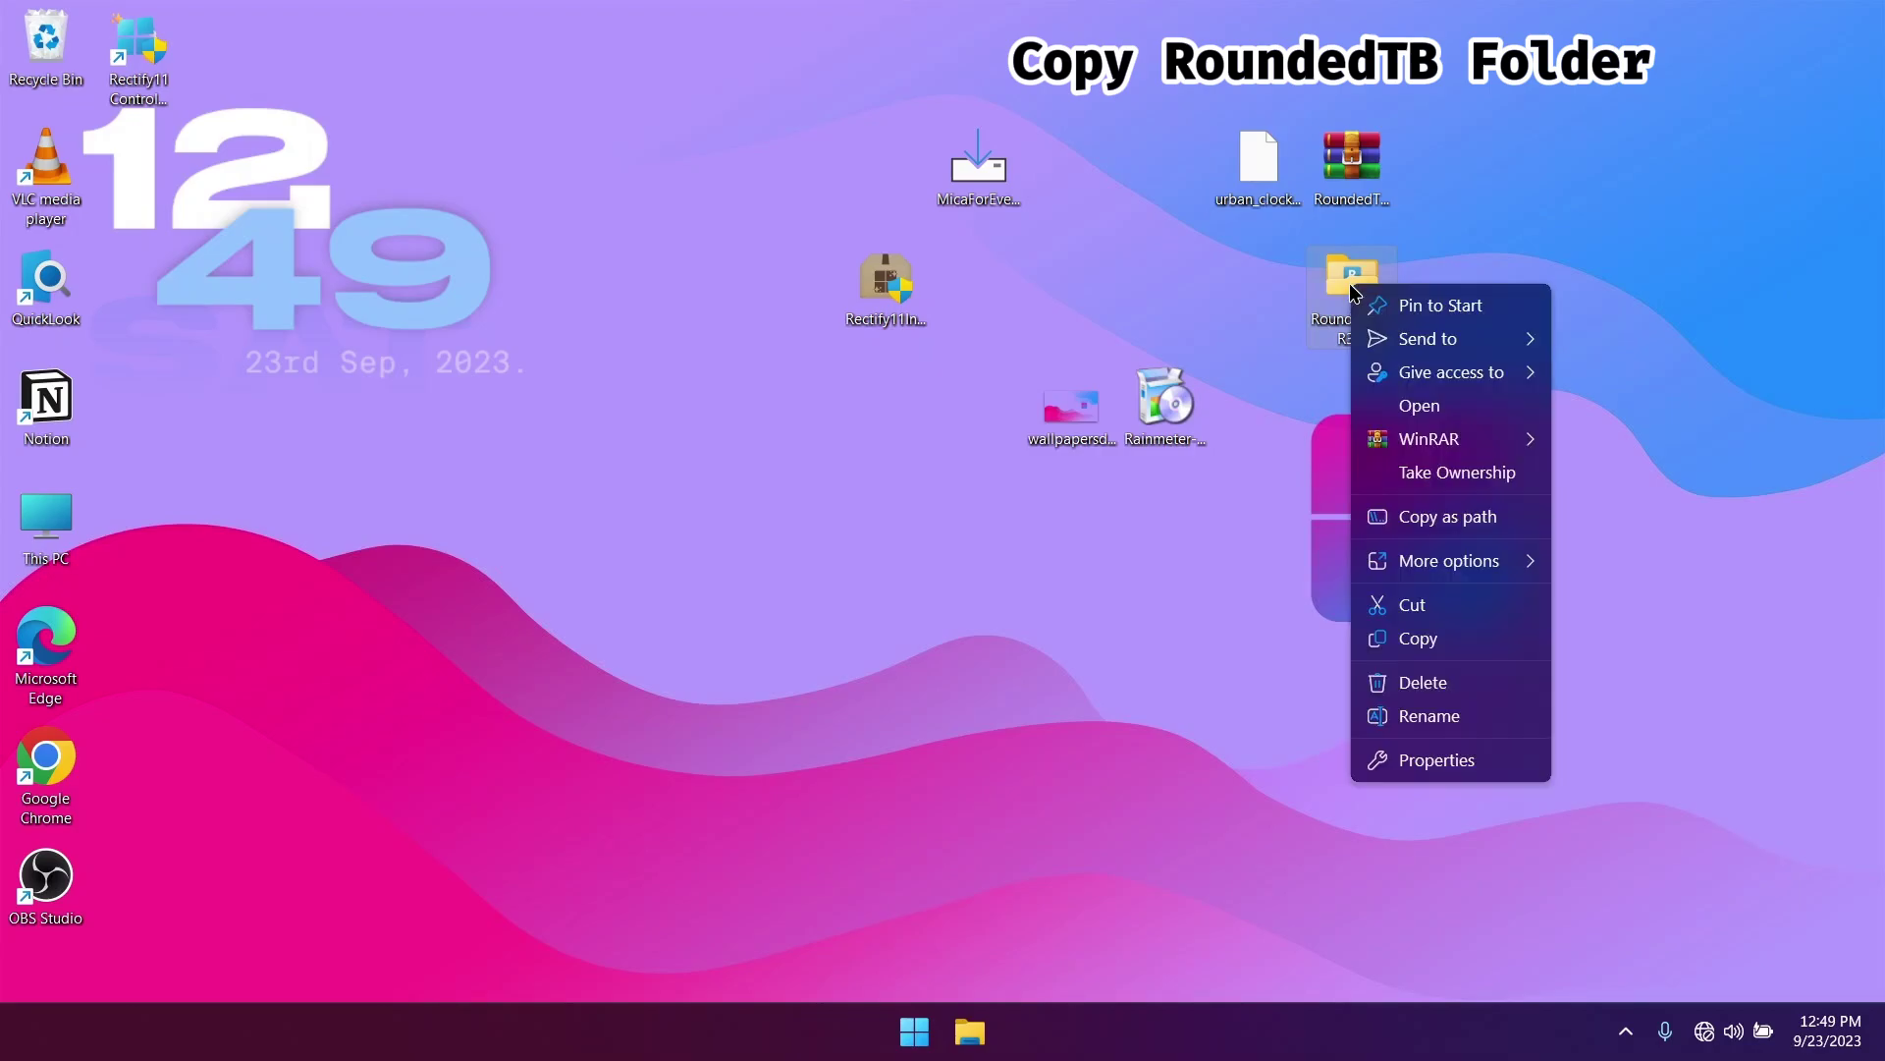
{"action": "left_click", "coordinate": [1469, 648]}
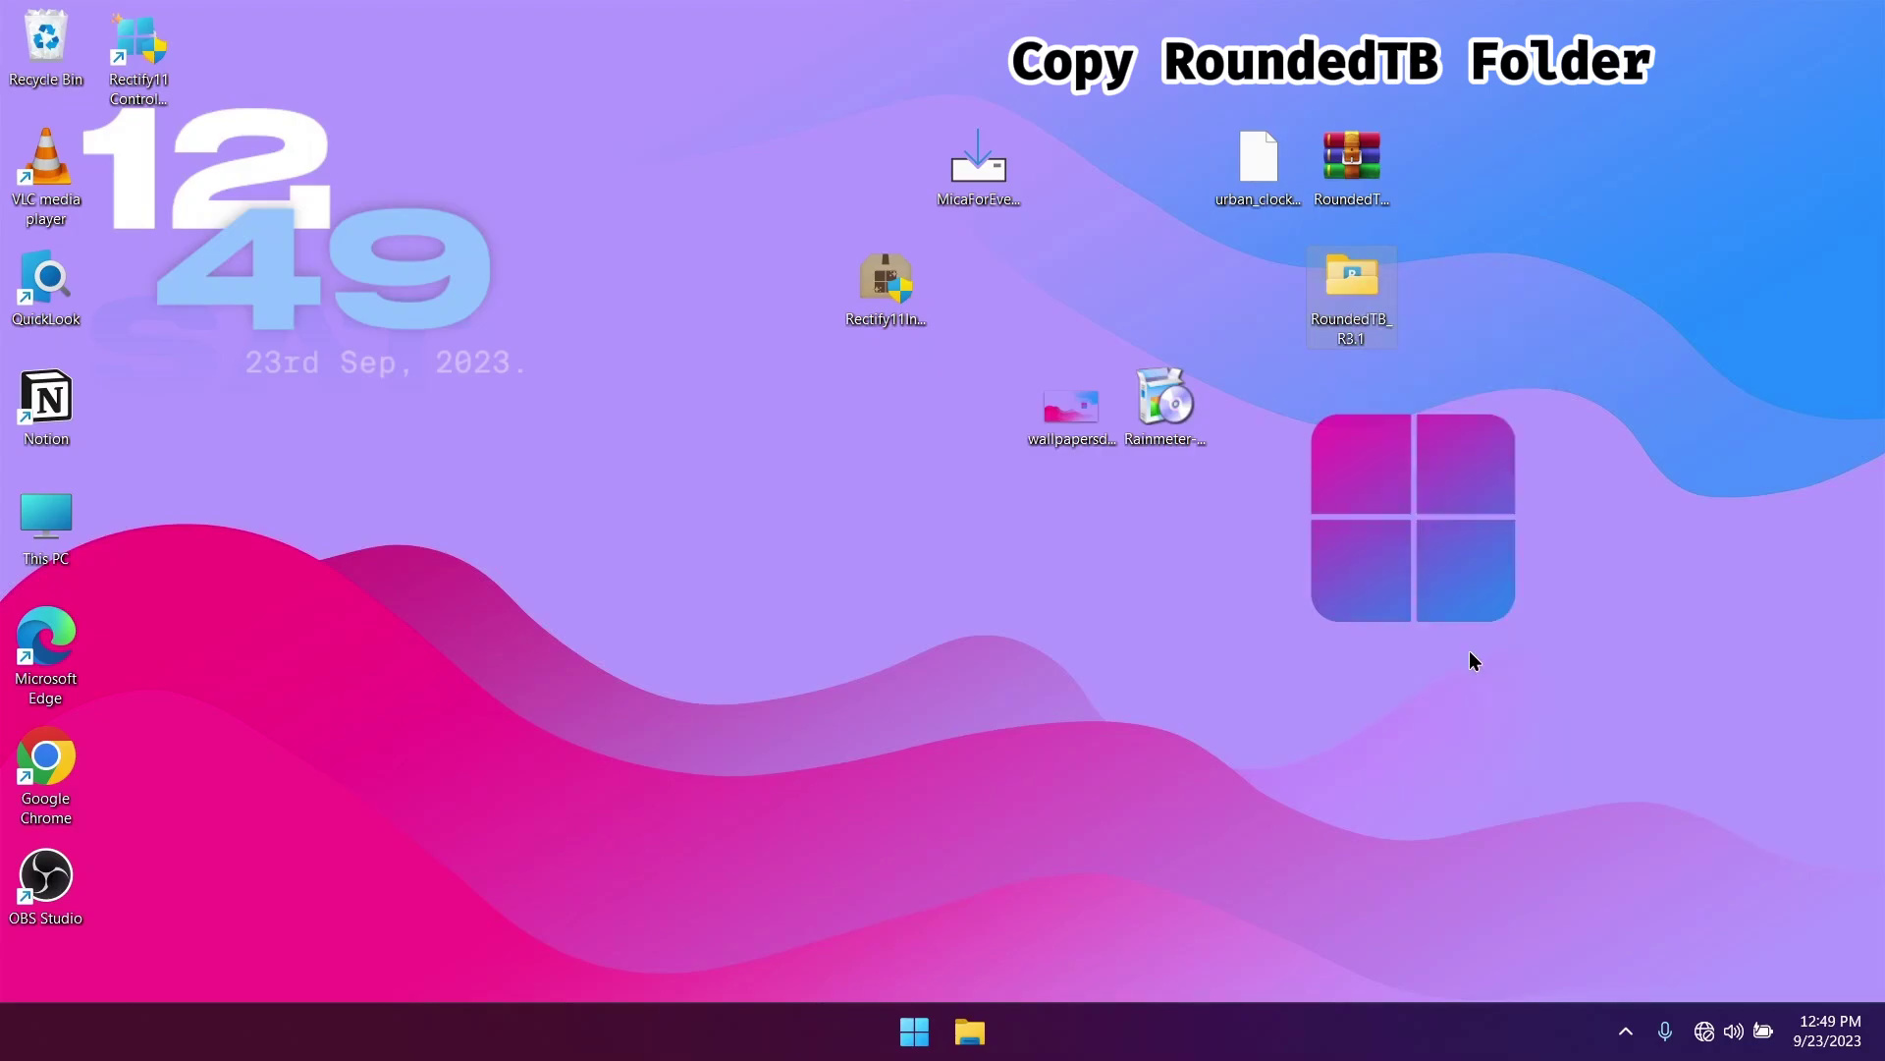
{"action": "left_click", "coordinate": [965, 1017]}
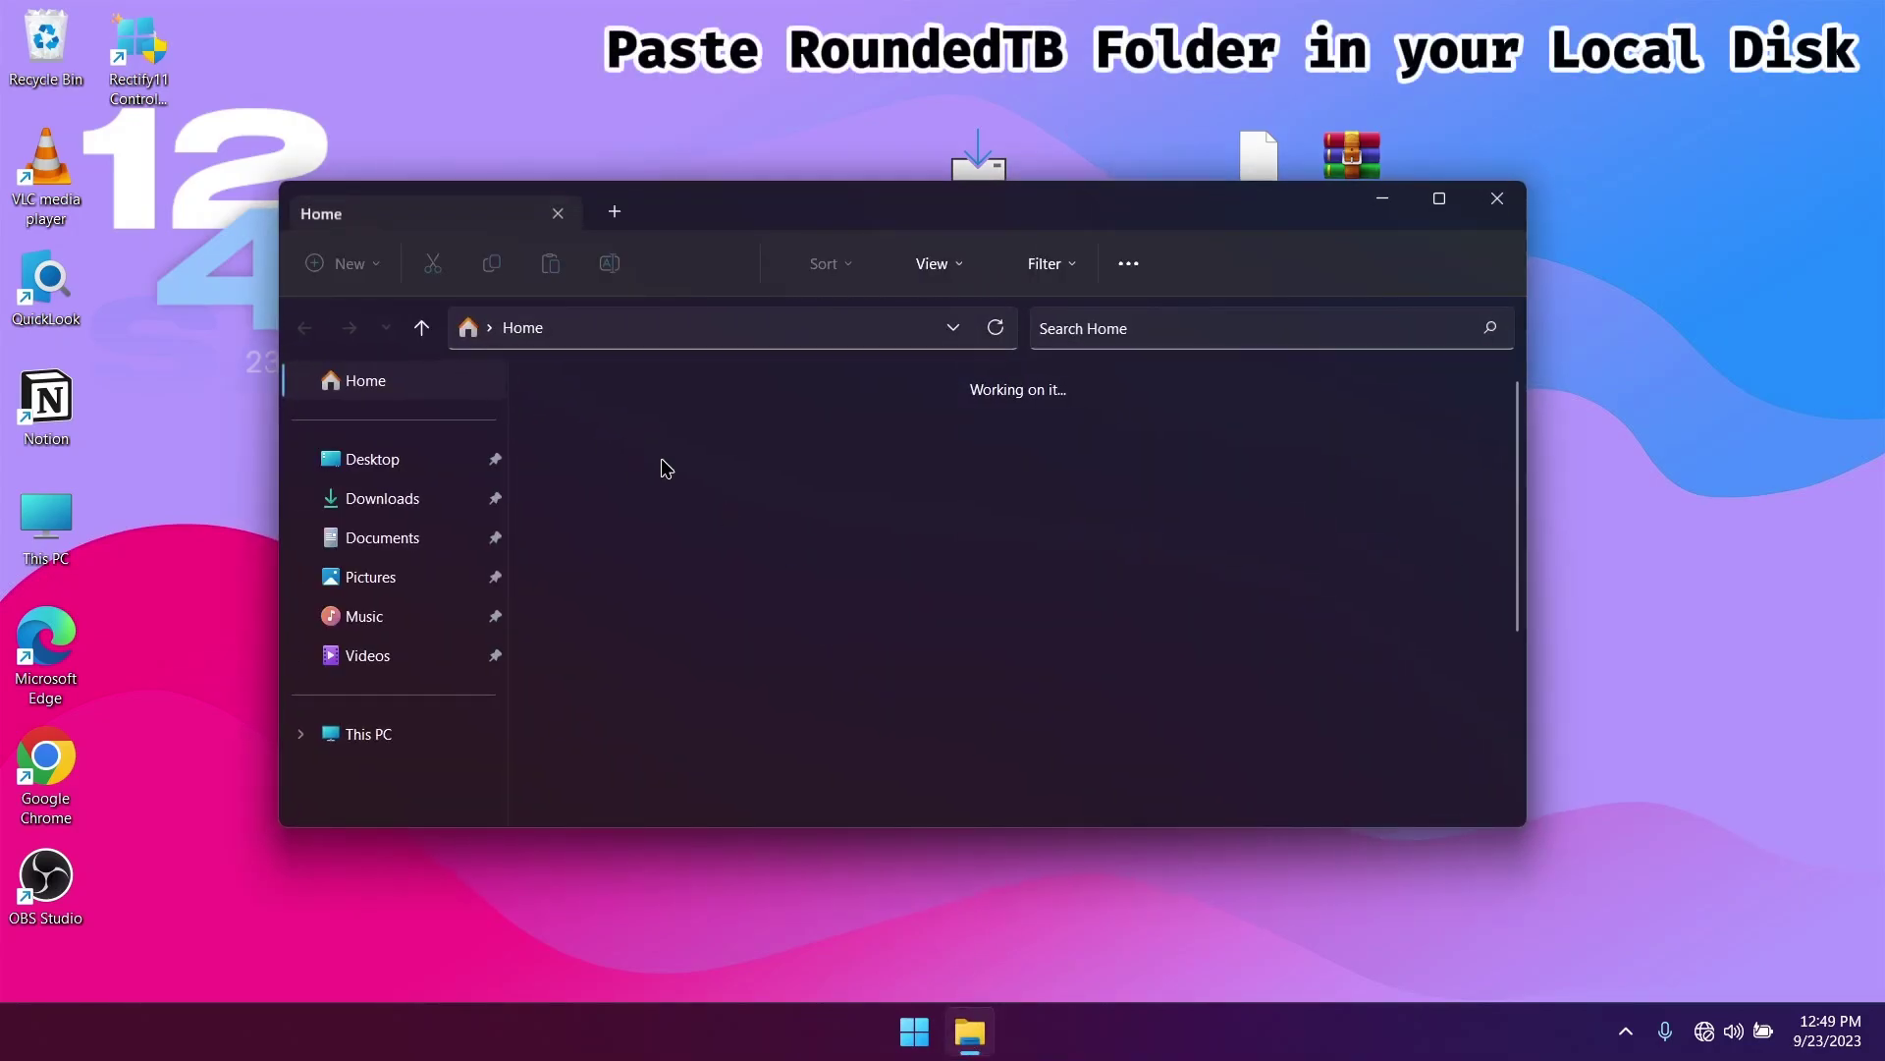
{"action": "left_click", "coordinate": [378, 747]}
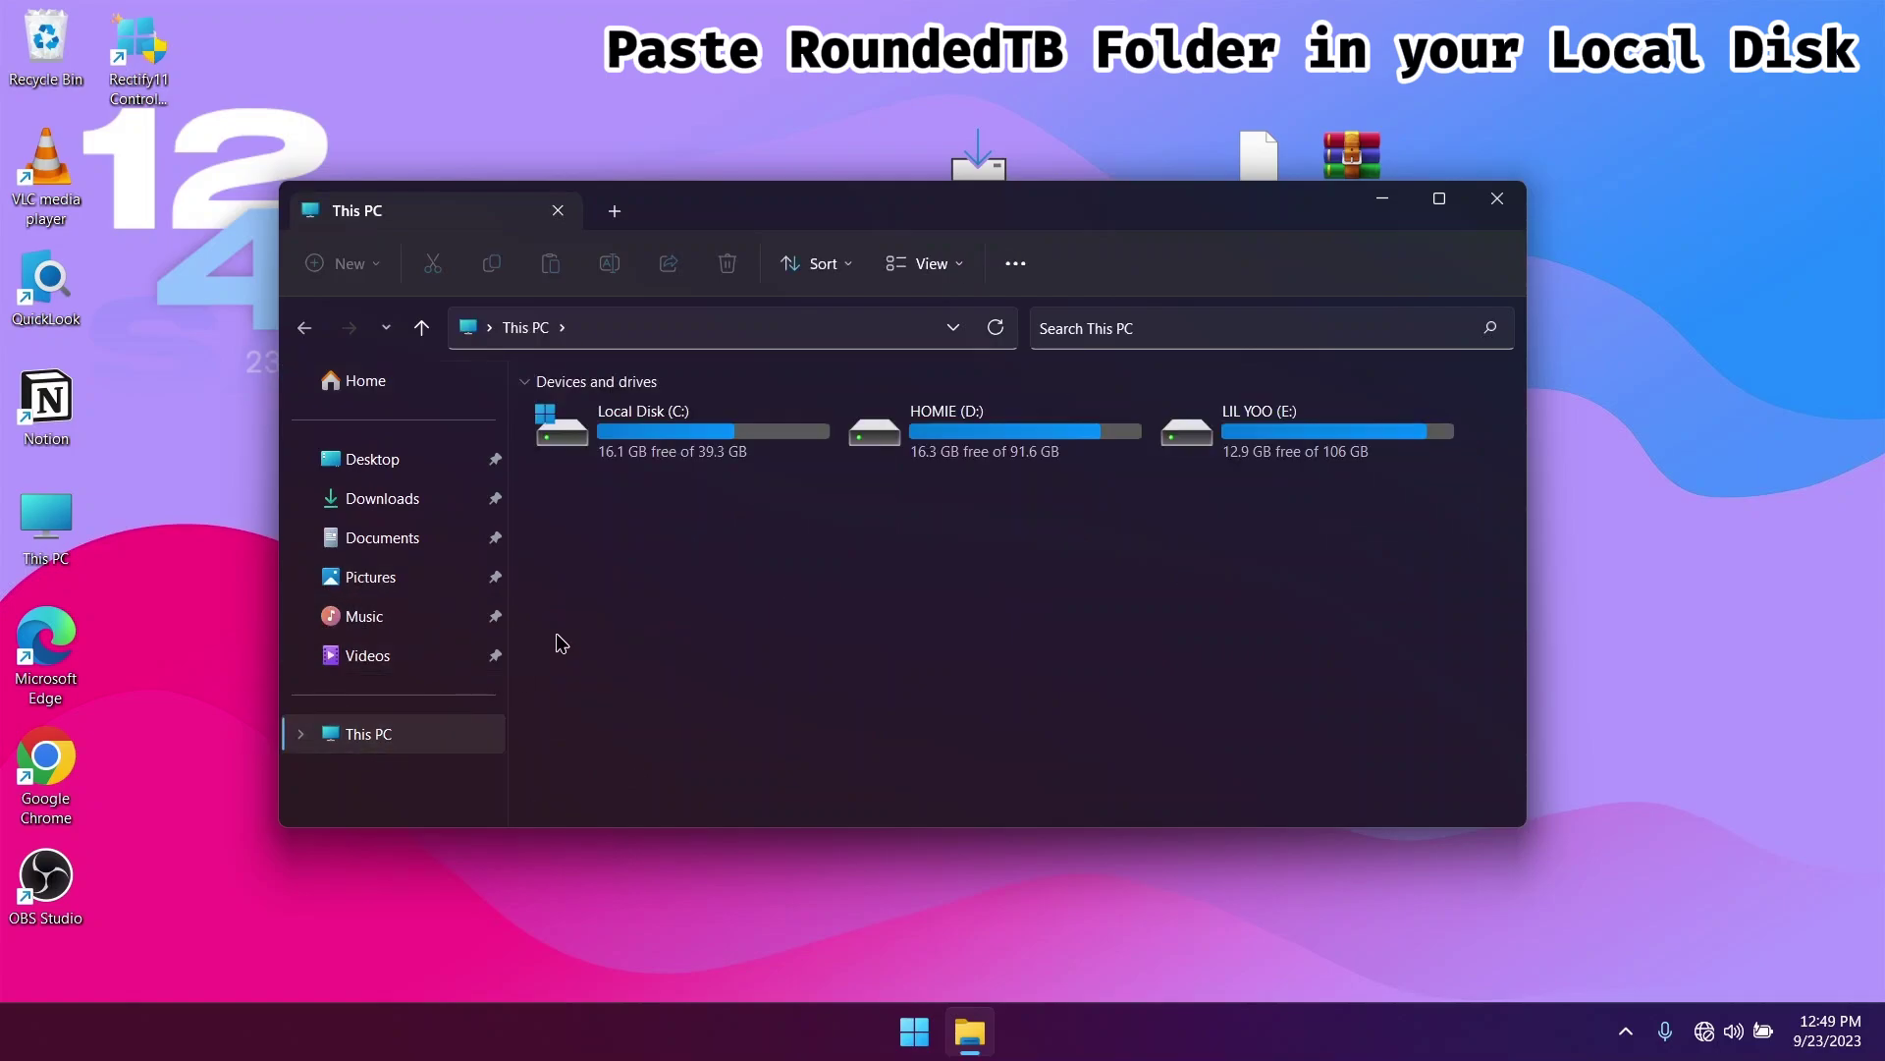
{"action": "double_click", "coordinate": [662, 428]}
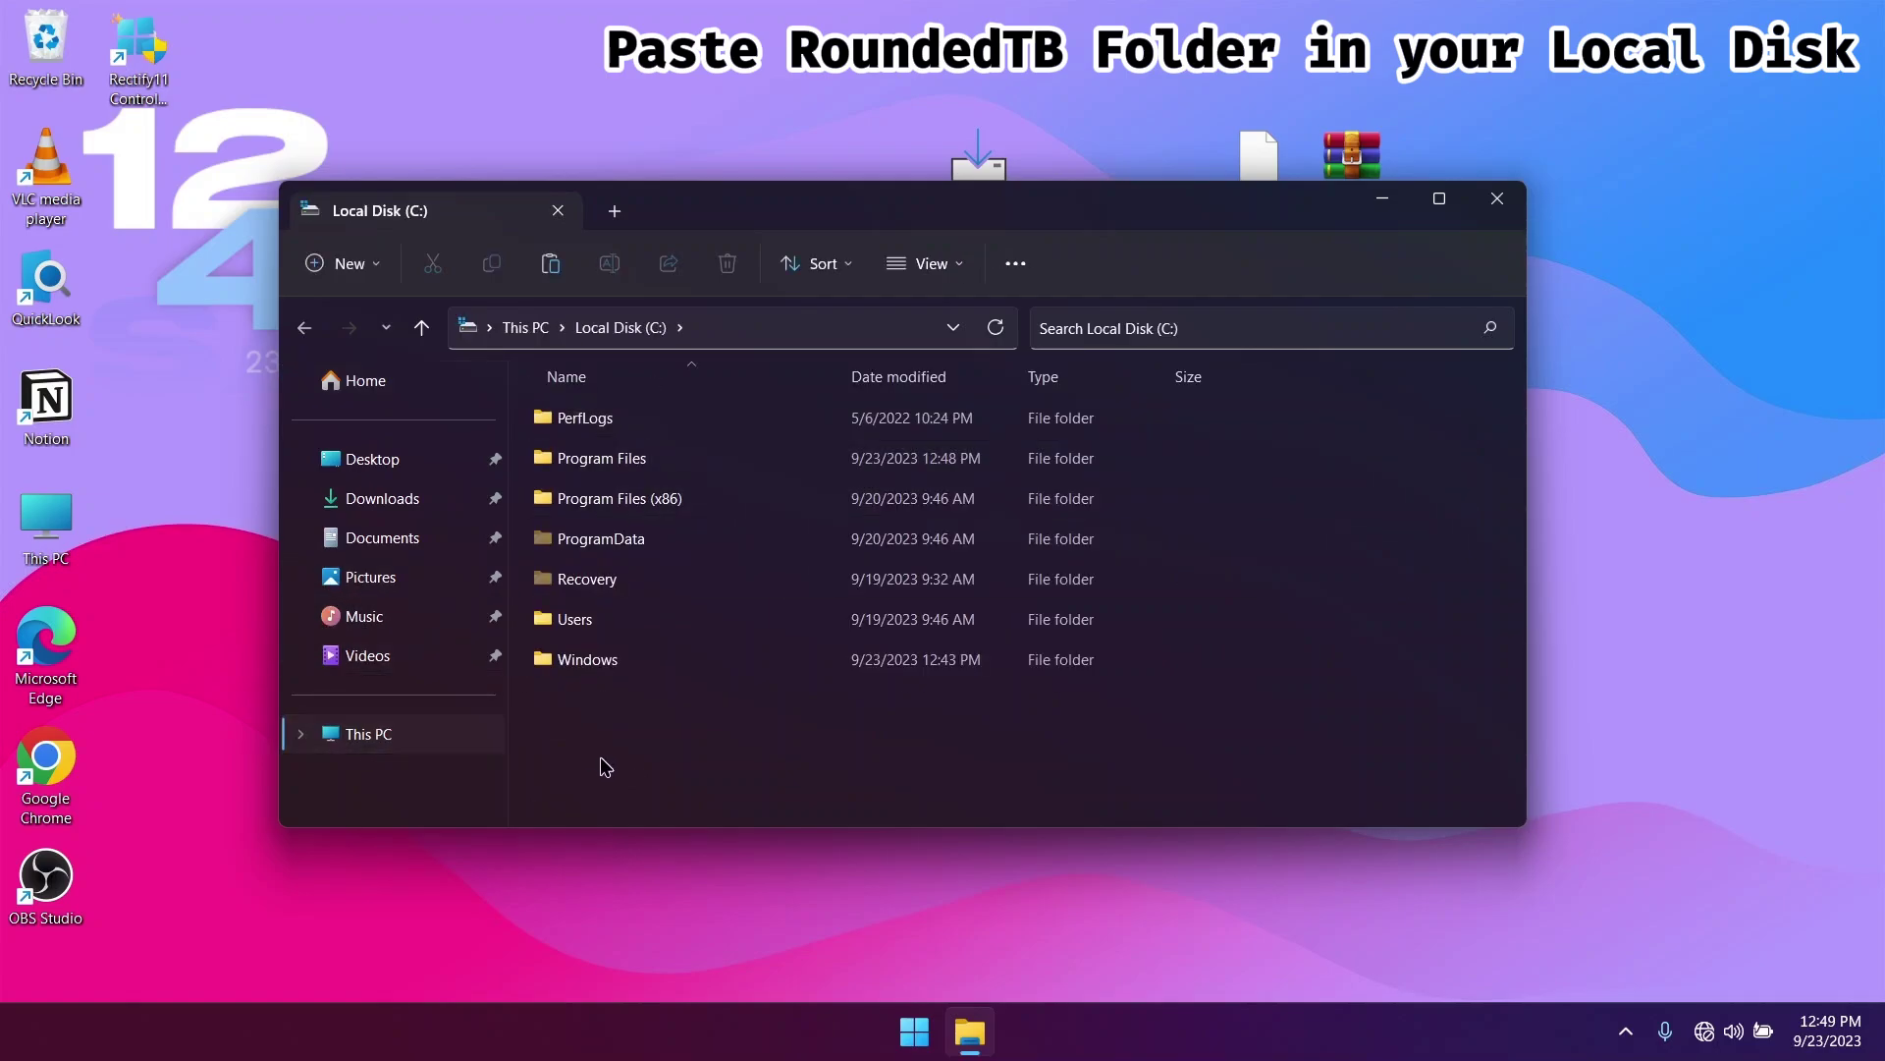
{"action": "right_click", "coordinate": [654, 738]}
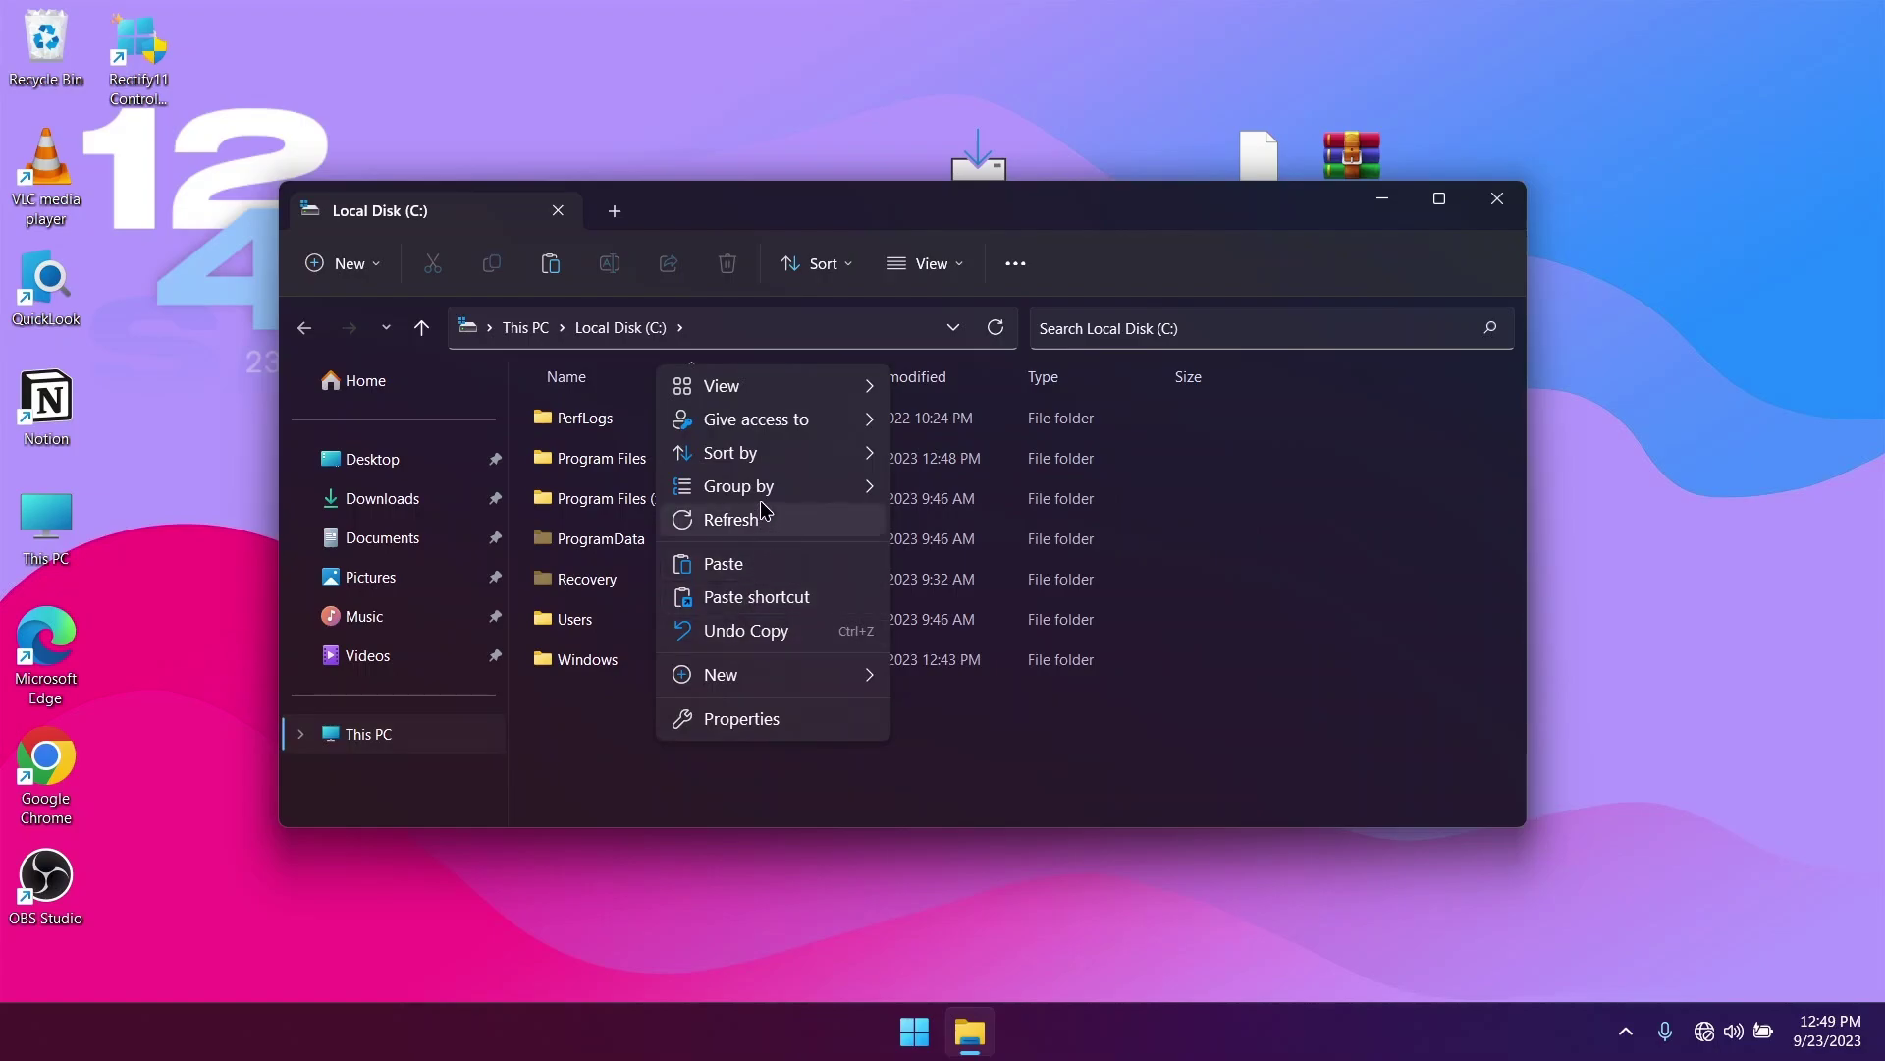
{"action": "left_click", "coordinate": [737, 568]}
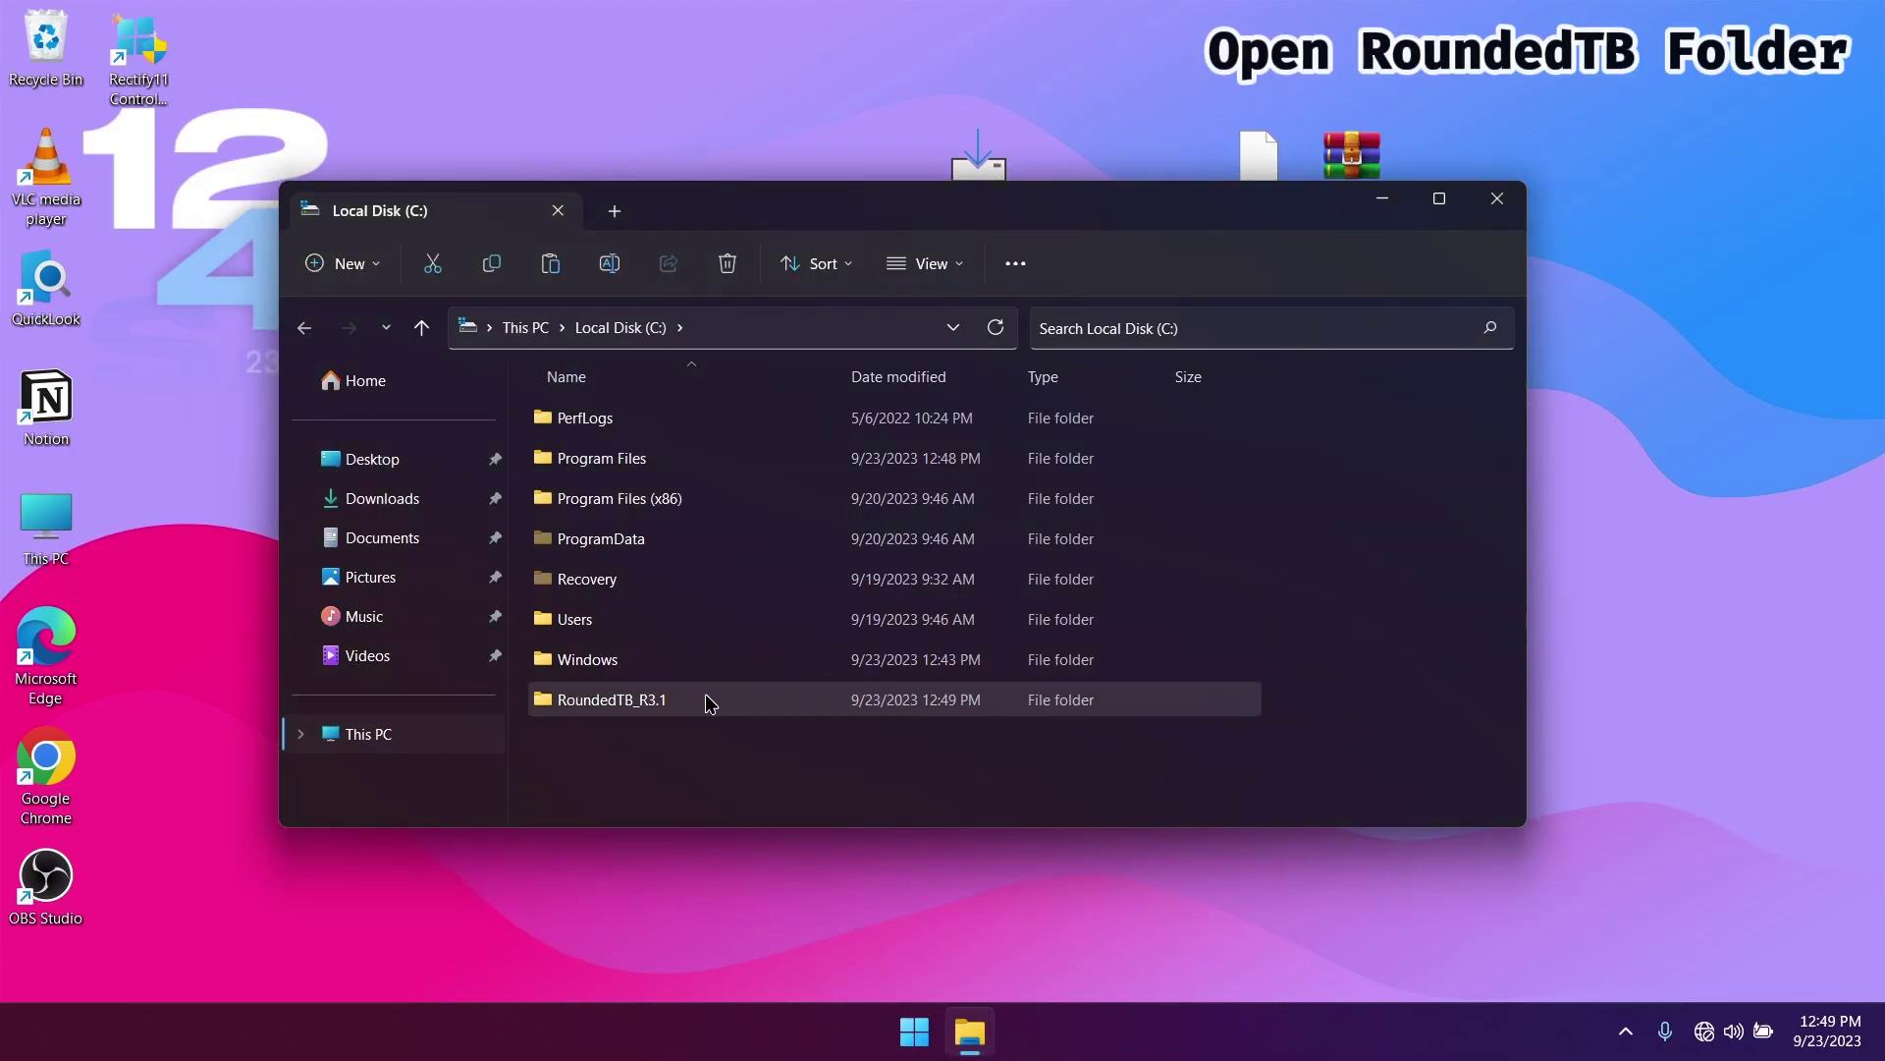
Step: Run the RoundedTB application from the RoundedTB_R3.1 folder on drive C, dismiss its welcome message and close the folder window
{"action": "double_click", "coordinate": [678, 699]}
{"action": "scroll", "coordinate": [845, 538], "scroll_direction": "down", "scroll_amount": 2}
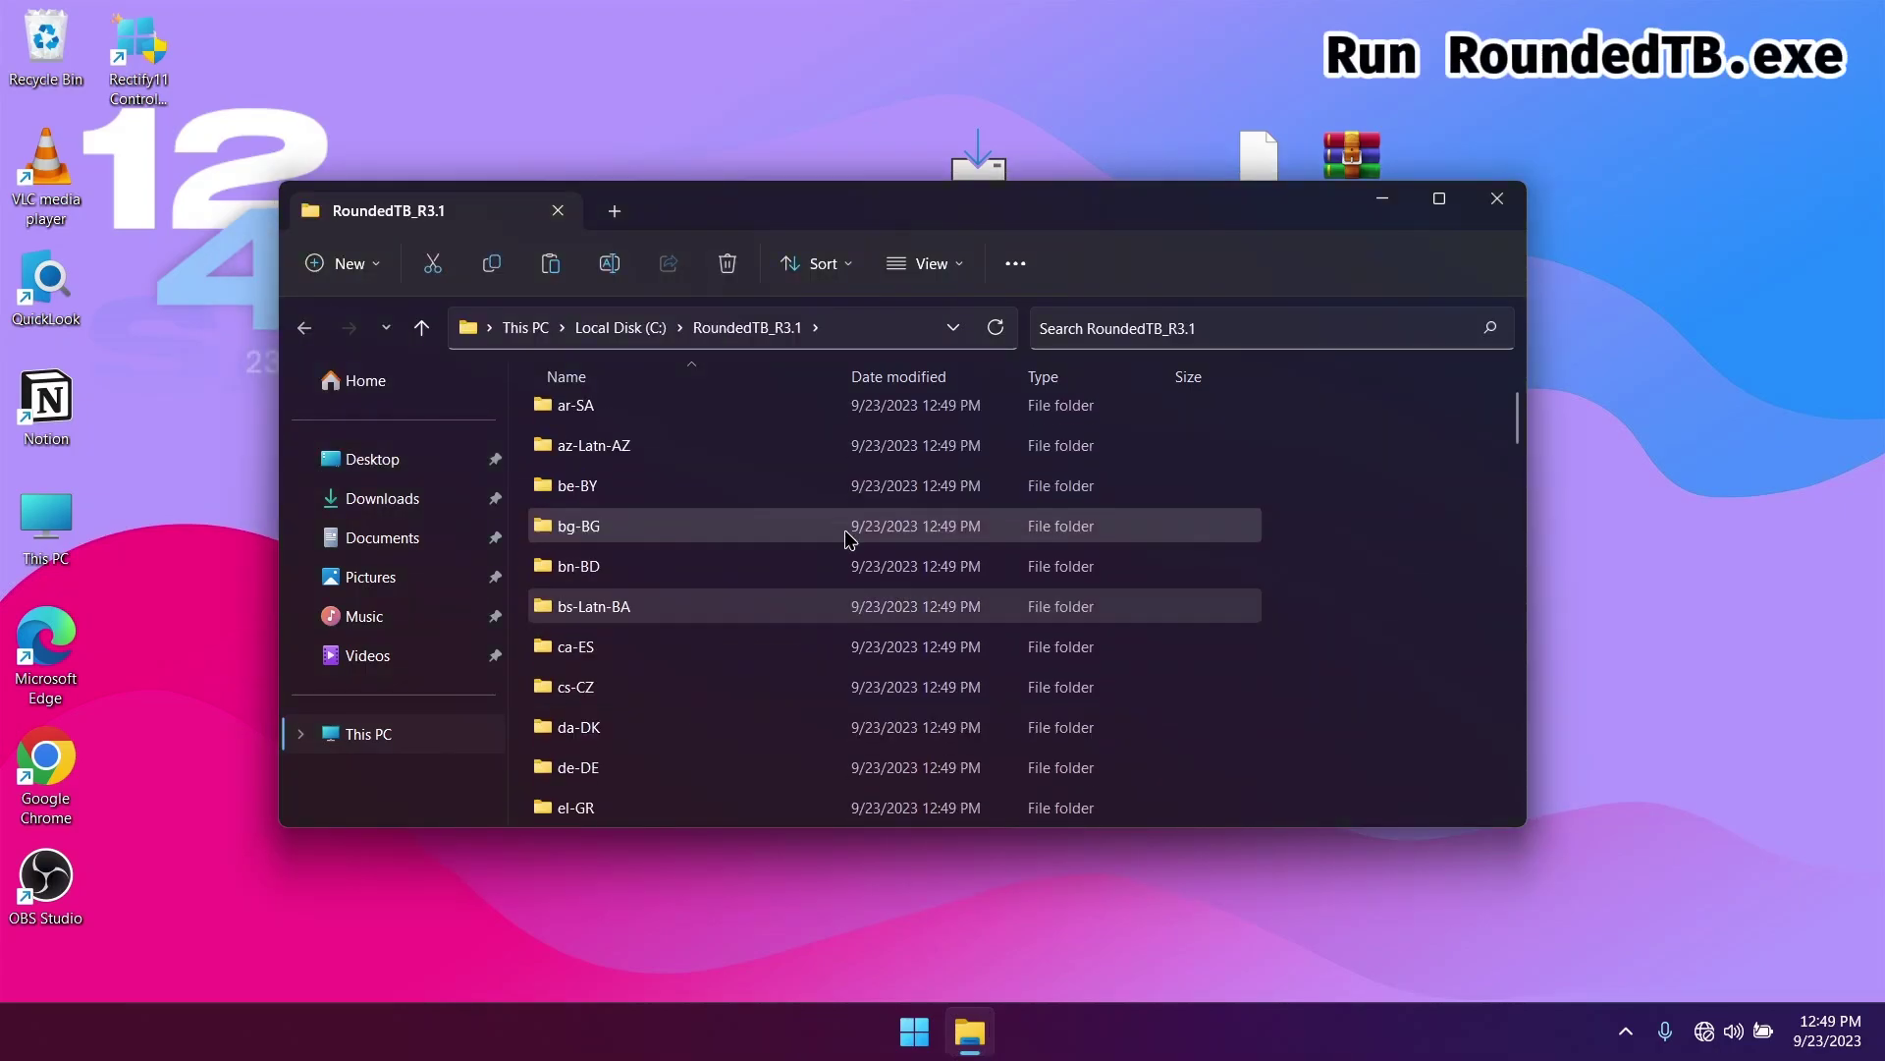
{"action": "scroll", "coordinate": [848, 538], "scroll_direction": "down", "scroll_amount": 20}
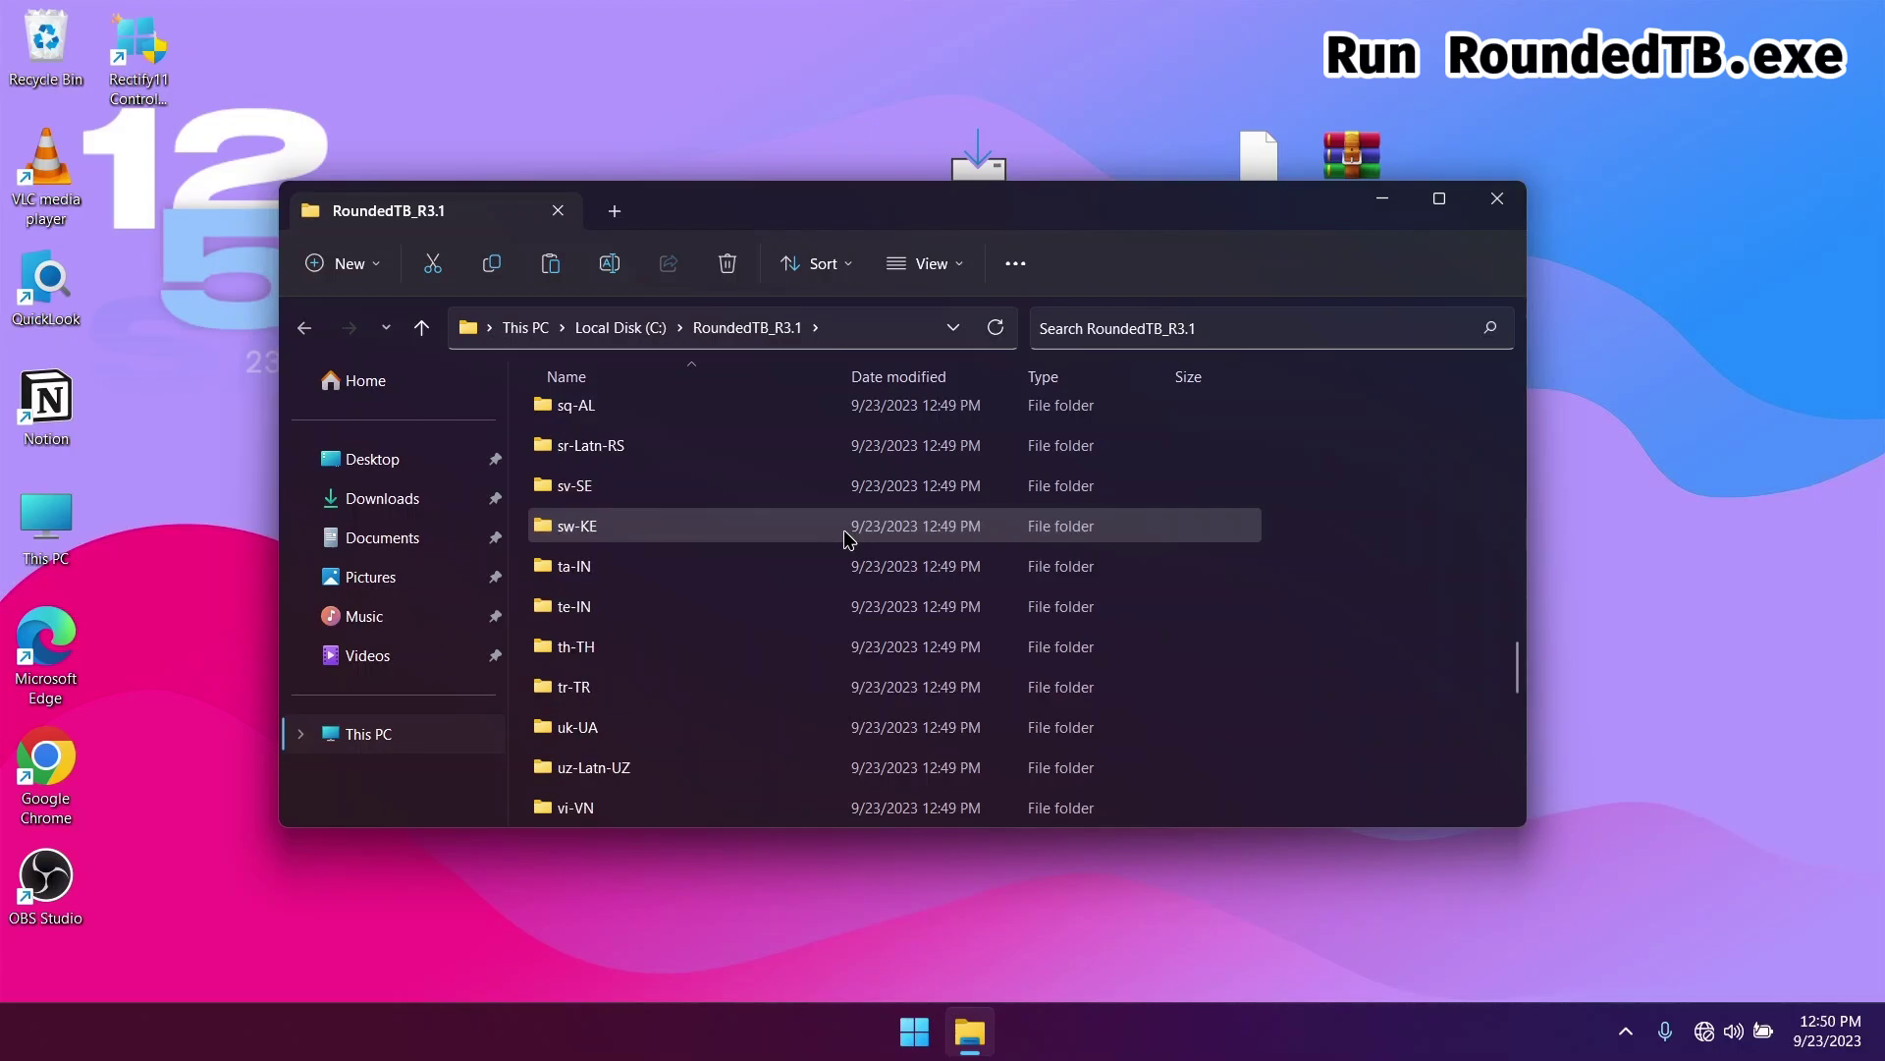
{"action": "scroll", "coordinate": [845, 529], "scroll_direction": "down", "scroll_amount": 5}
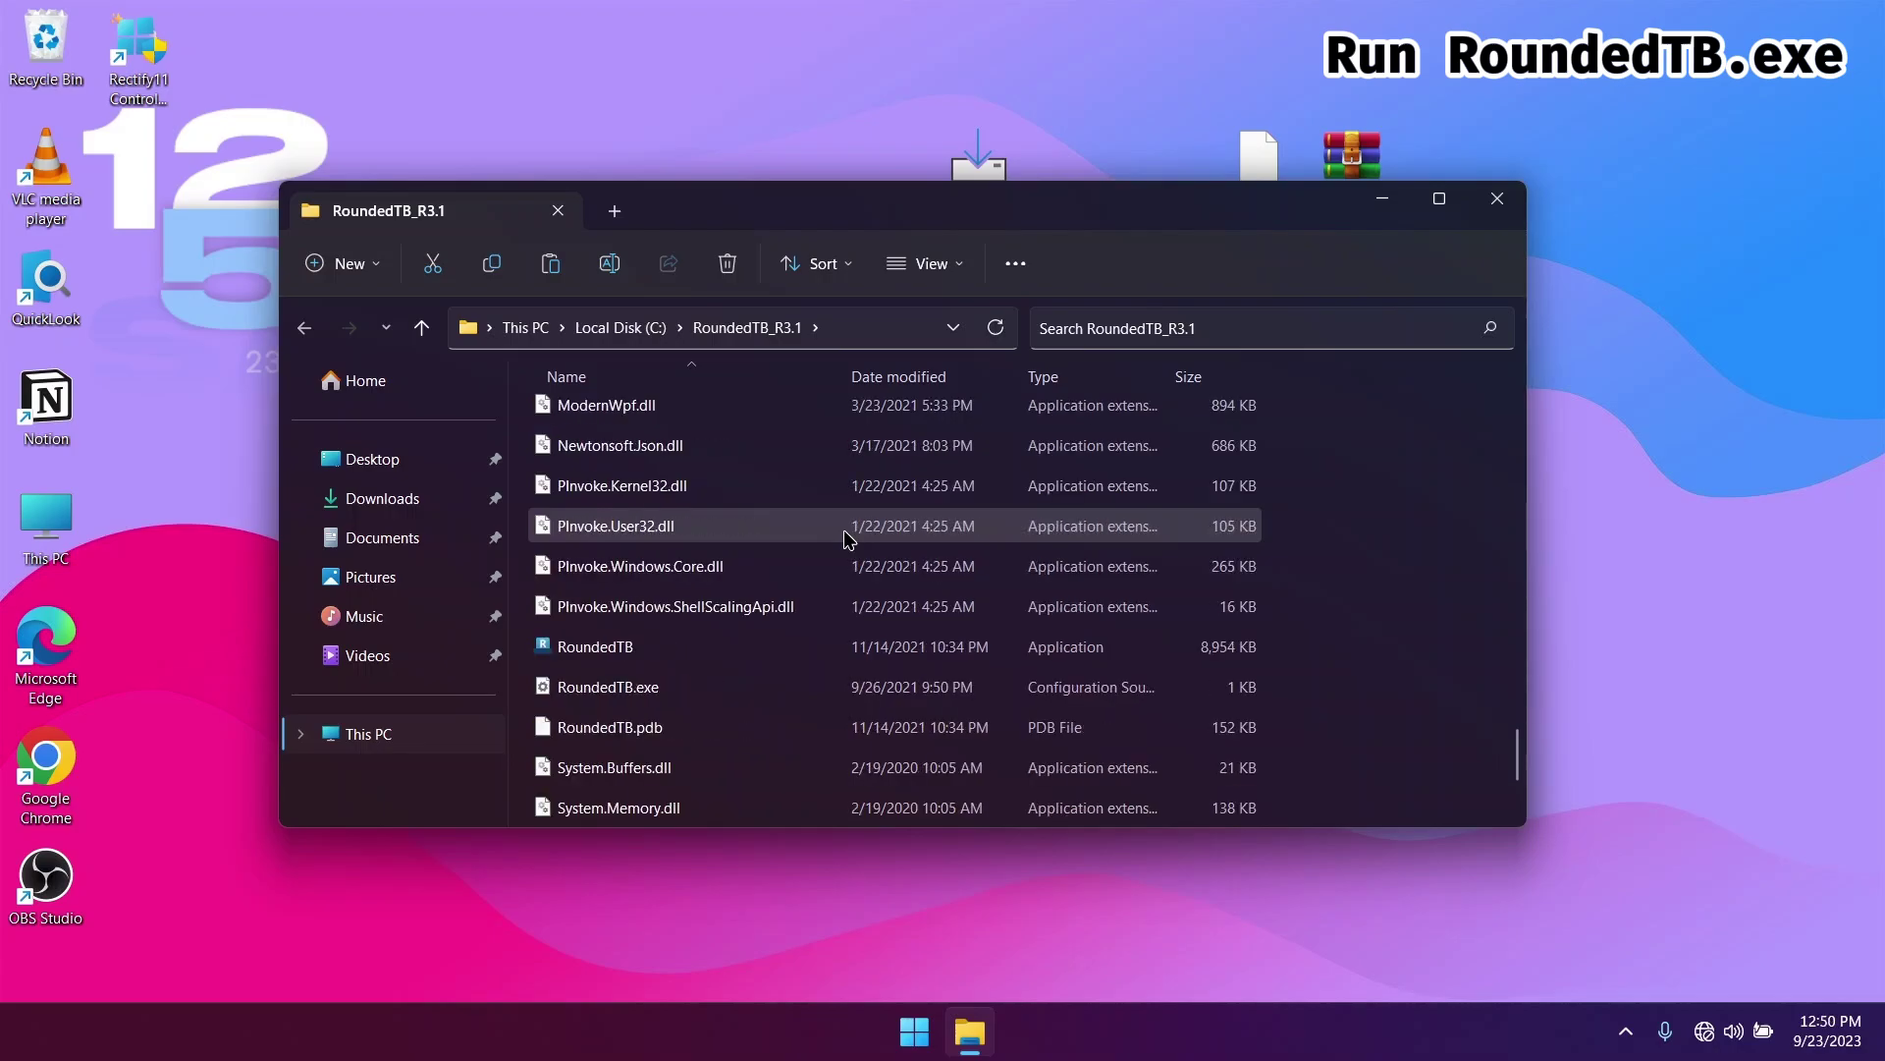
{"action": "left_click", "coordinate": [656, 652]}
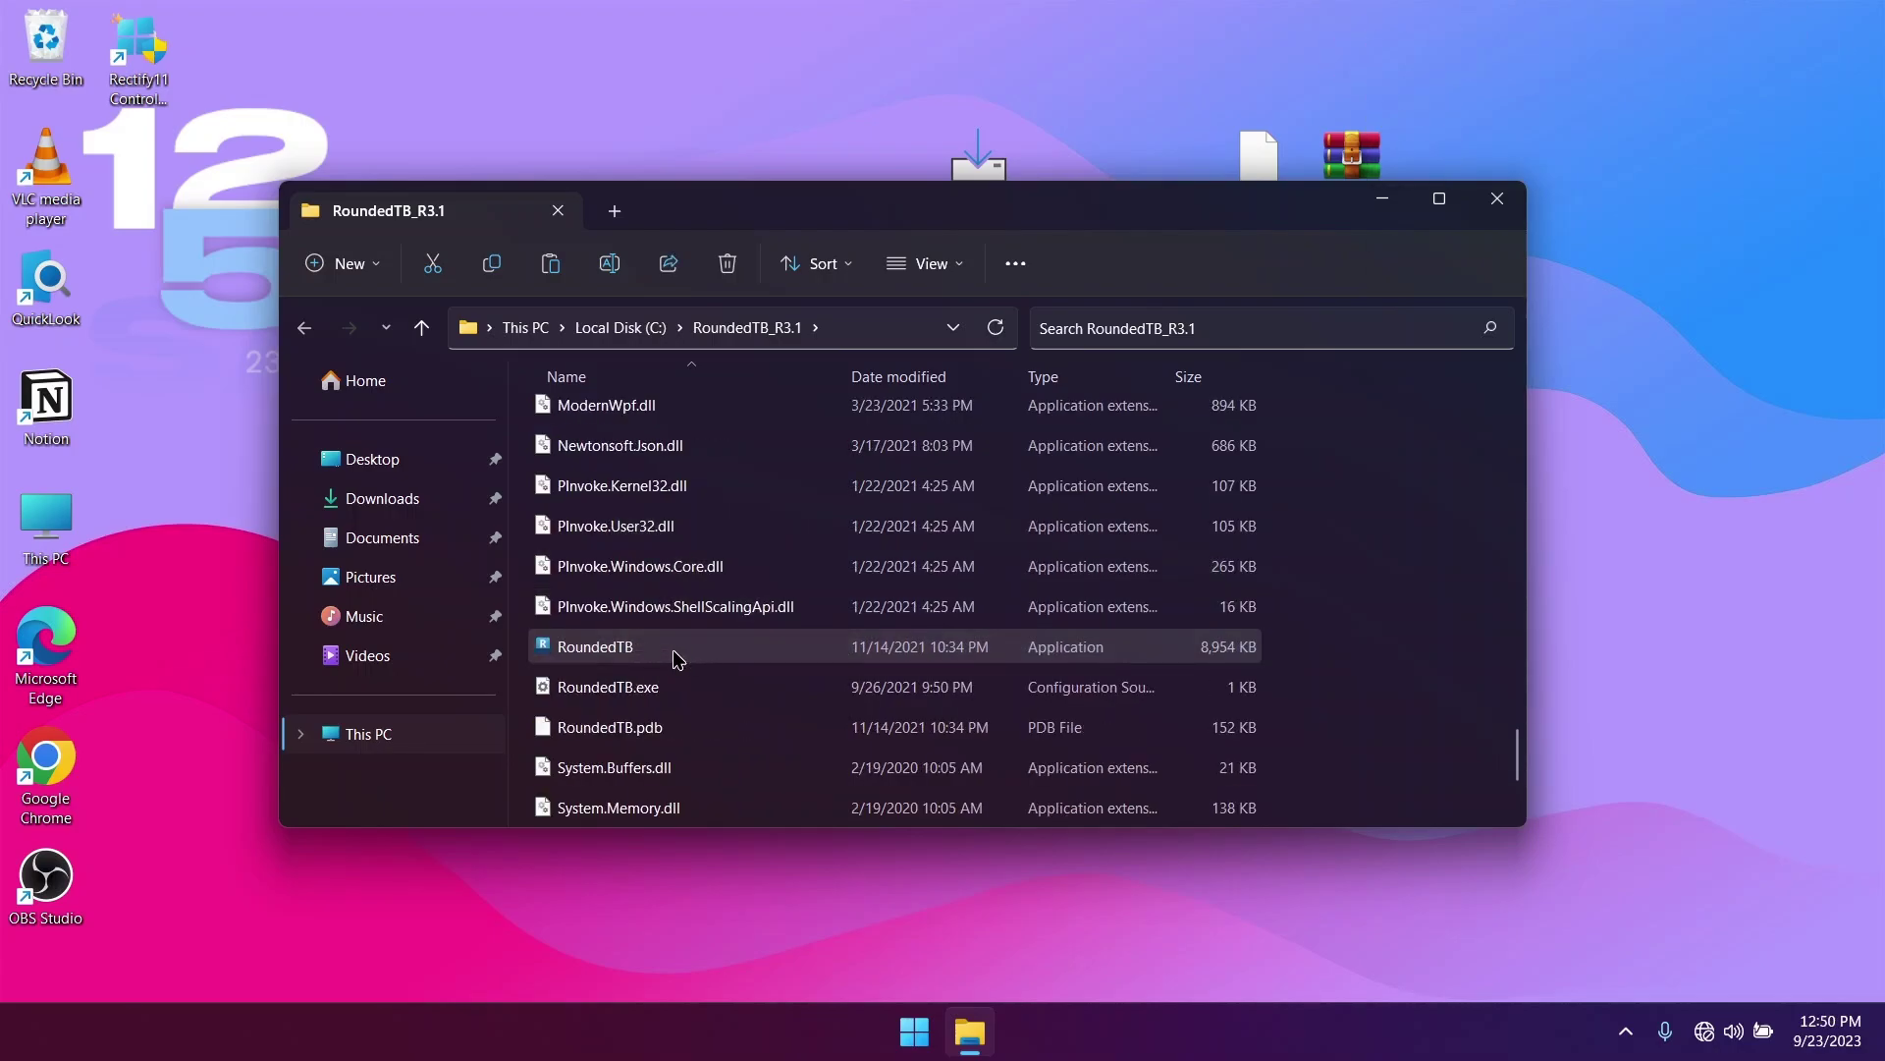
{"action": "double_click", "coordinate": [674, 650]}
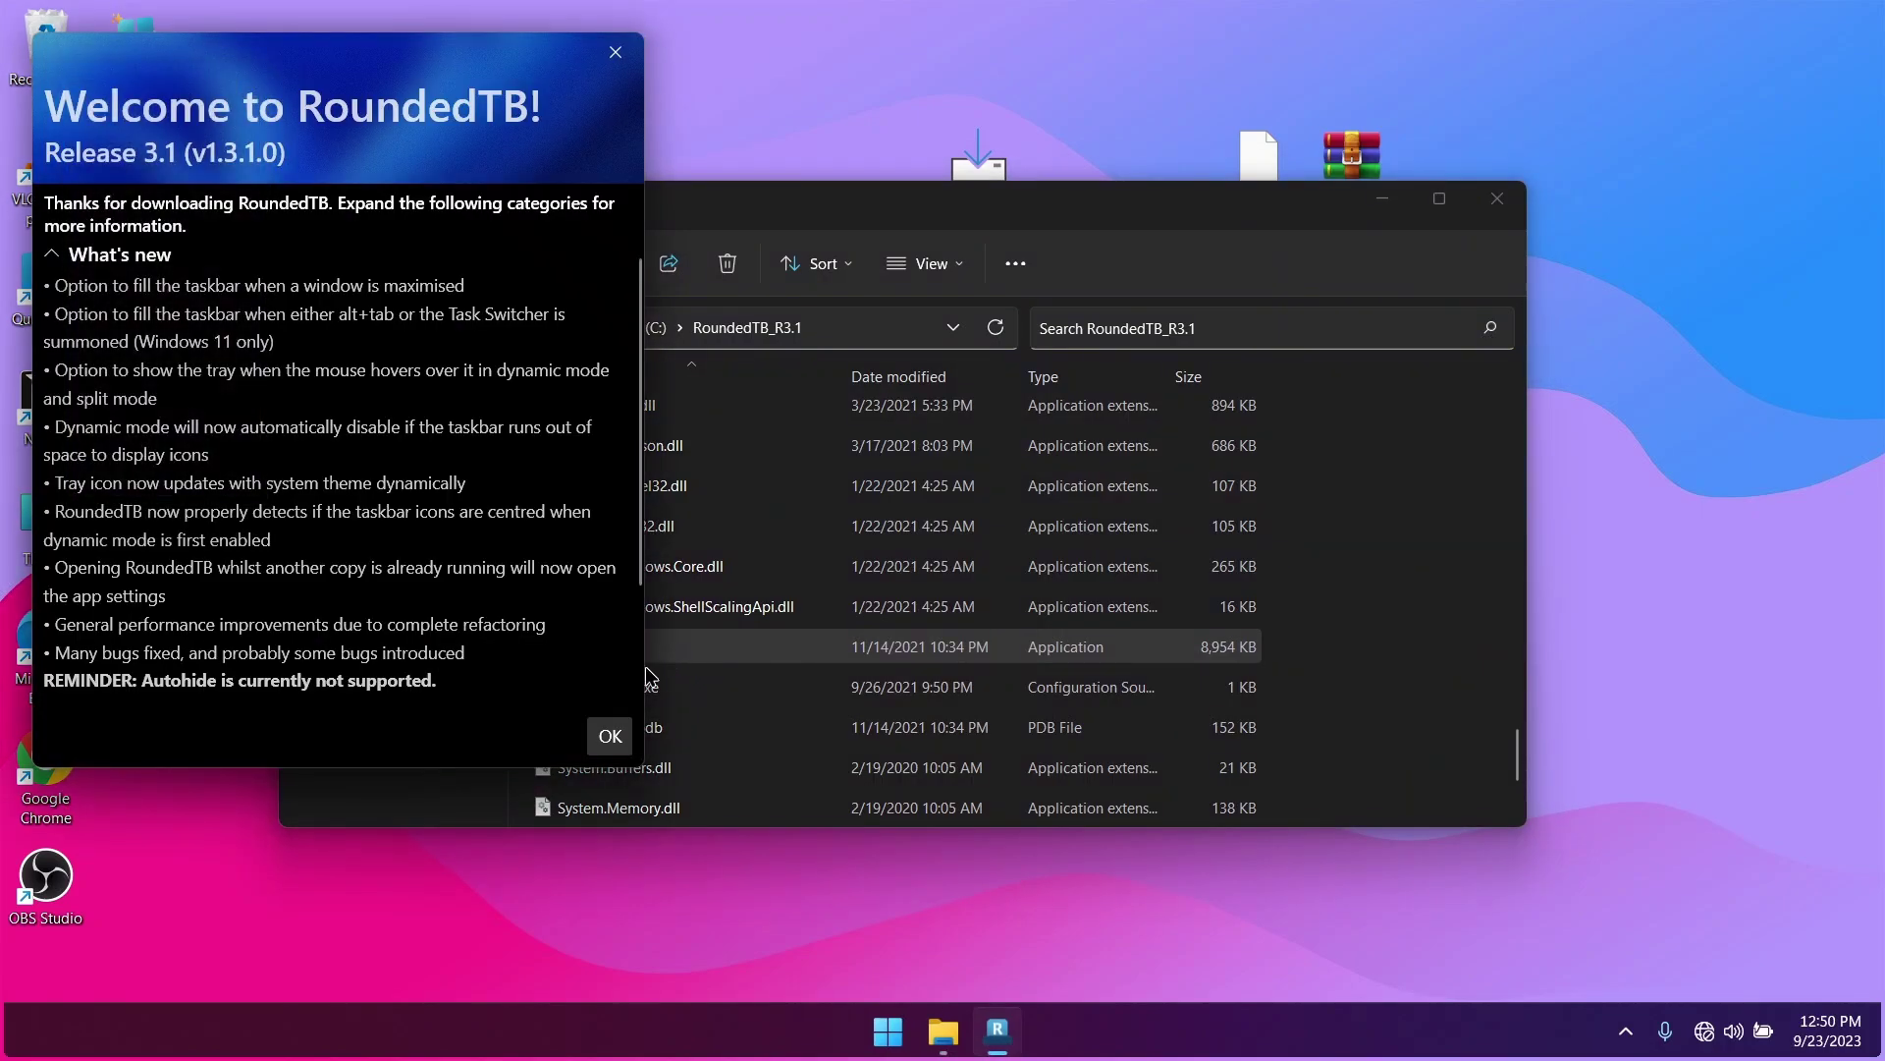
{"action": "left_click", "coordinate": [605, 738]}
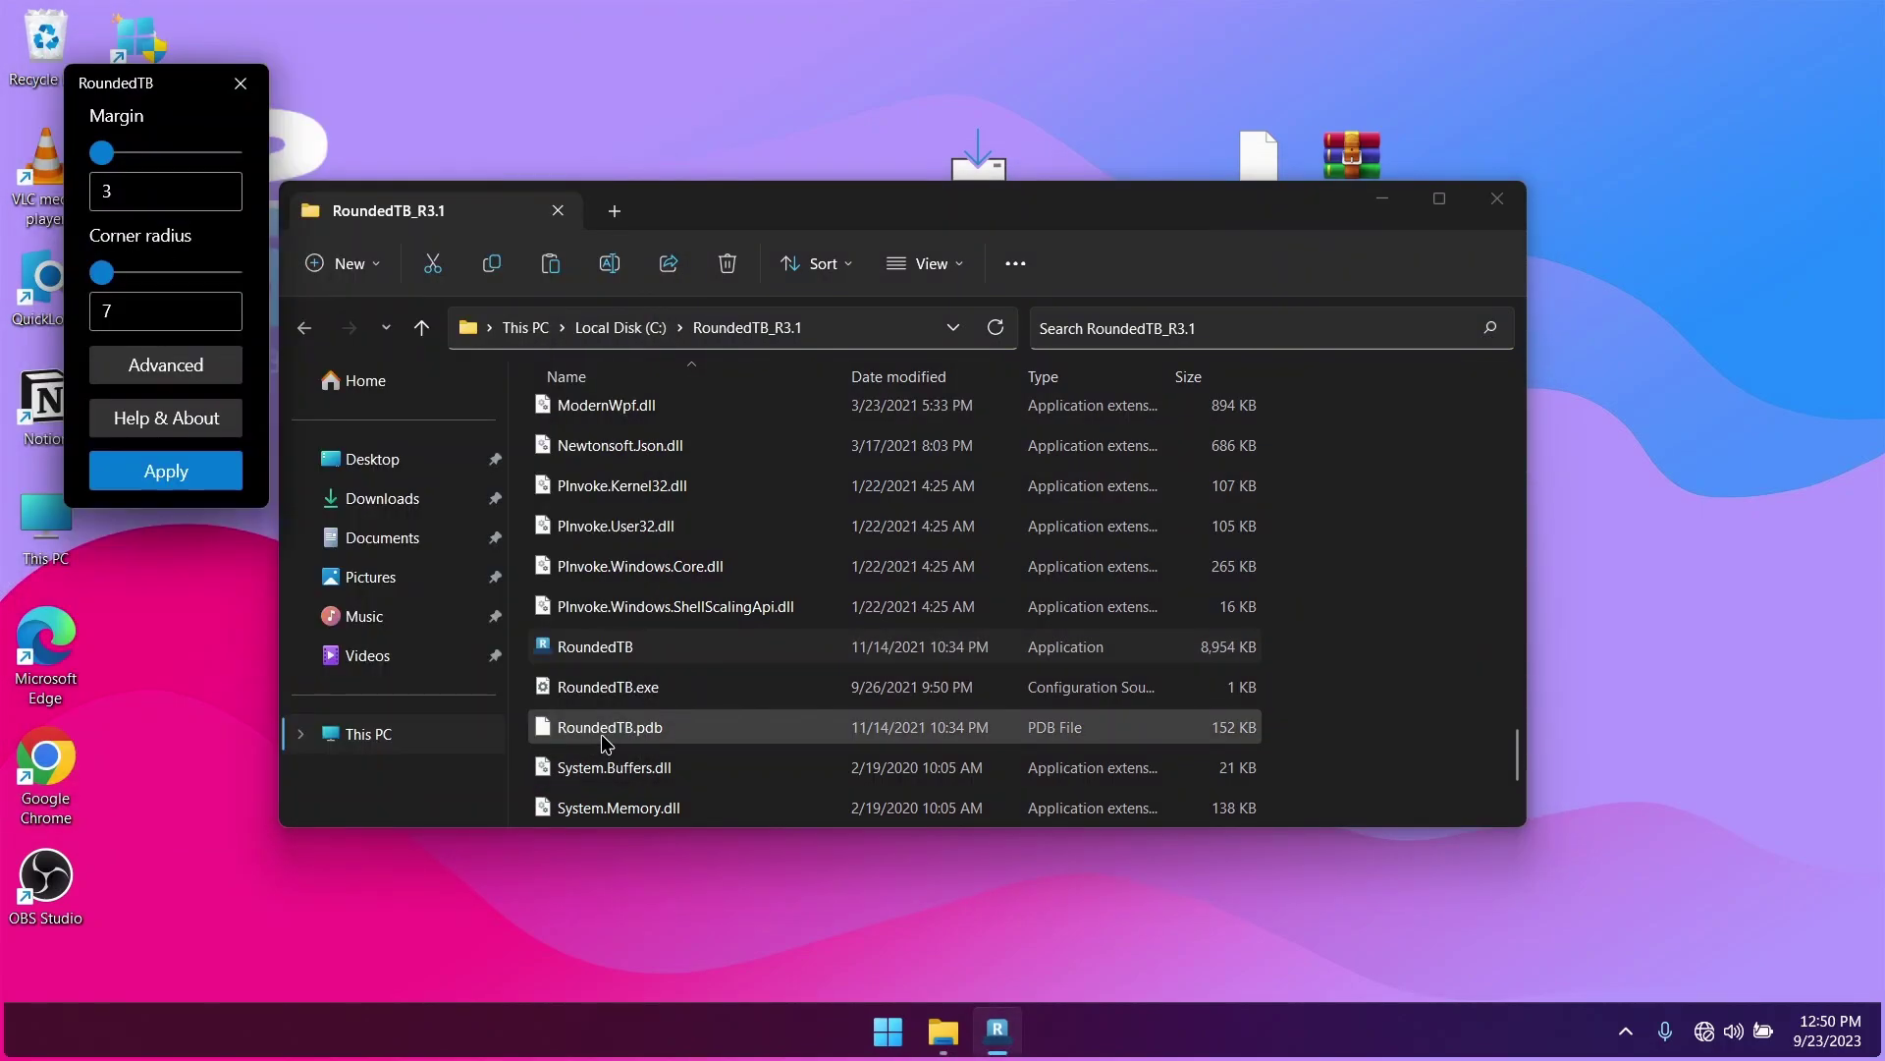
{"action": "left_click", "coordinate": [1499, 199]}
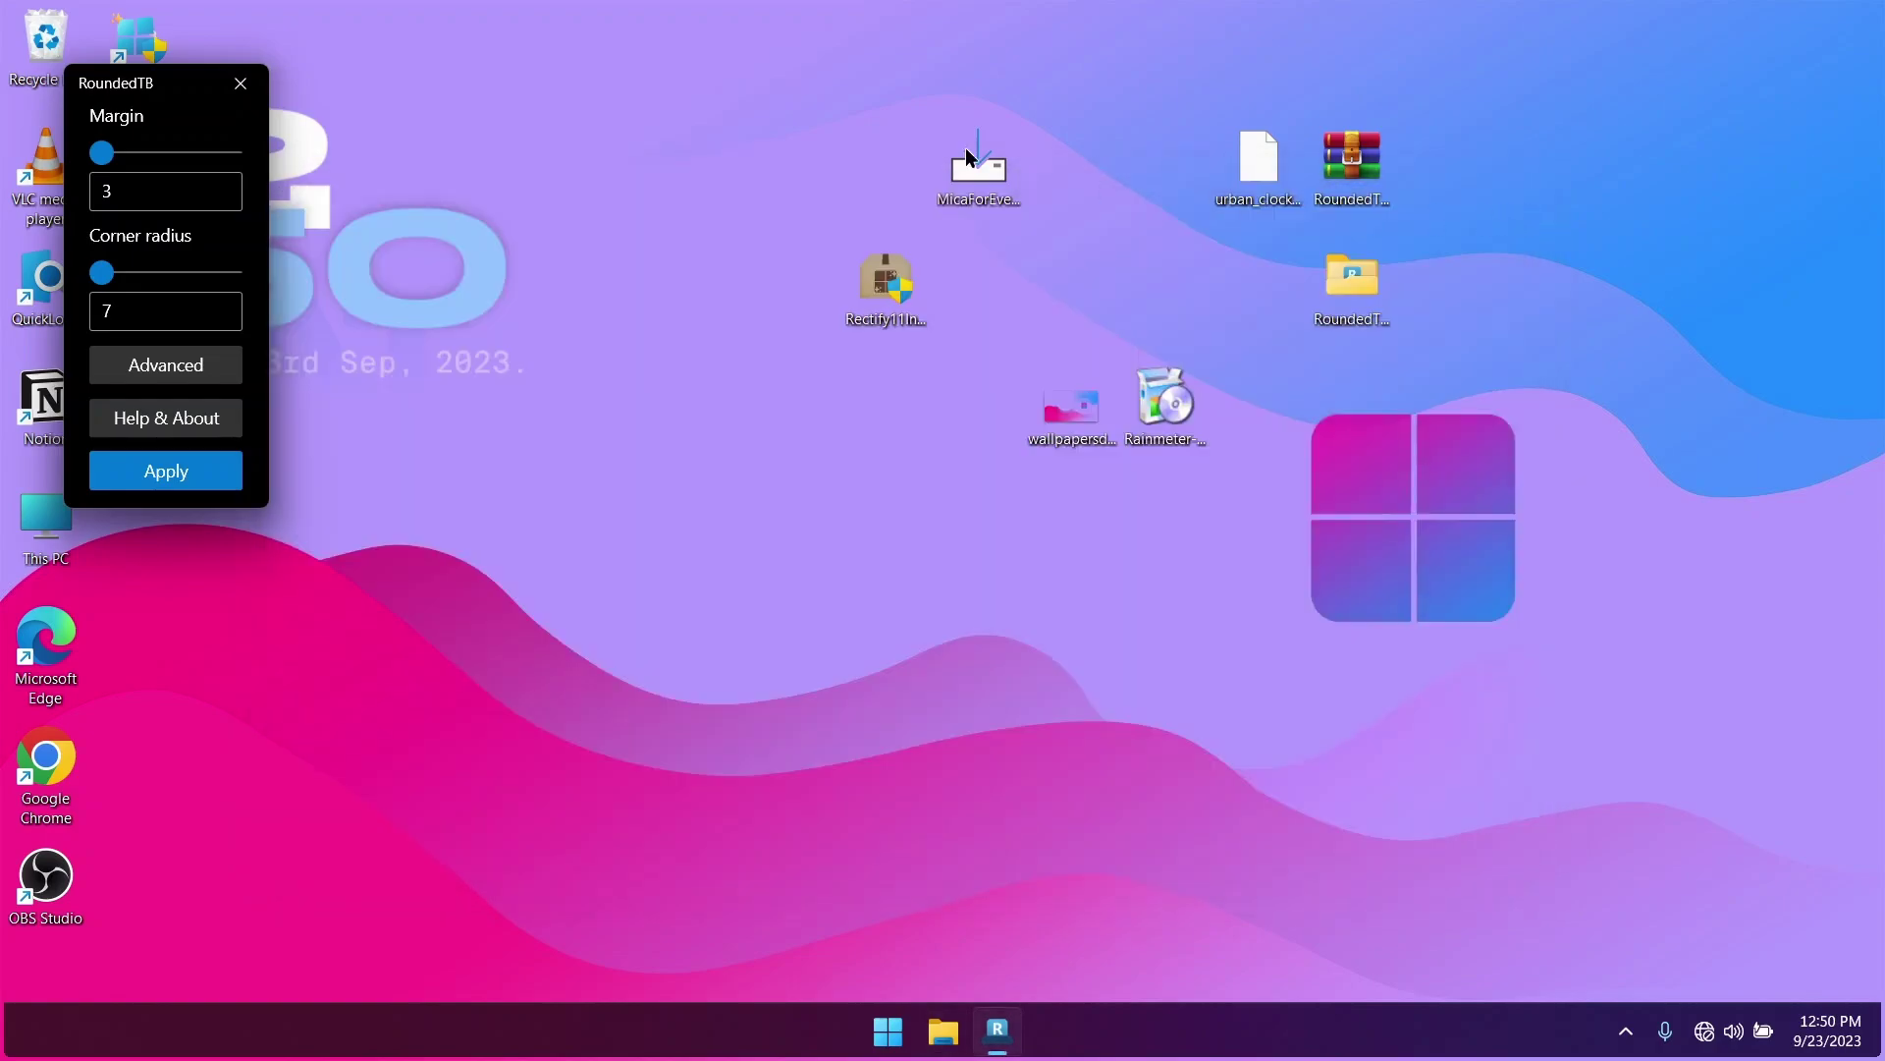
Step: Move the RoundedTB window to the middle of the desktop, set the taskbar corner radius to 10 and show the advanced options
{"action": "left_click_drag", "start_coordinate": [214, 90], "coordinate": [979, 223]}
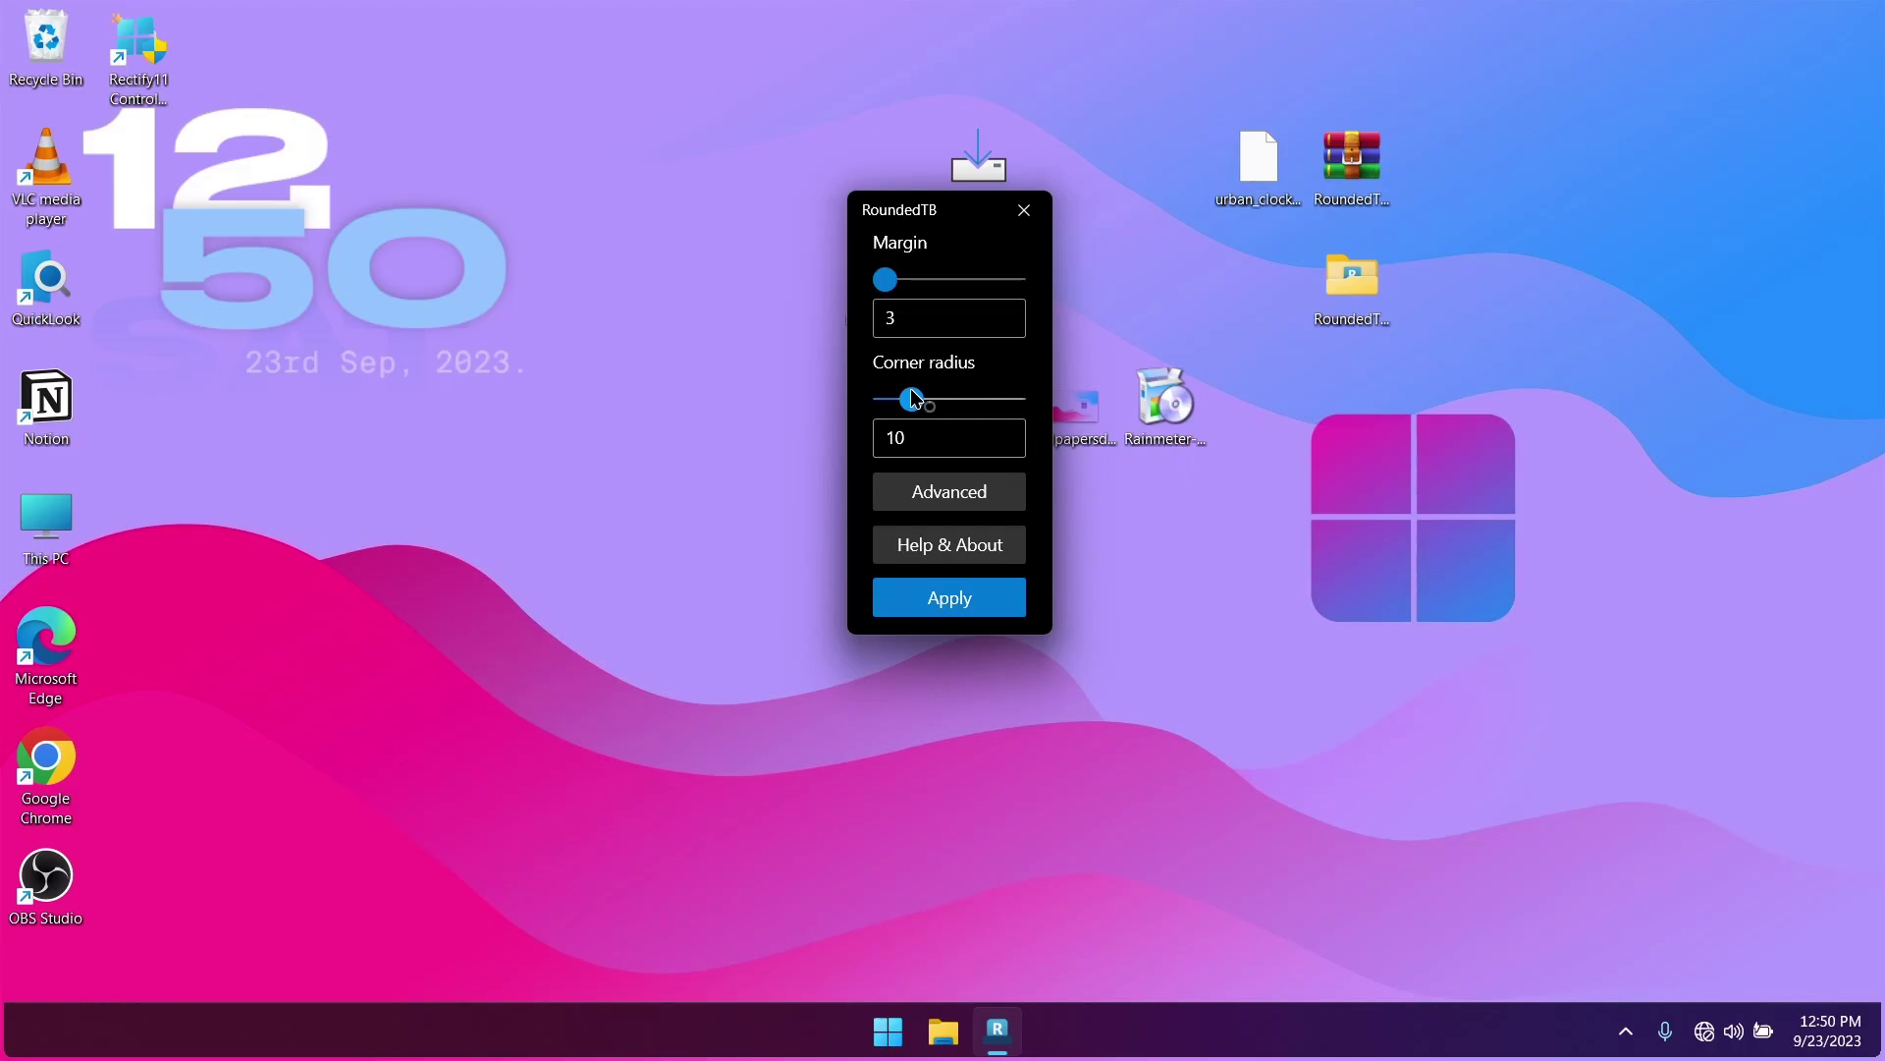
{"action": "left_click", "coordinate": [946, 501]}
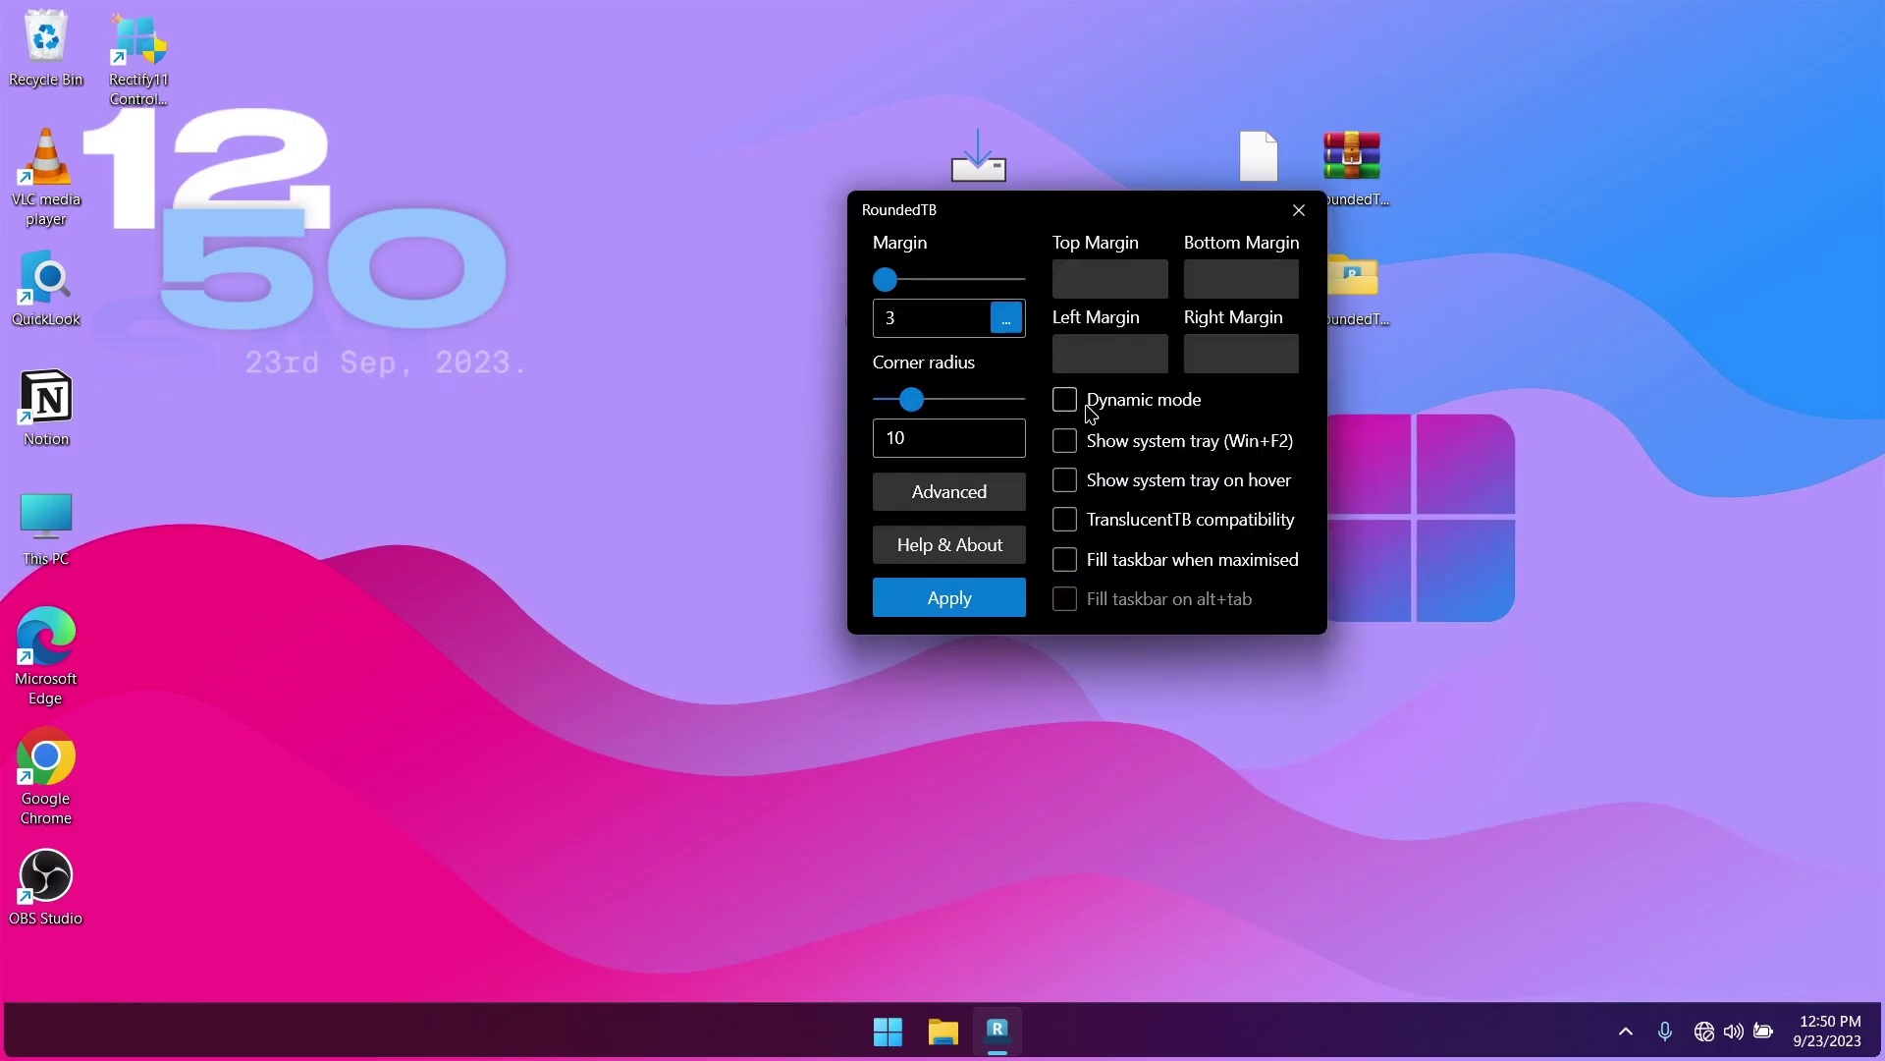
Step: Enable Dynamic mode with Show system tray on hover and apply the settings to the taskbar
{"action": "left_click", "coordinate": [1077, 398]}
{"action": "left_click", "coordinate": [1068, 440]}
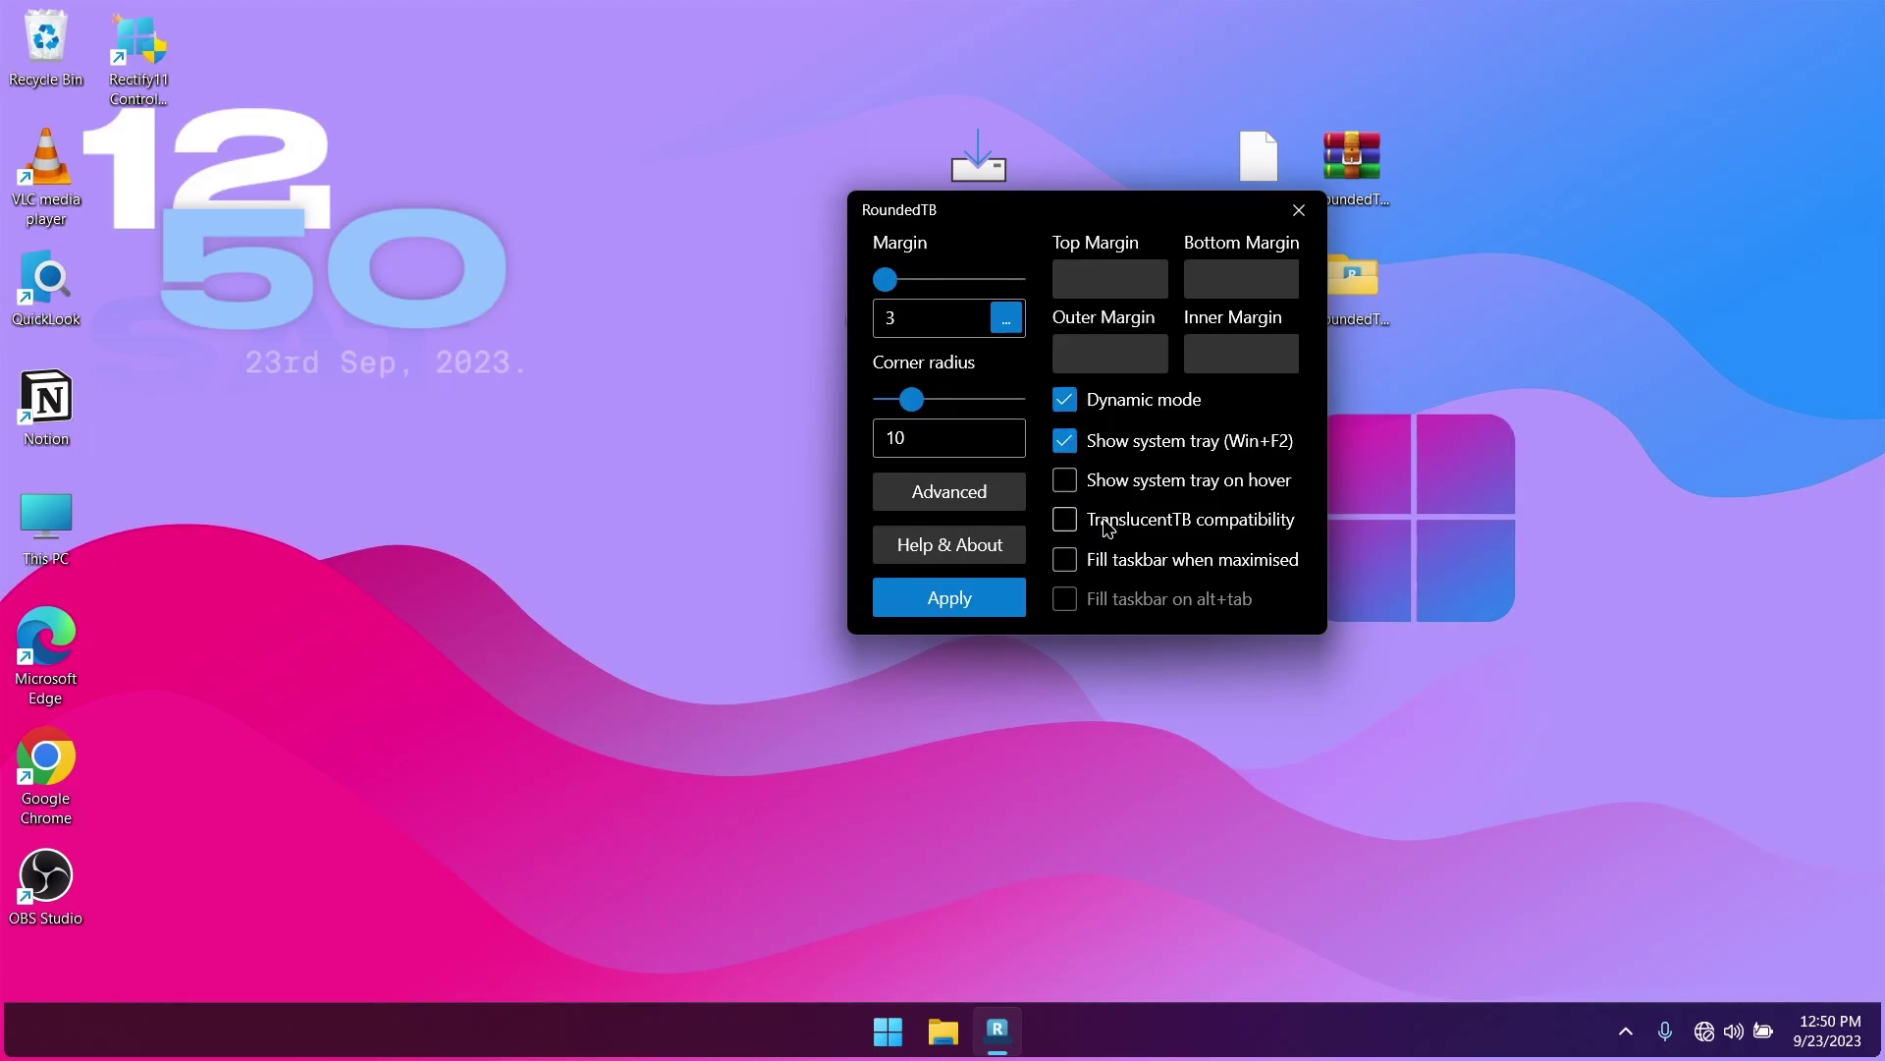
{"action": "left_click", "coordinate": [1080, 489]}
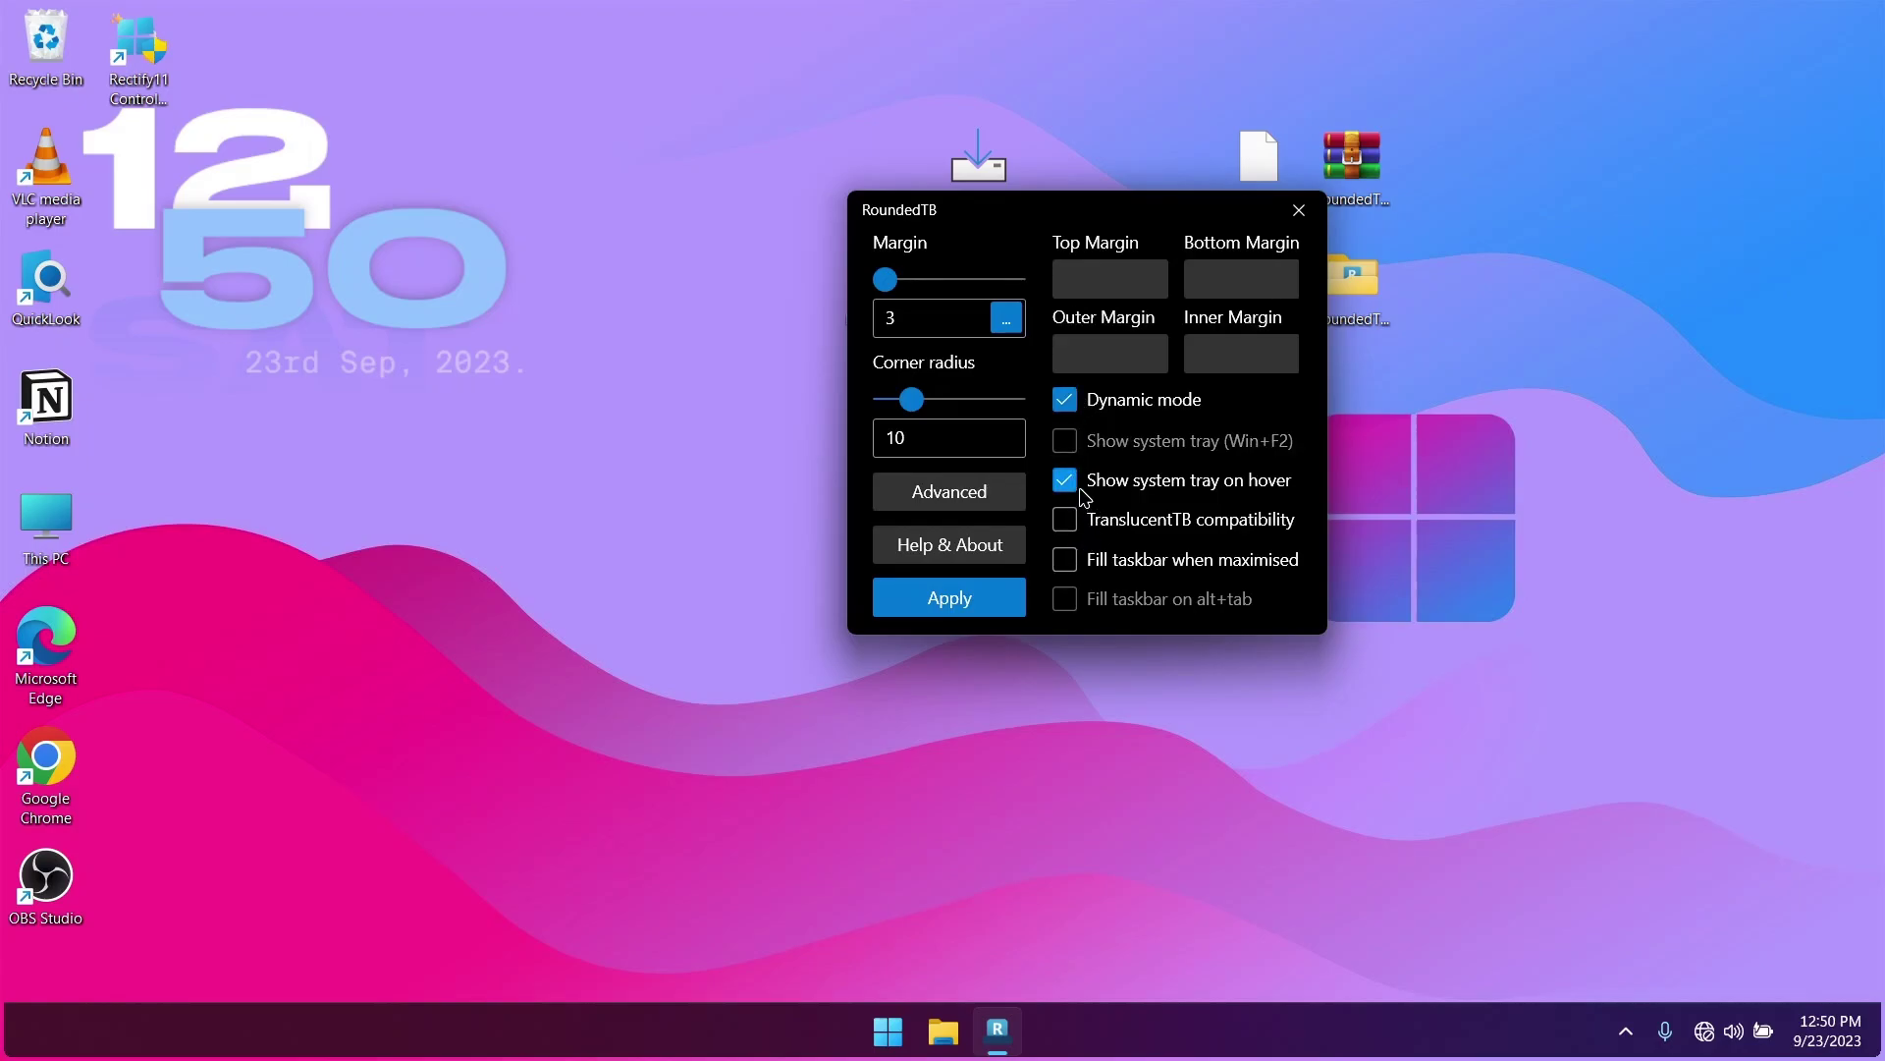
{"action": "left_click", "coordinate": [984, 594]}
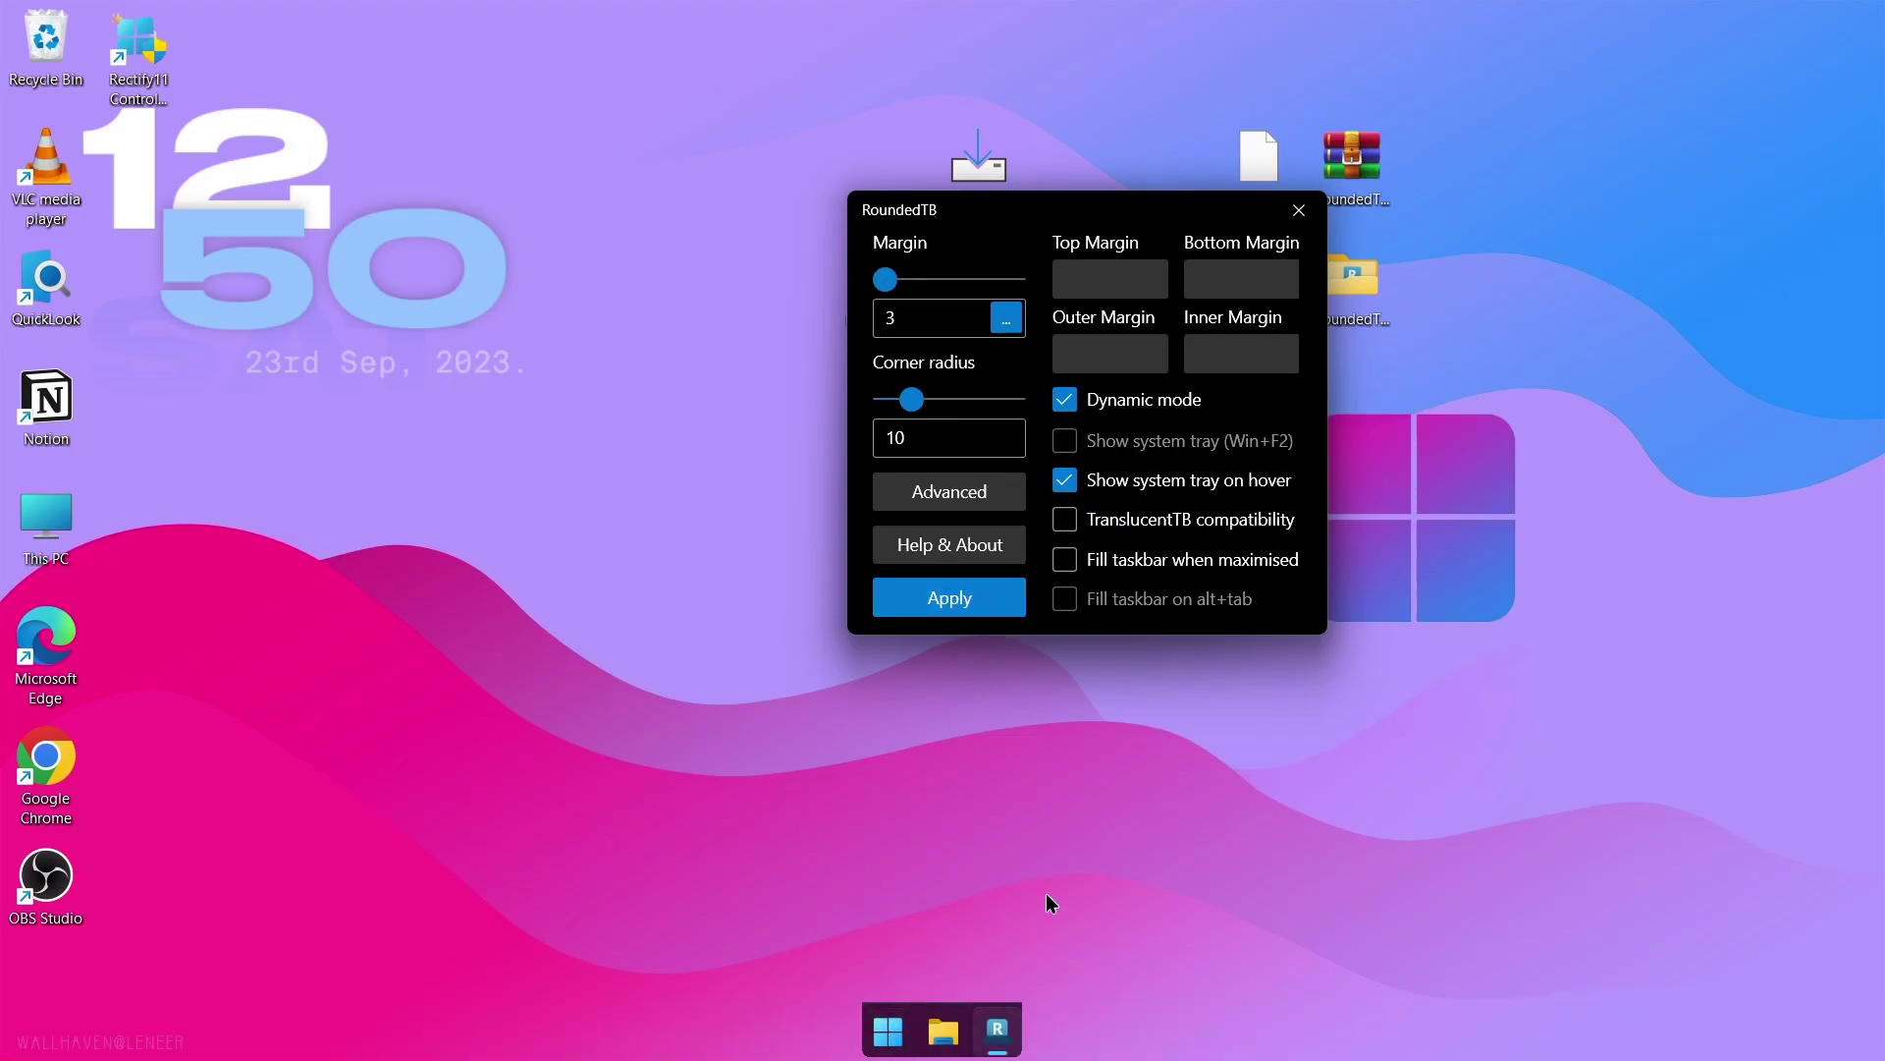
Step: Turn off Show system tray on hover and Dynamic mode, apply the taskbar settings and close the RoundedTB window
{"action": "left_click", "coordinate": [1065, 481]}
{"action": "left_click", "coordinate": [1065, 399]}
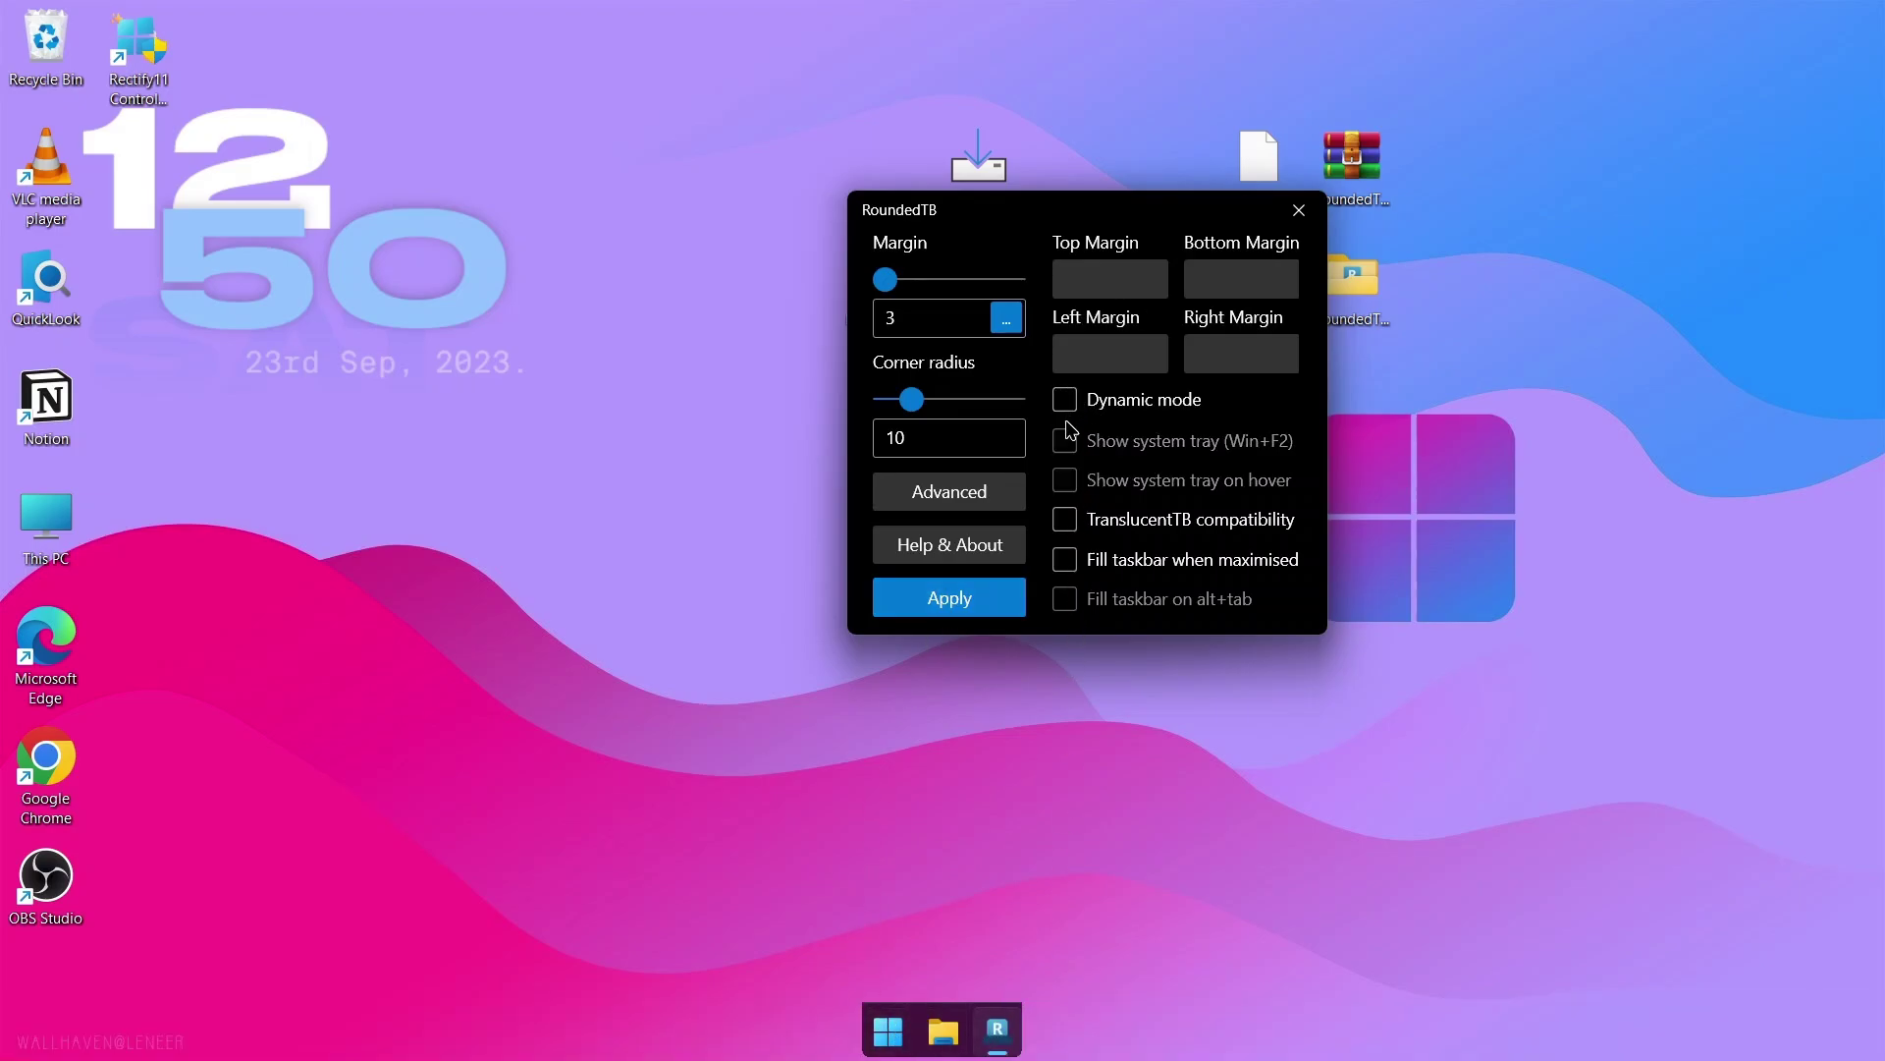
{"action": "left_click", "coordinate": [988, 605]}
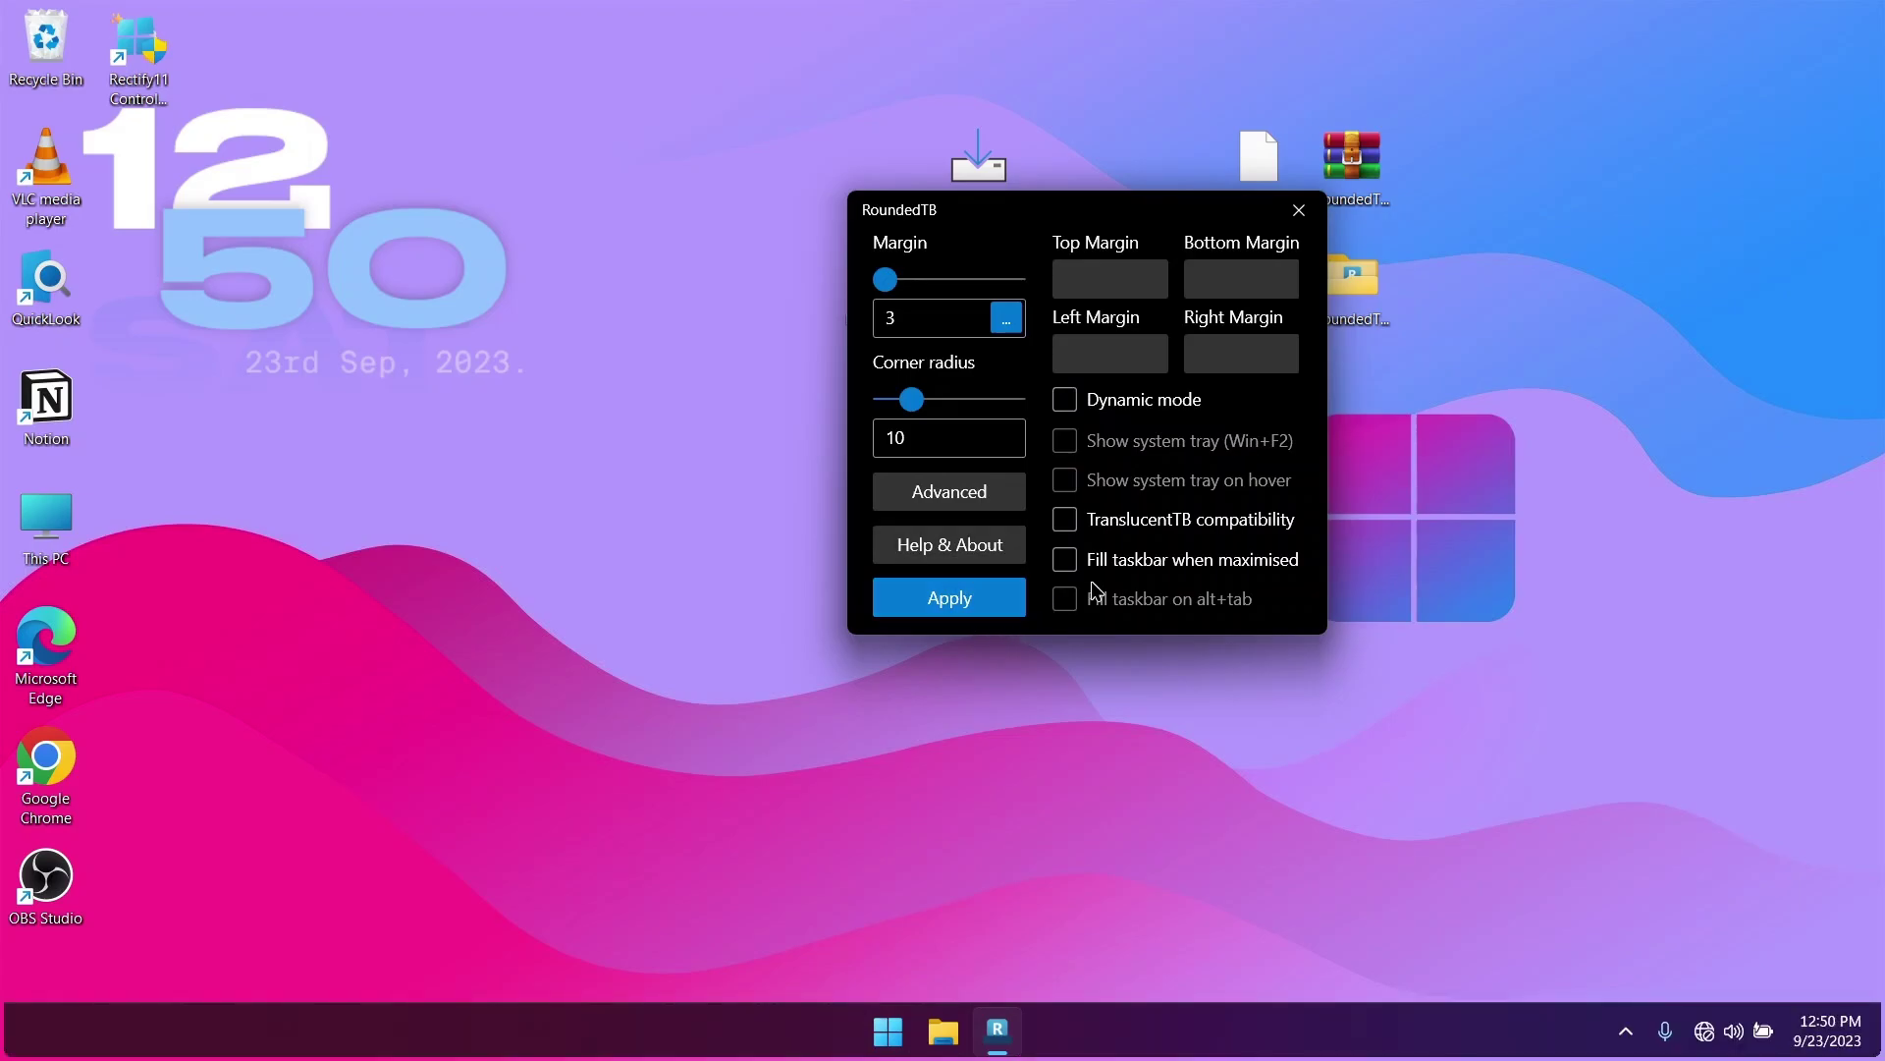
{"action": "left_click", "coordinate": [1294, 210]}
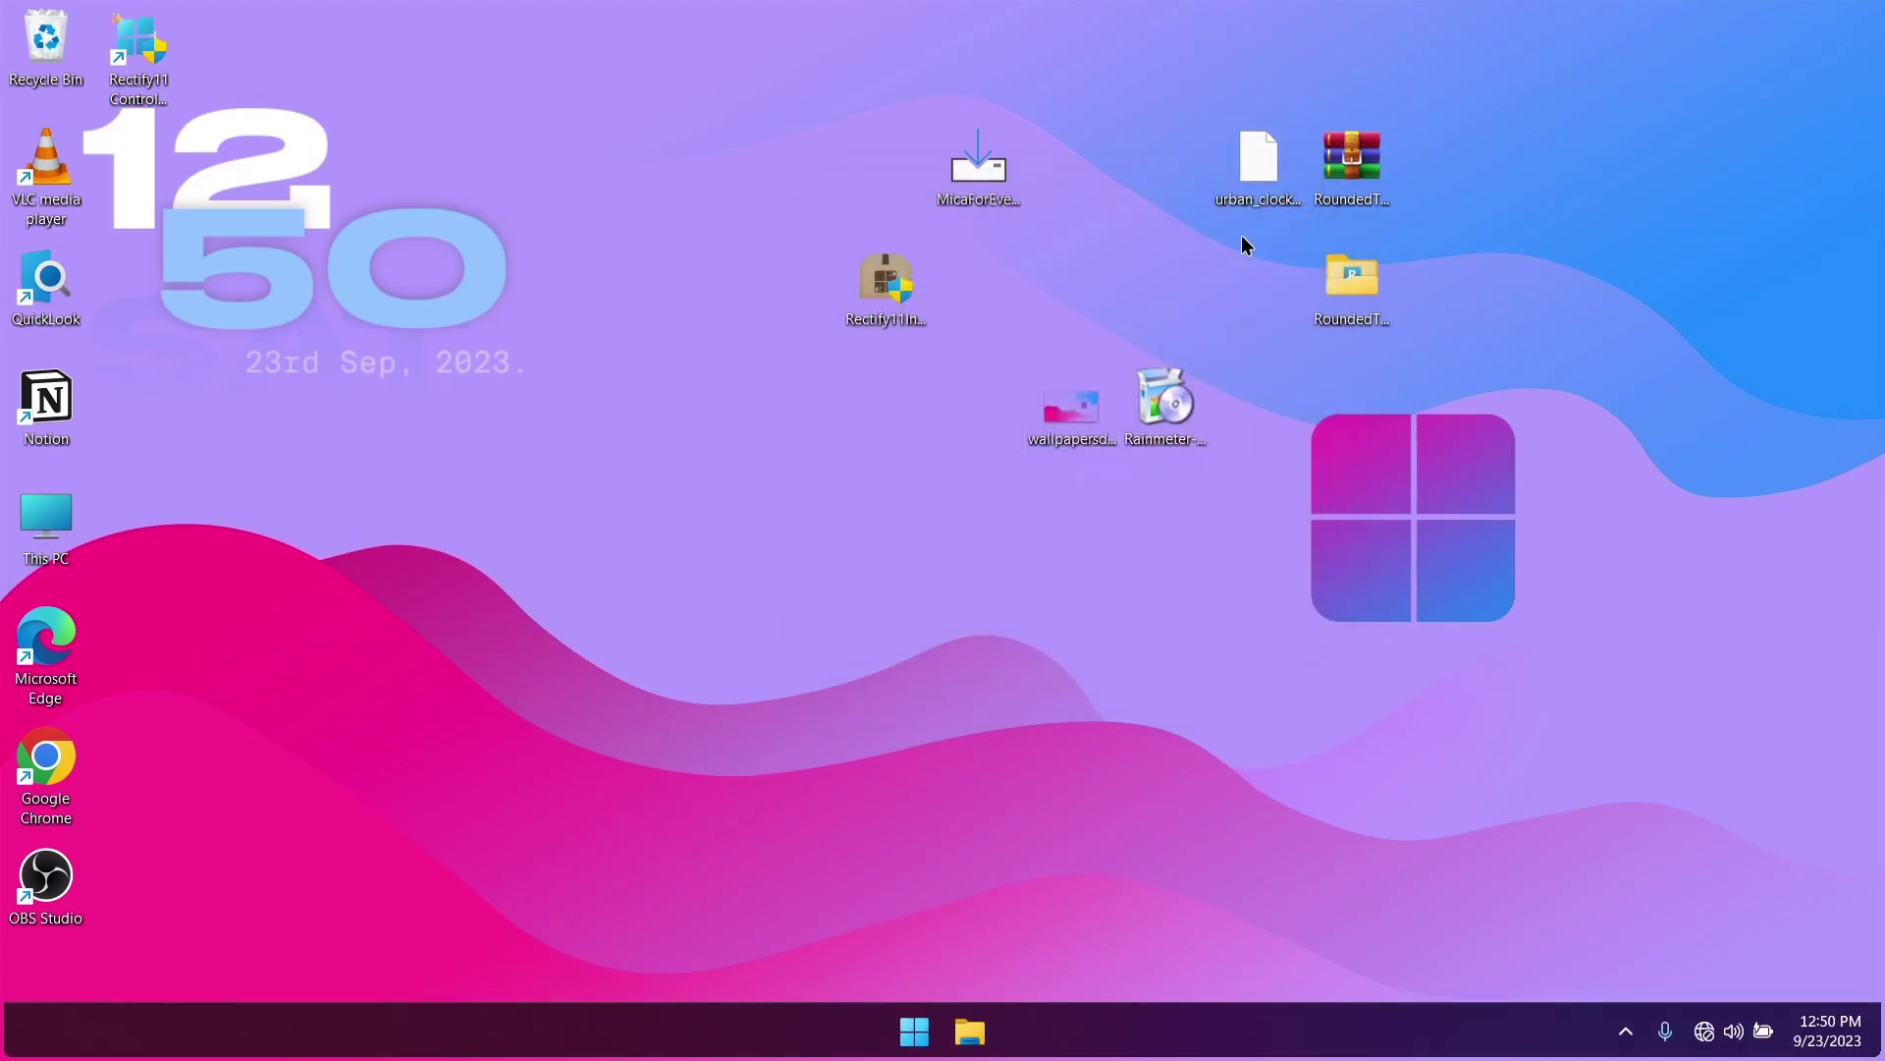
Step: Refresh the desktop and hide all desktop icons
{"action": "right_click", "coordinate": [1386, 587]}
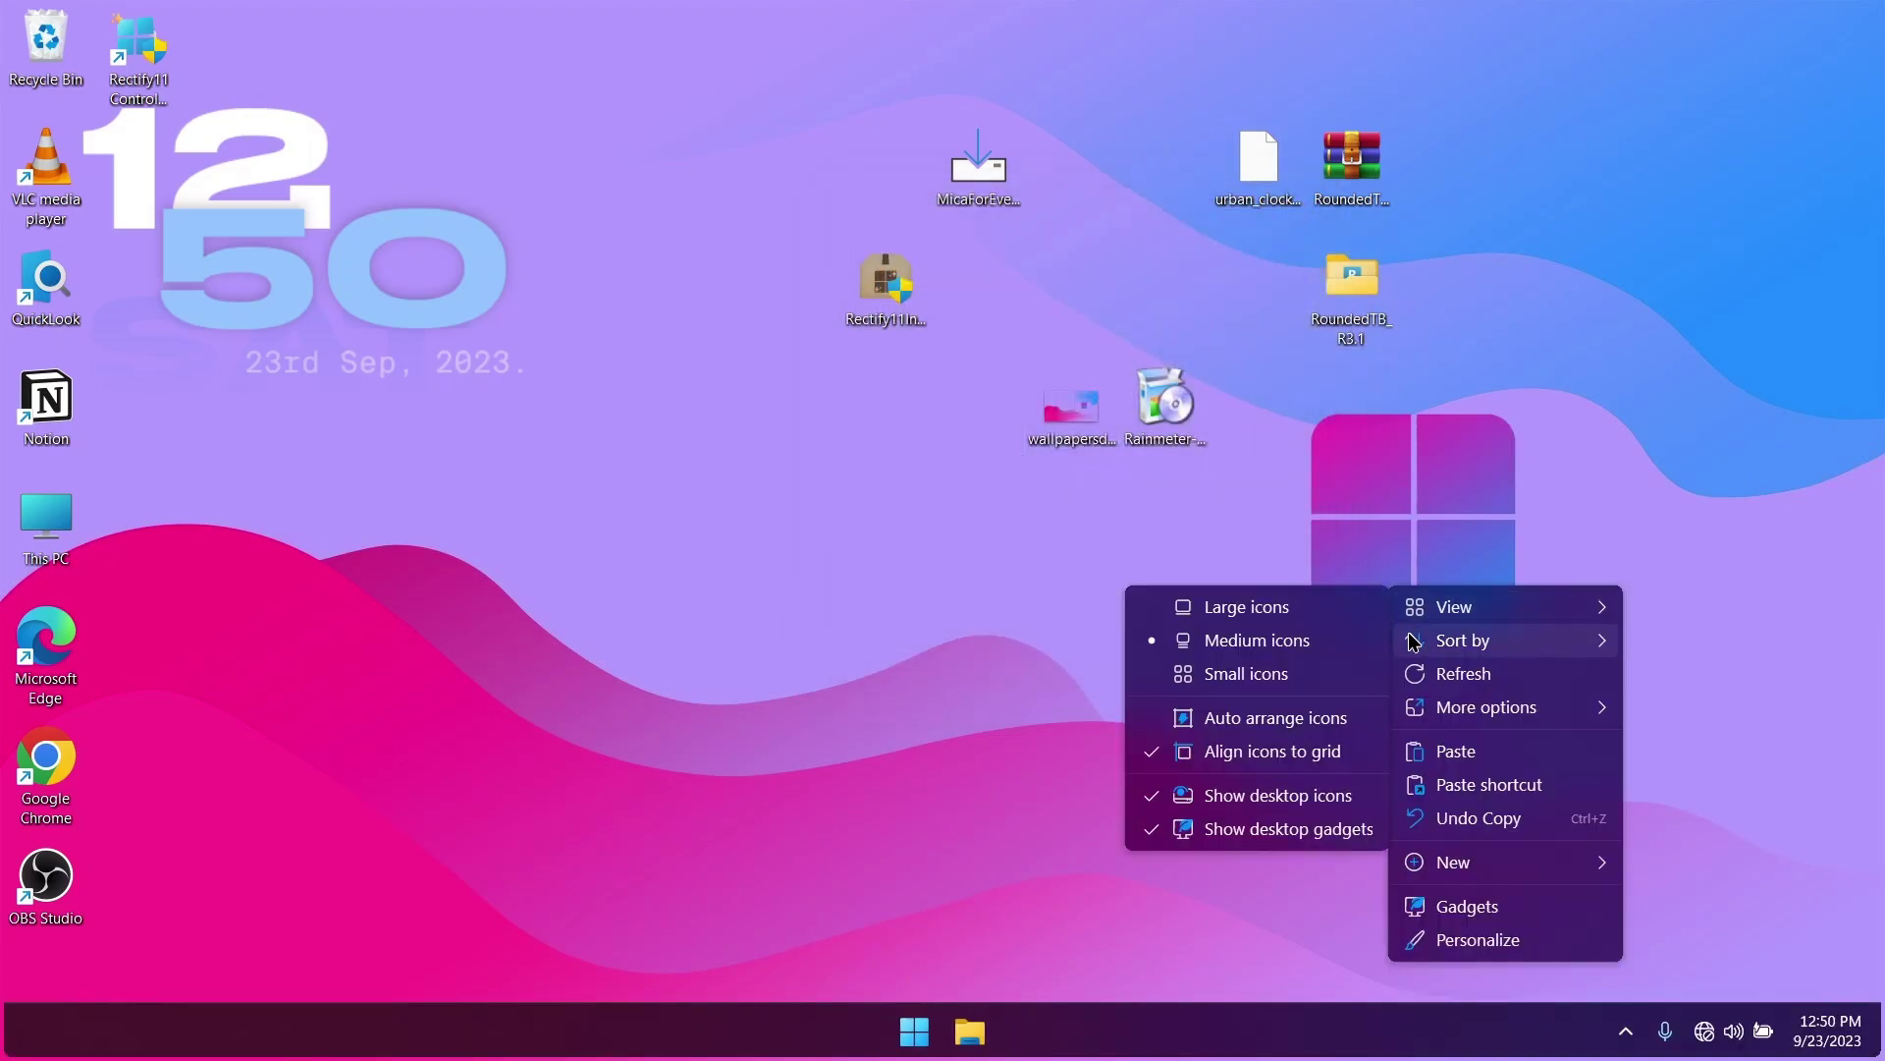
{"action": "left_click", "coordinate": [1446, 676]}
{"action": "right_click", "coordinate": [838, 507]}
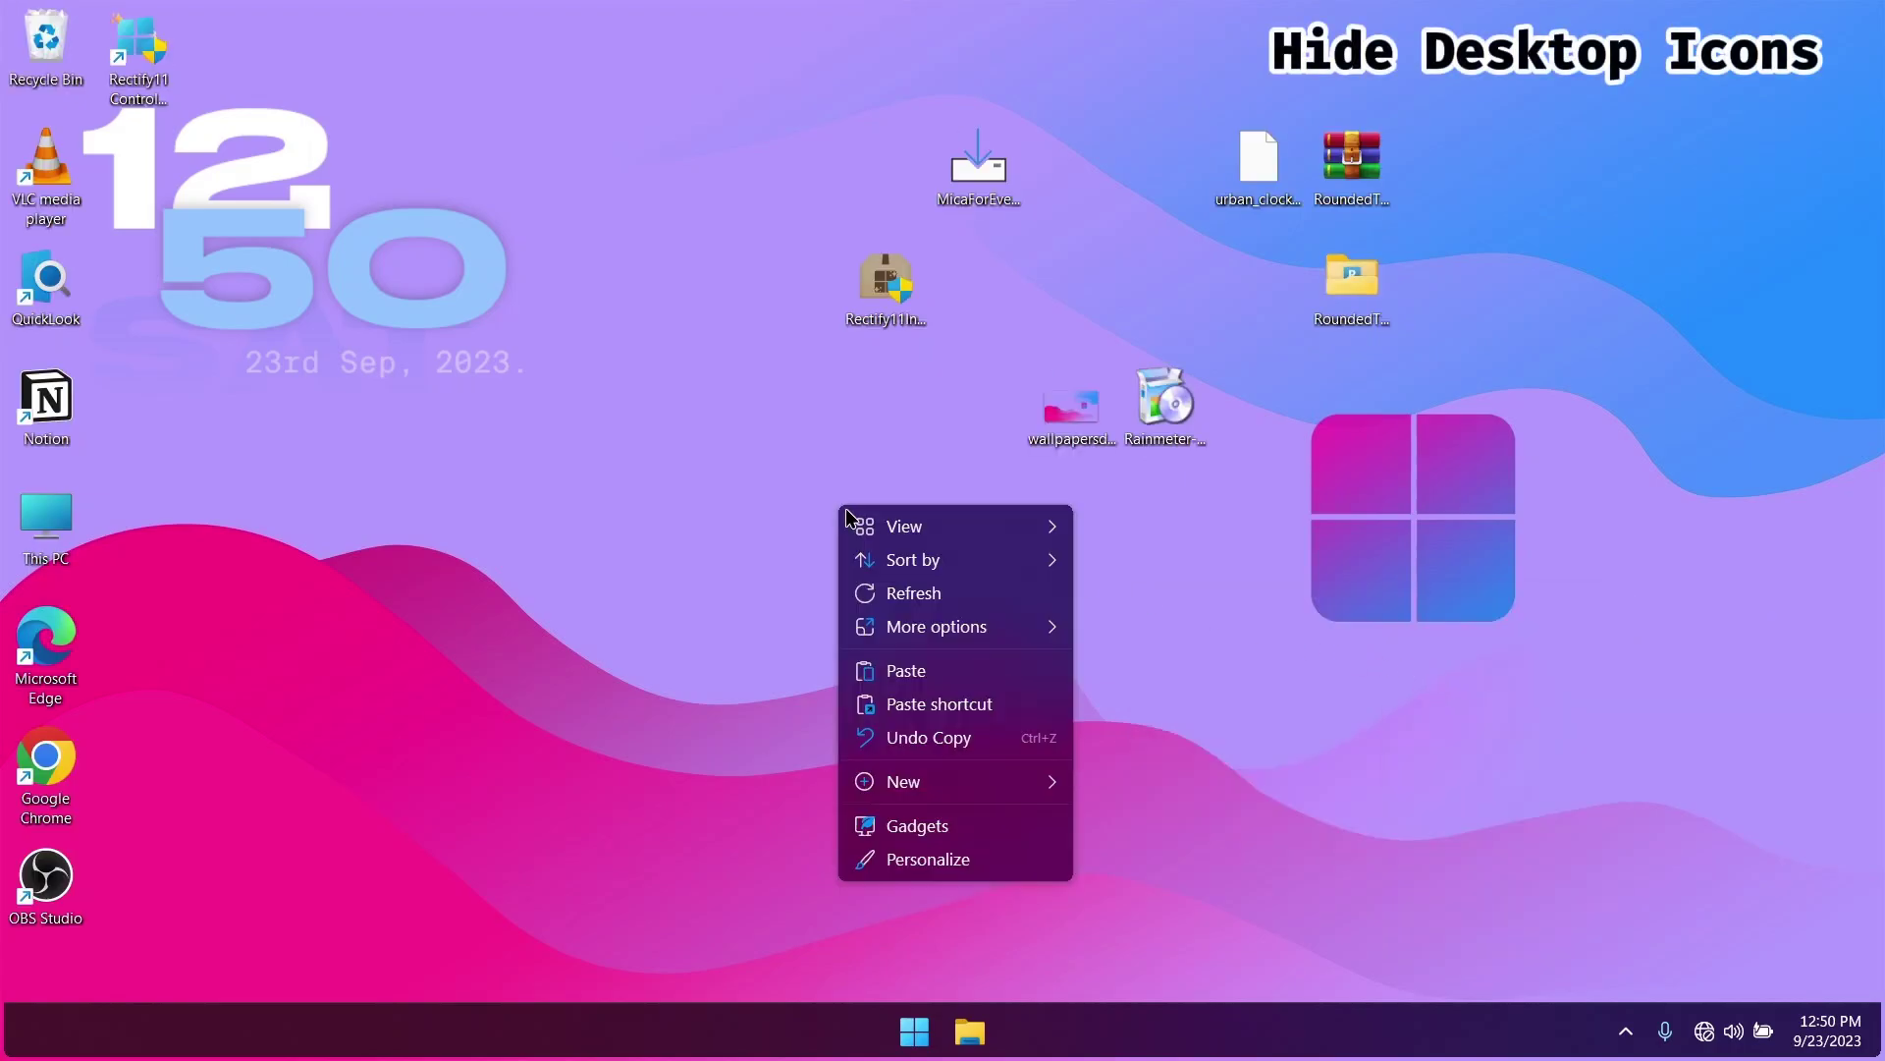
{"action": "mouse_move", "coordinate": [934, 519]}
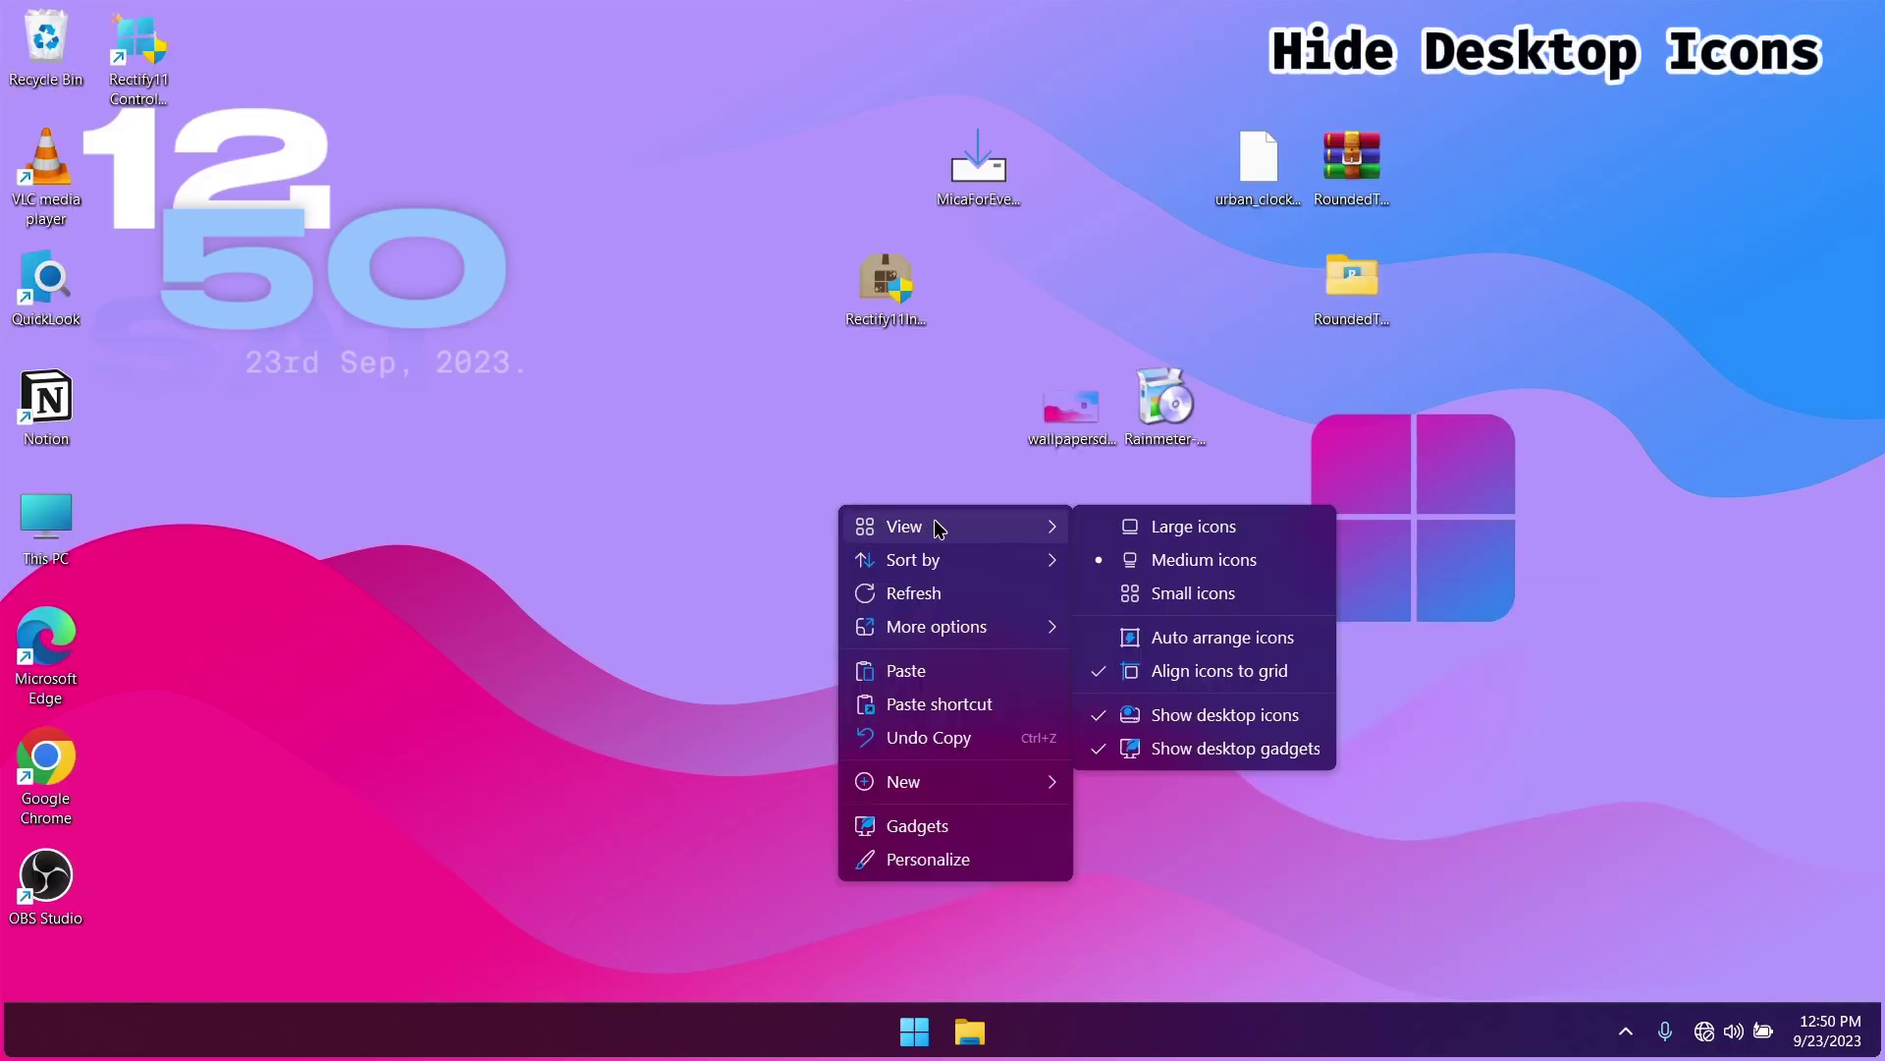
{"action": "left_click", "coordinate": [1178, 711]}
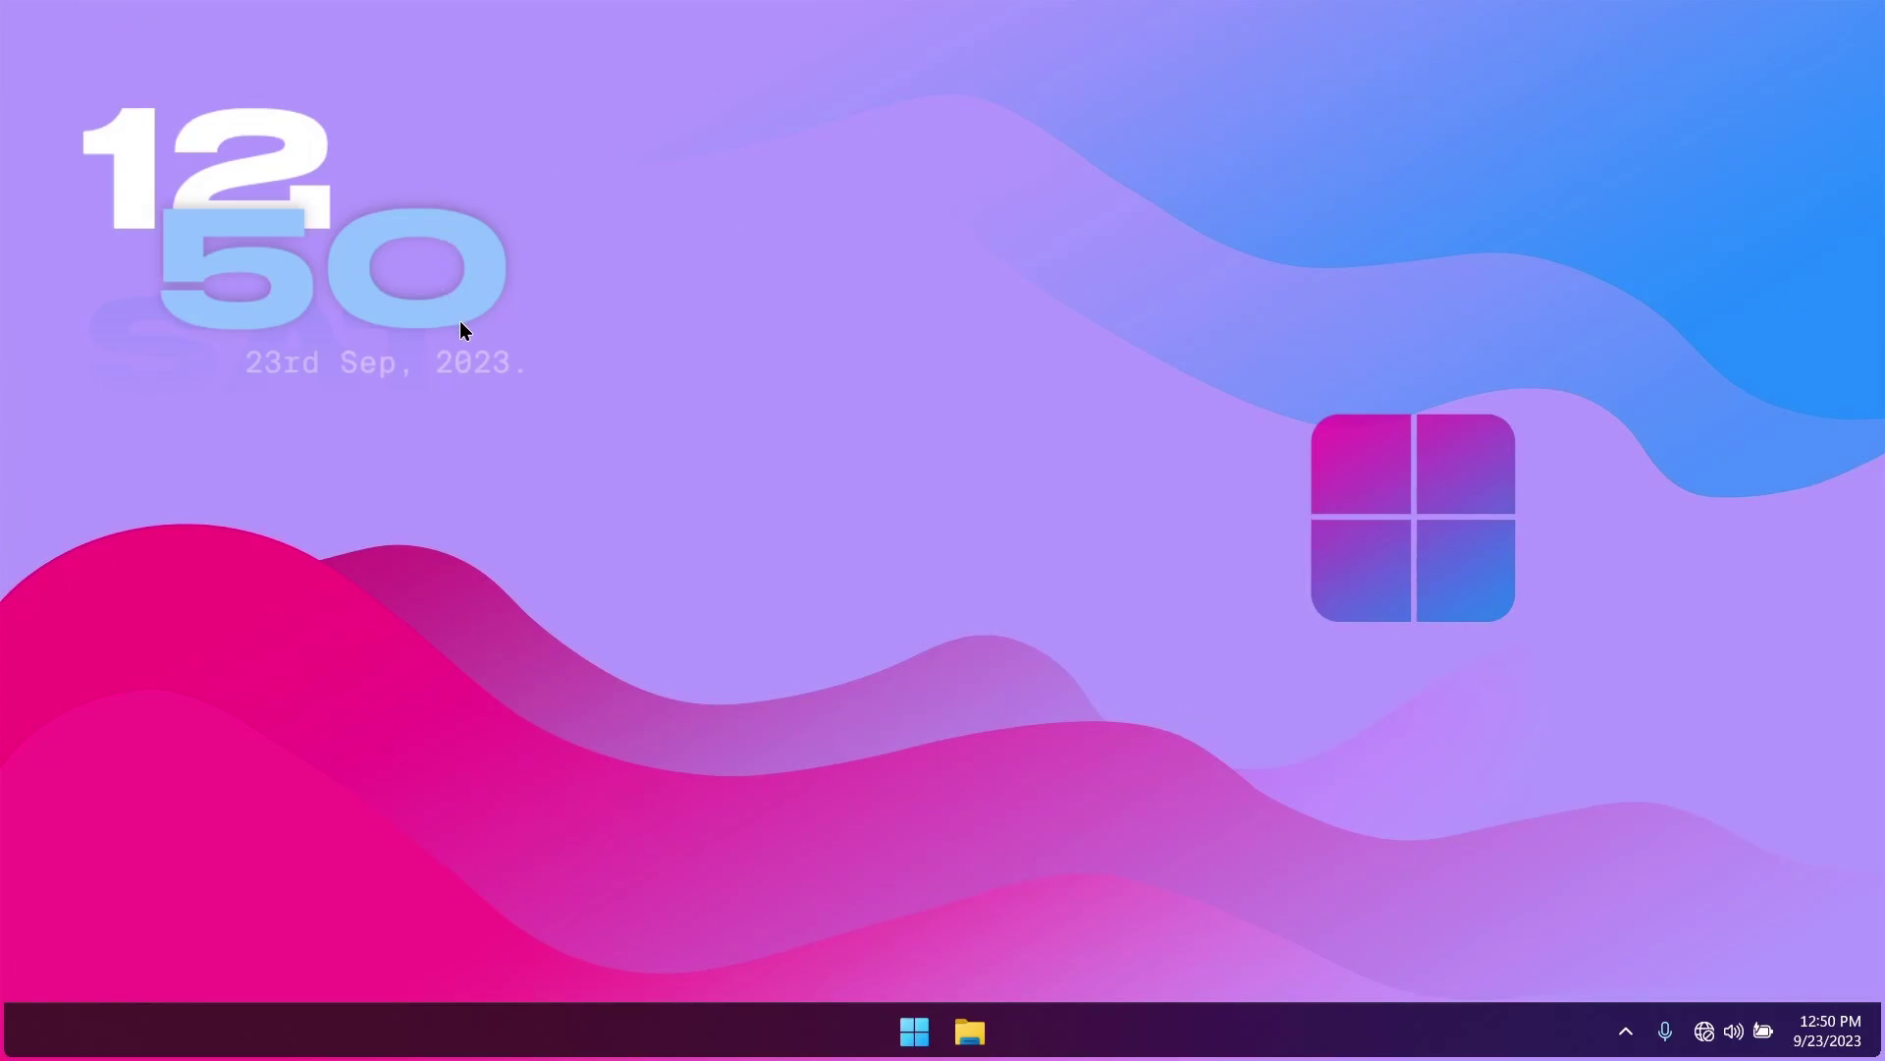
Step: Pin Edge and Rainmeter to the taskbar from the Start menu
{"action": "left_click", "coordinate": [923, 1036]}
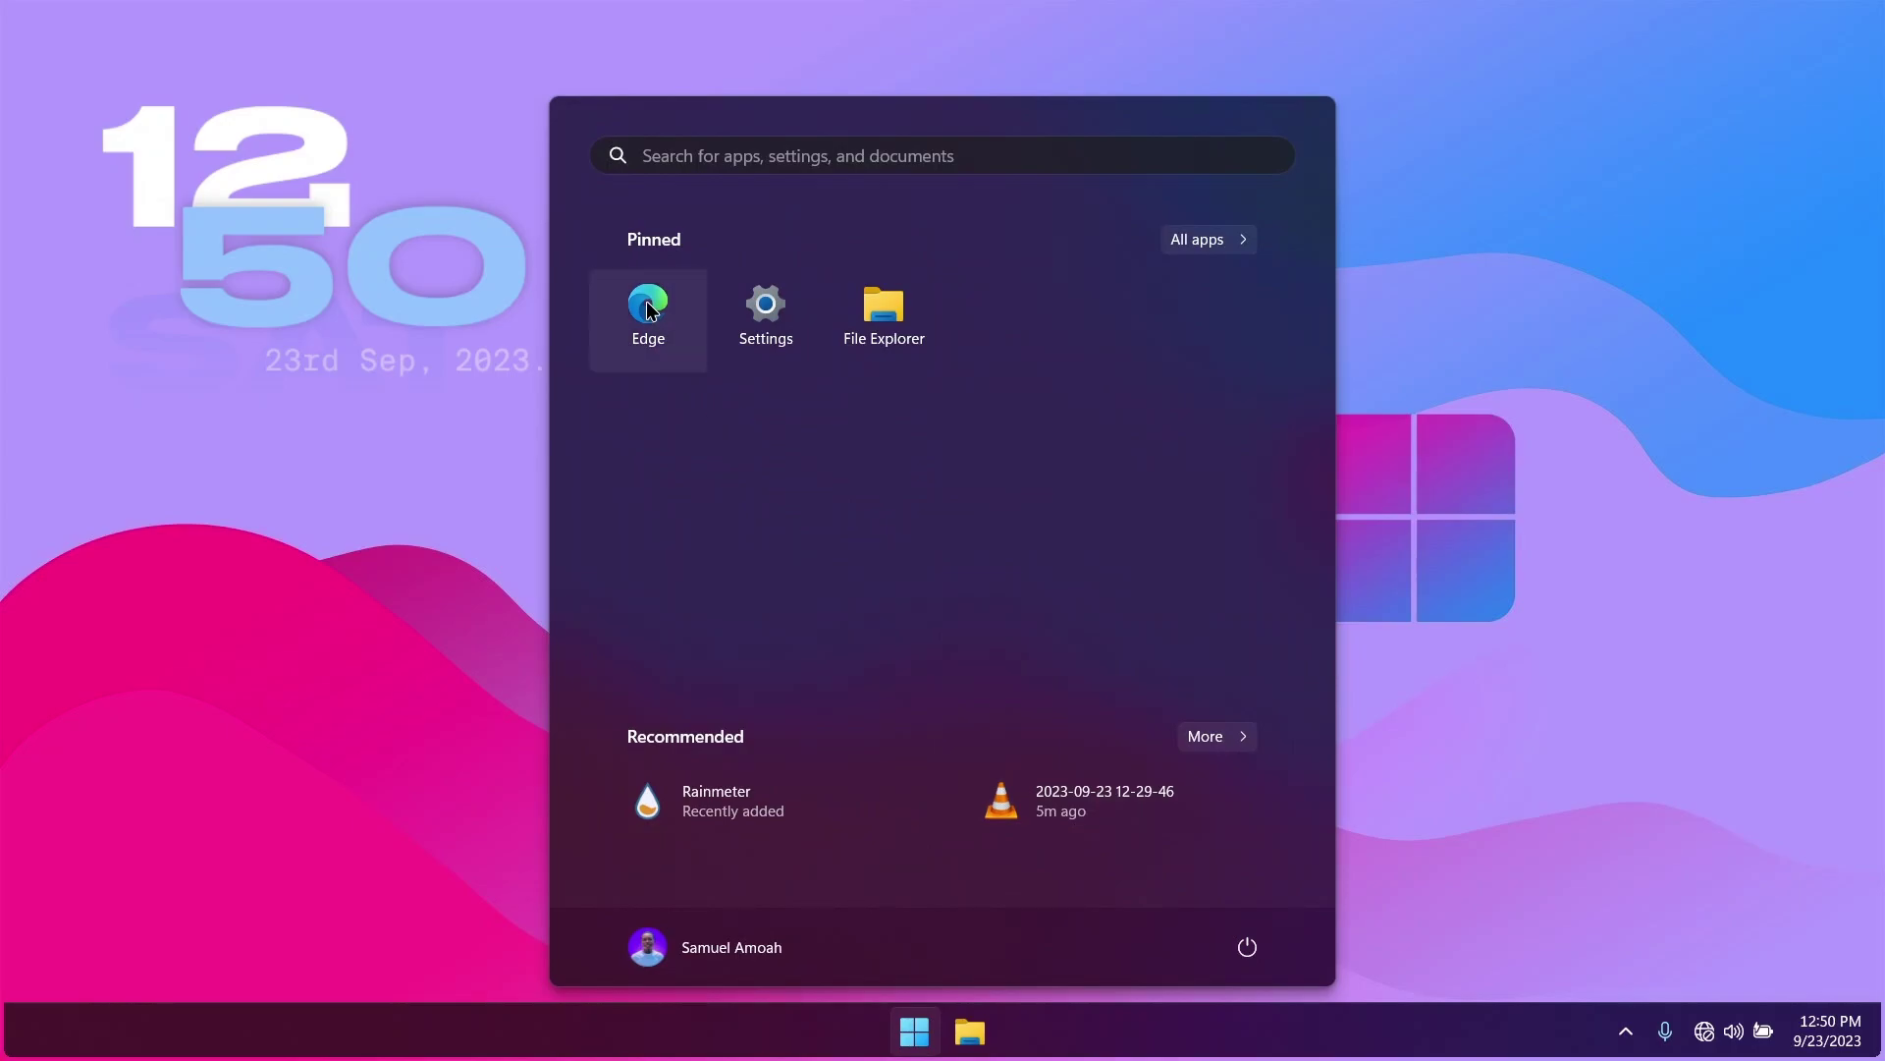
{"action": "right_click", "coordinate": [658, 314]}
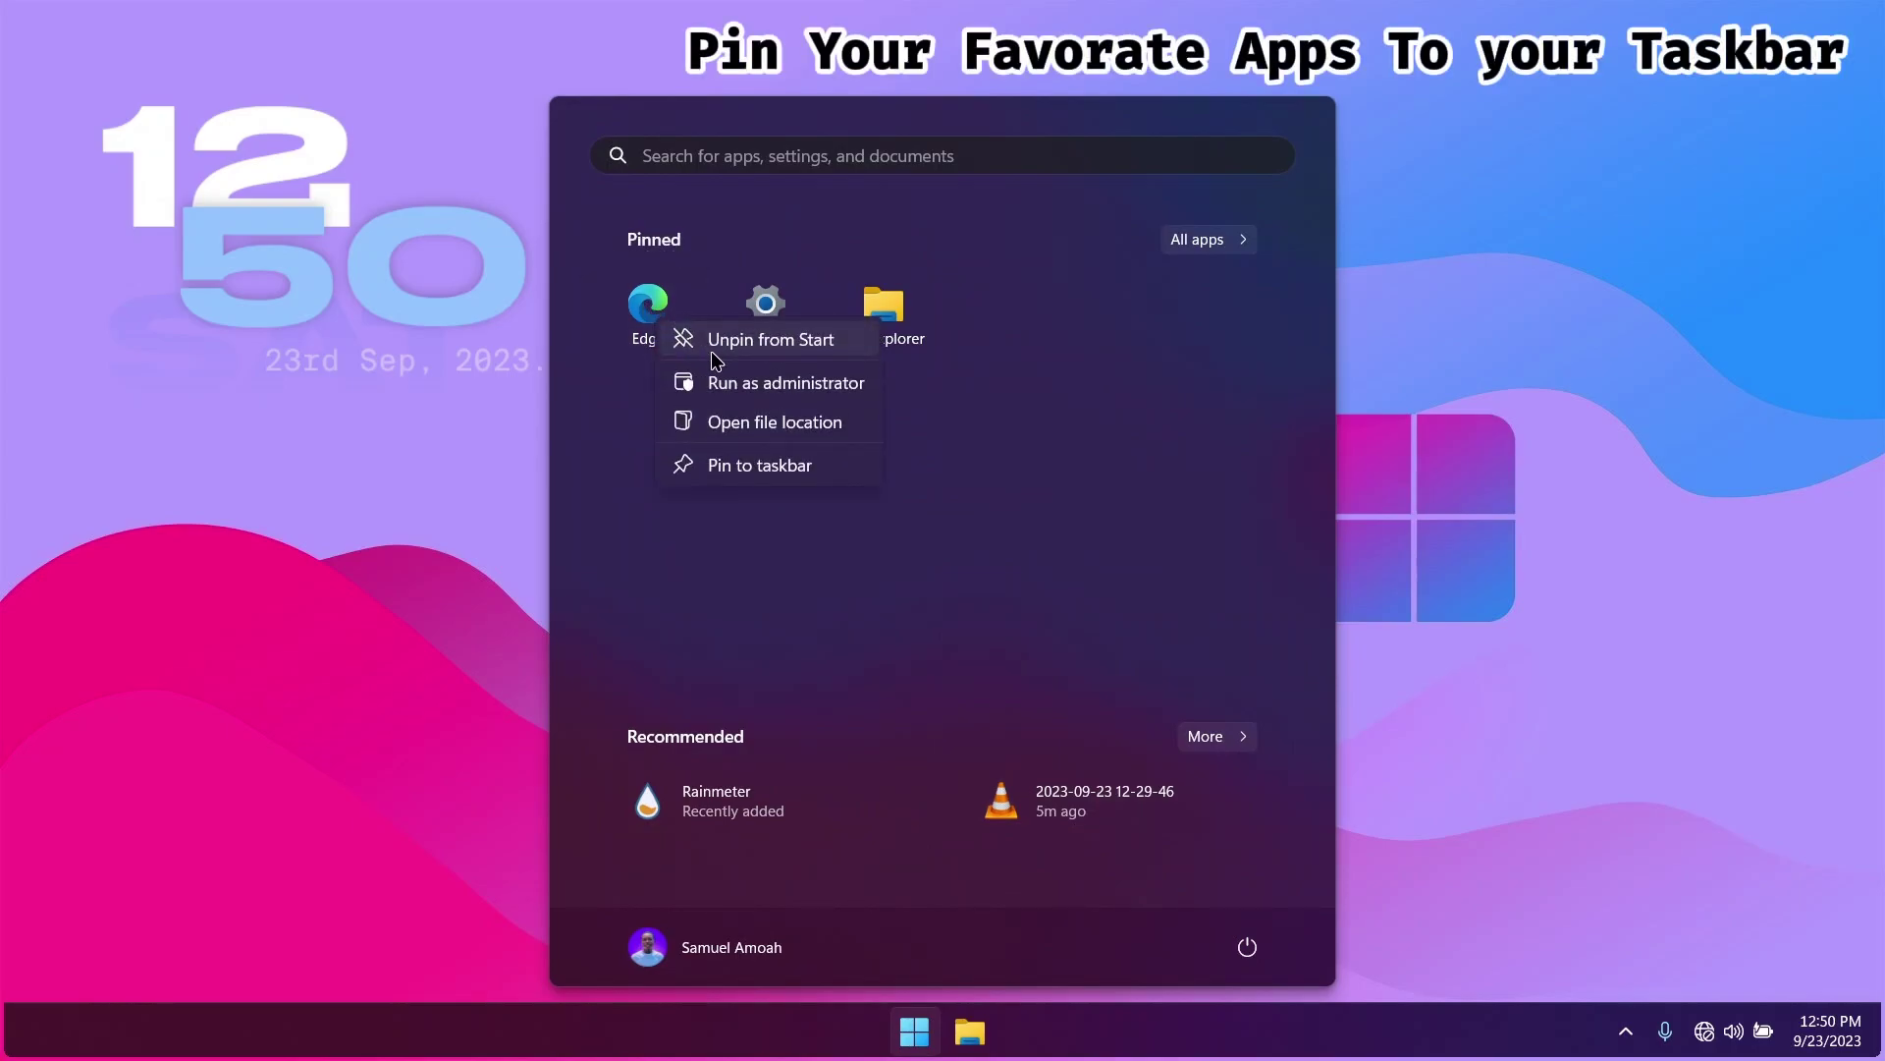
{"action": "left_click", "coordinate": [766, 467]}
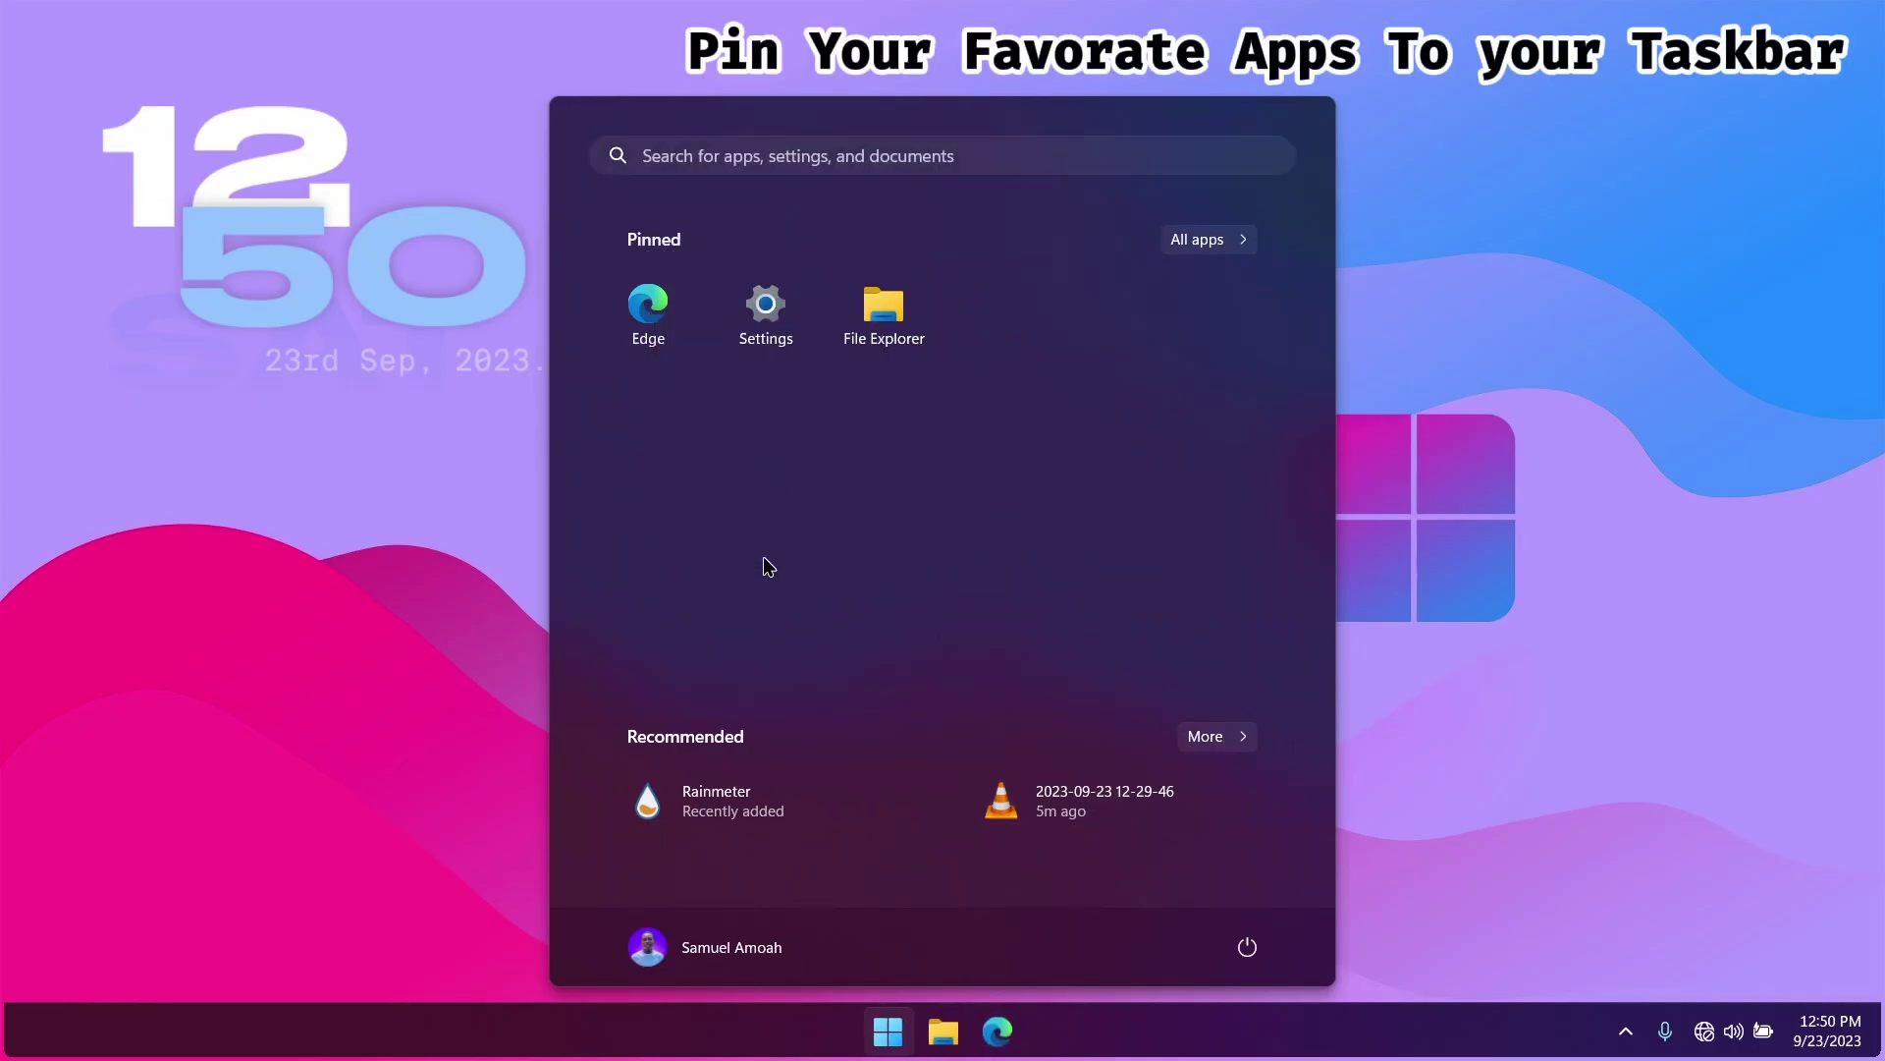
{"action": "right_click", "coordinate": [775, 786]}
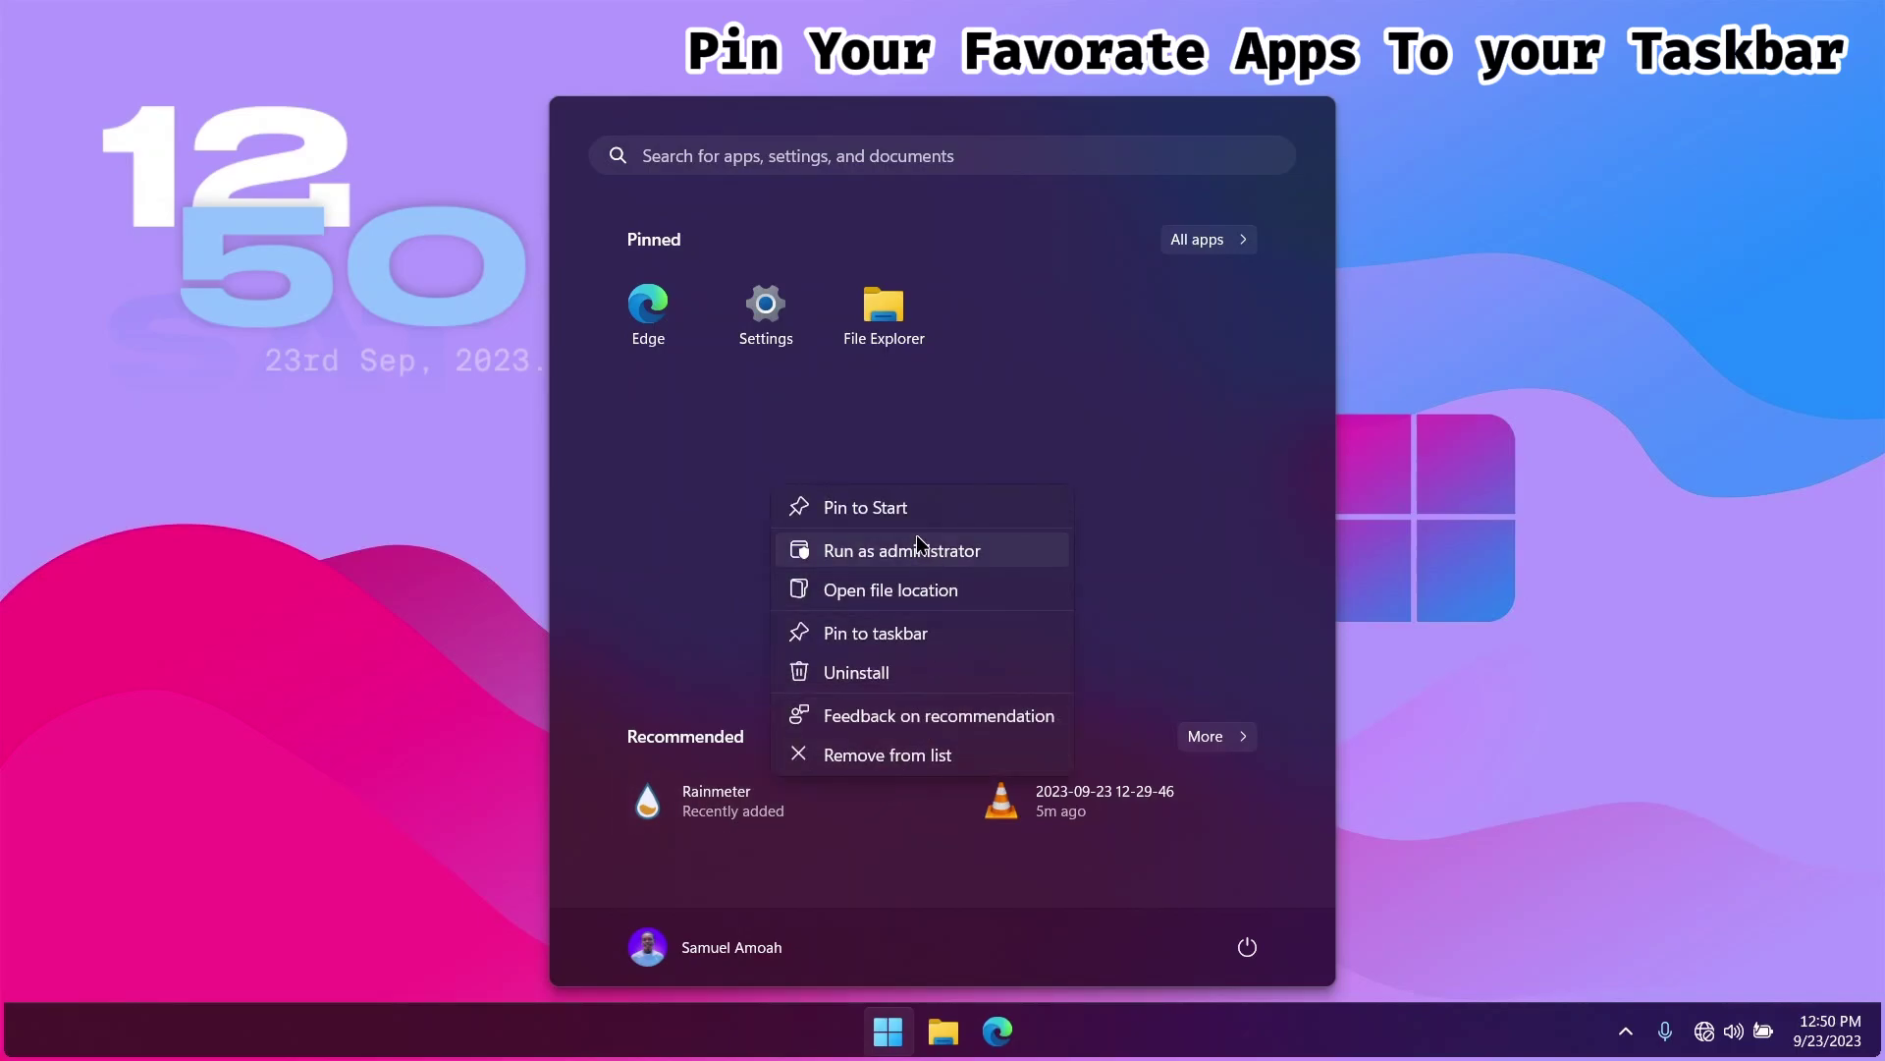
{"action": "left_click", "coordinate": [893, 635]}
Step: Show the full list of recommended apps and pin Rectify11 Control Center and Mica For Everyone to the taskbar
{"action": "left_click", "coordinate": [1208, 736]}
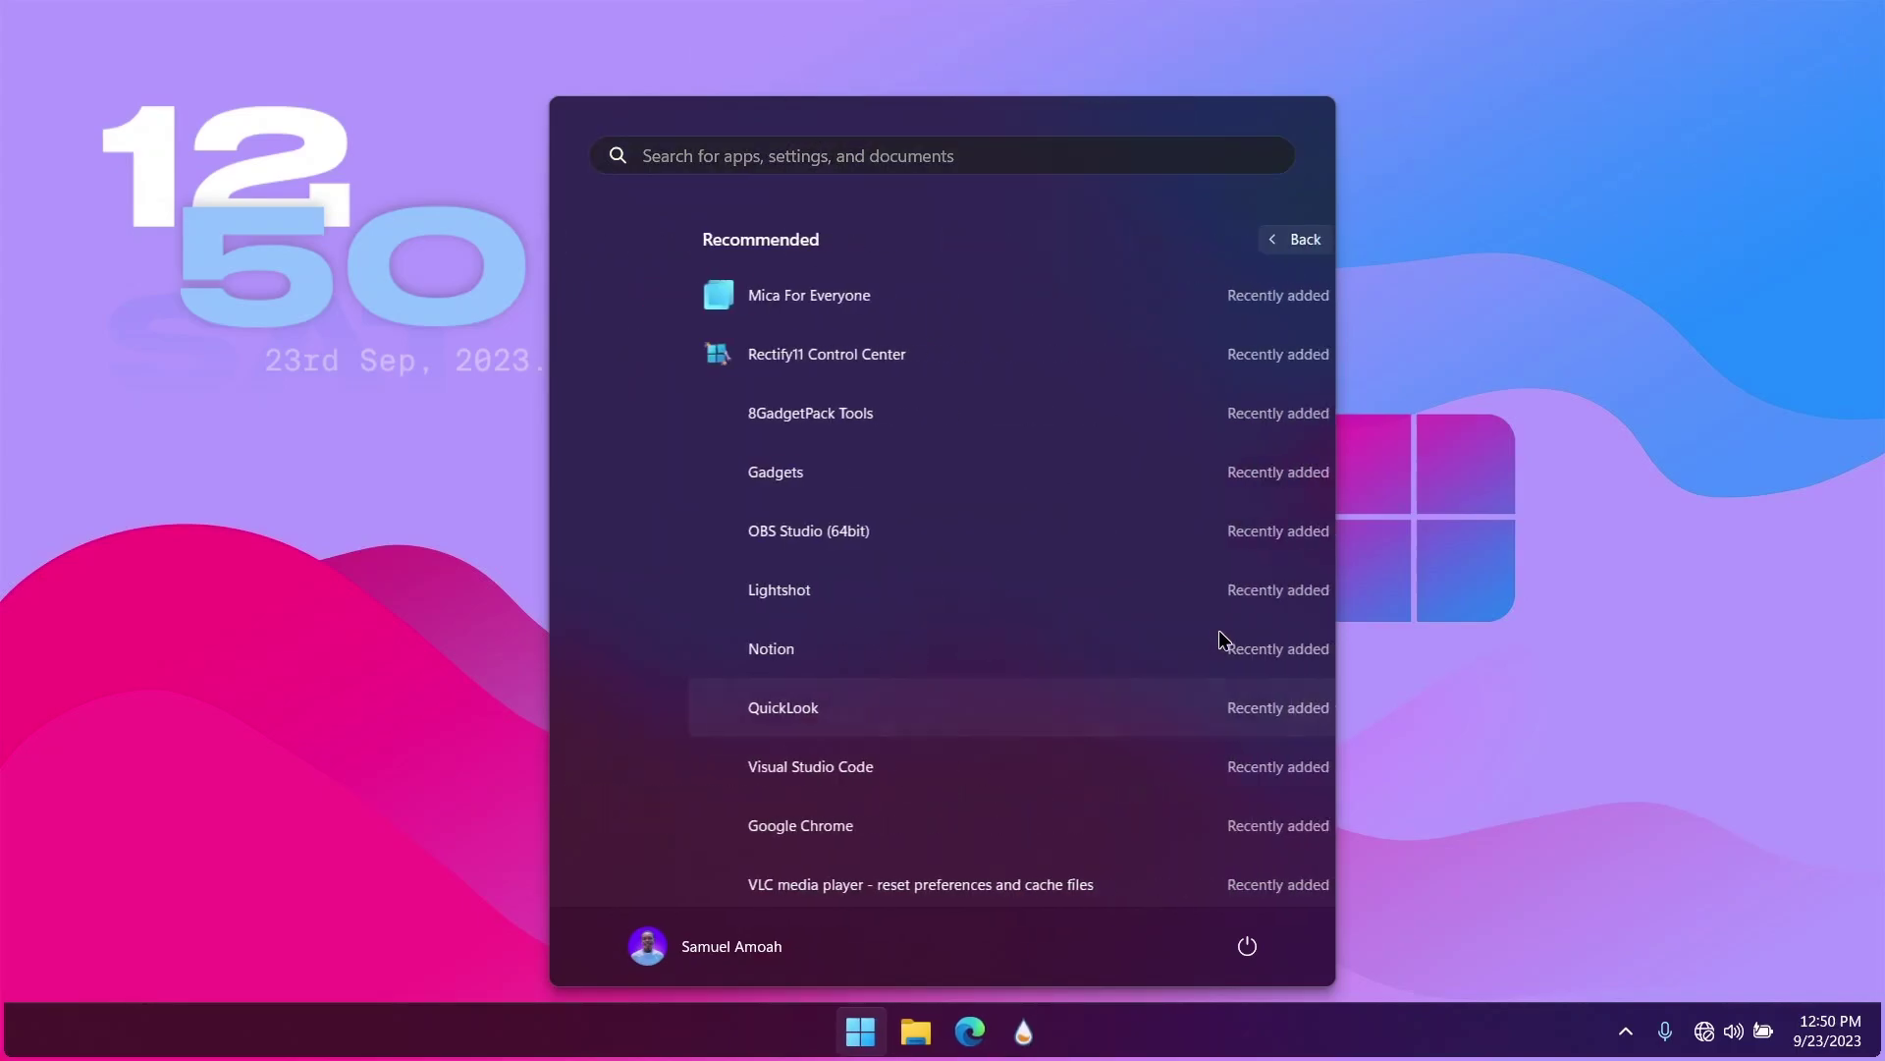
{"action": "right_click", "coordinate": [815, 366]}
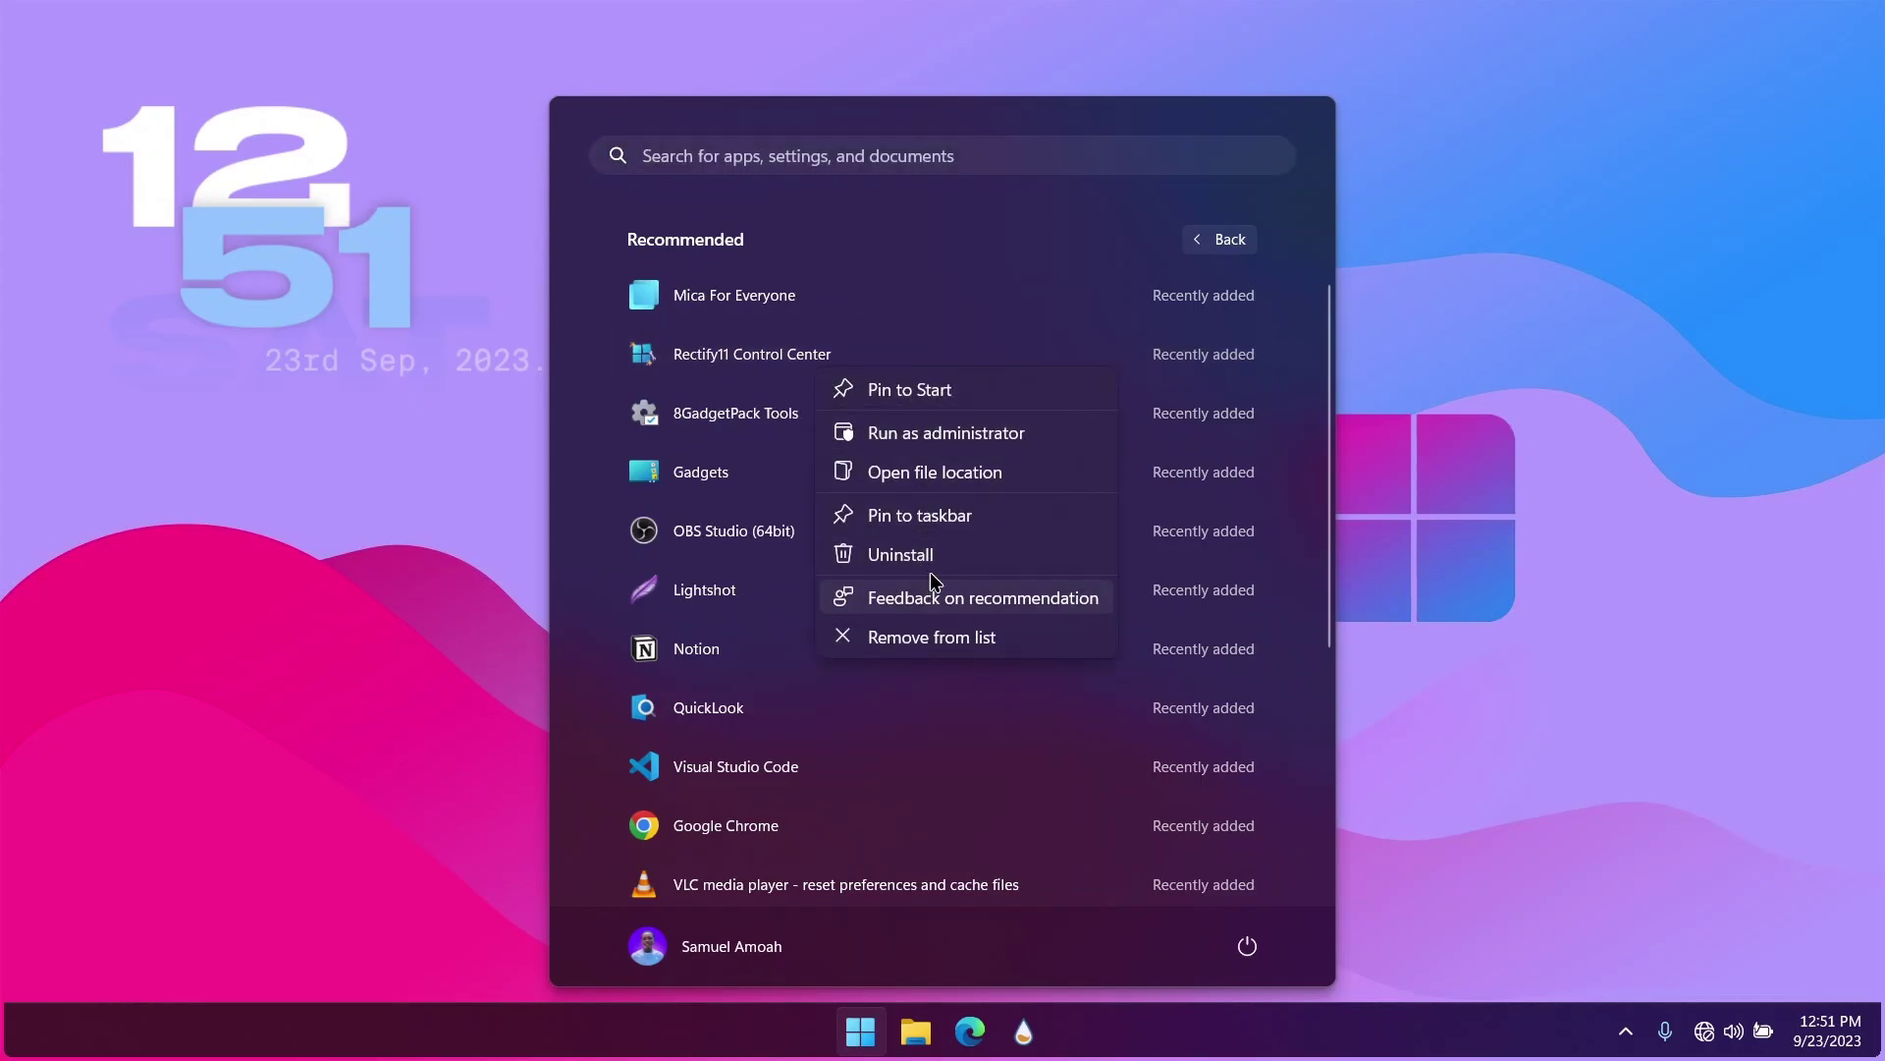
{"action": "left_click", "coordinate": [913, 515]}
{"action": "right_click", "coordinate": [803, 293]}
{"action": "left_click", "coordinate": [884, 447]}
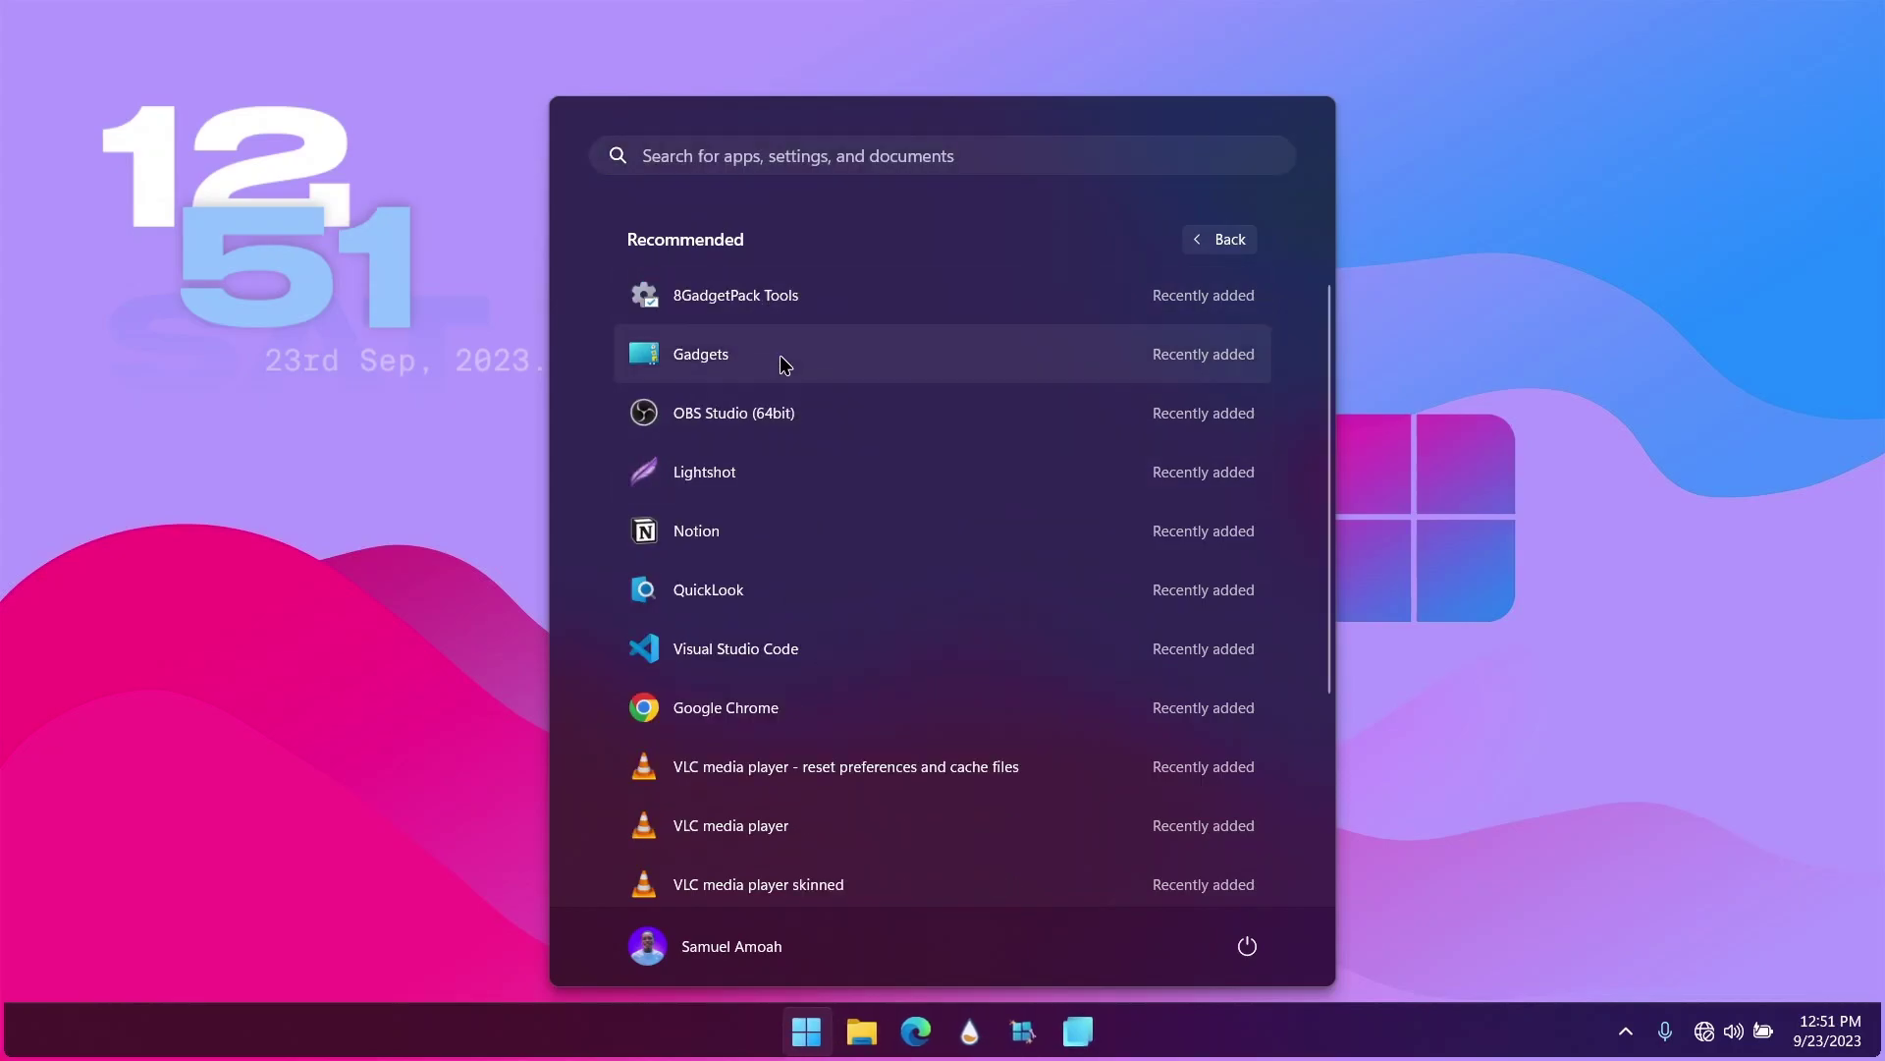
Step: Pin OBS Studio (64bit), Notion and Visual Studio Code to the taskbar from the recommended apps
{"action": "right_click", "coordinate": [749, 415]}
{"action": "left_click", "coordinate": [843, 563]}
{"action": "right_click", "coordinate": [815, 473]}
{"action": "left_click", "coordinate": [884, 621]}
{"action": "right_click", "coordinate": [779, 531]}
{"action": "left_click", "coordinate": [864, 678]}
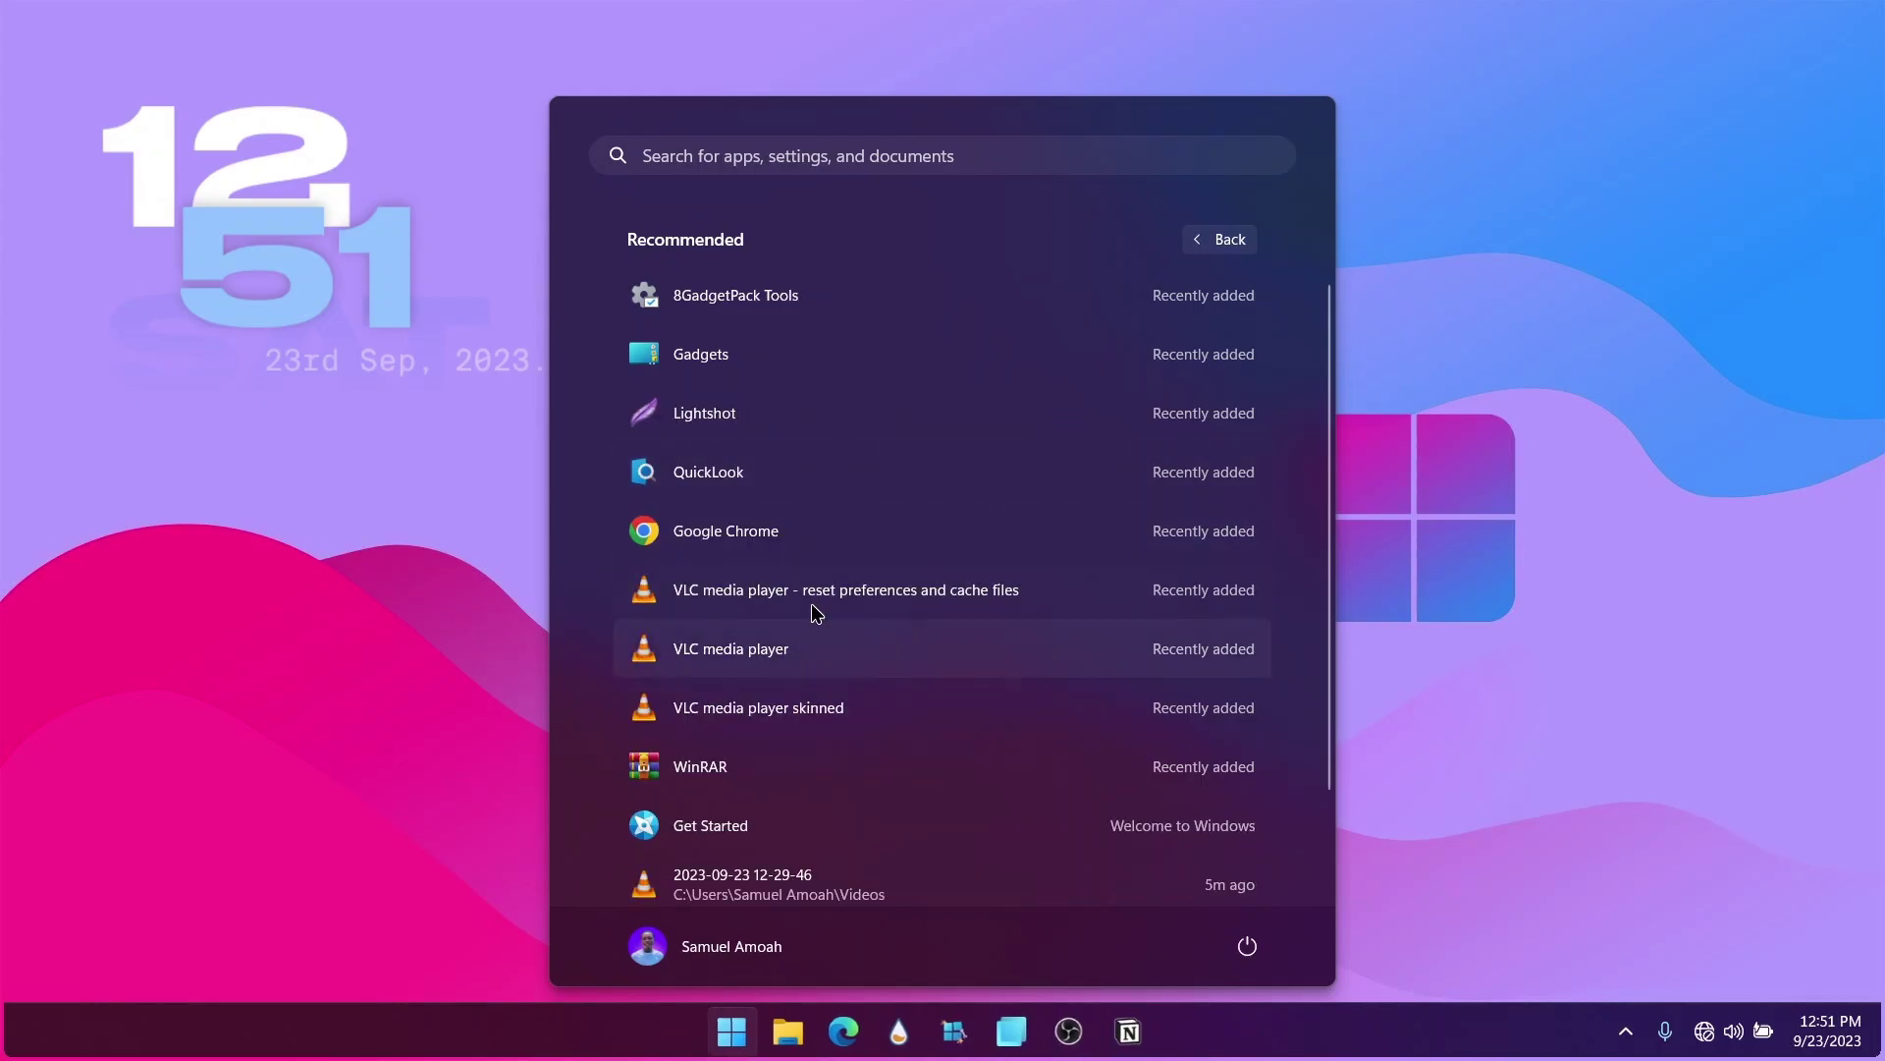
Step: Pin Google Chrome, QuickLook and Lightshot to the taskbar from the recommended apps and close the Start menu
{"action": "right_click", "coordinate": [743, 533]}
{"action": "left_click", "coordinate": [861, 680]}
{"action": "right_click", "coordinate": [752, 471]}
{"action": "left_click", "coordinate": [913, 617]}
{"action": "right_click", "coordinate": [751, 413]}
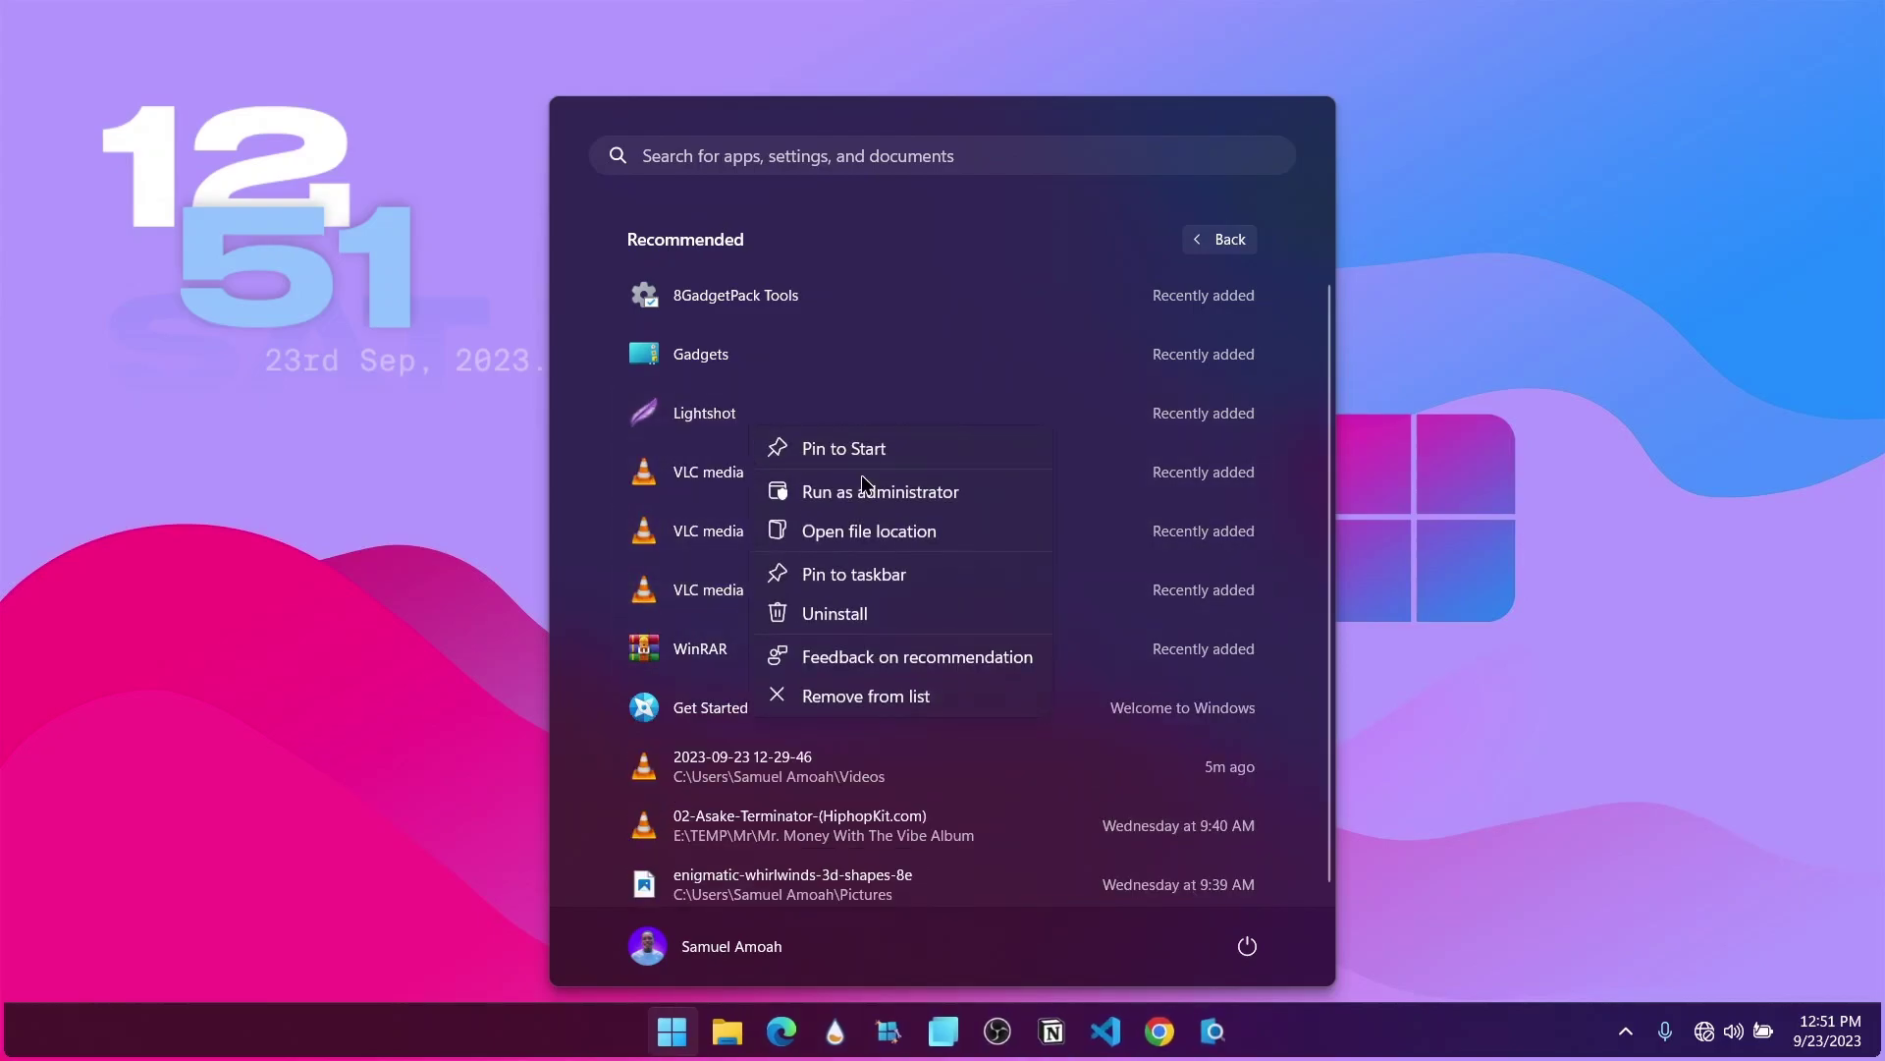
{"action": "left_click", "coordinate": [891, 562]}
{"action": "left_click", "coordinate": [1539, 601]}
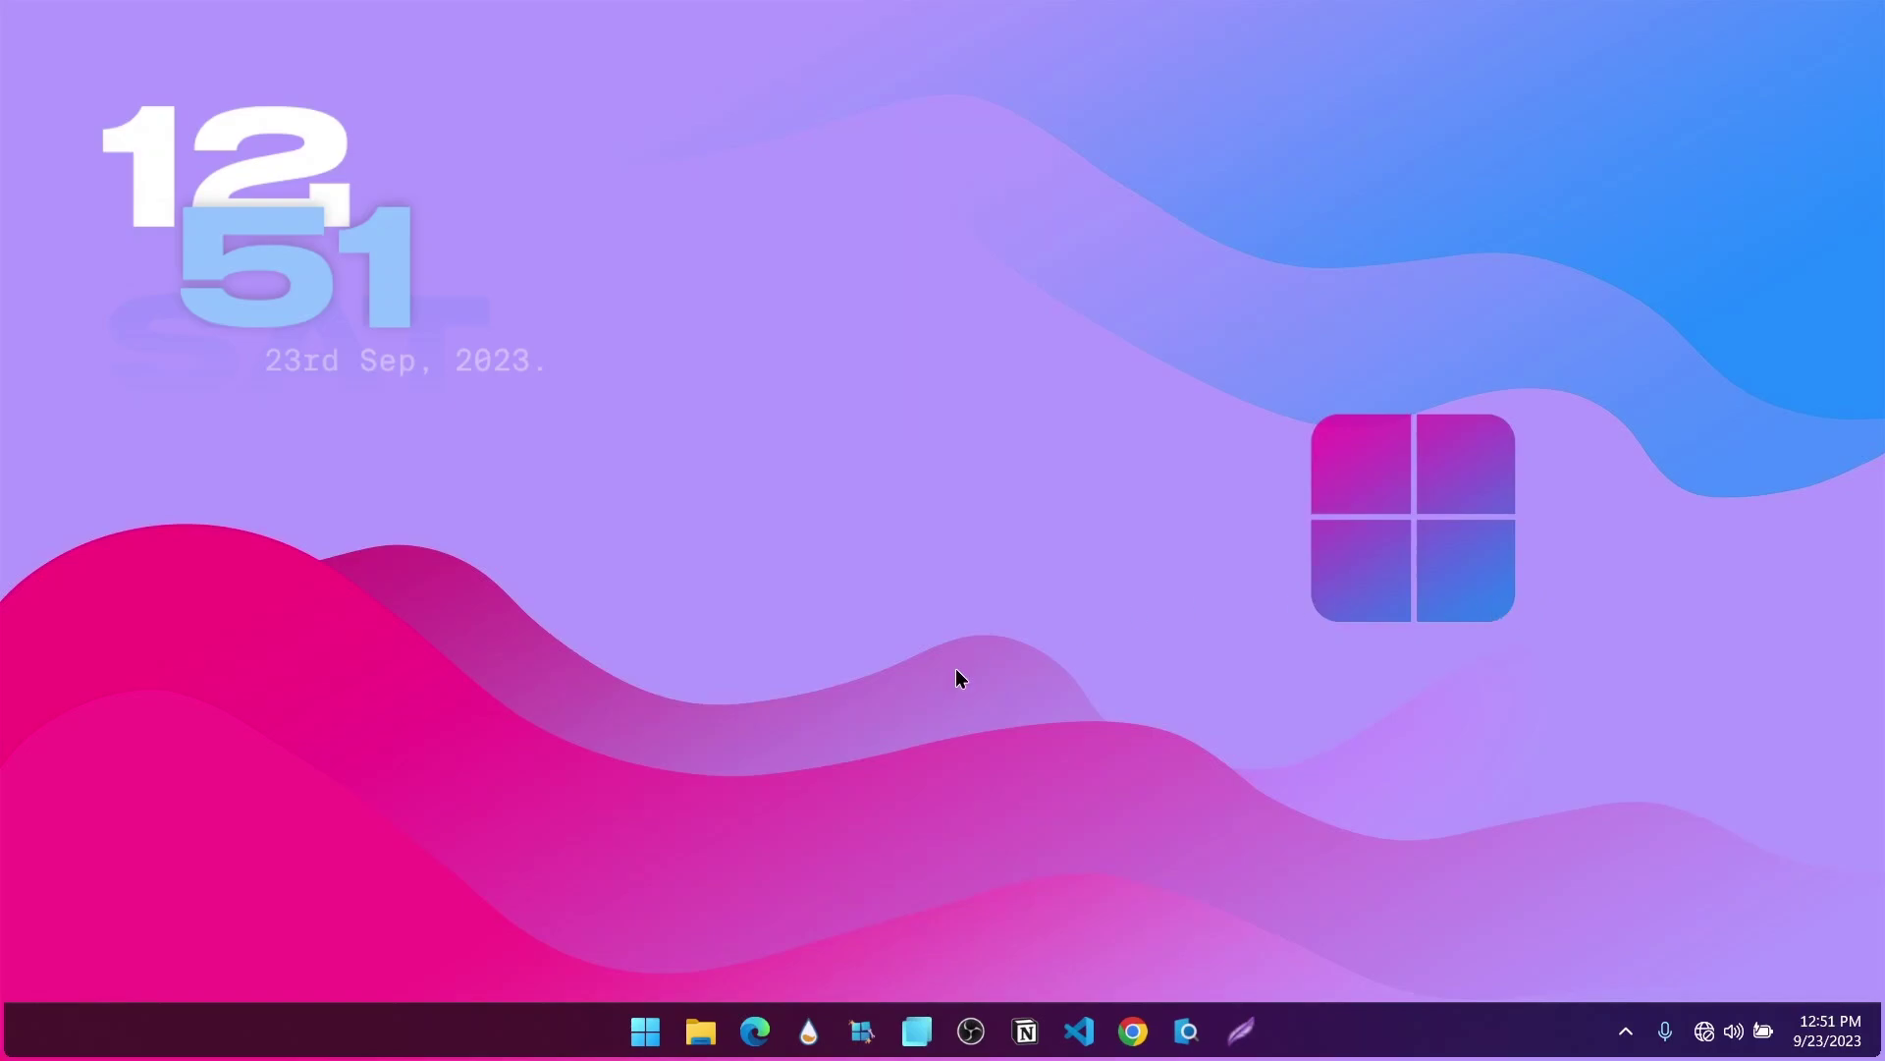
Step: Open File Explorer and shift its window slightly to check its appearance
{"action": "left_click", "coordinate": [703, 1038]}
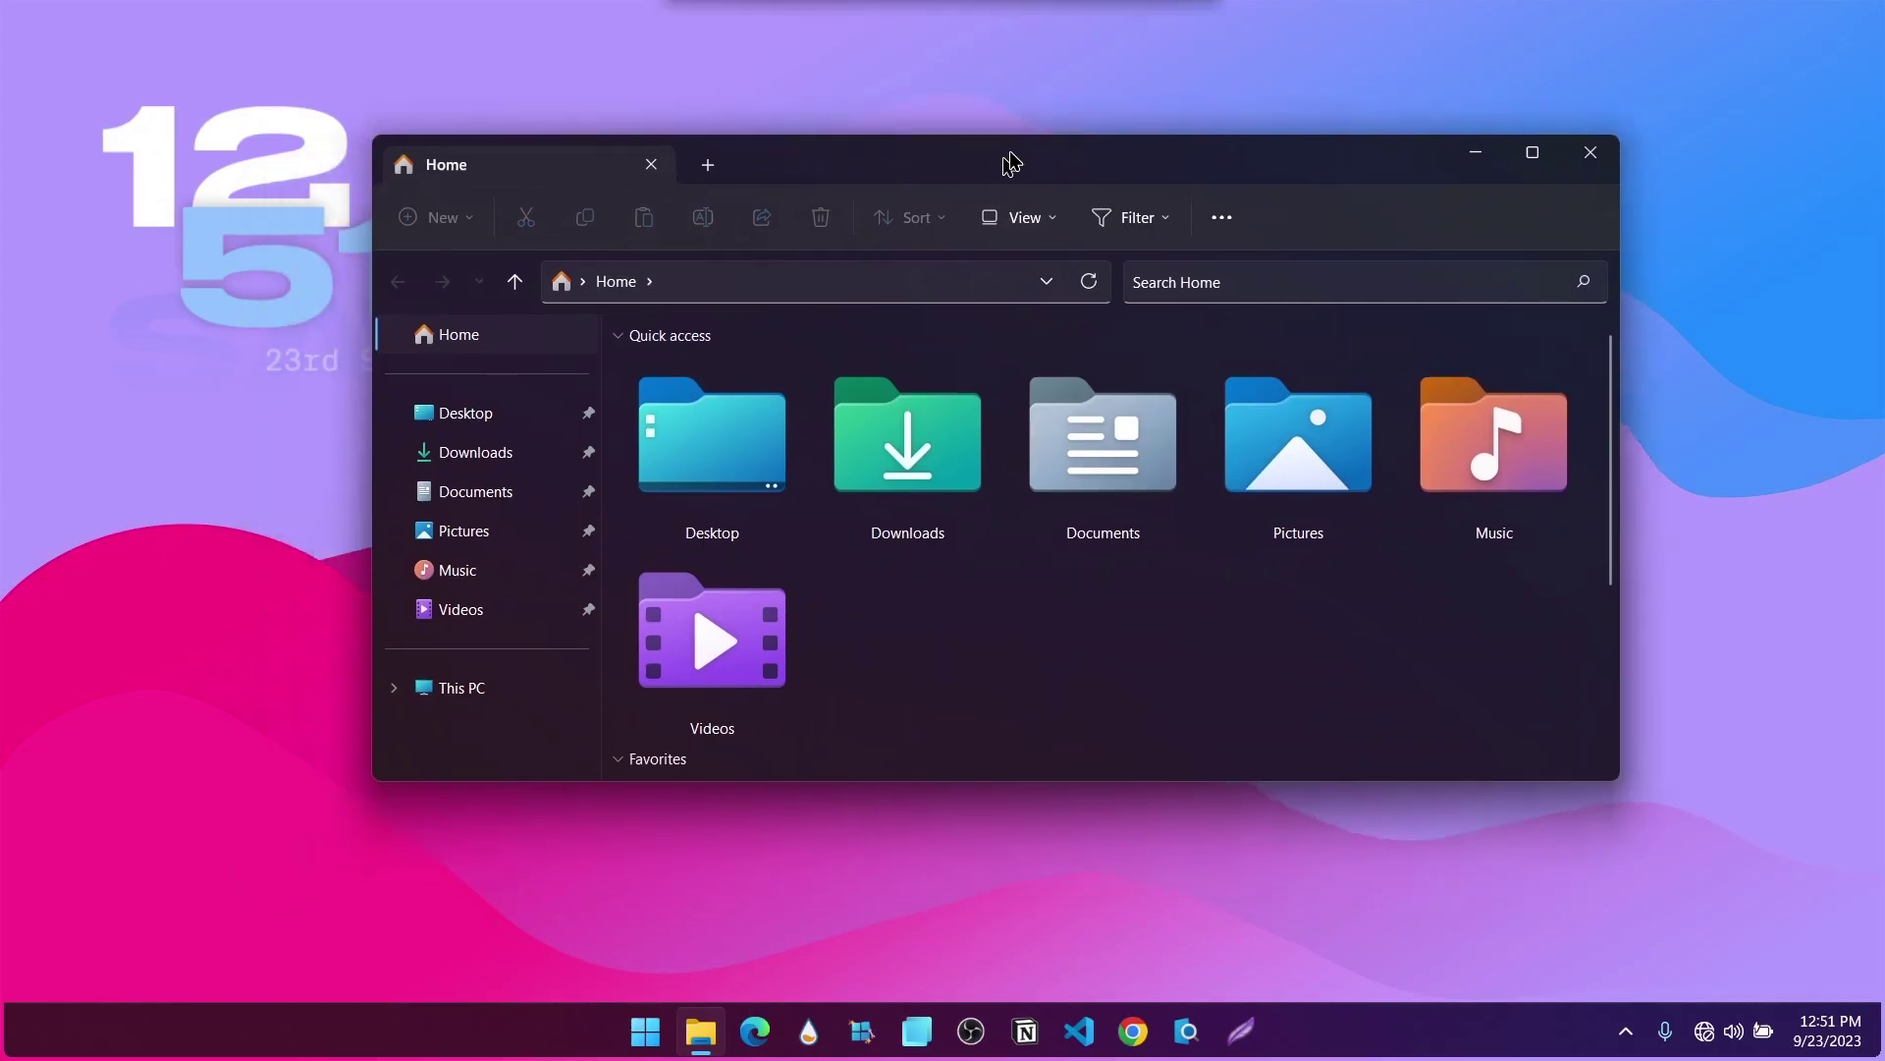
{"action": "left_click_drag", "start_coordinate": [1012, 162], "coordinate": [1046, 132]}
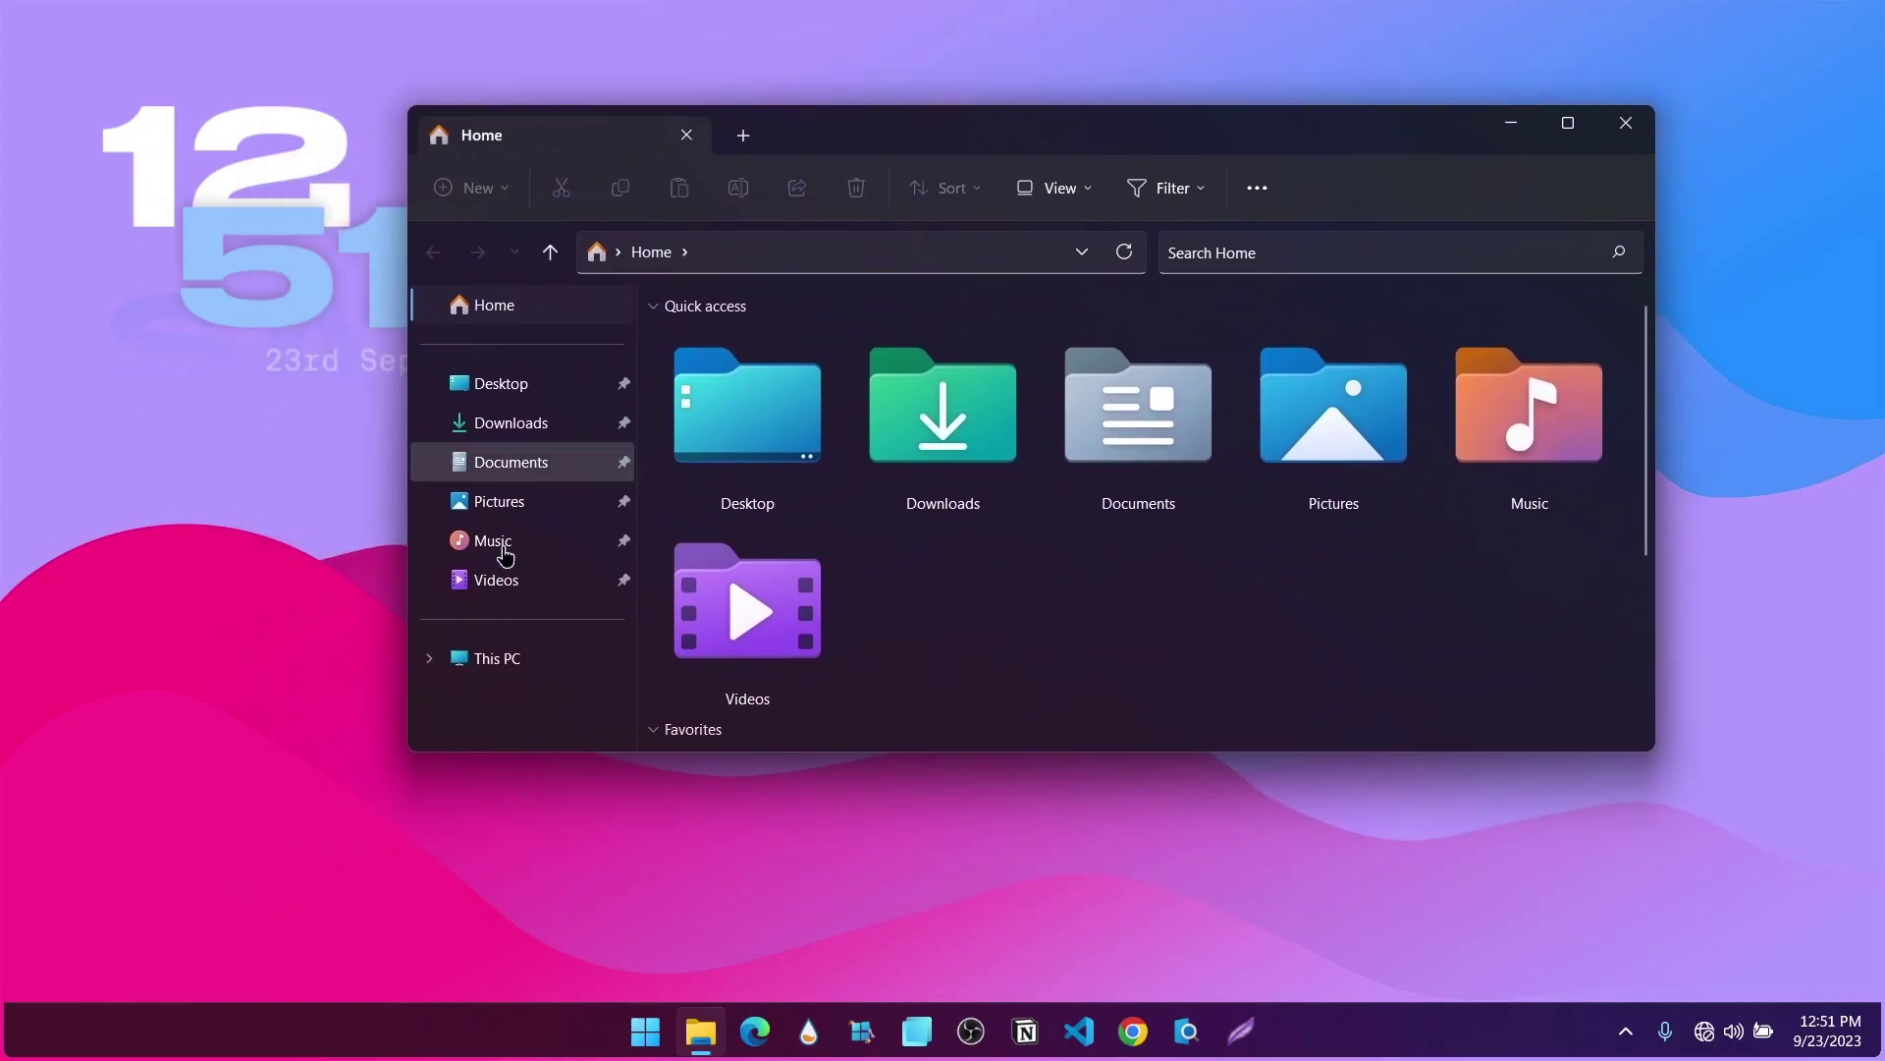
Step: In the Personalization color settings, choose the Custom mode and set the default Windows mode to Light
{"action": "left_click", "coordinate": [649, 1055]}
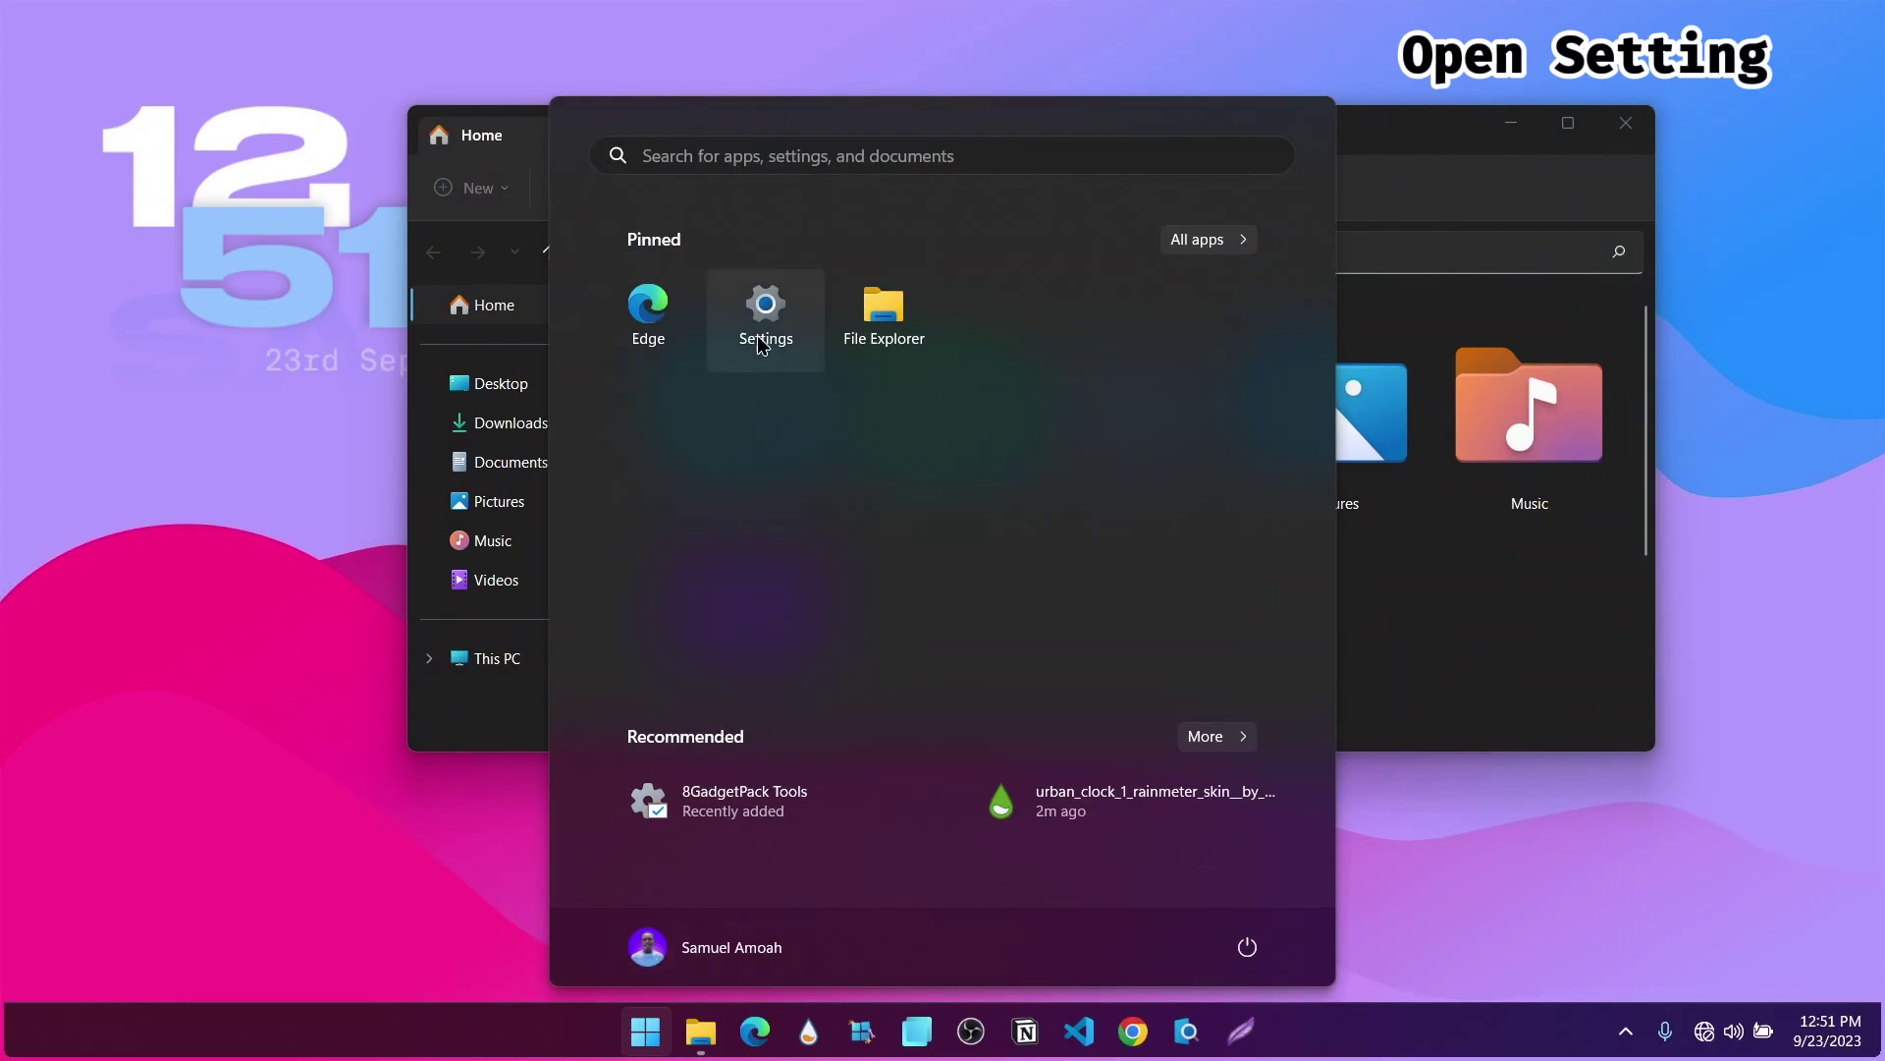
{"action": "left_click", "coordinate": [714, 327]}
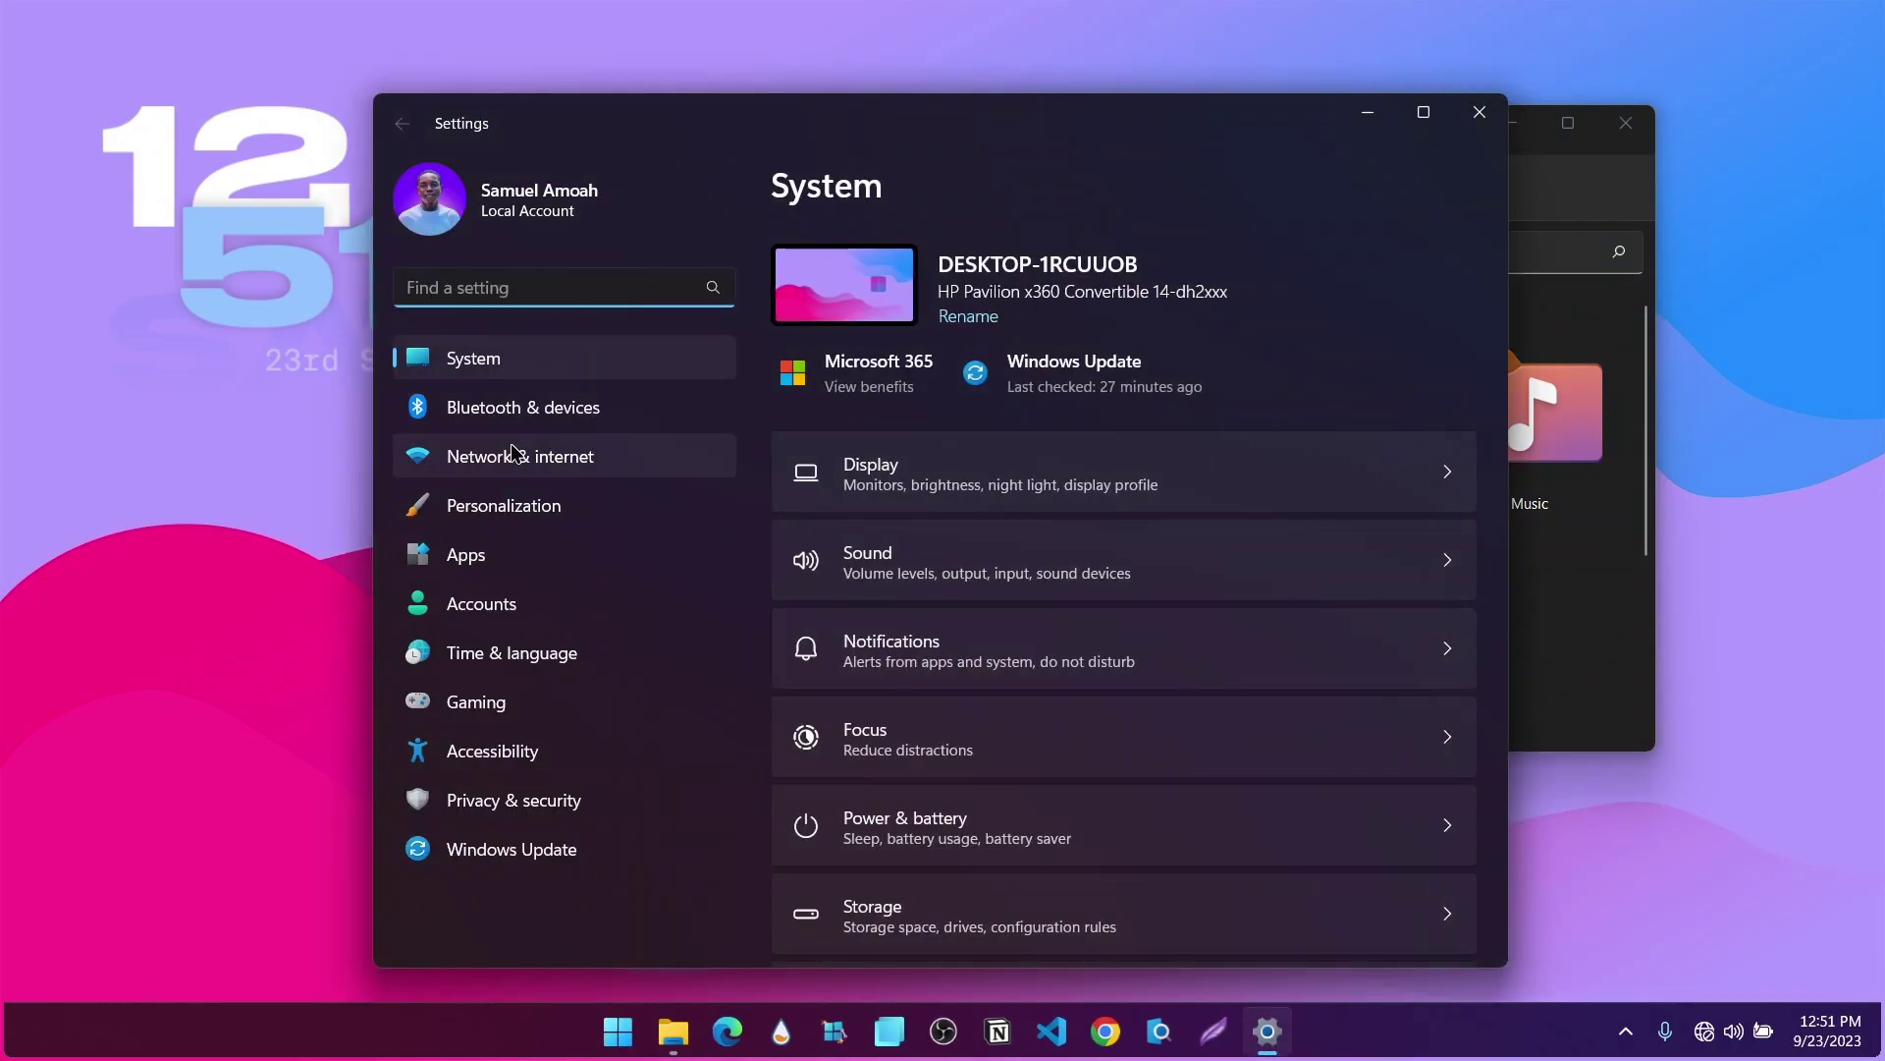
{"action": "left_click", "coordinate": [506, 512]}
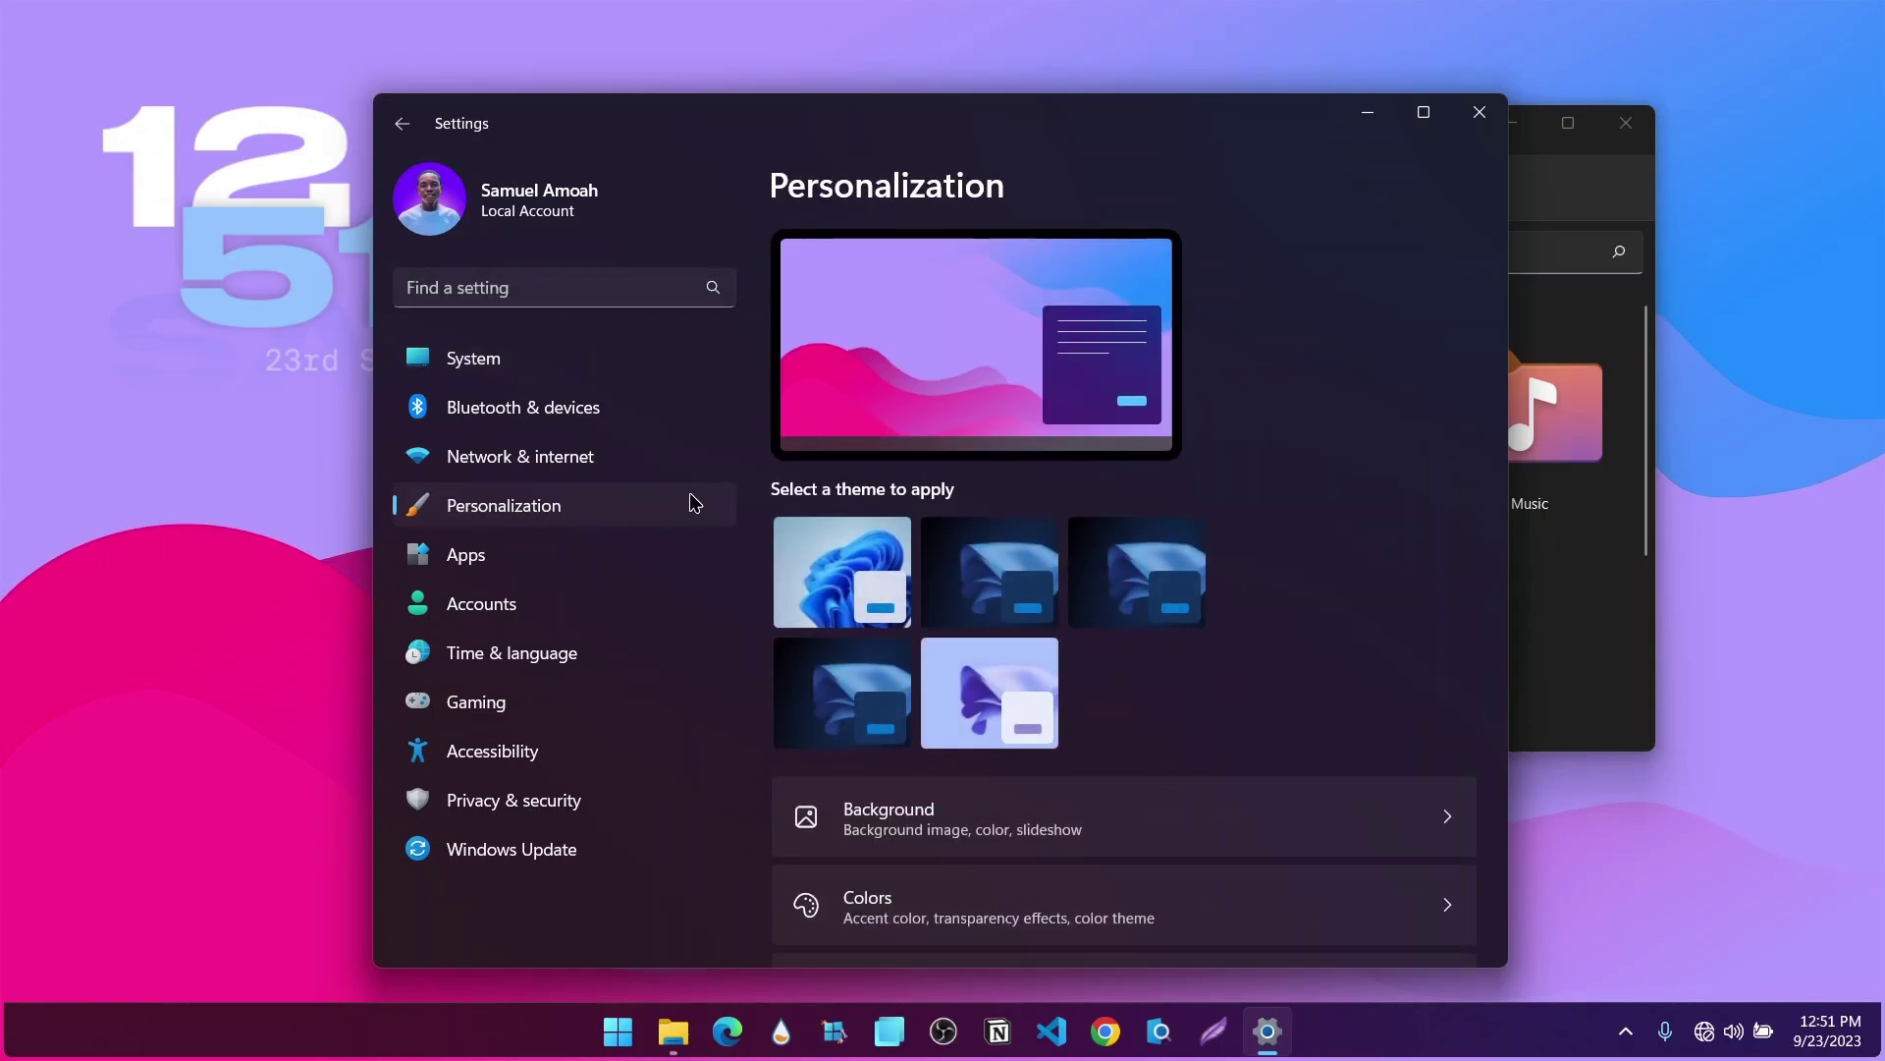
{"action": "scroll", "coordinate": [1035, 416], "scroll_direction": "down", "scroll_amount": 3}
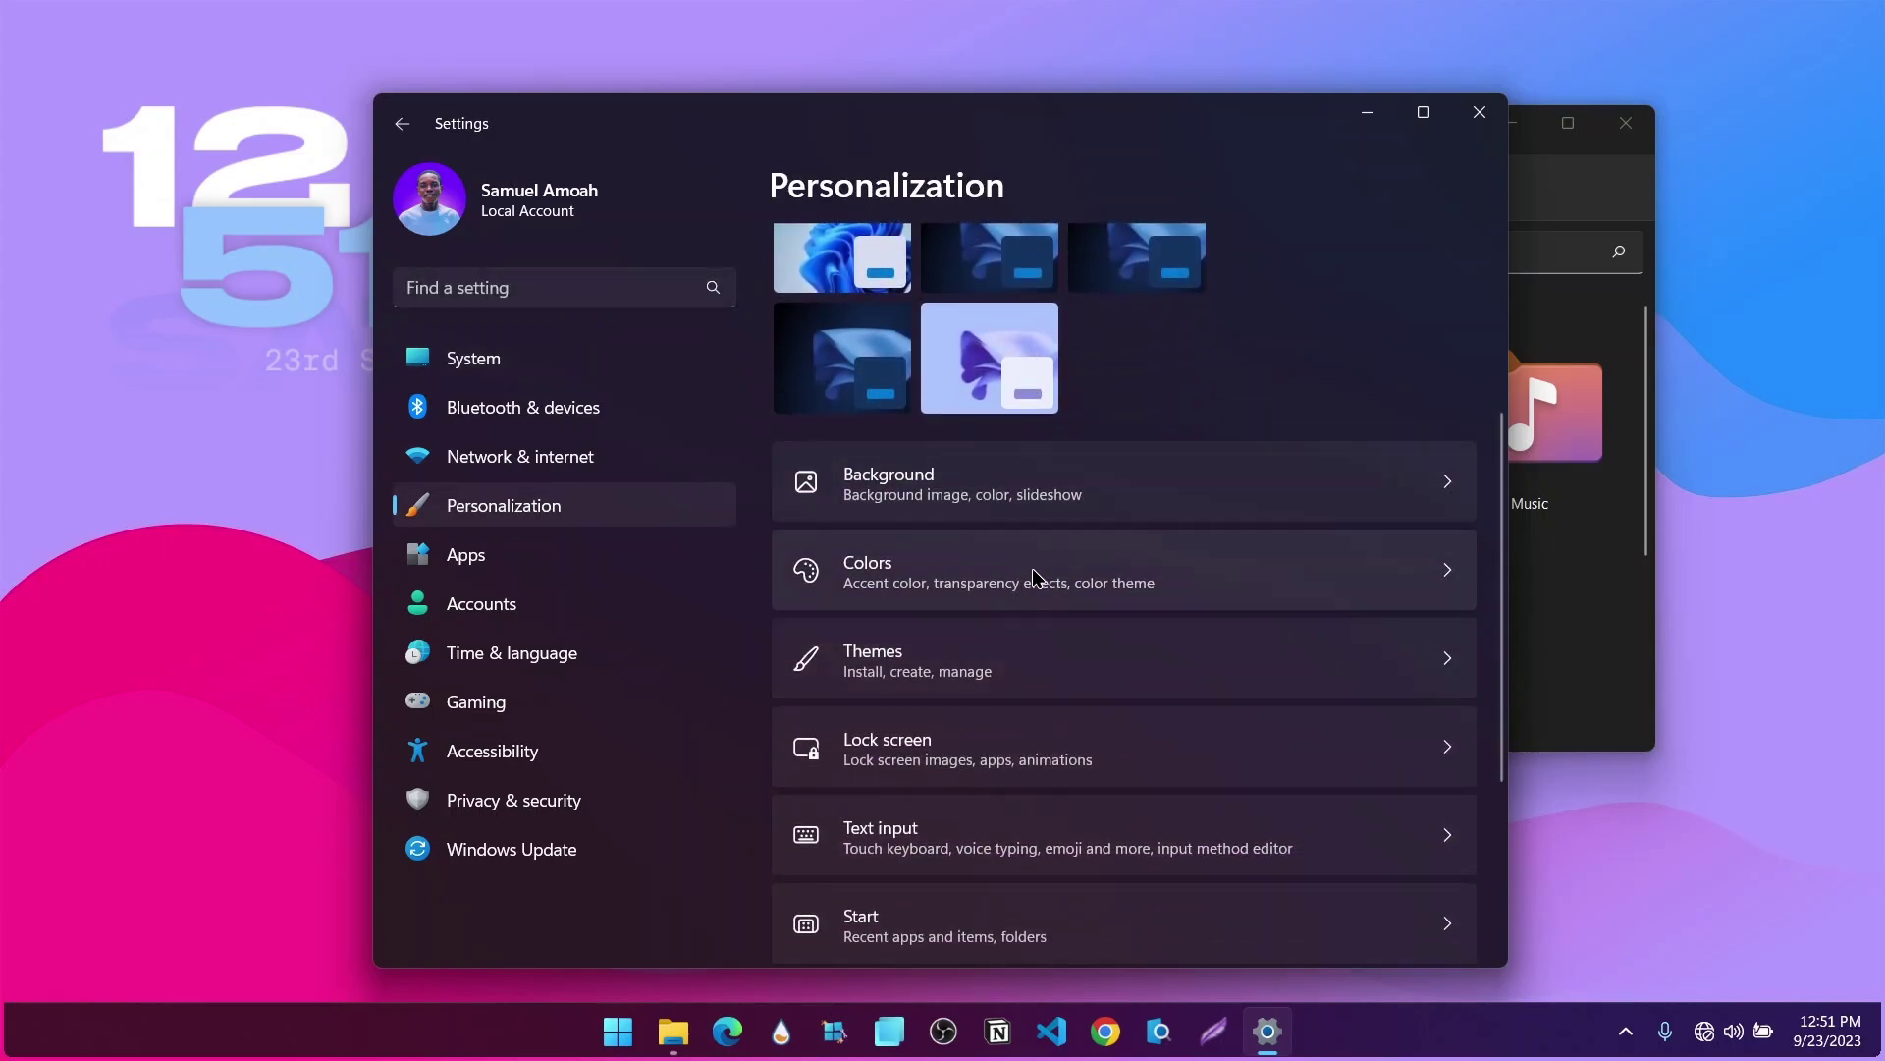
{"action": "left_click", "coordinate": [1032, 570]}
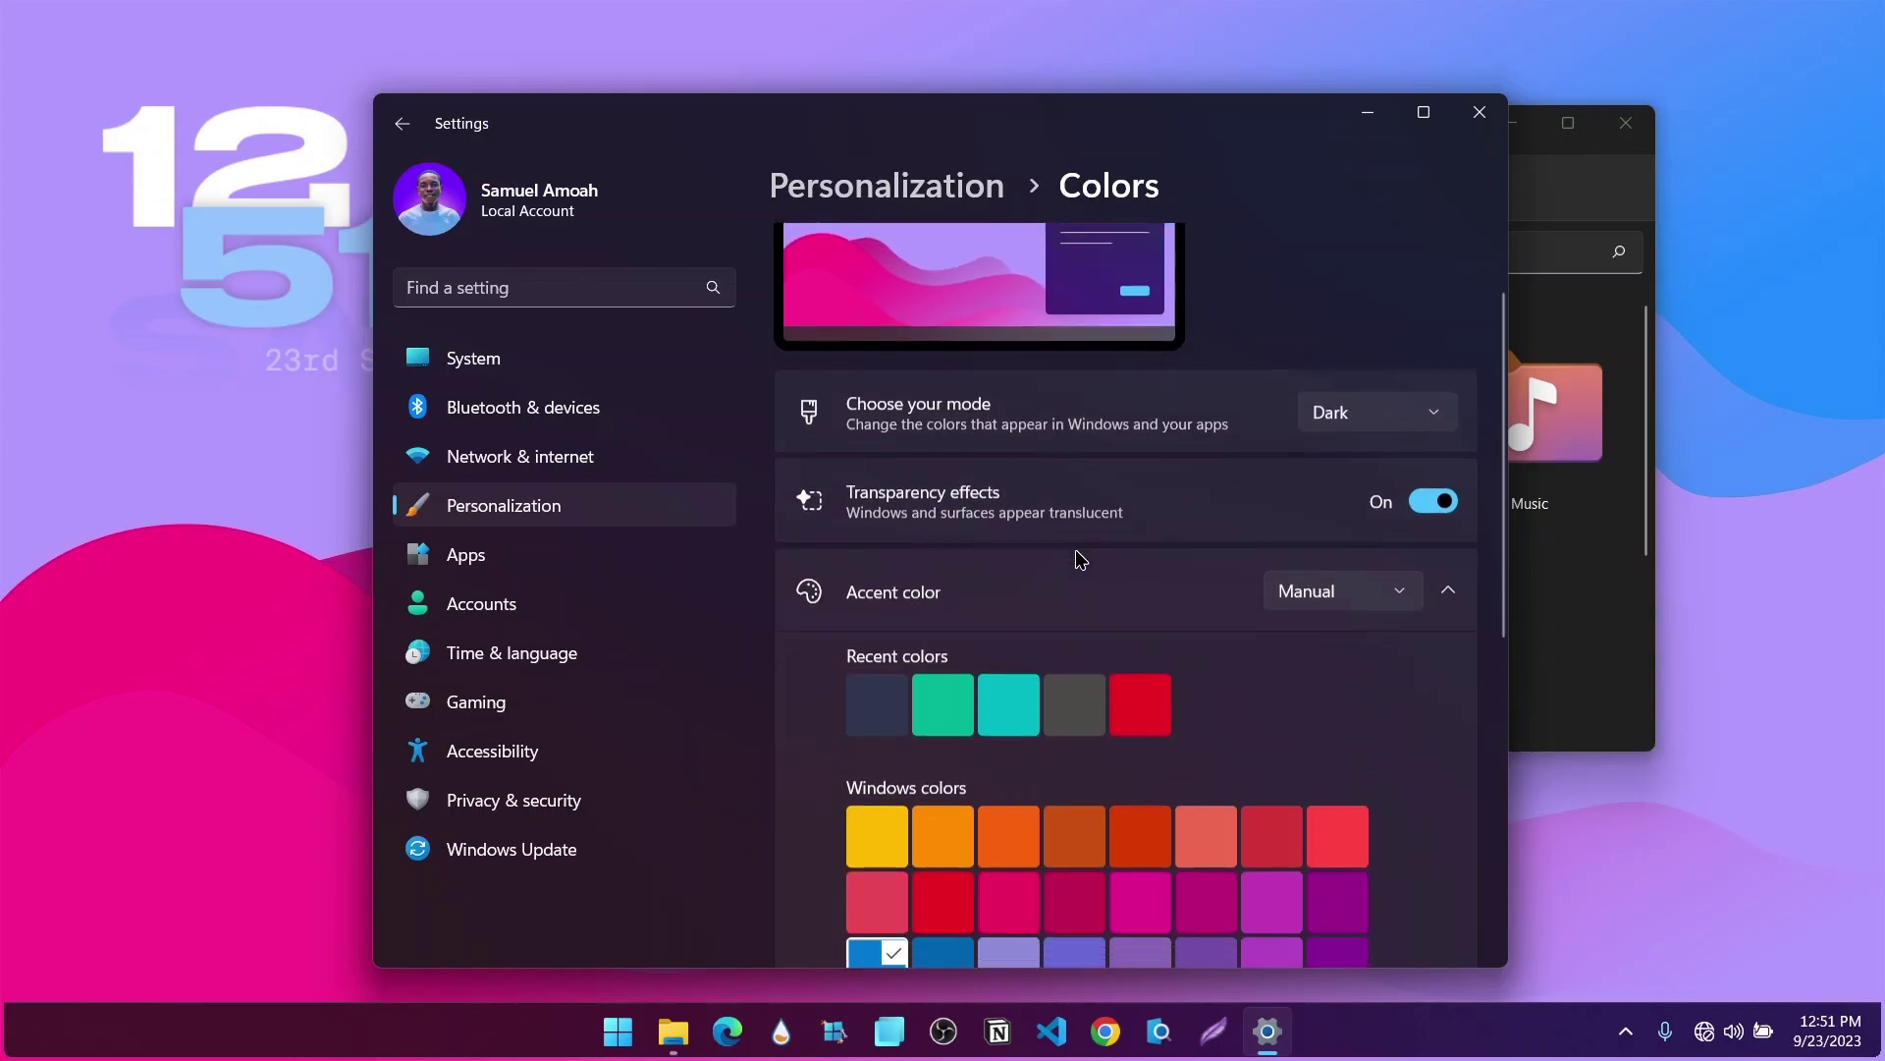
{"action": "left_click", "coordinate": [1365, 422]}
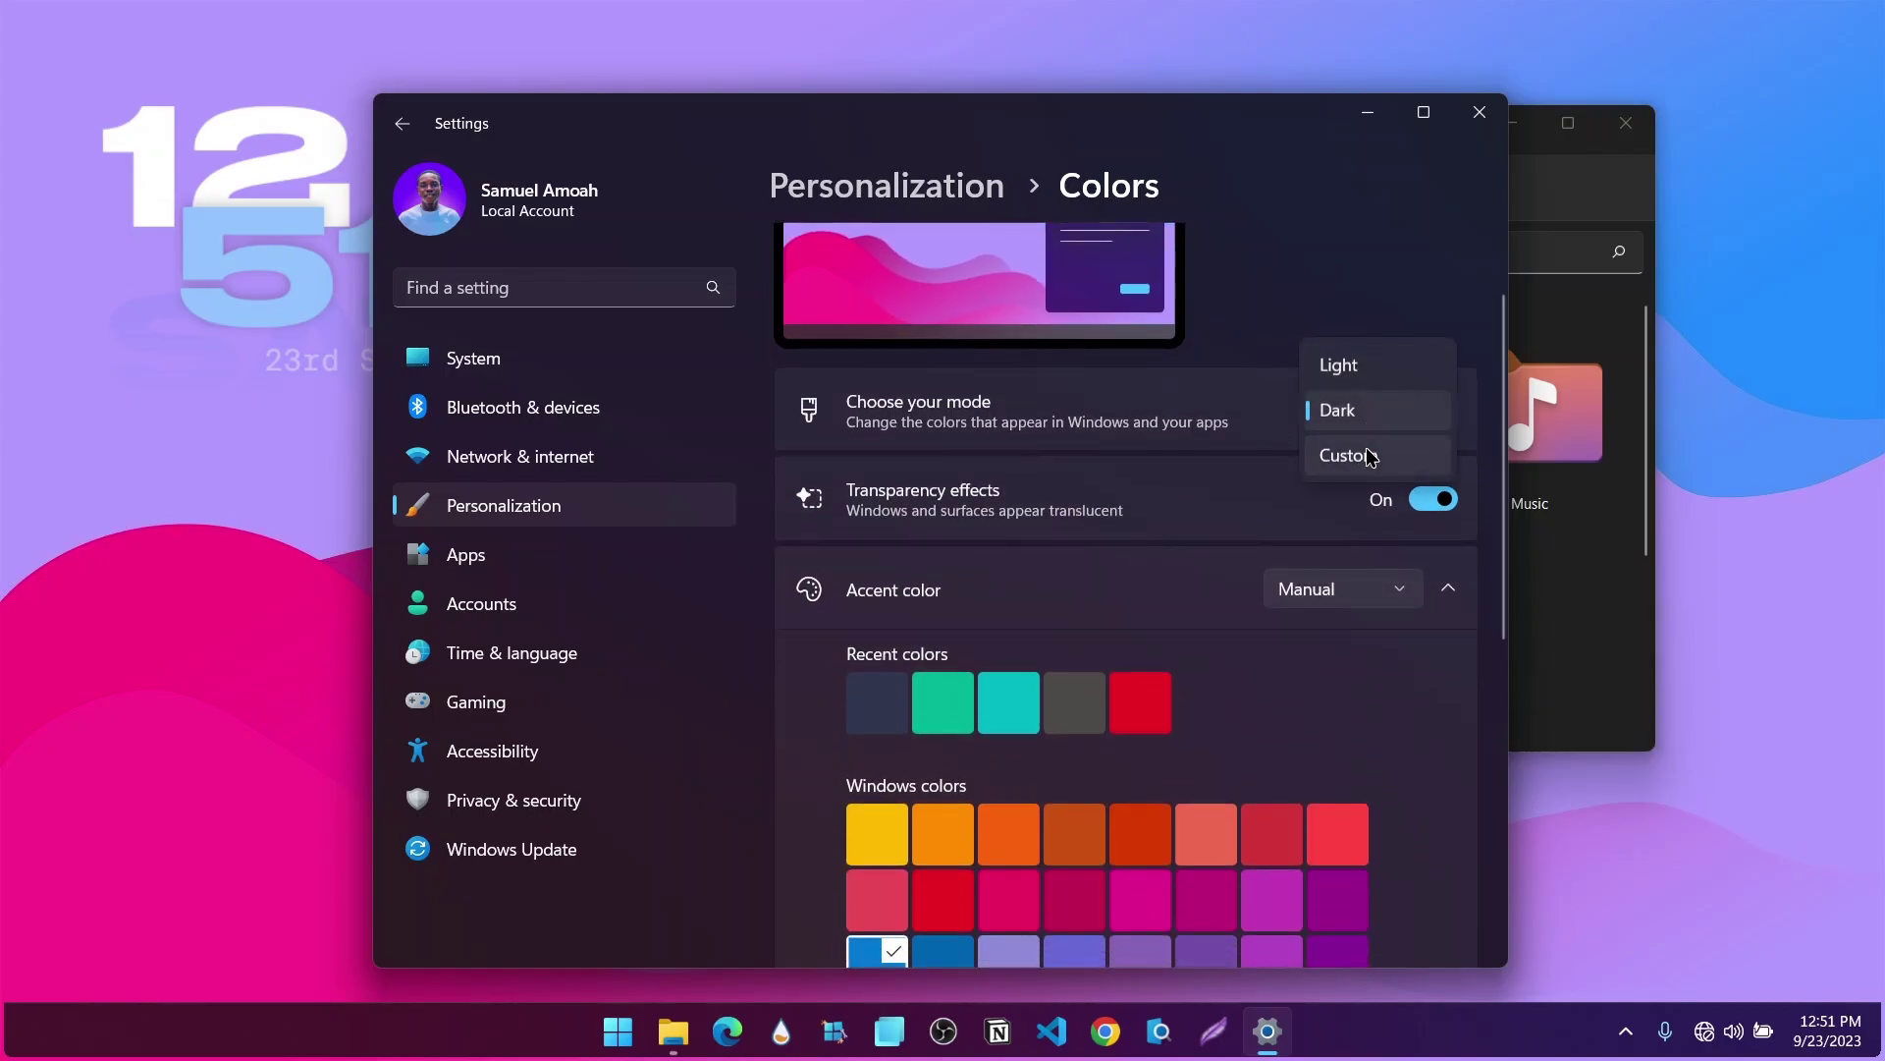
{"action": "left_click", "coordinate": [1372, 458]}
{"action": "left_click", "coordinate": [1327, 488]}
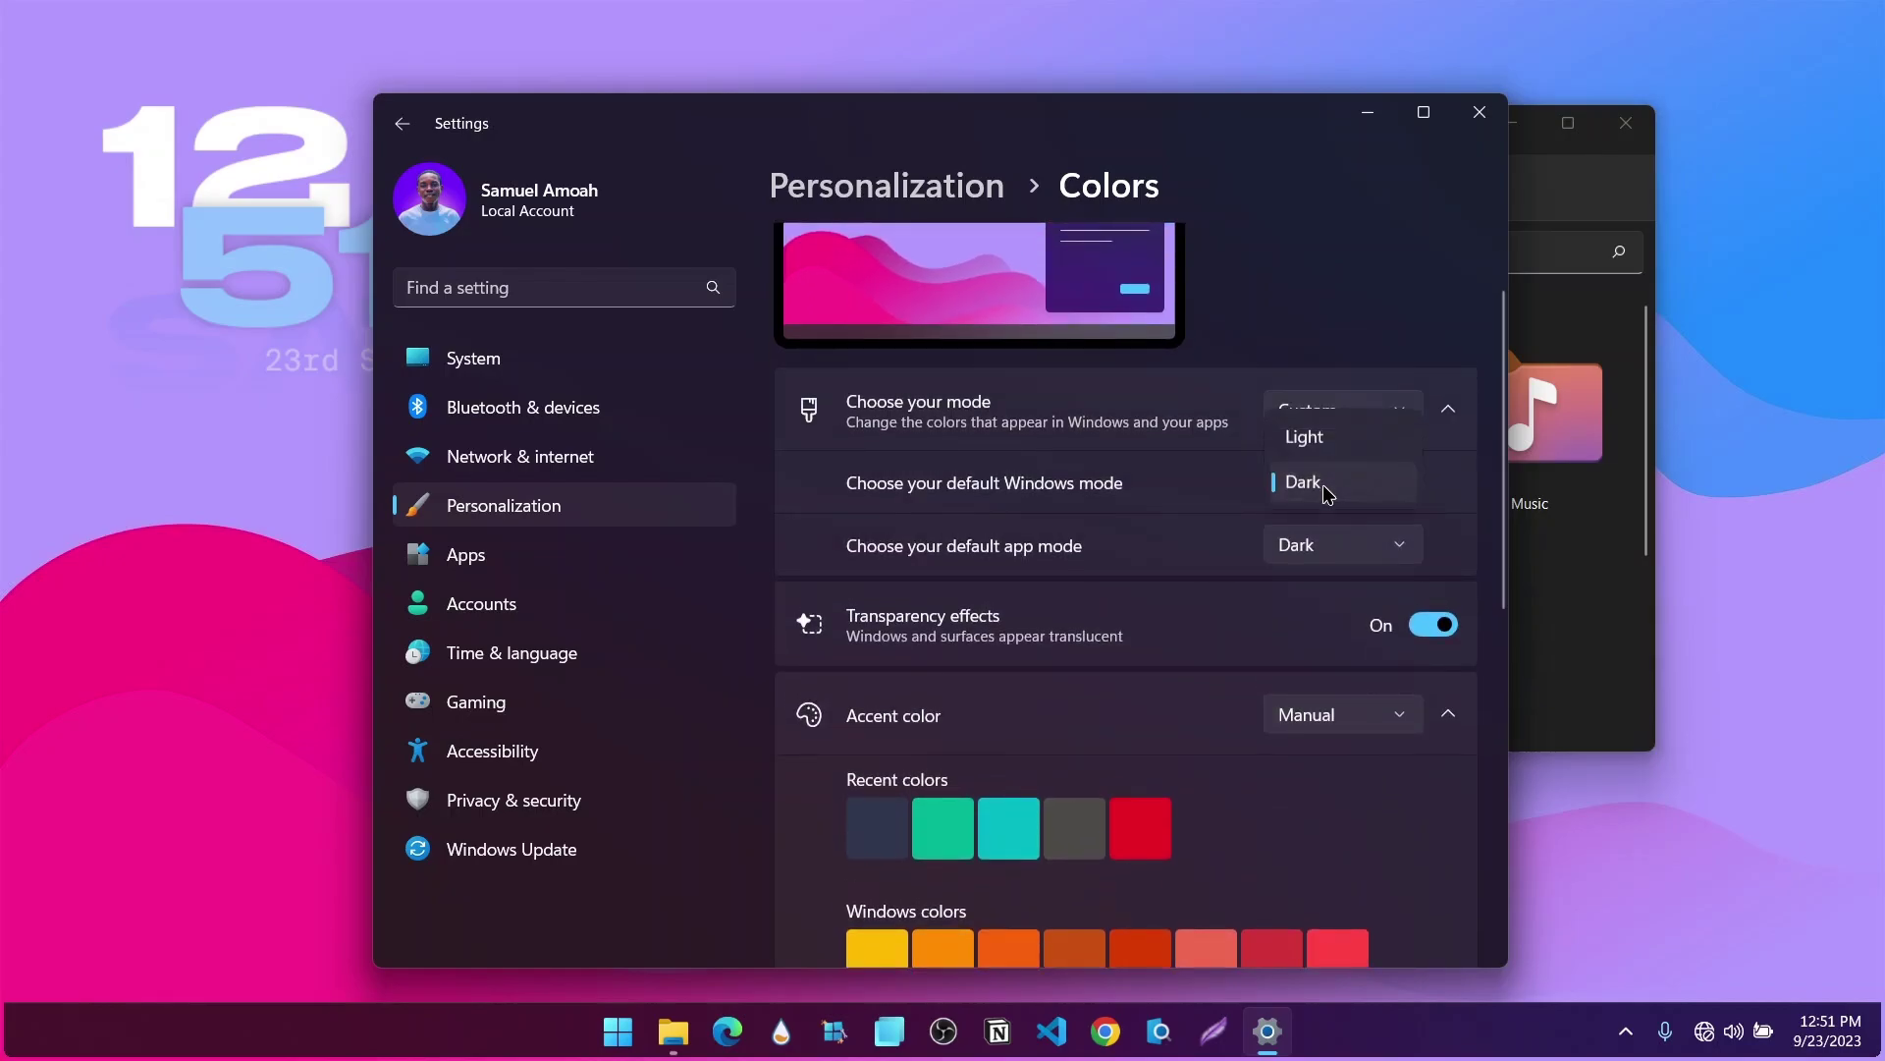
{"action": "left_click", "coordinate": [1357, 435]}
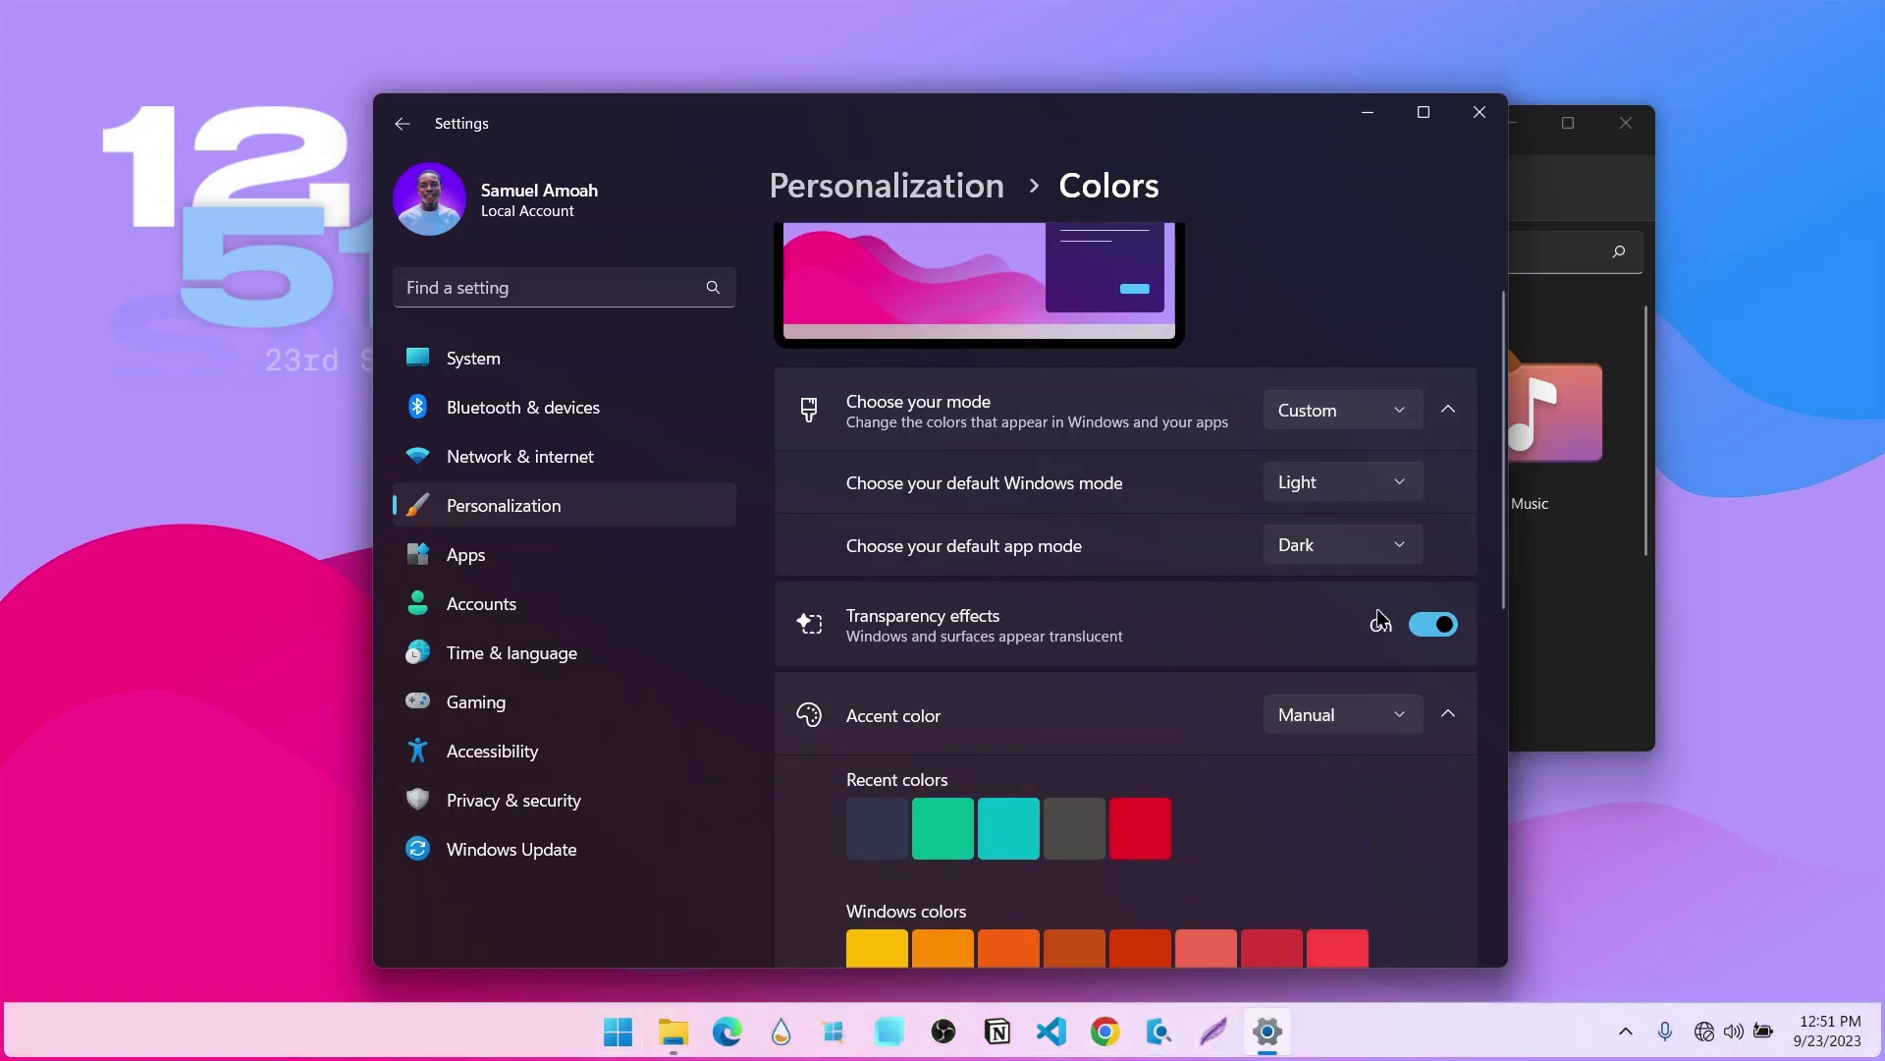
Step: Set the accent color to turquoise from the Windows colors palette
{"action": "scroll", "coordinate": [1257, 545], "scroll_direction": "down", "scroll_amount": 3}
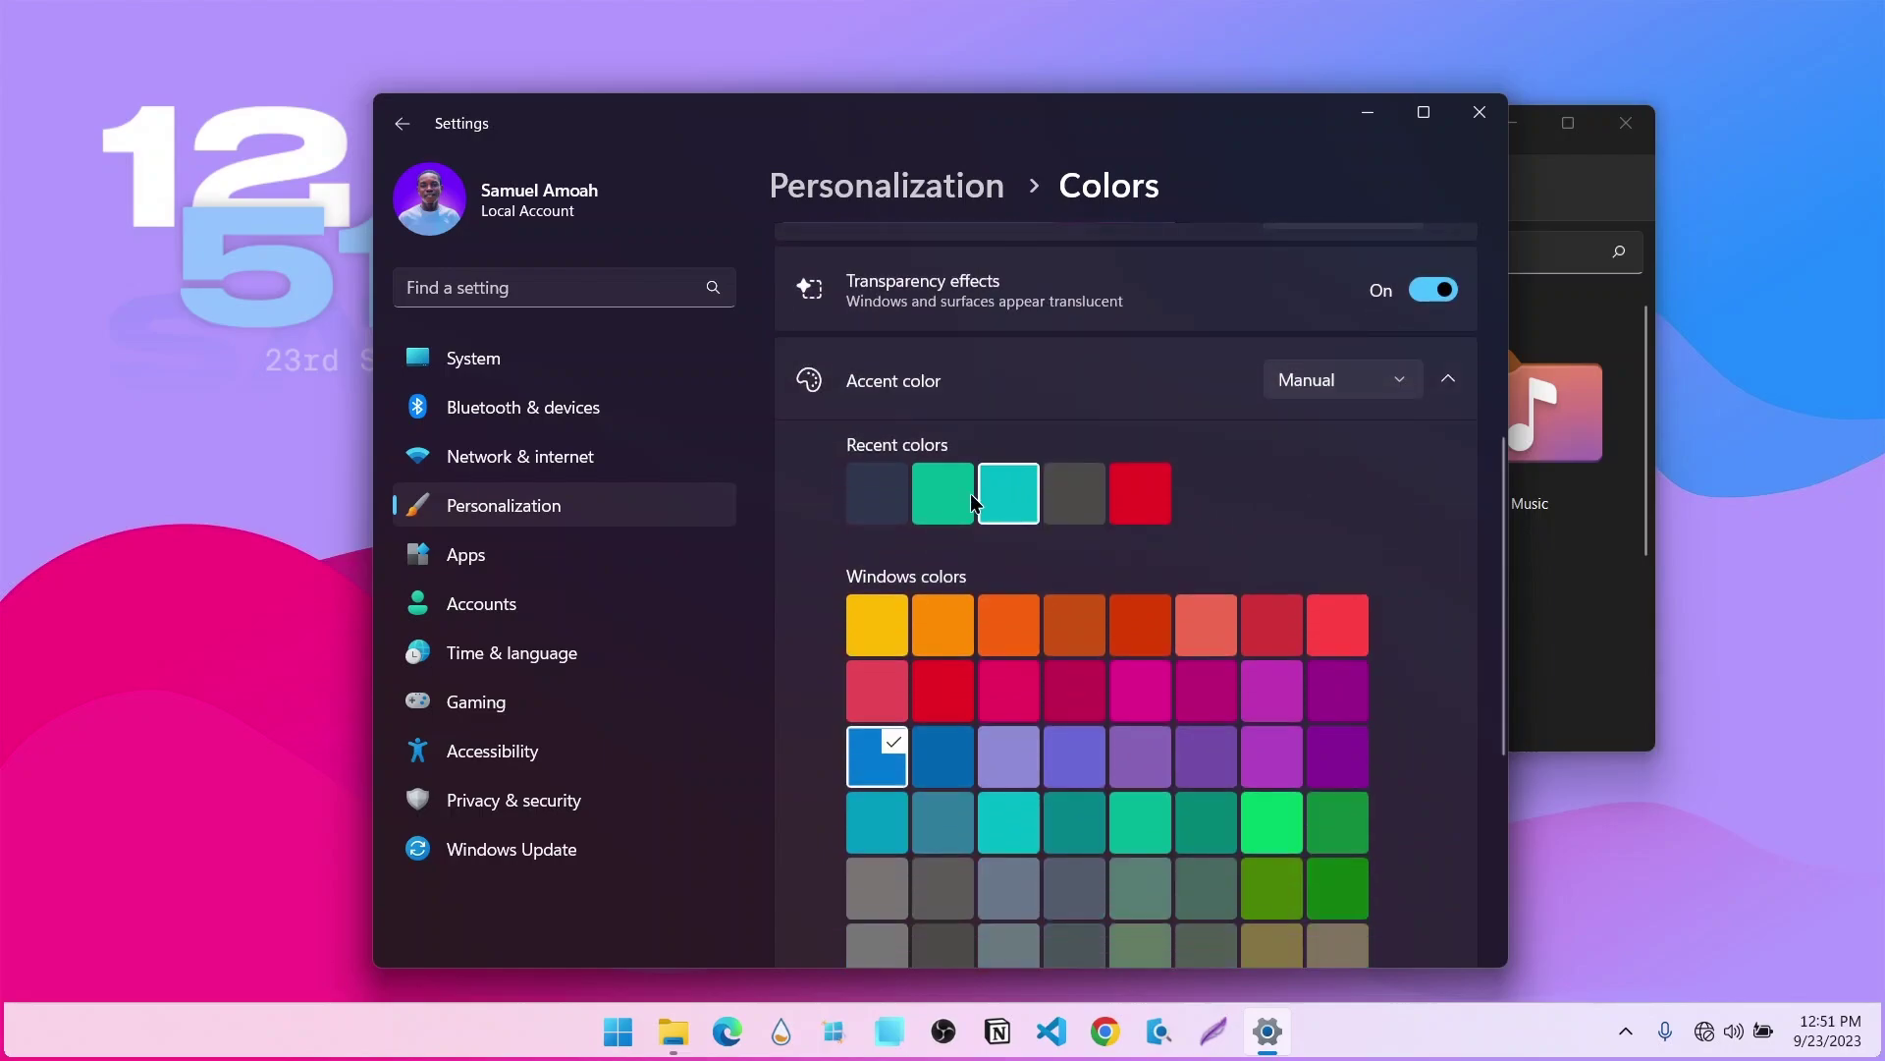
{"action": "left_click", "coordinate": [992, 485]}
{"action": "scroll", "coordinate": [987, 572], "scroll_direction": "down", "scroll_amount": 2}
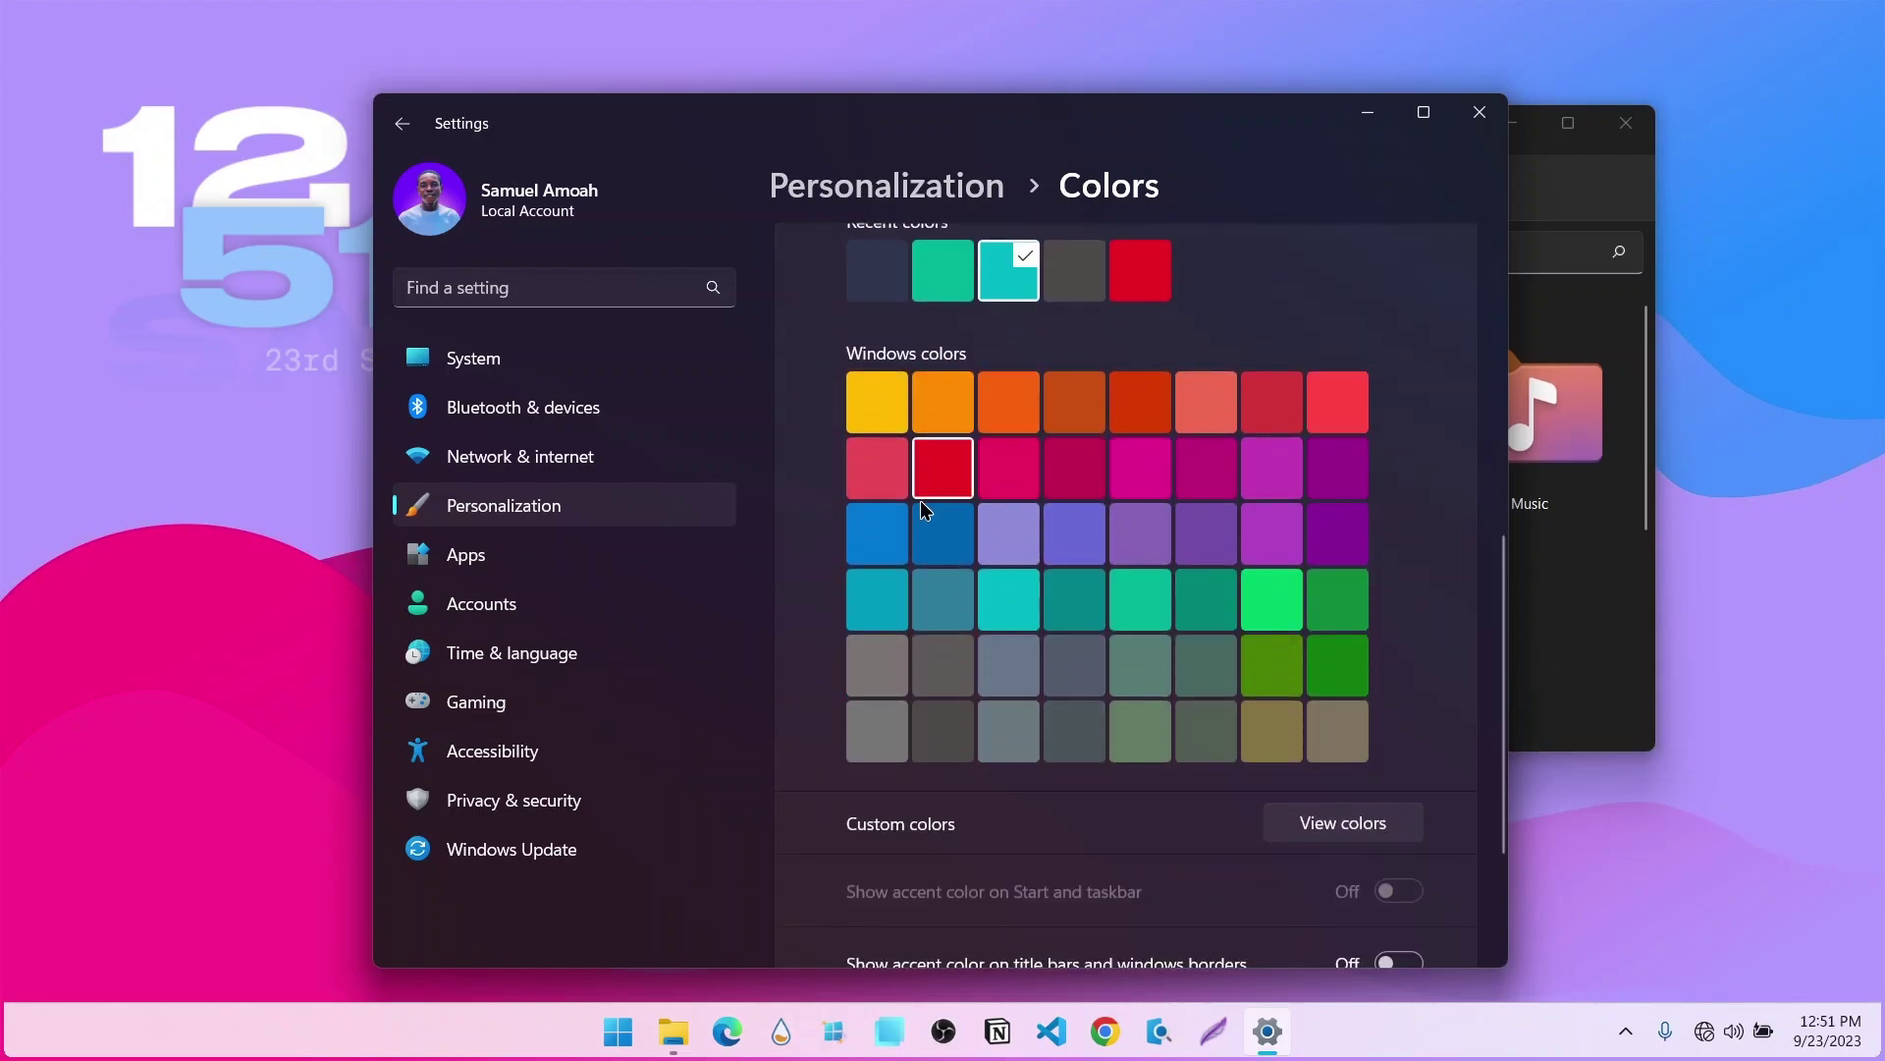
{"action": "left_click", "coordinate": [1016, 576]}
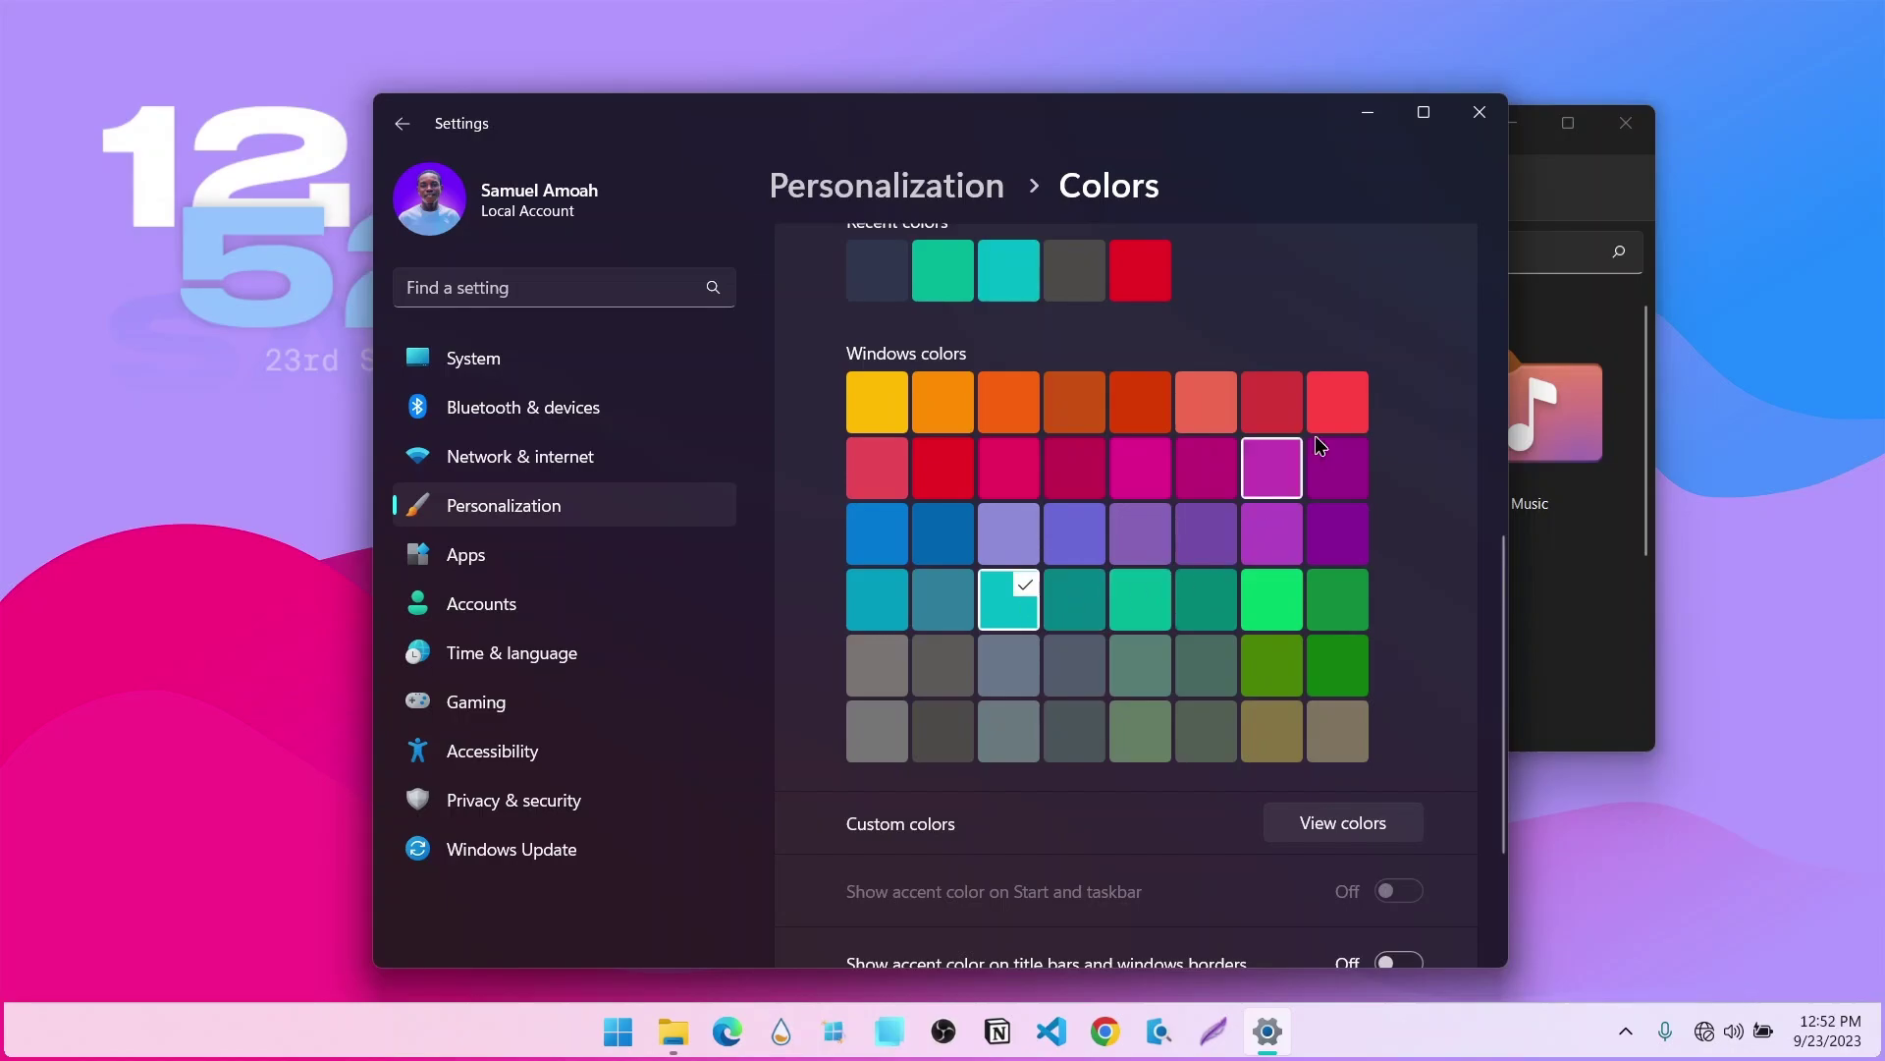
{"action": "scroll", "coordinate": [1347, 412], "scroll_direction": "down", "scroll_amount": 2}
Step: Examine the Start layout settings under Personalization
{"action": "left_click", "coordinate": [917, 195]}
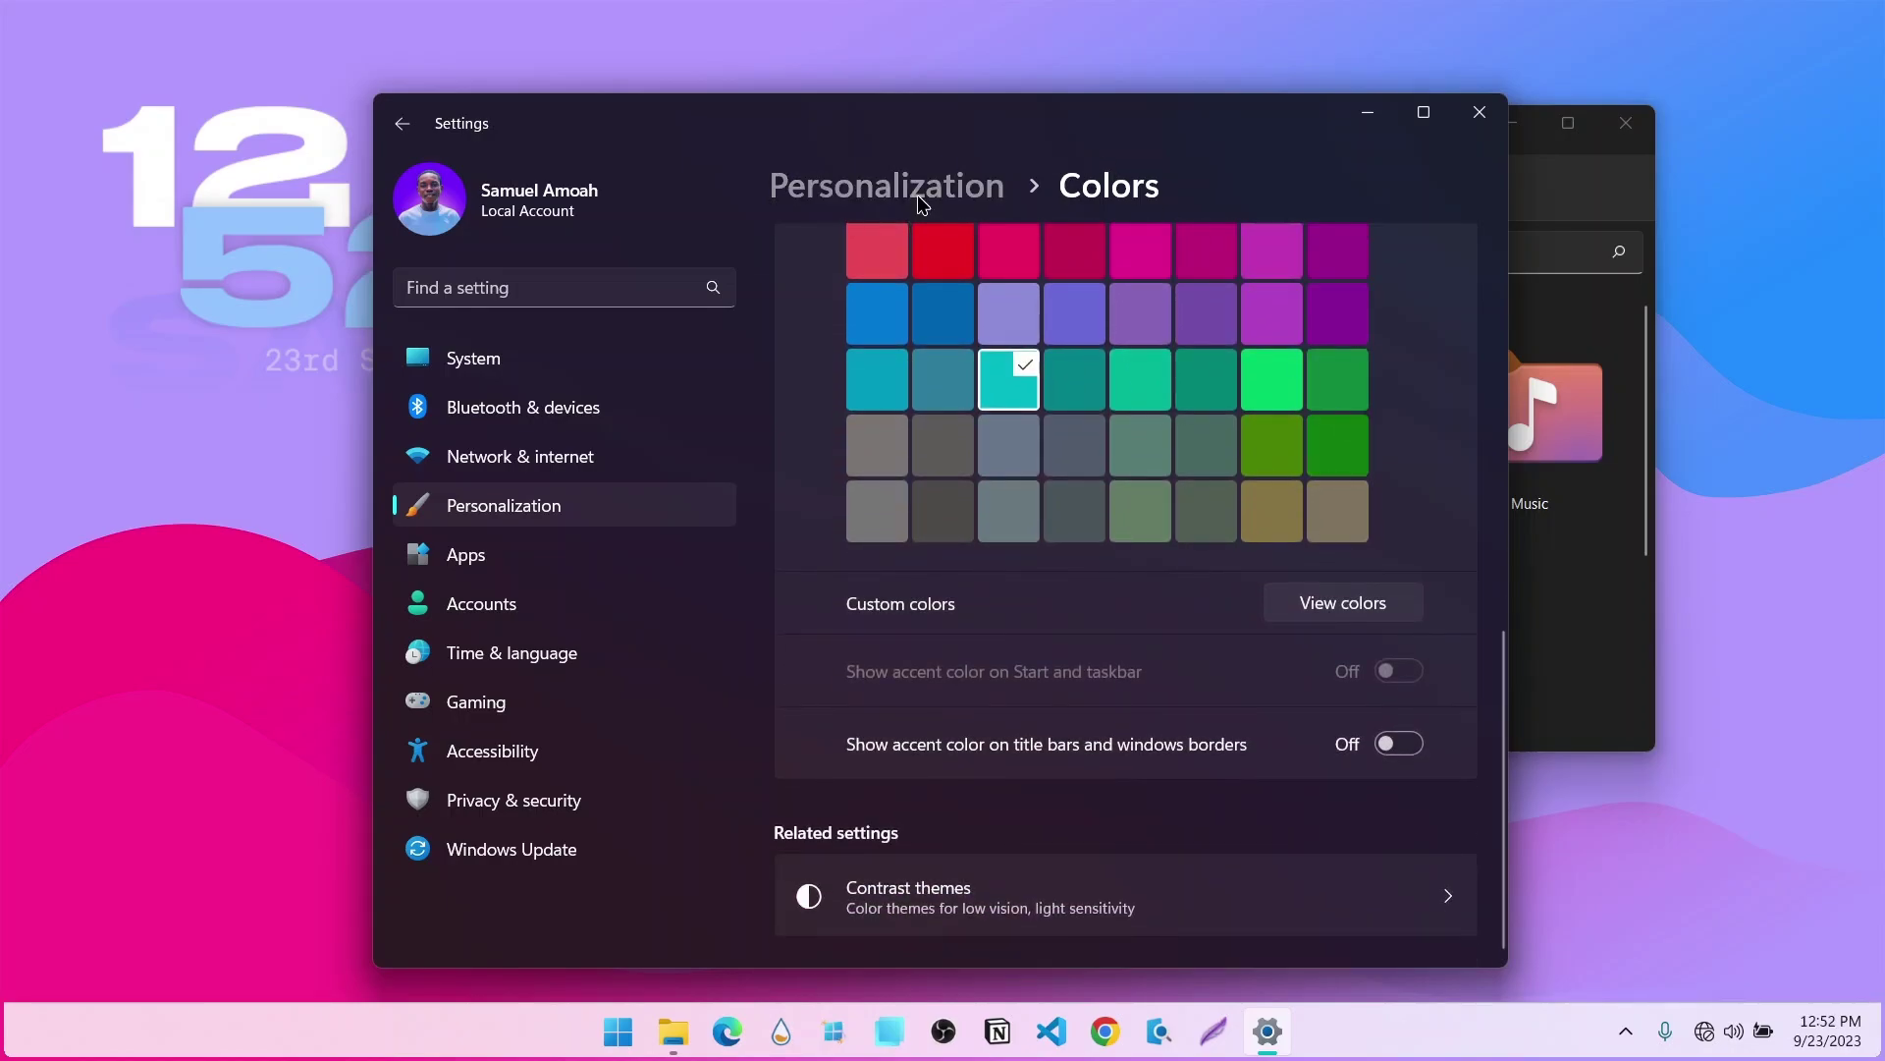
{"action": "scroll", "coordinate": [1037, 438], "scroll_direction": "down", "scroll_amount": 5}
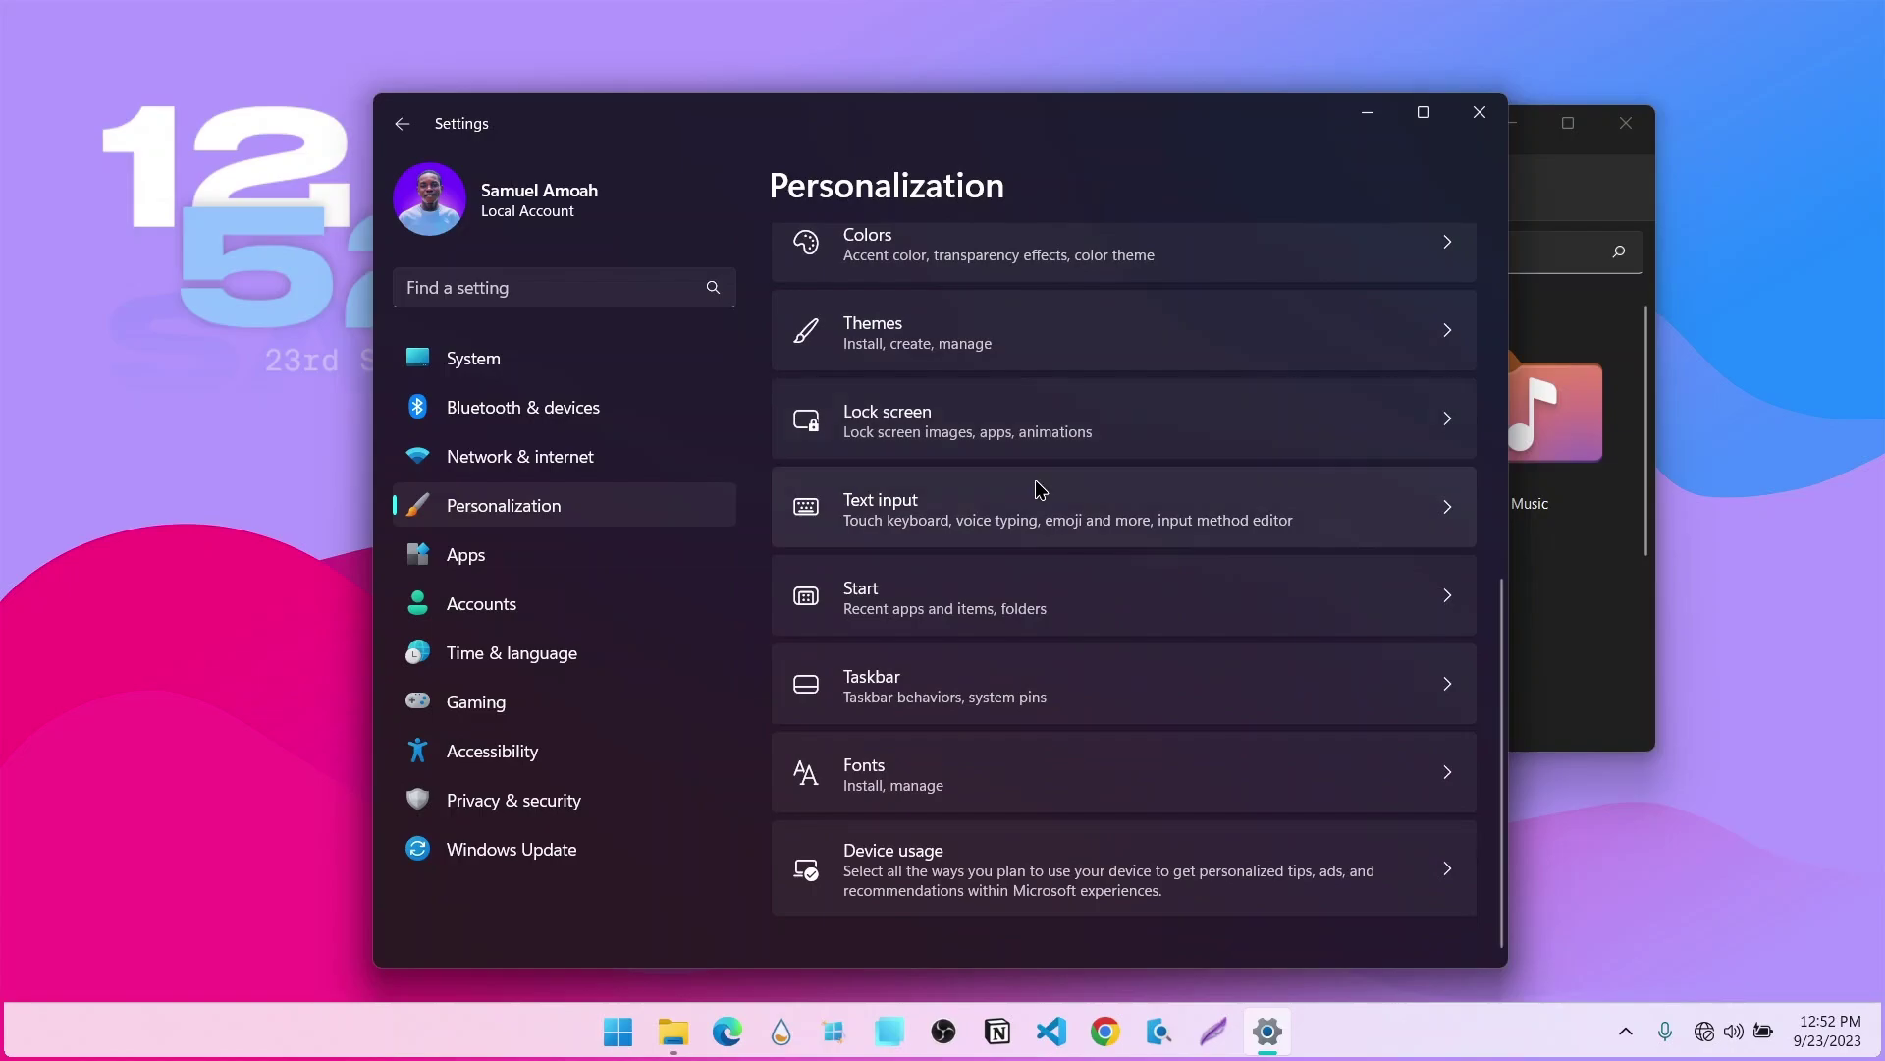
{"action": "left_click", "coordinate": [998, 601]}
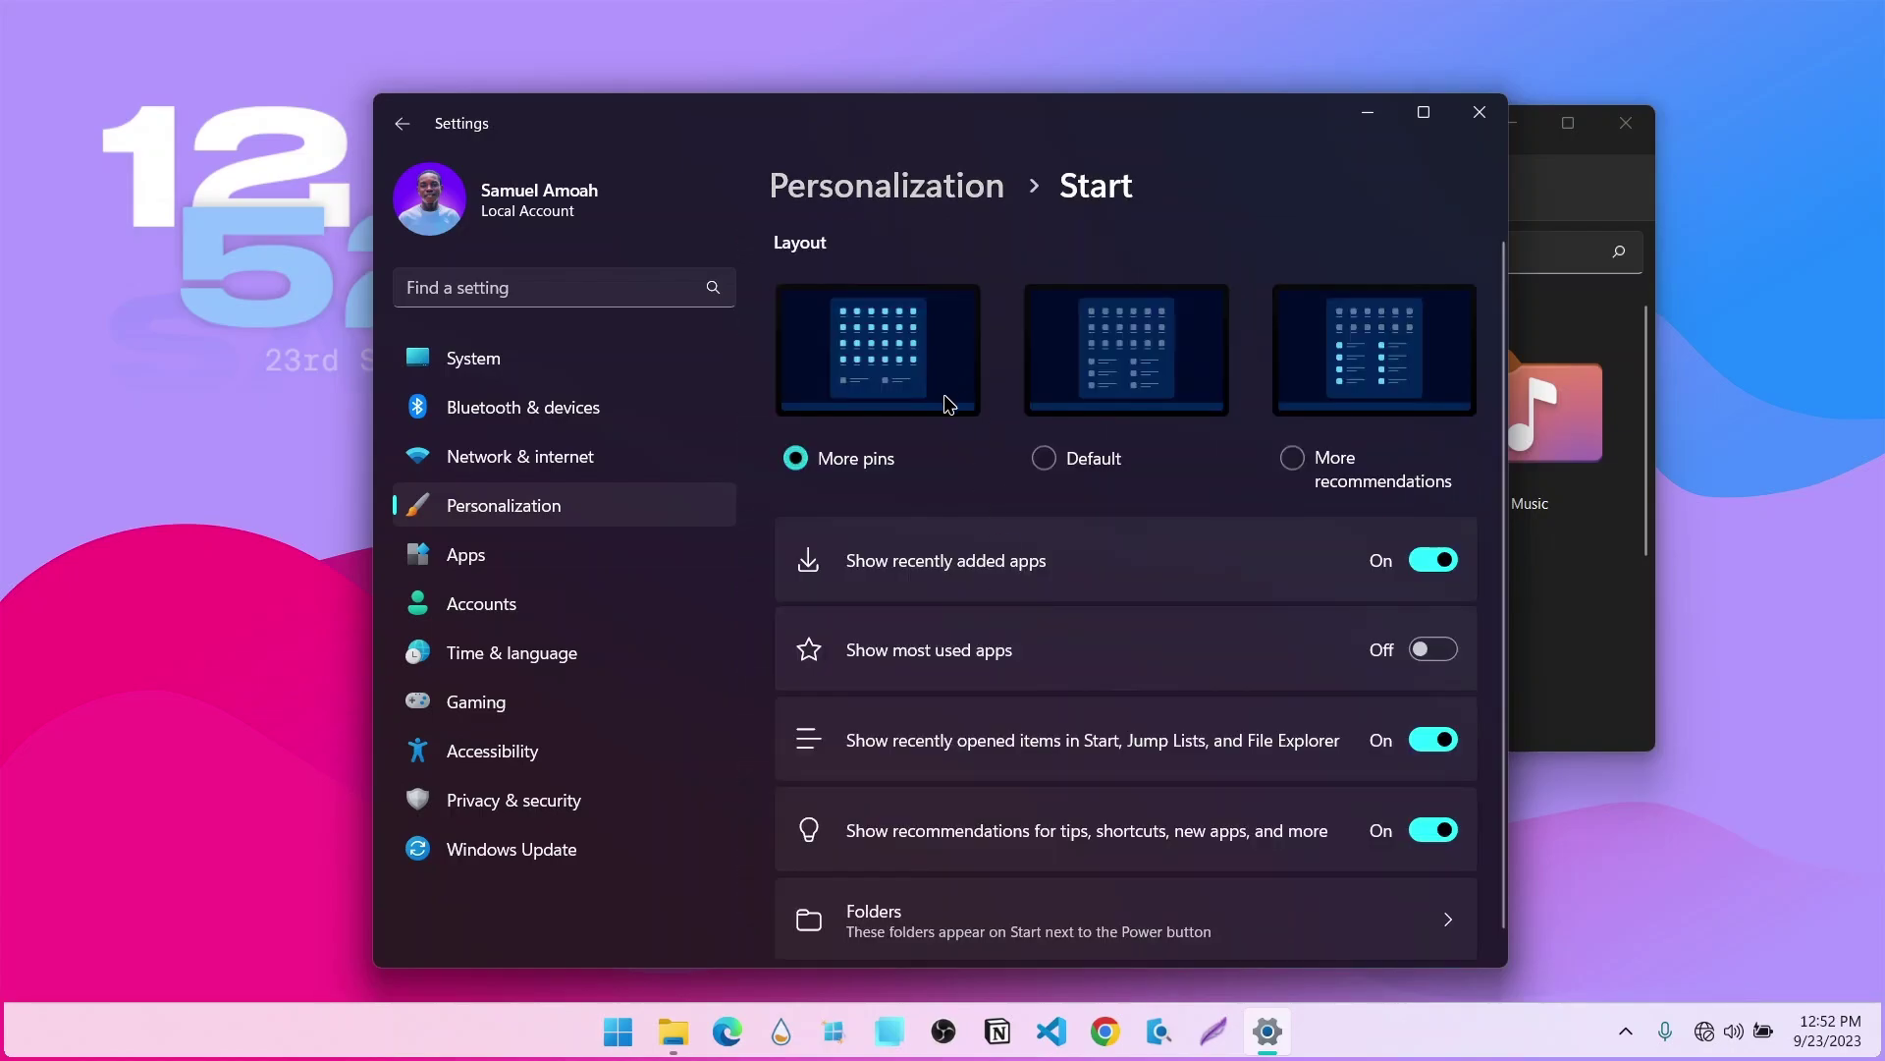
{"action": "left_click", "coordinate": [966, 179]}
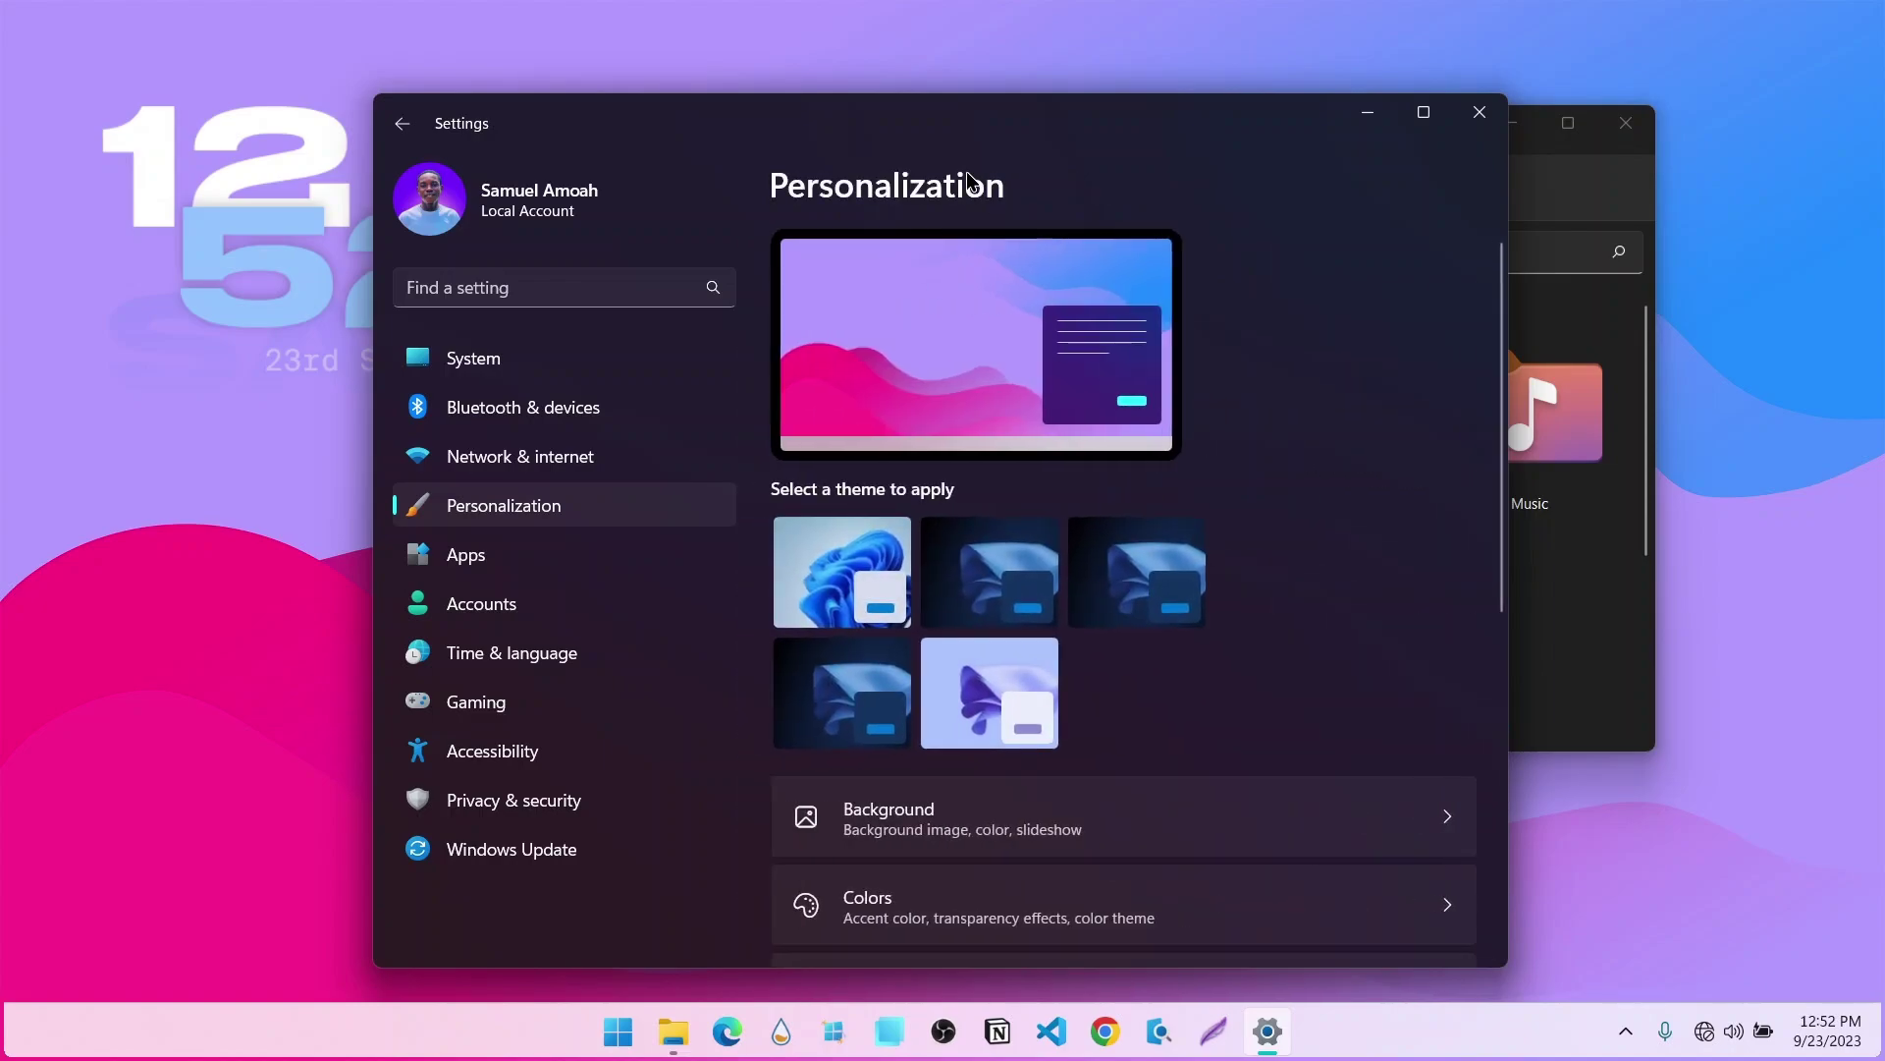
Step: Close Settings and check the appearance of the Start menu
{"action": "left_click", "coordinate": [1480, 112]}
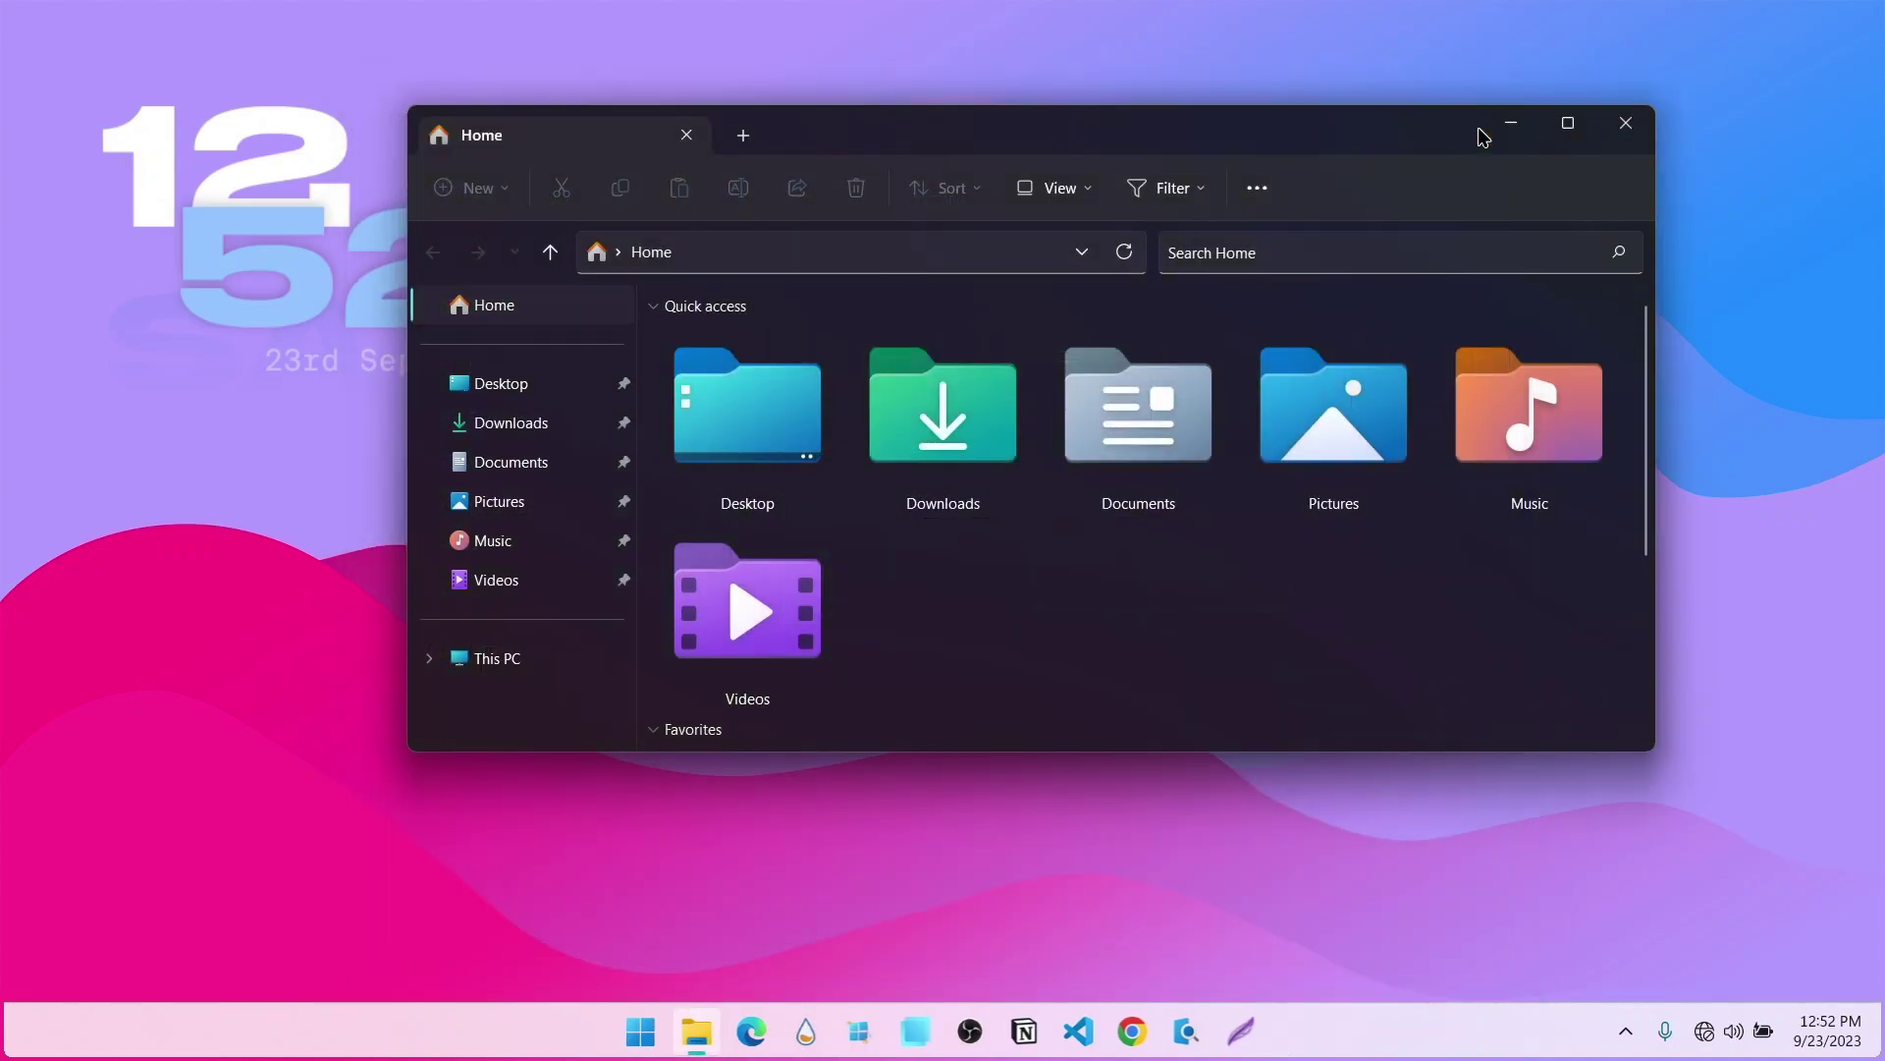
{"action": "left_click", "coordinate": [645, 1031]}
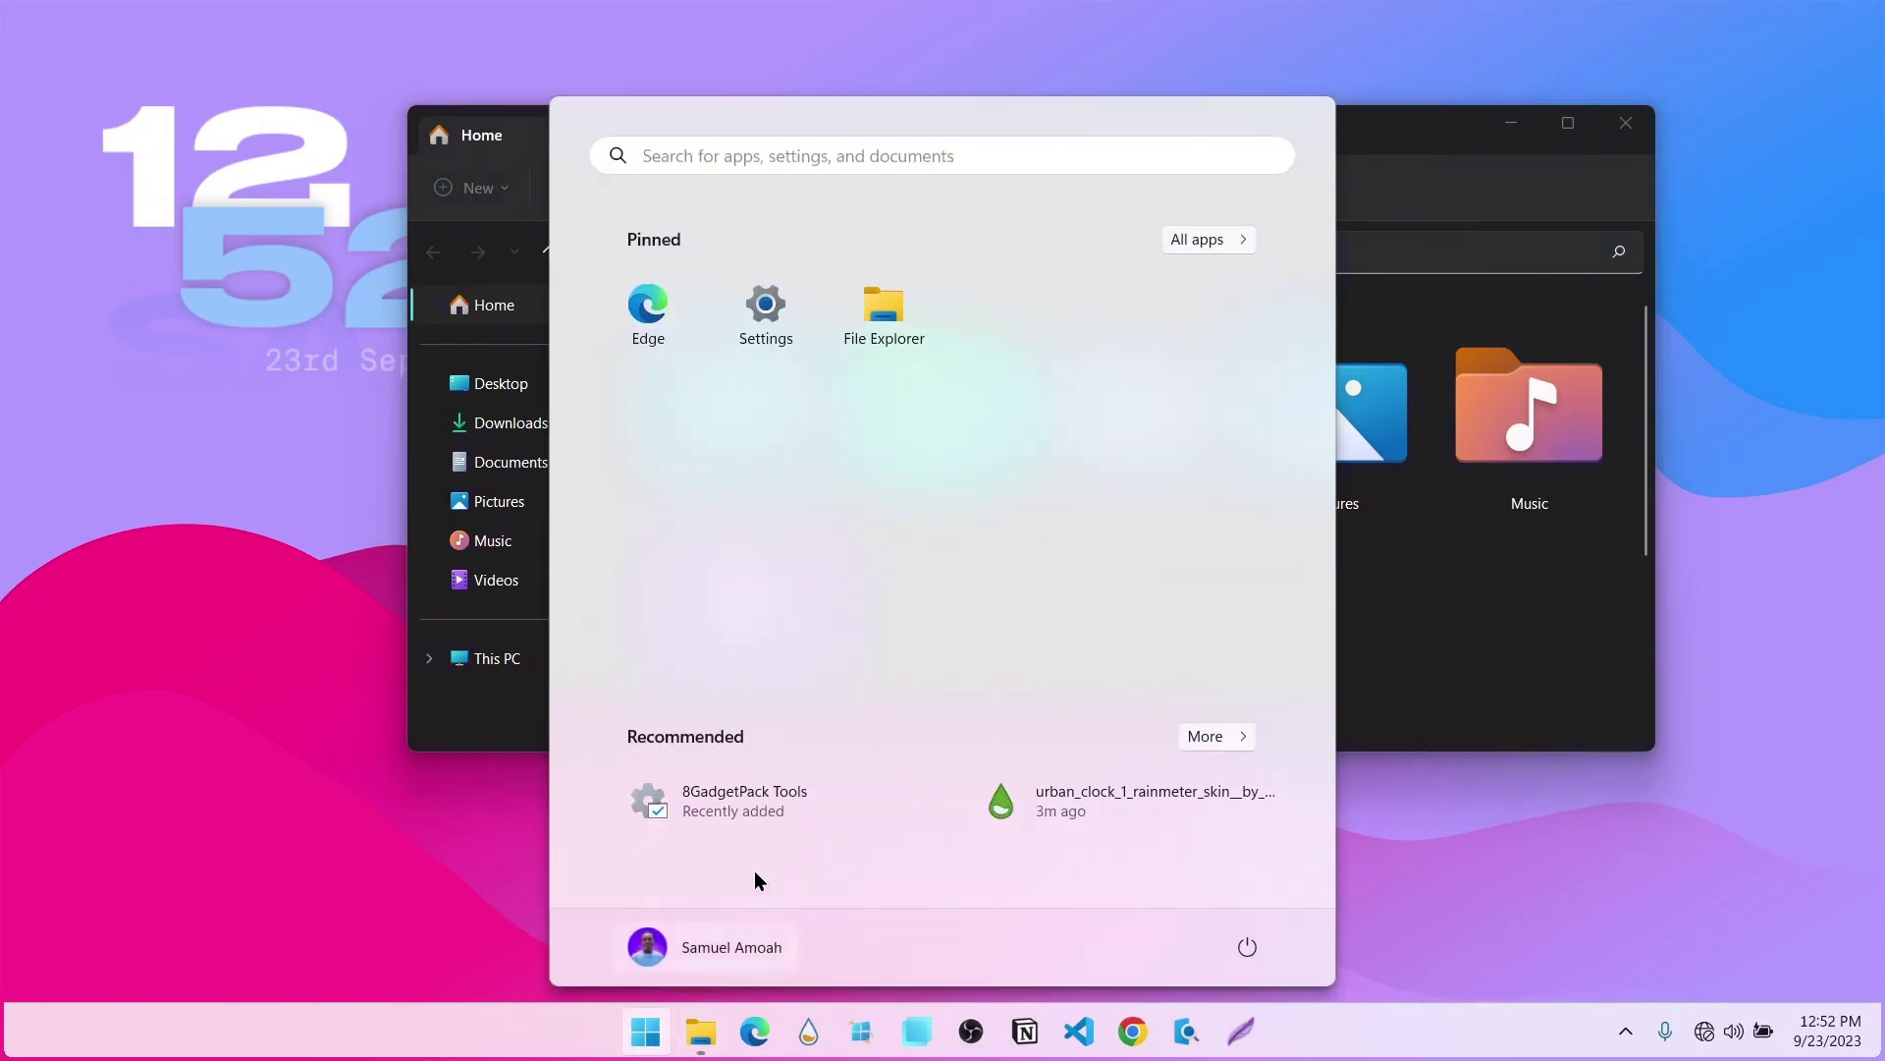
{"action": "key", "text": "Escape"}
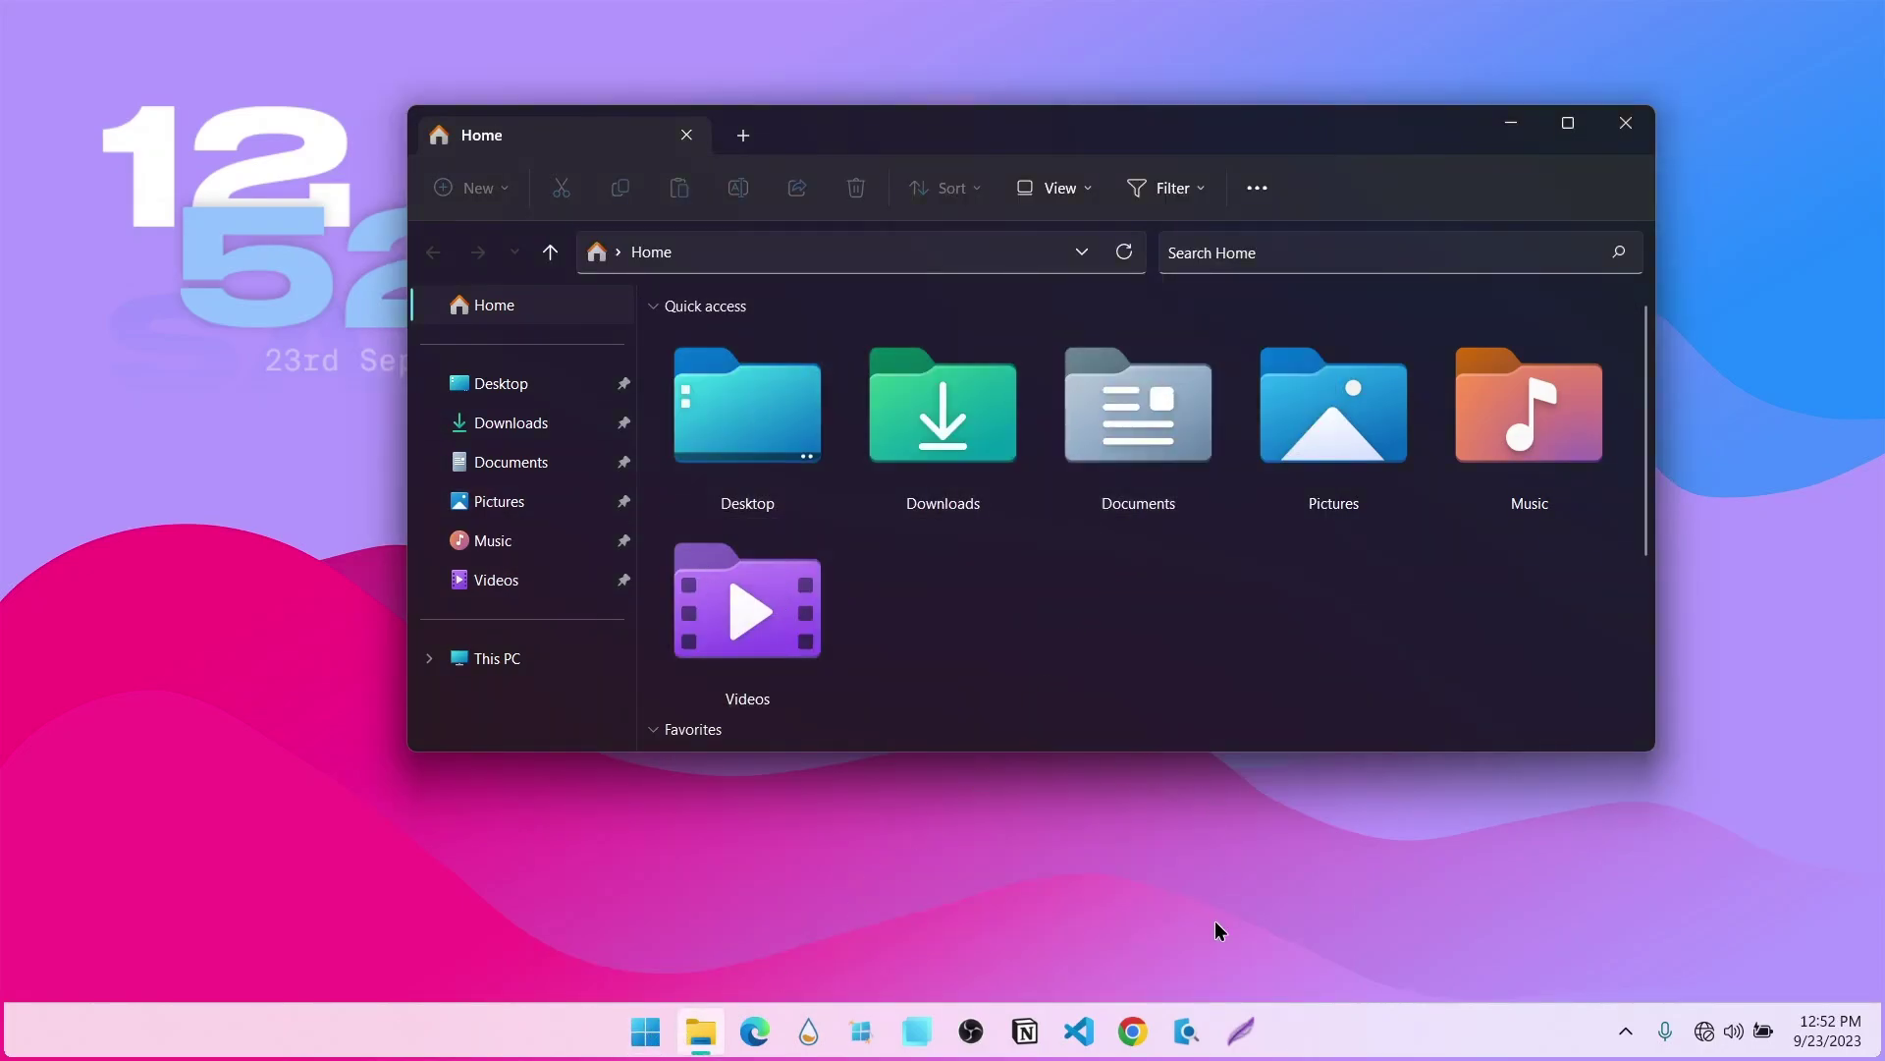
Step: Close File Explorer and enable Run on Startup and Run as Administrator on Startup in Mica For Everyone
{"action": "left_click", "coordinate": [1626, 1031]}
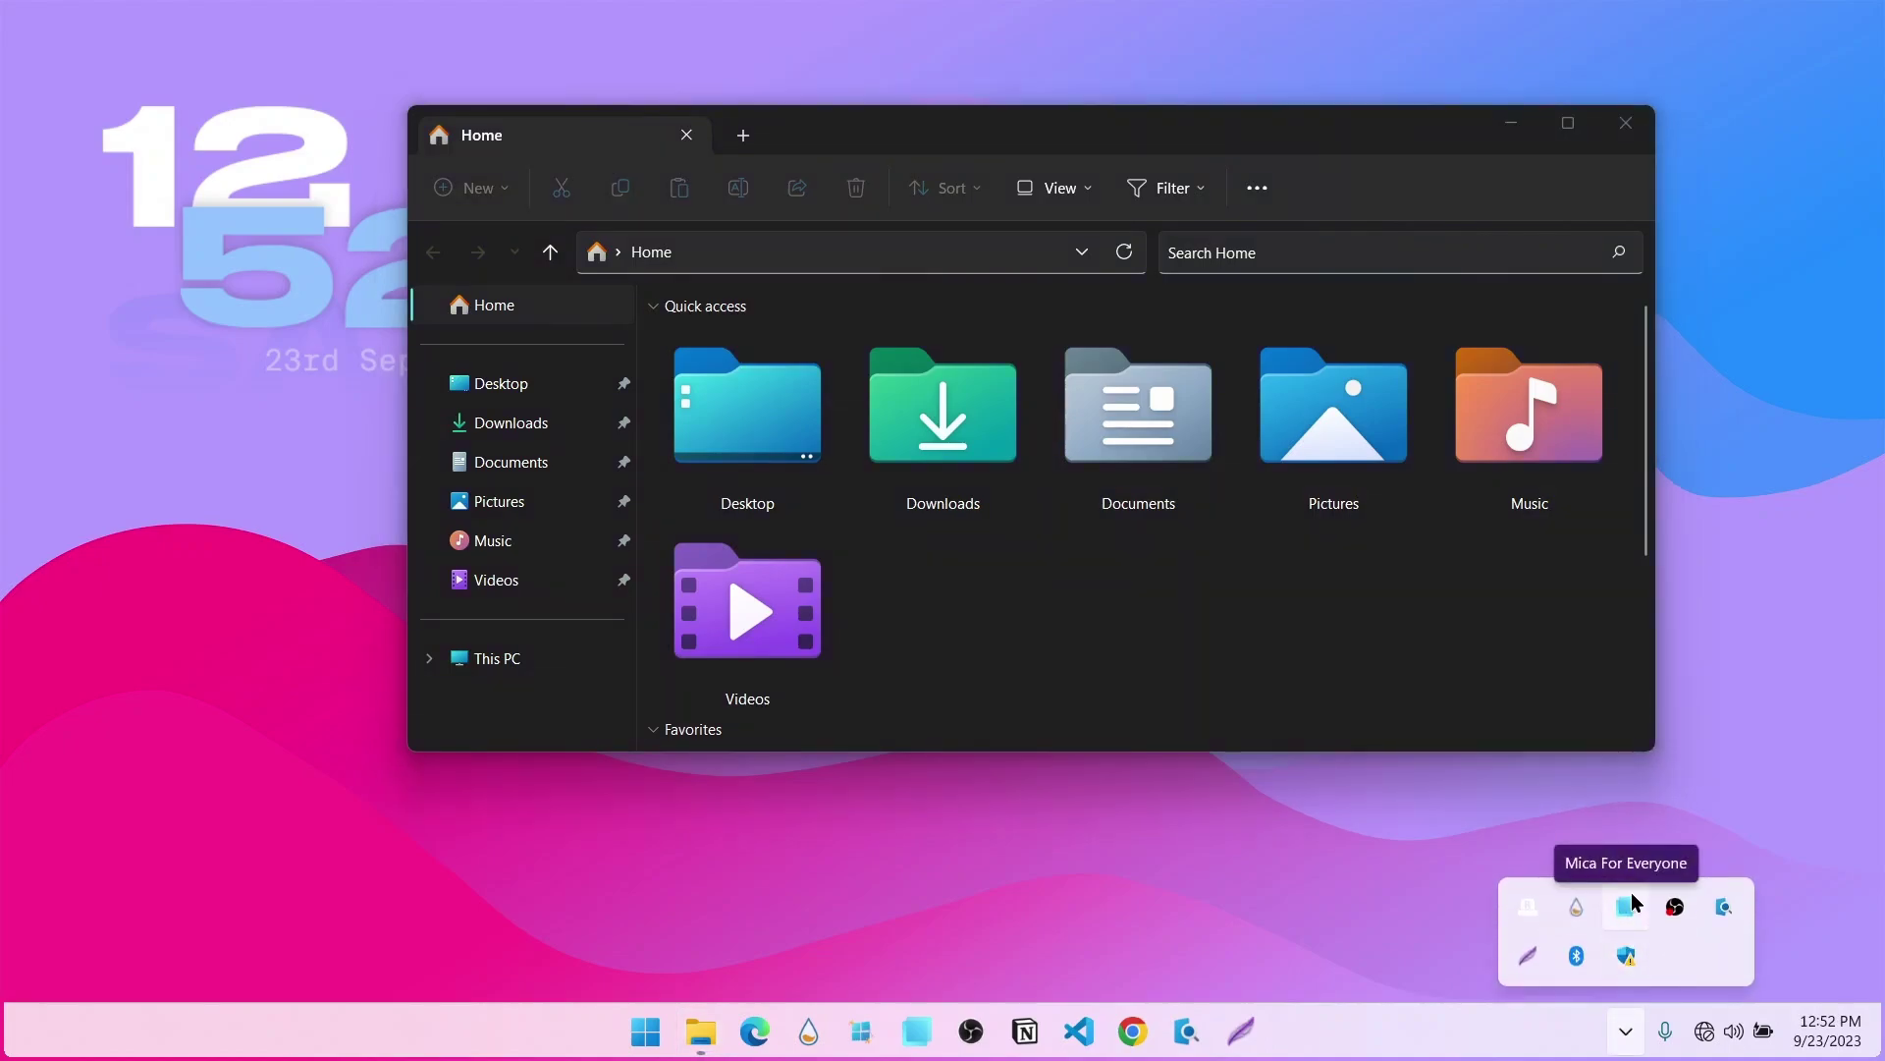
{"action": "left_click", "coordinate": [1626, 908]}
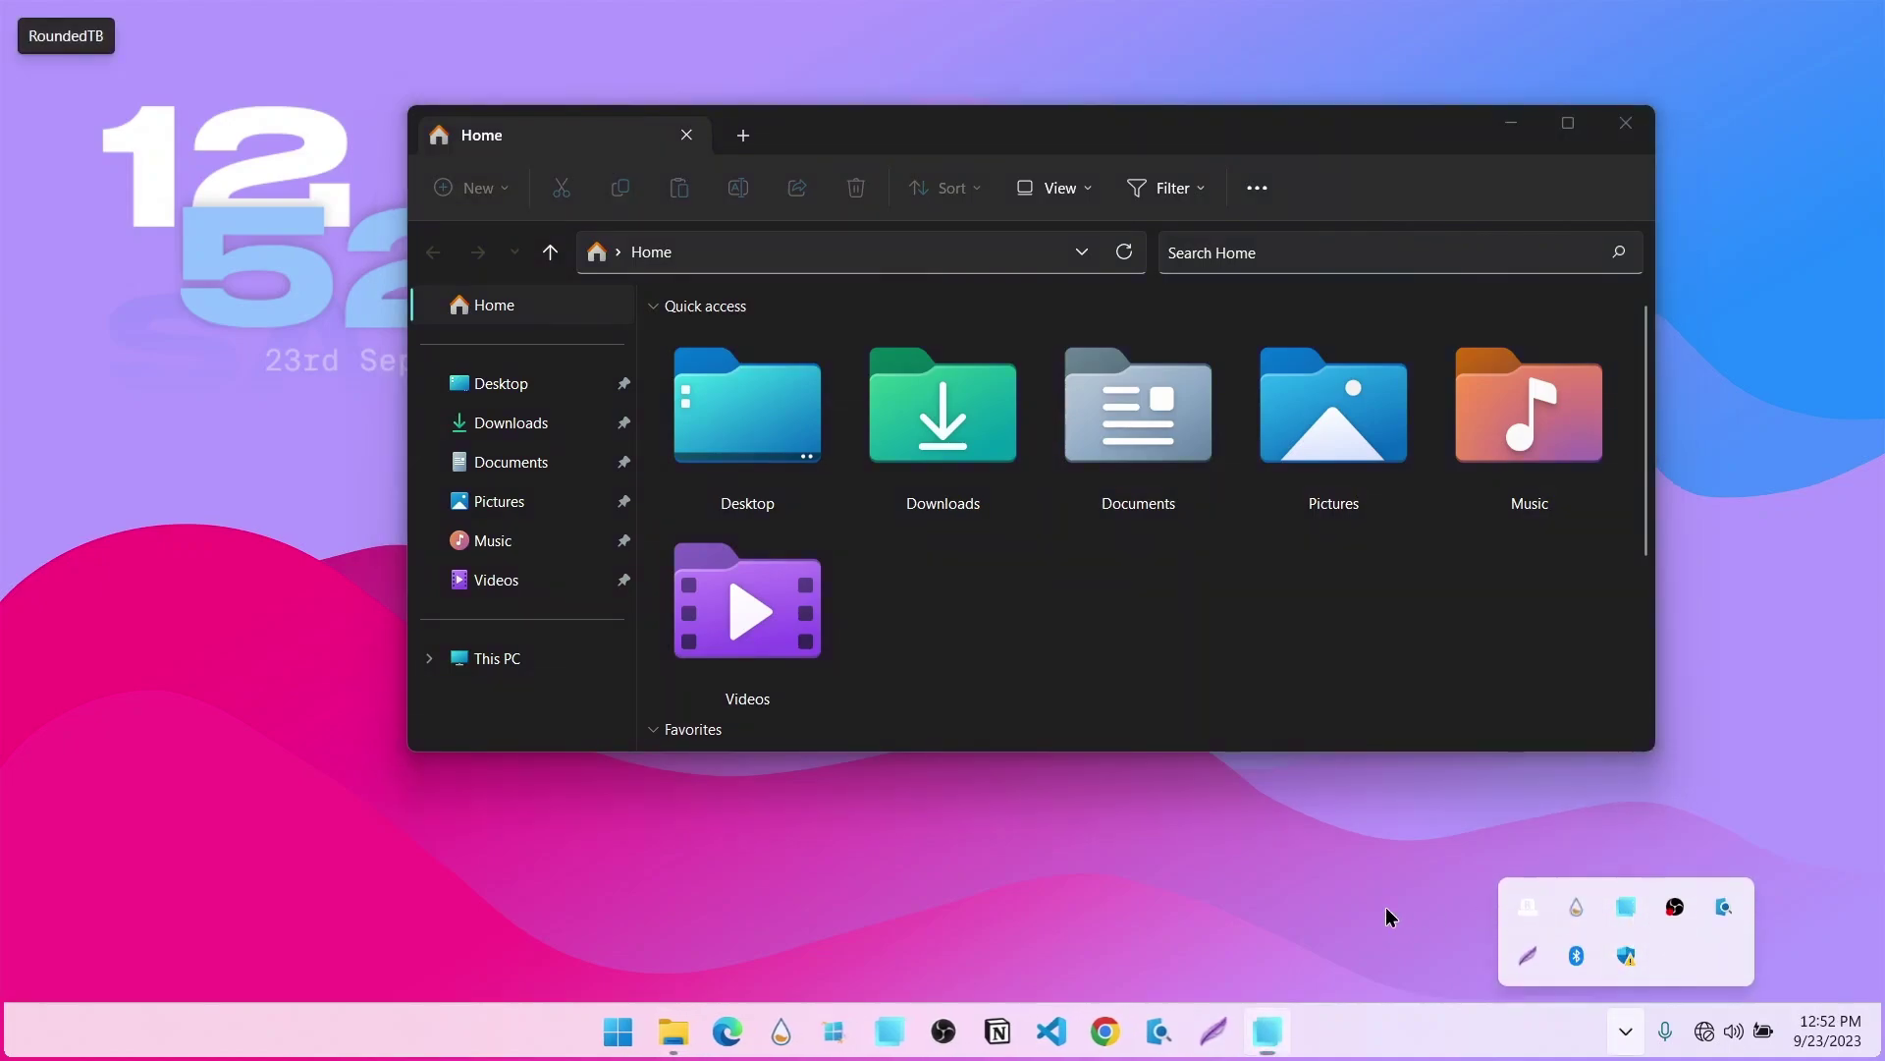
{"action": "left_click", "coordinate": [1626, 123]}
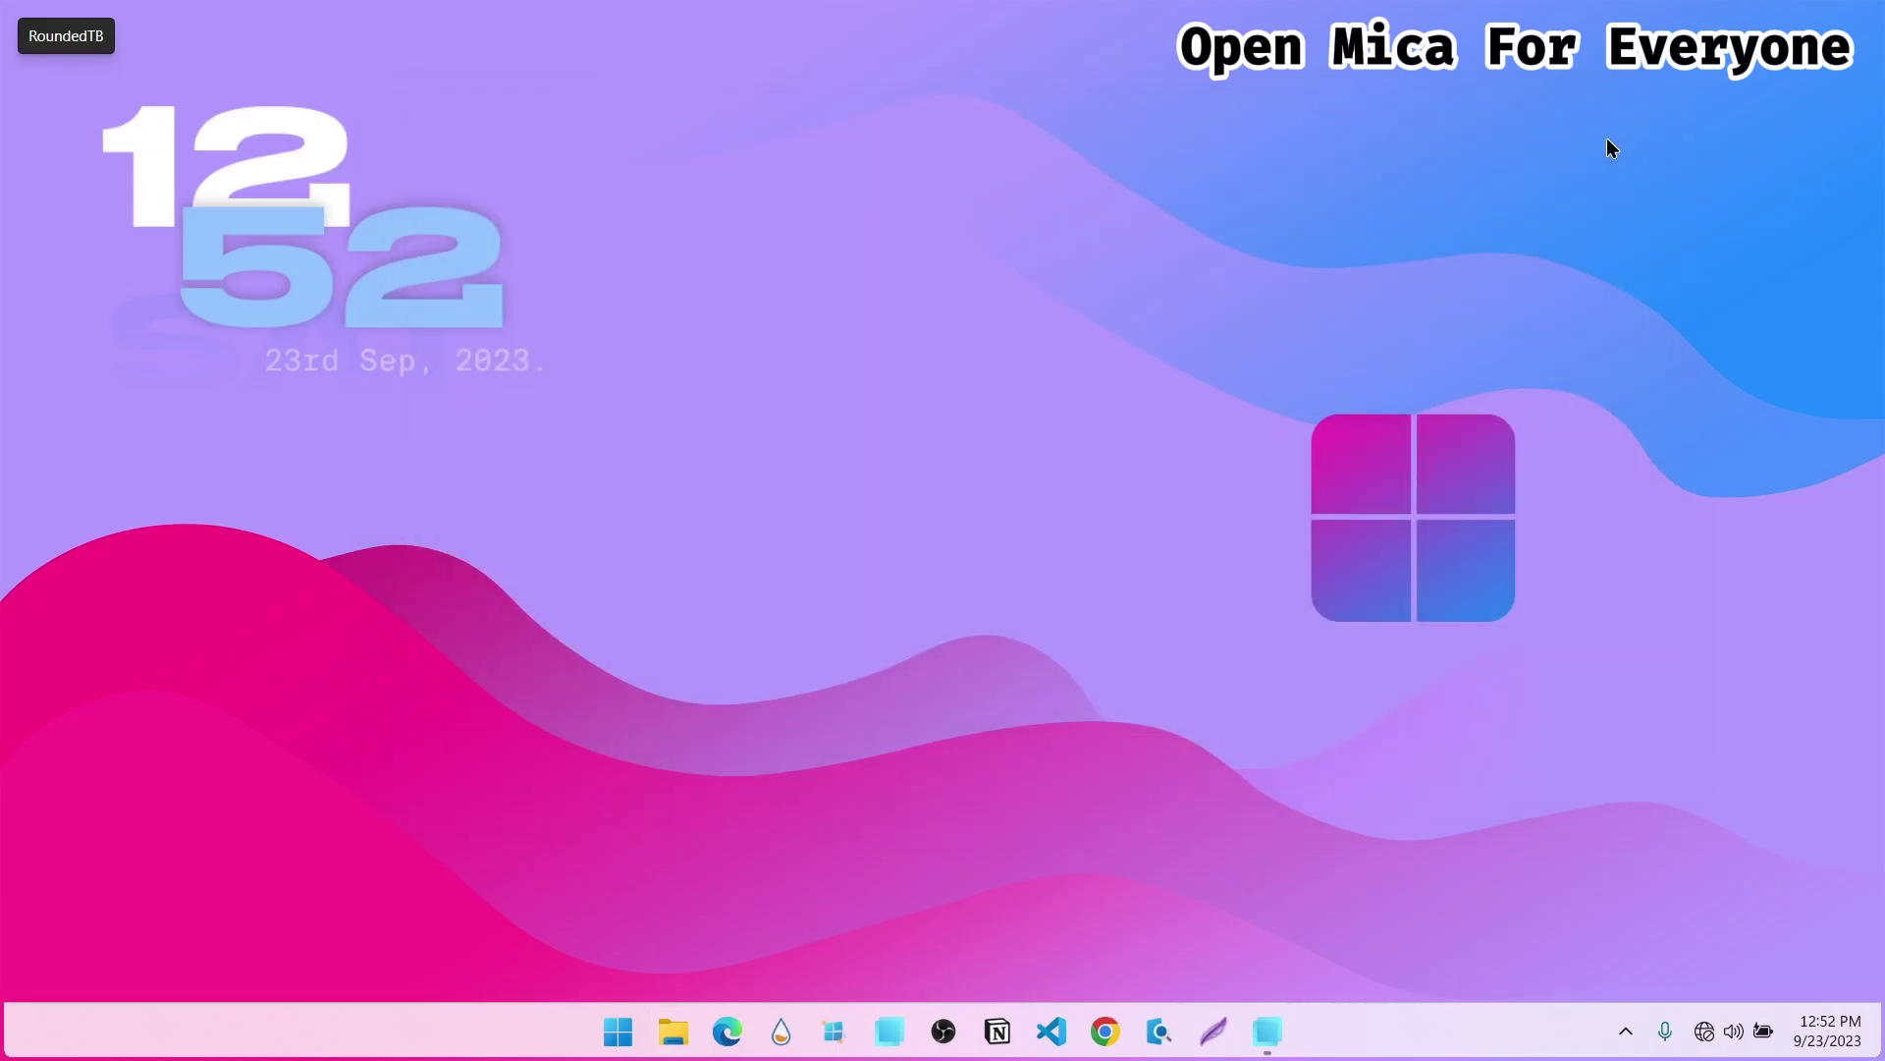
{"action": "left_click", "coordinate": [1267, 1033]}
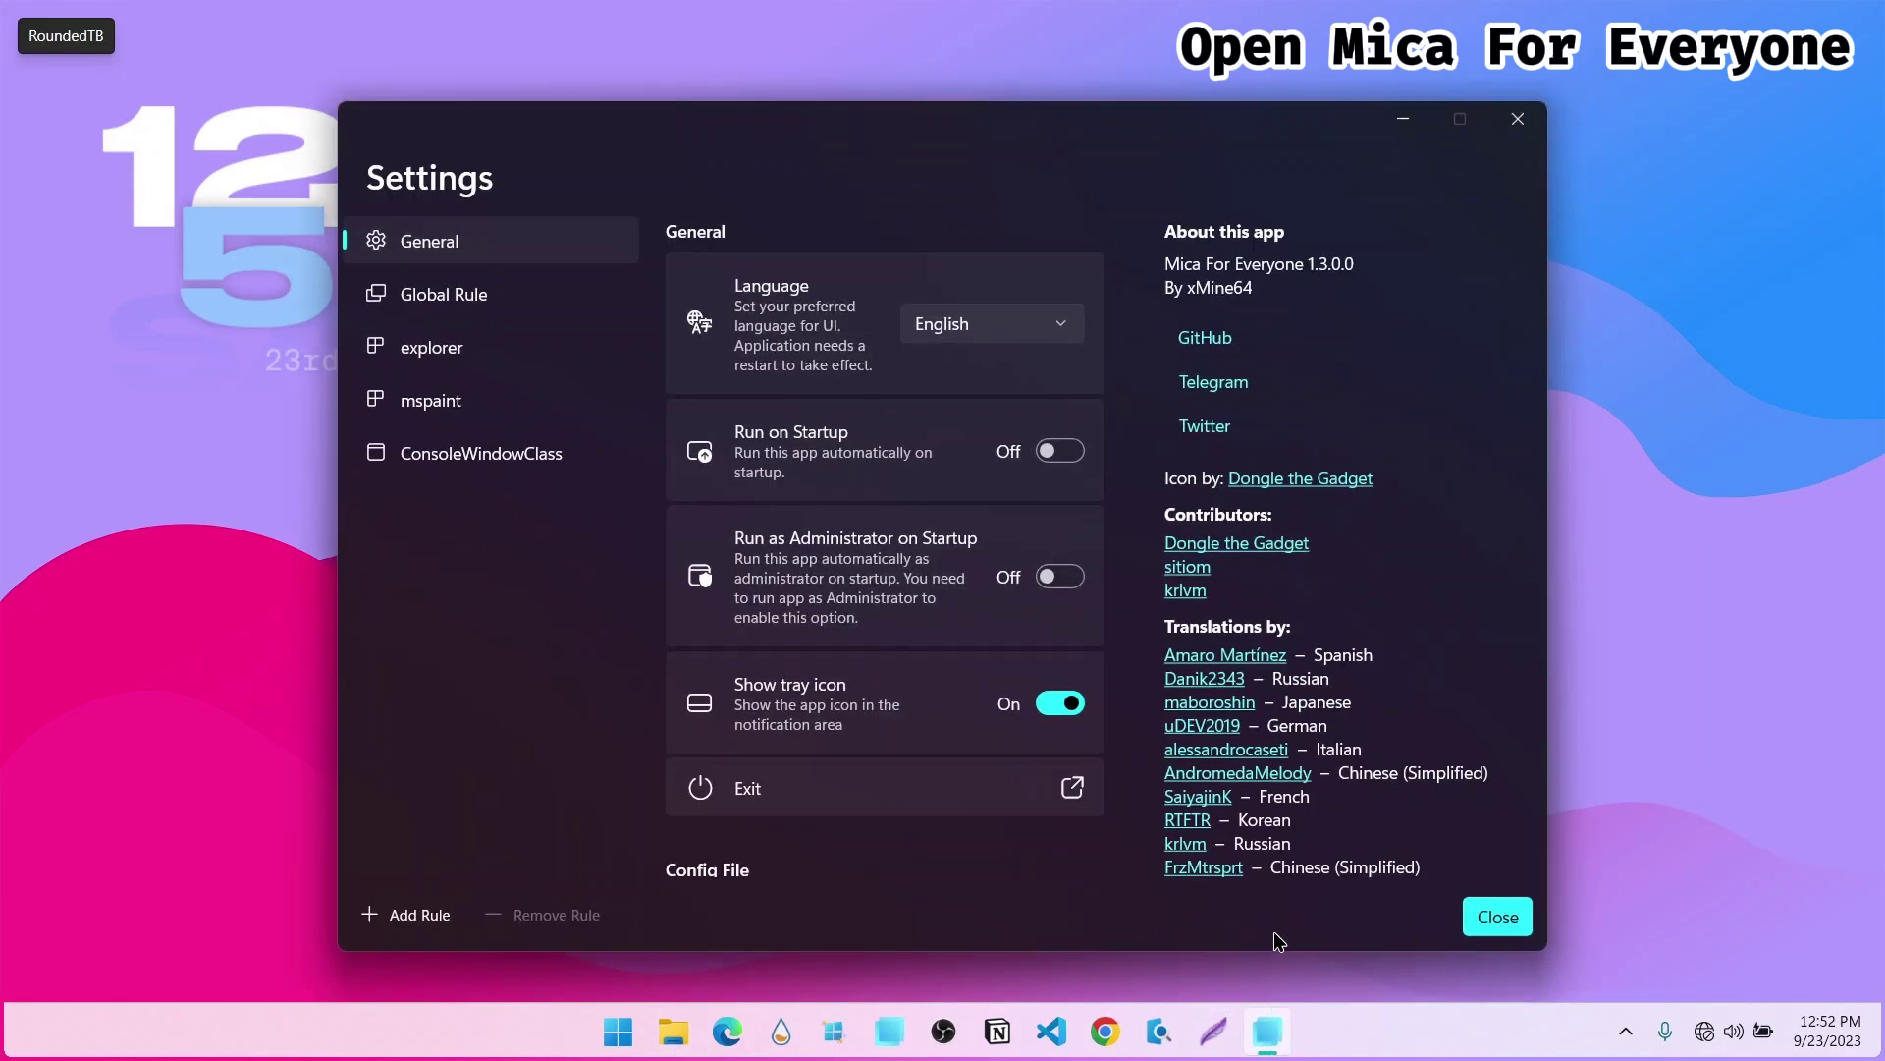
{"action": "left_click", "coordinate": [1044, 462]}
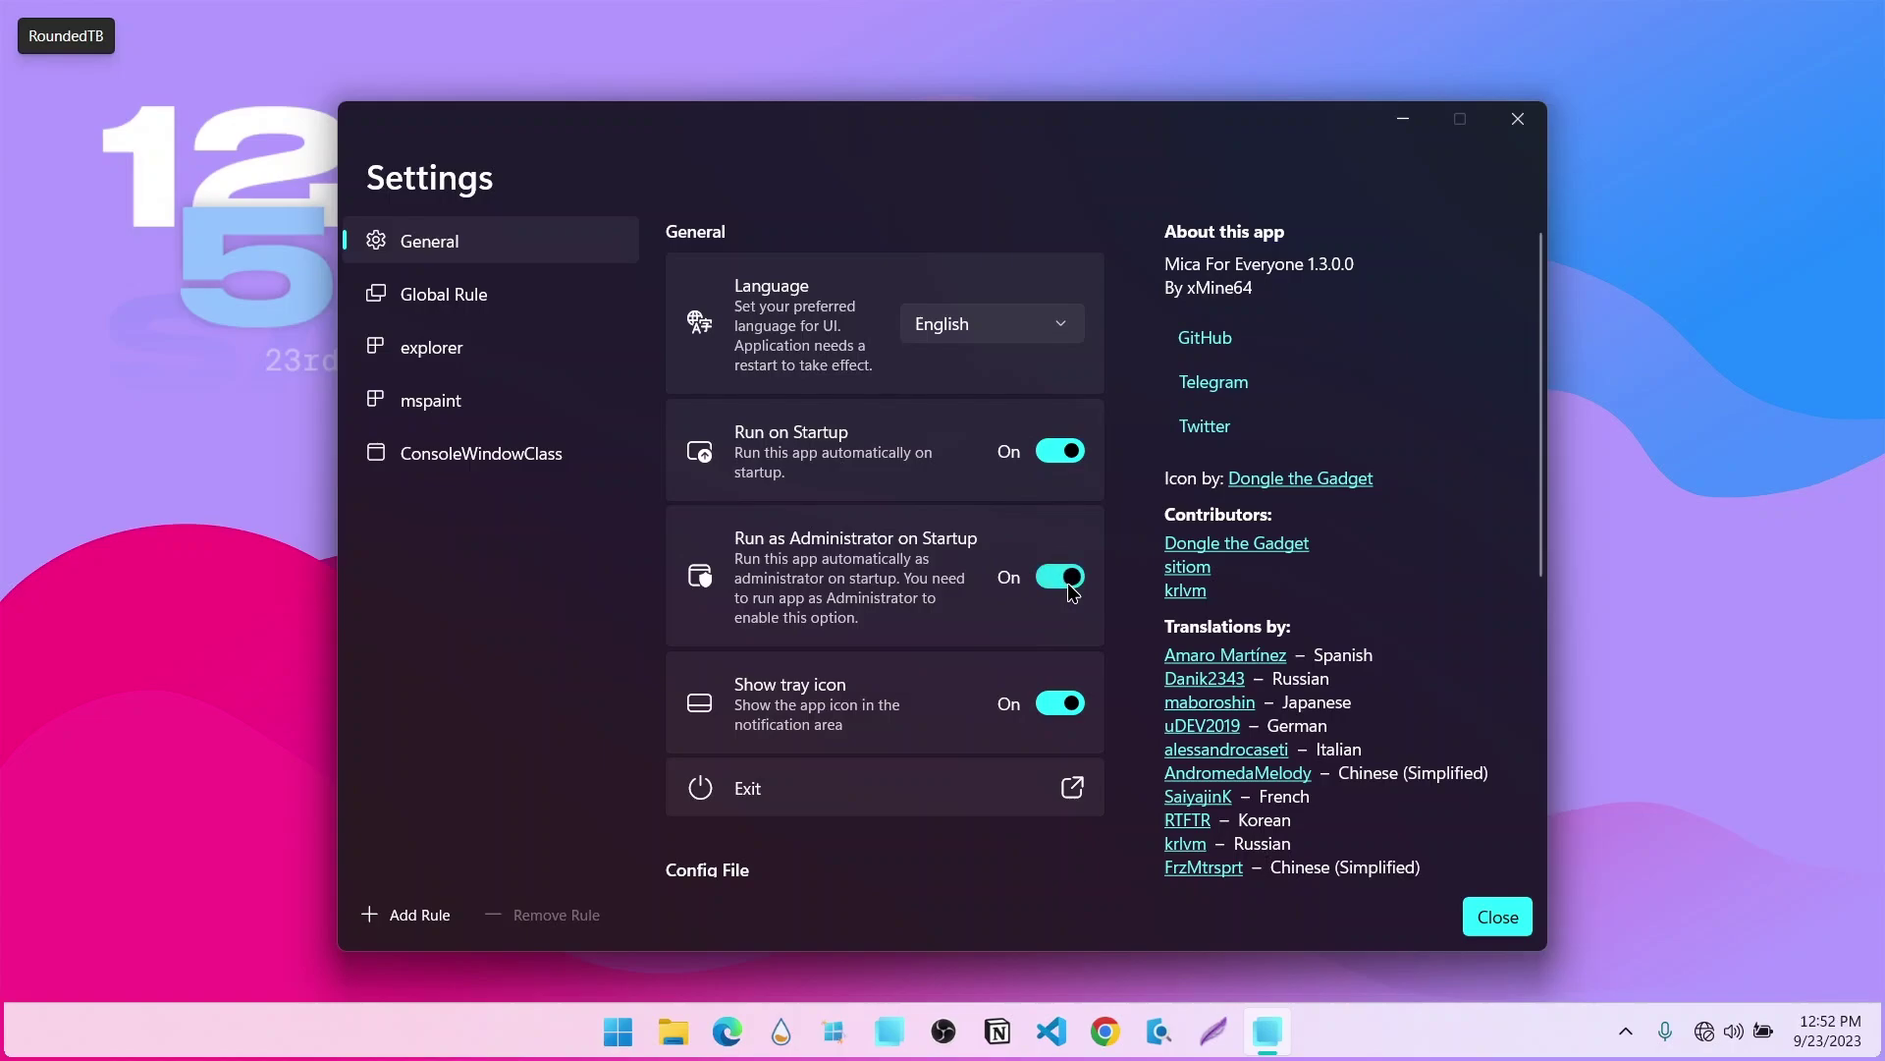
Step: Check the Global Rule and mspaint rule, and set the explorer rule's backdrop type to Acrylic
{"action": "left_click", "coordinate": [420, 290]}
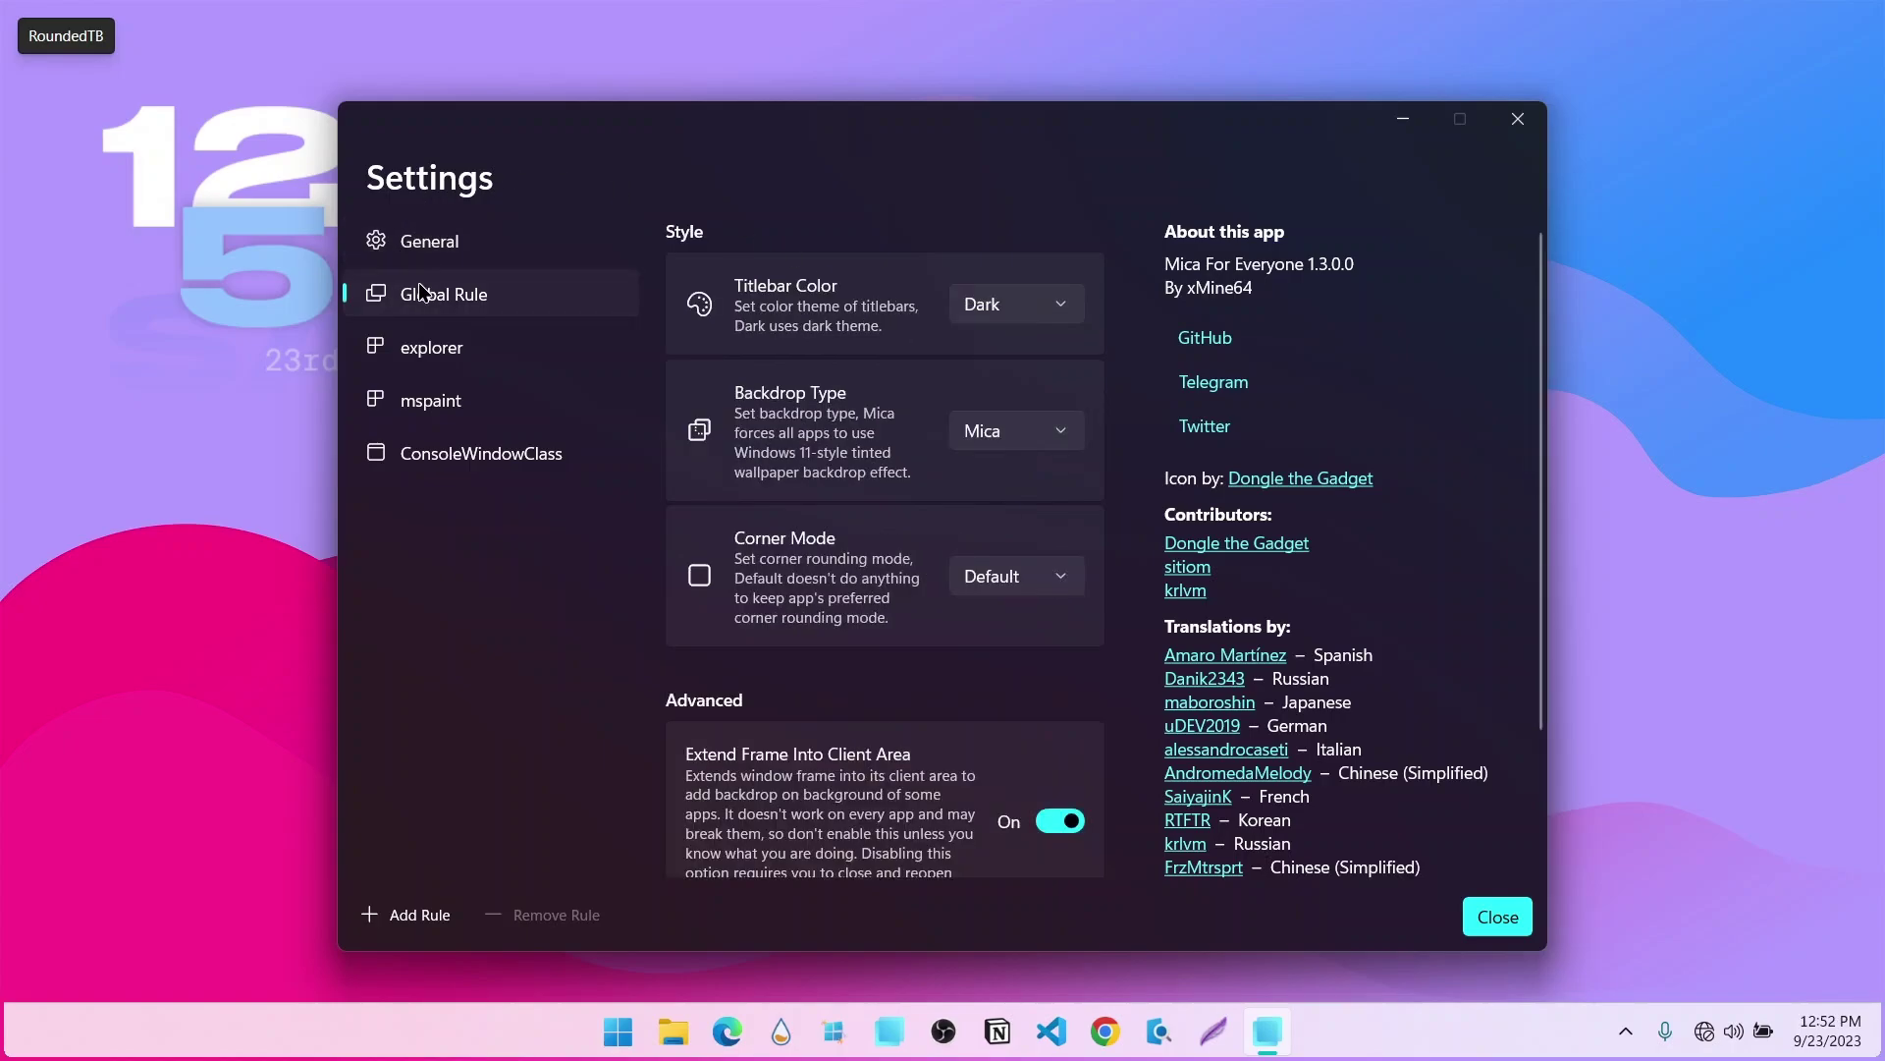
{"action": "left_click", "coordinate": [1031, 441]}
{"action": "left_click", "coordinate": [1031, 440]}
{"action": "left_click", "coordinate": [531, 393]}
{"action": "left_click", "coordinate": [539, 343]}
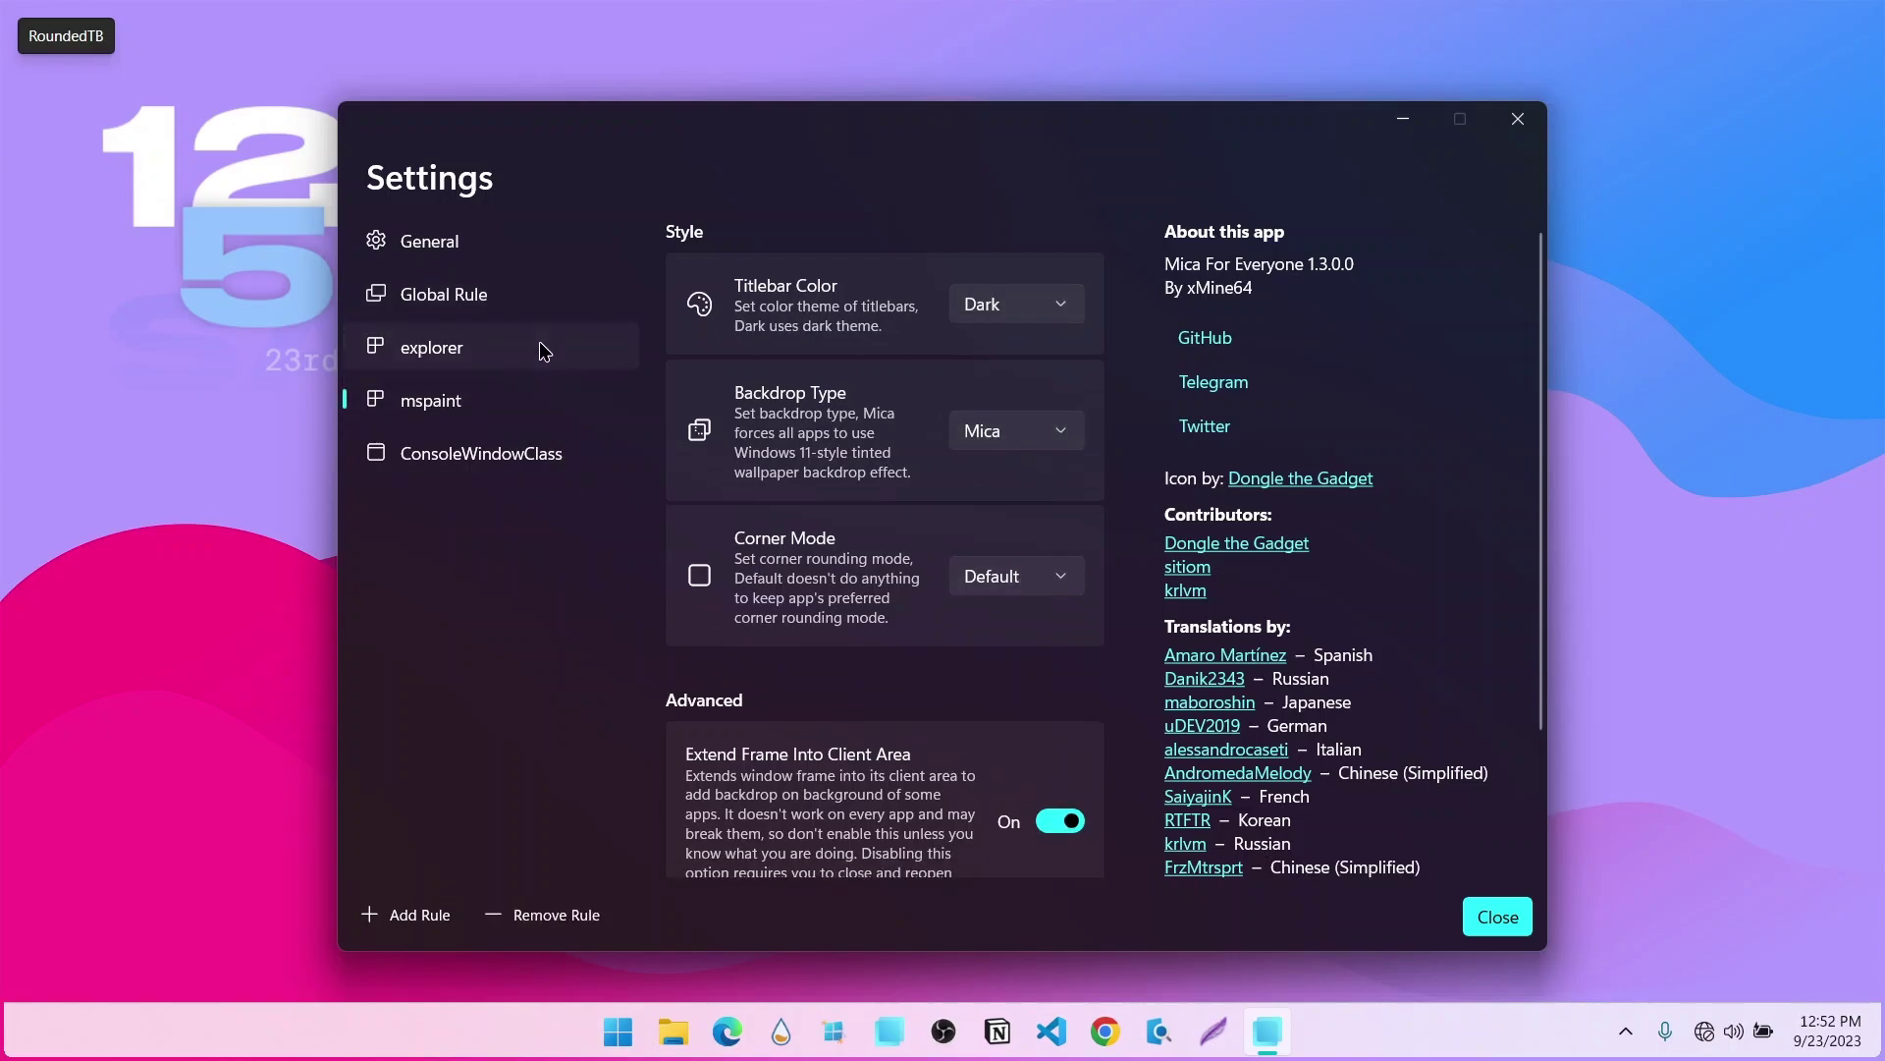
{"action": "left_click", "coordinate": [1035, 440]}
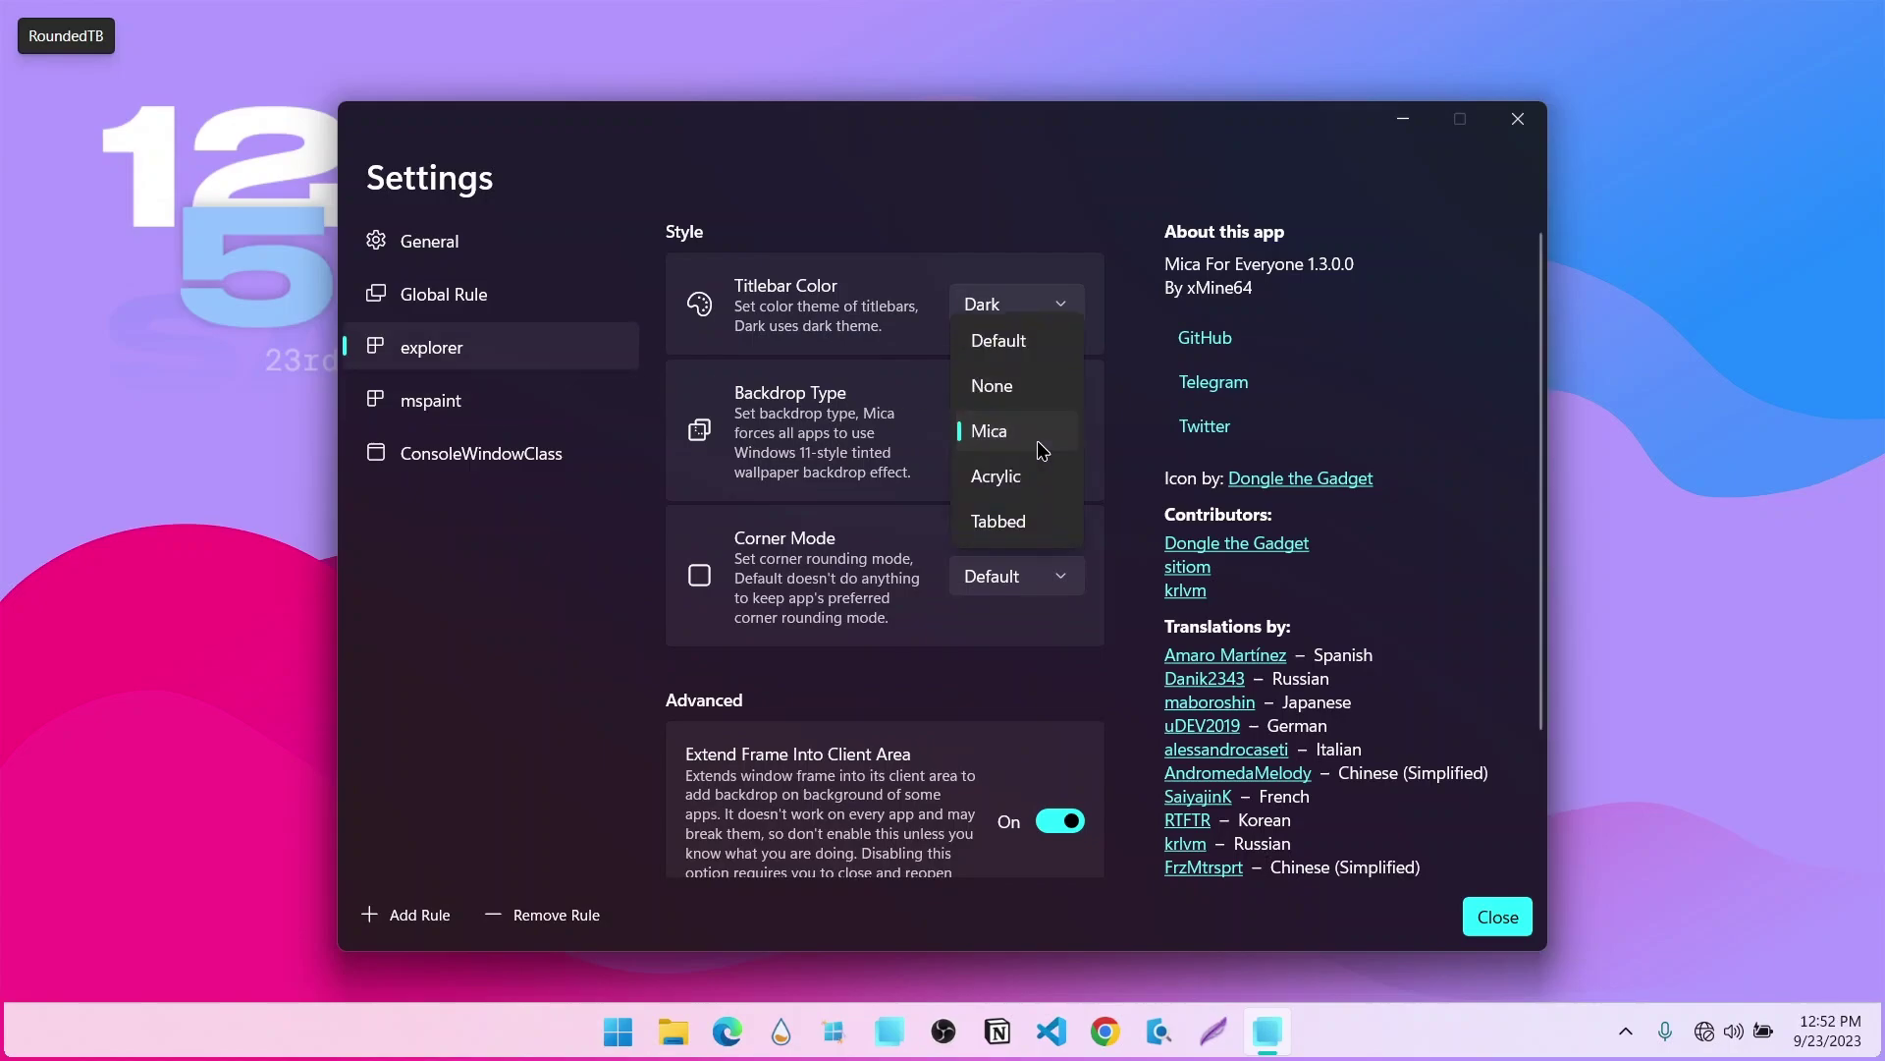
{"action": "left_click", "coordinate": [1017, 485]}
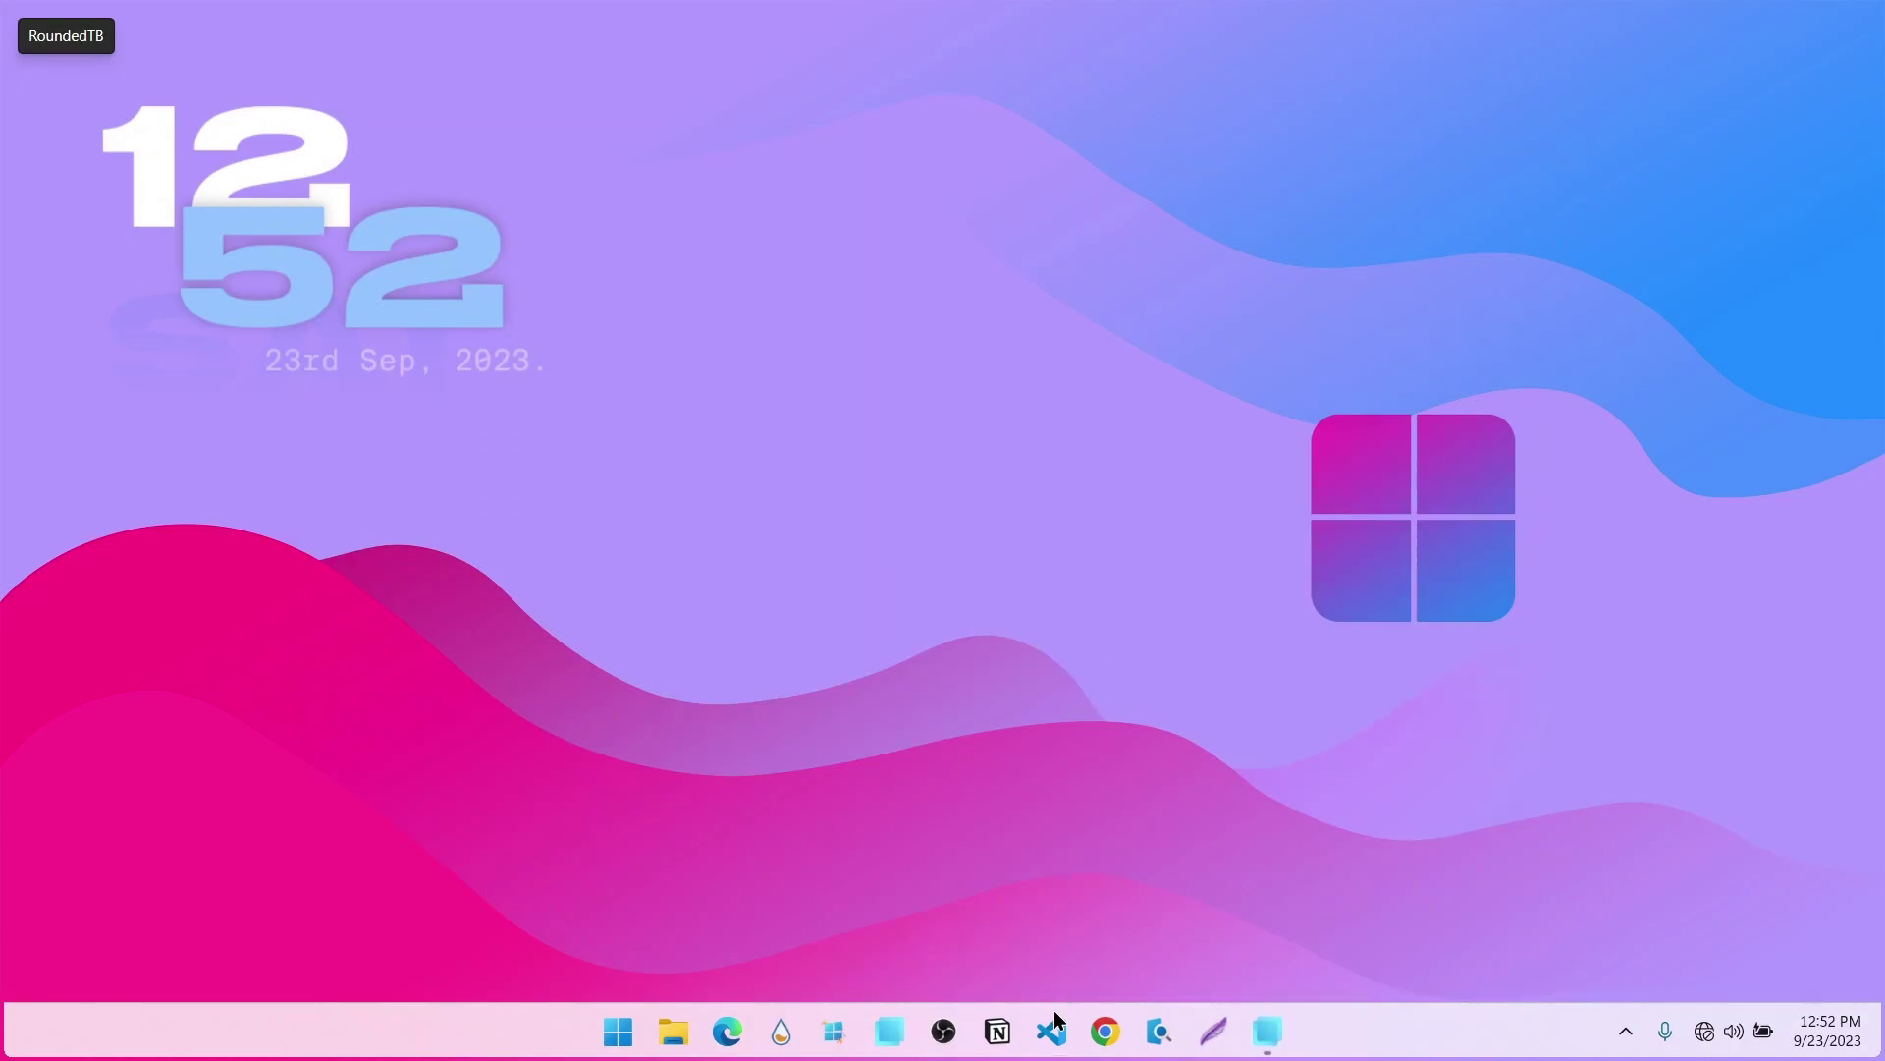
Step: Inspect the File Explorer backdrop by moving the window and viewing This PC and a new tab, and close it
{"action": "left_click", "coordinate": [675, 1031]}
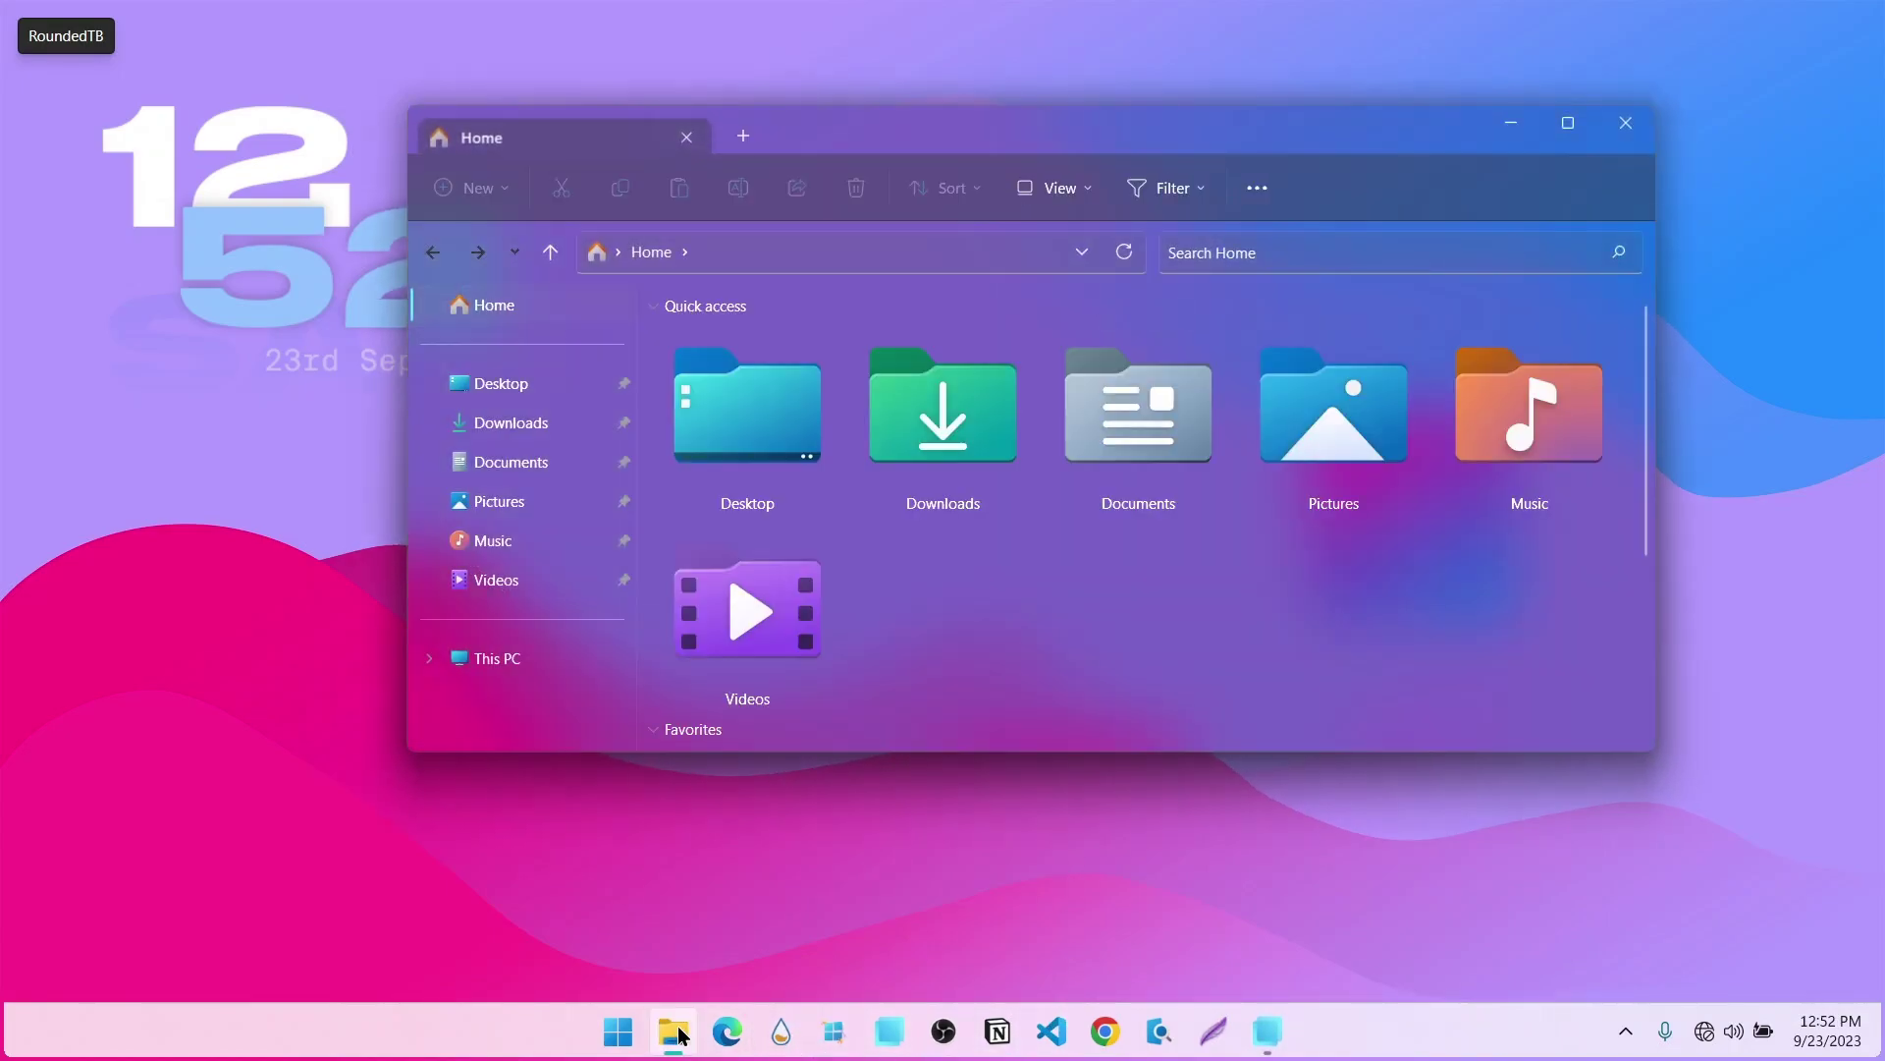
{"action": "left_click_drag", "start_coordinate": [980, 153], "coordinate": [1101, 142]}
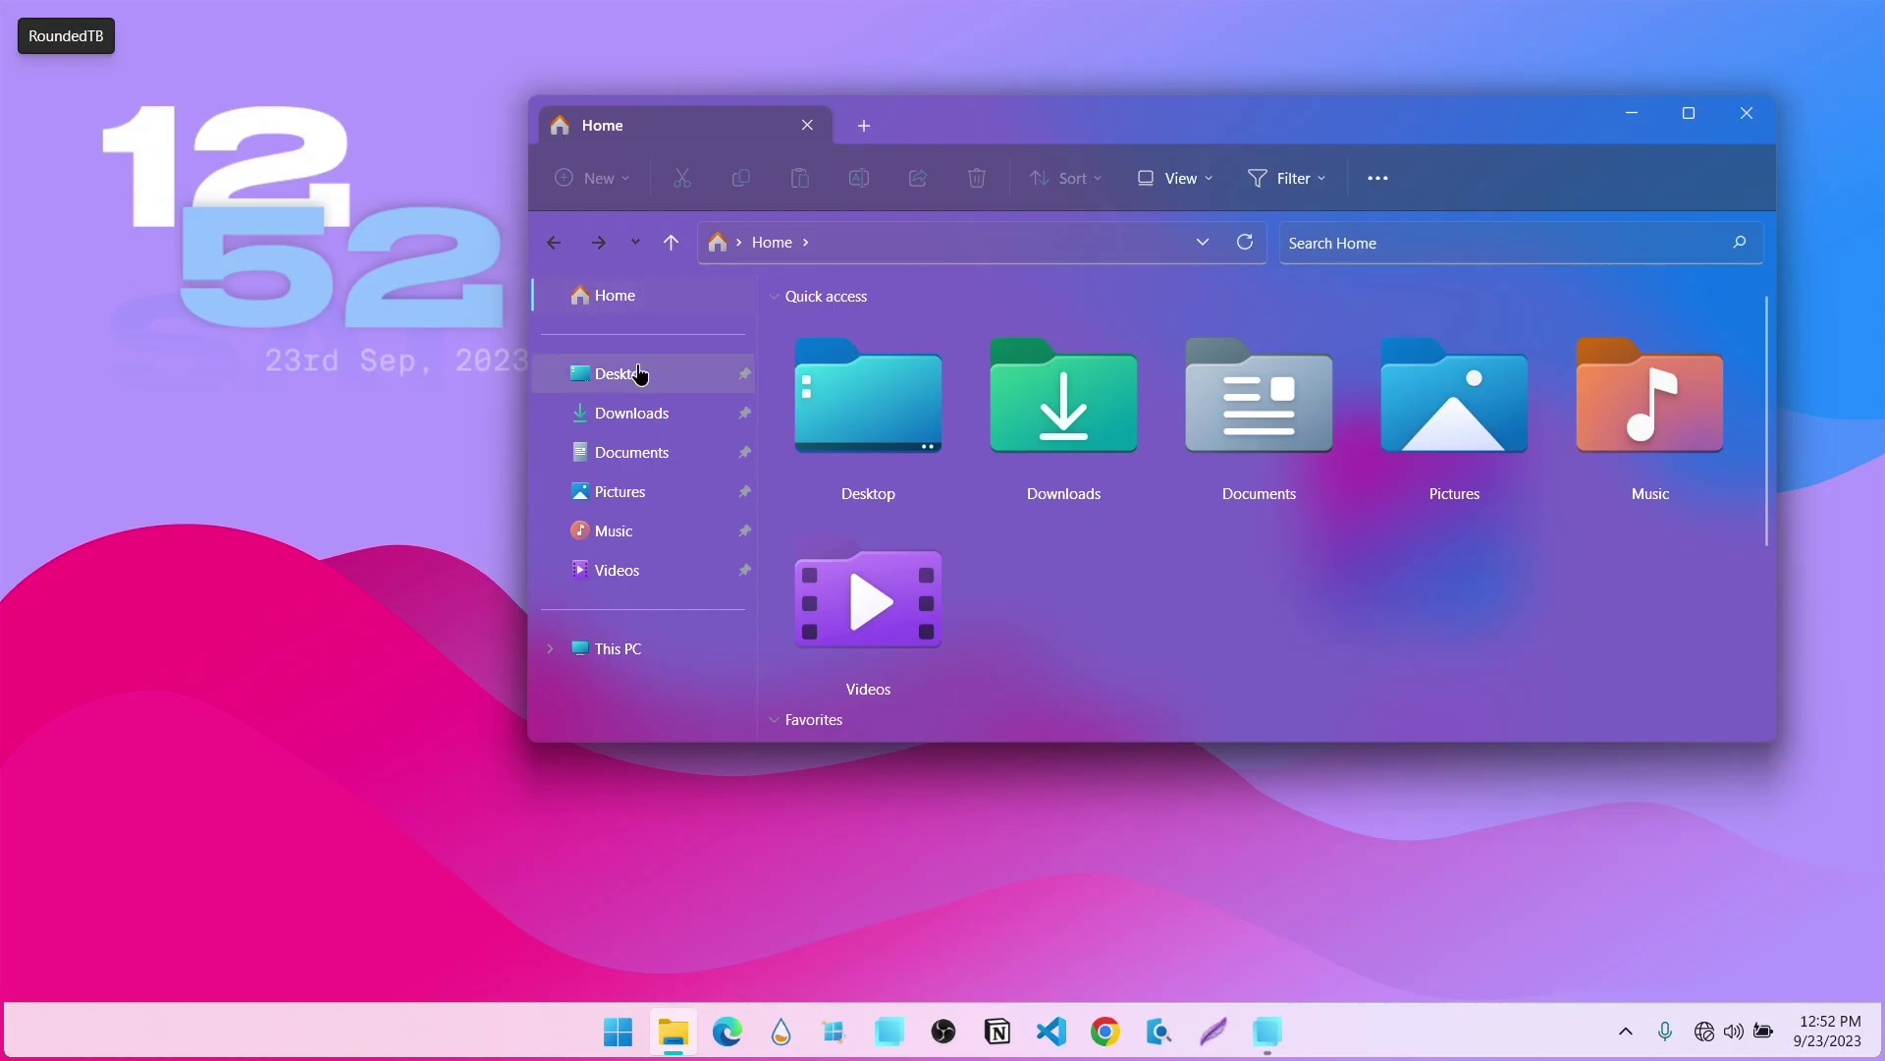
{"action": "left_click", "coordinate": [689, 654]}
{"action": "left_click_drag", "start_coordinate": [1008, 634], "coordinate": [1530, 141]}
{"action": "left_click", "coordinate": [861, 125]}
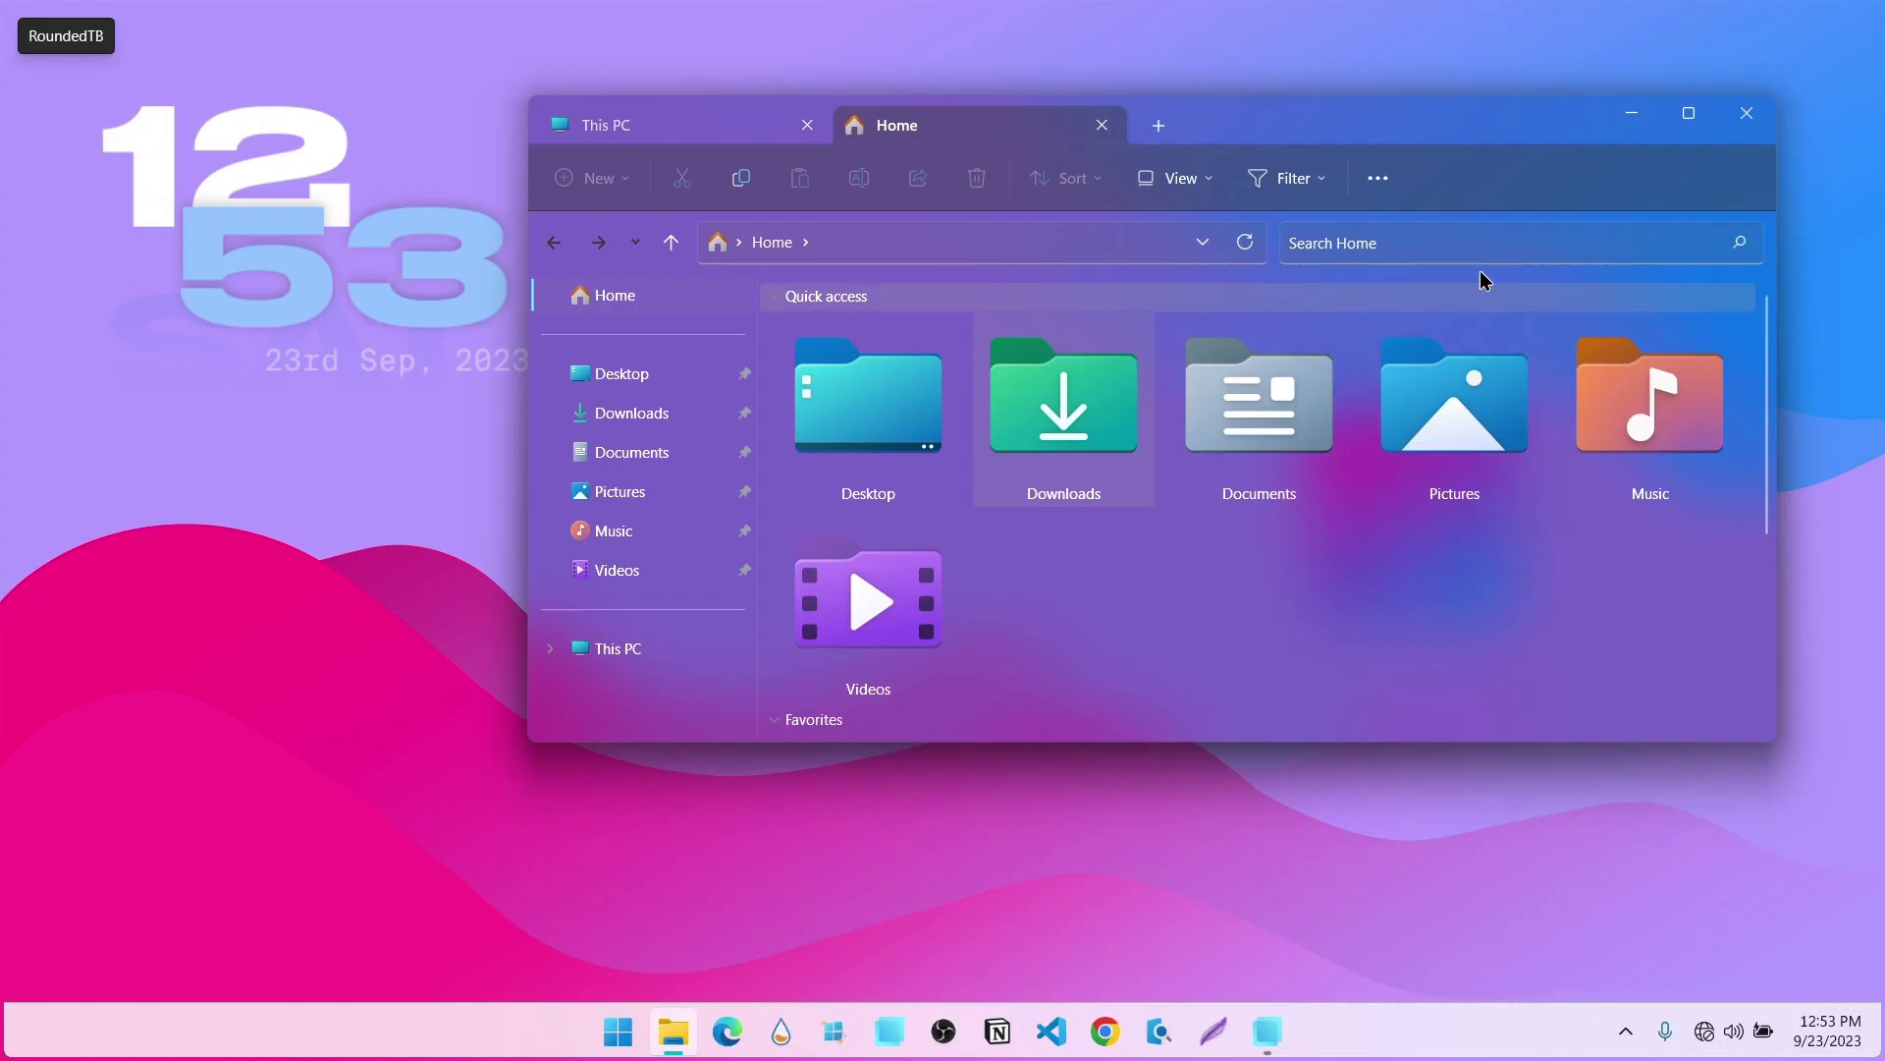
{"action": "left_click", "coordinate": [1744, 110]}
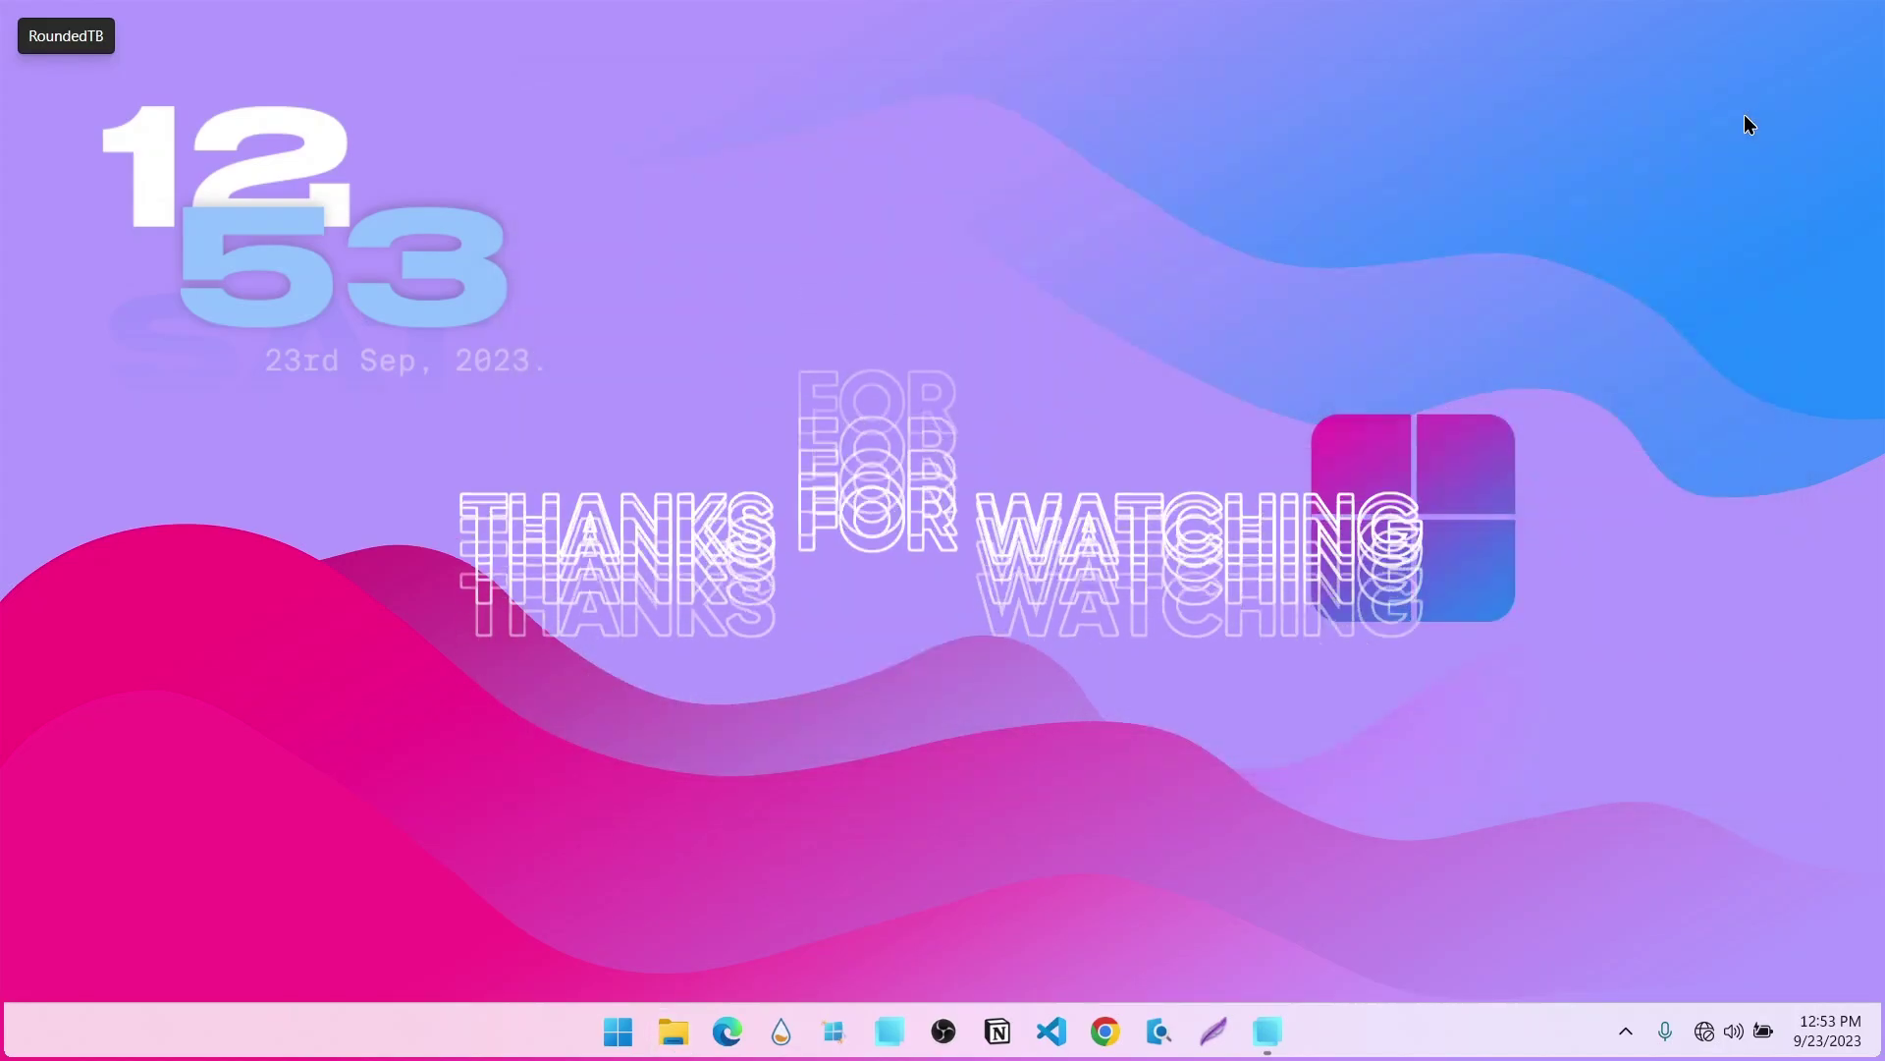
Step: Refresh the desktop twice
{"action": "right_click", "coordinate": [986, 165]}
{"action": "left_click", "coordinate": [1046, 246]}
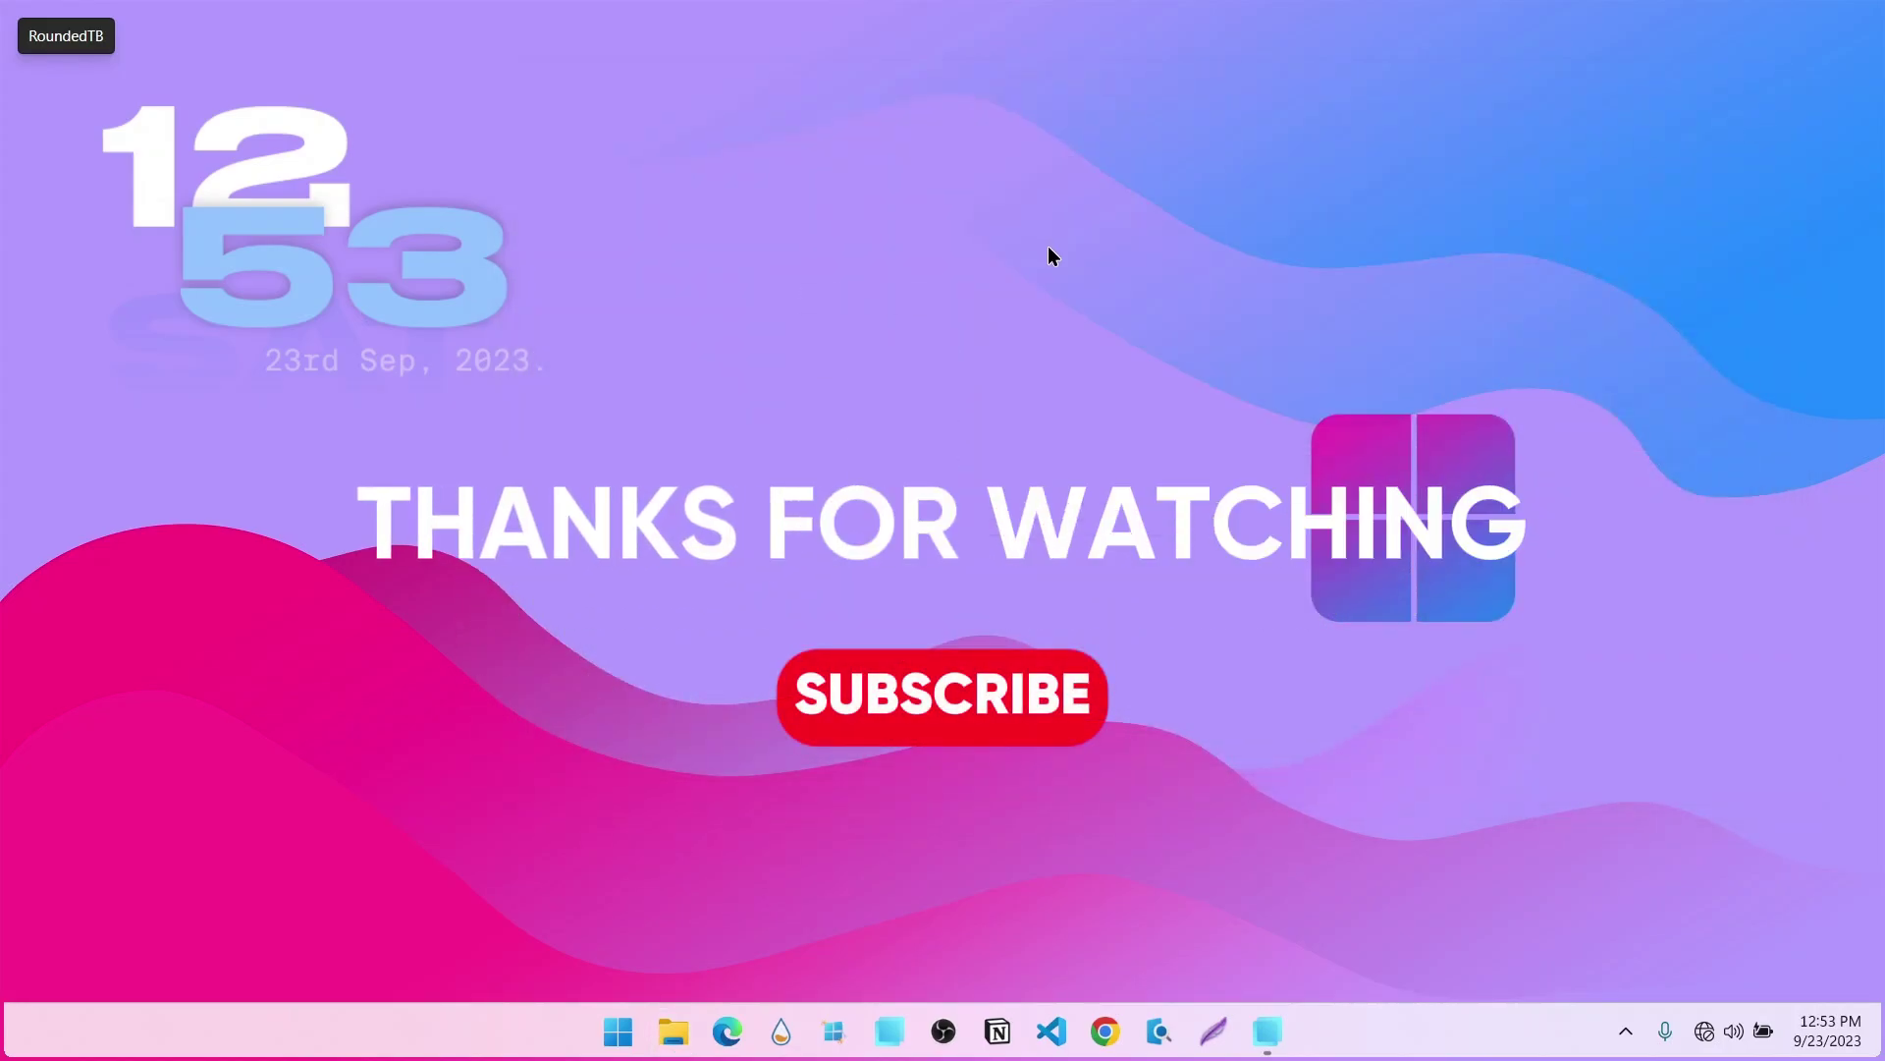
{"action": "right_click", "coordinate": [1047, 246]}
{"action": "left_click", "coordinate": [1086, 334]}
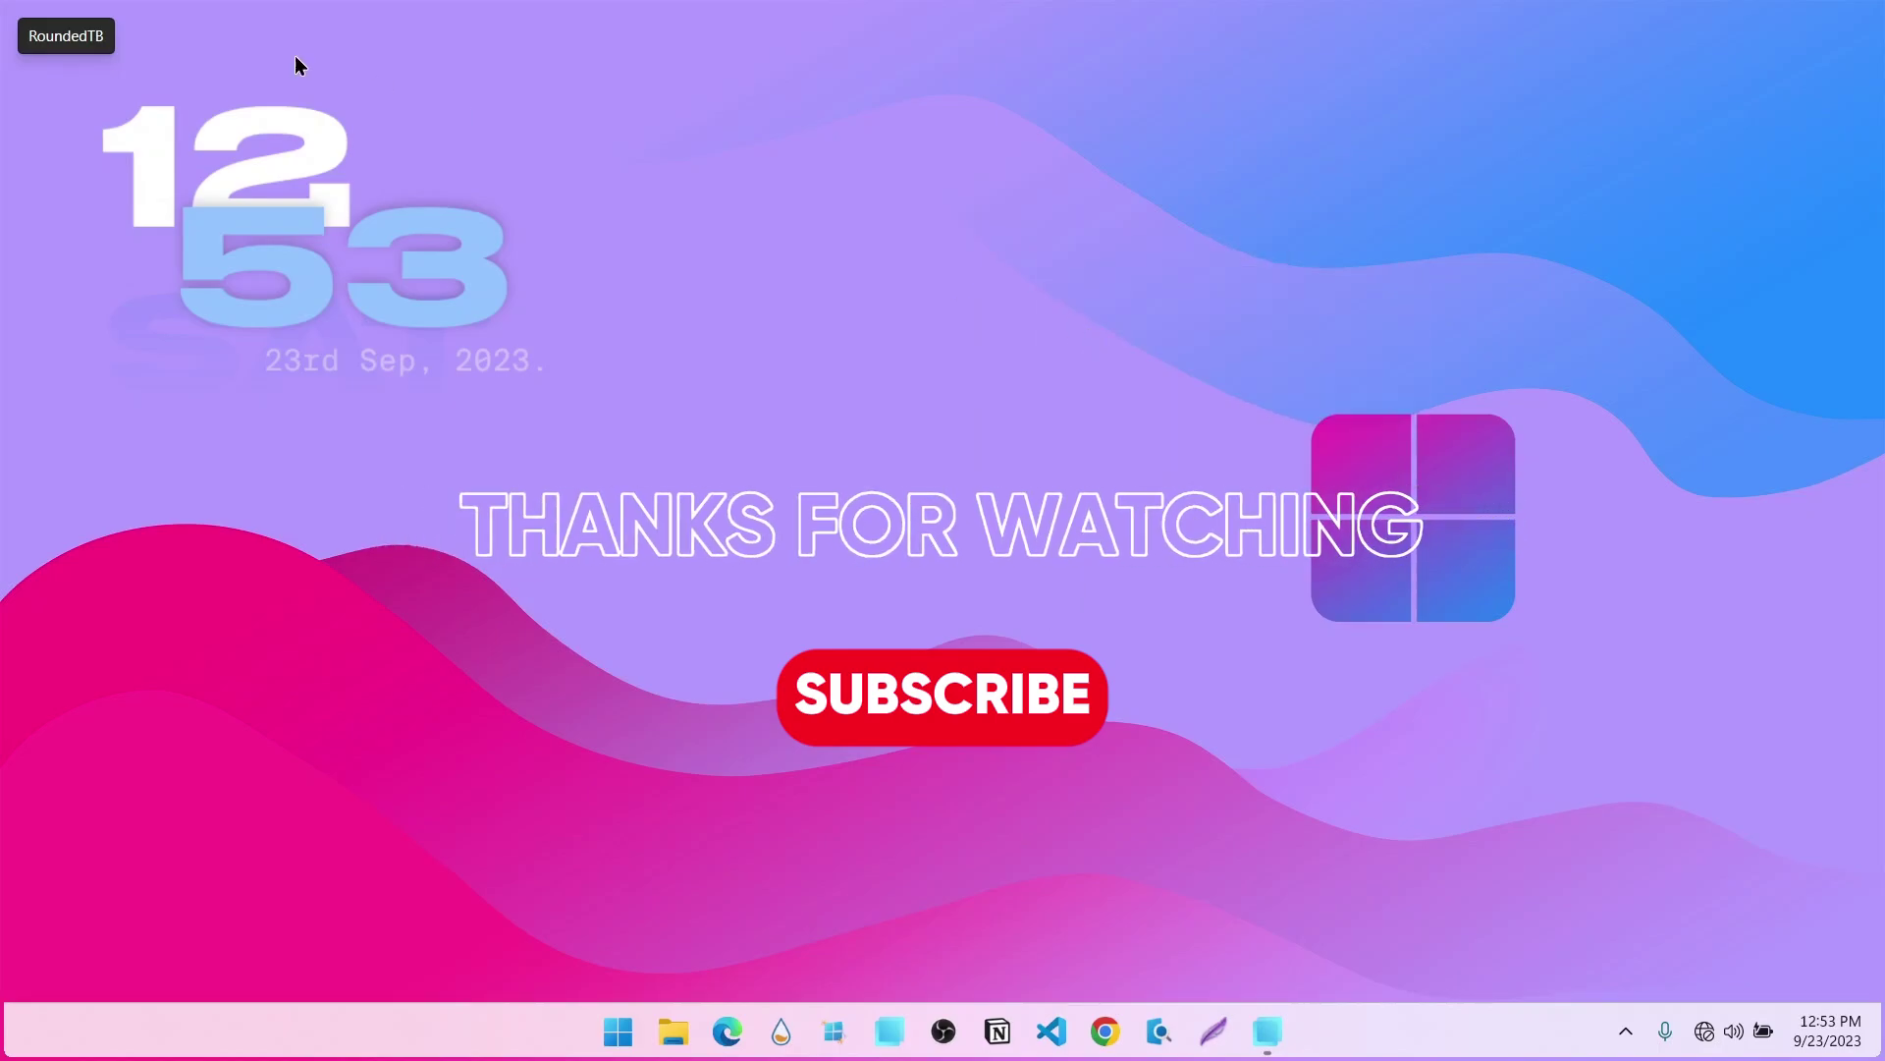